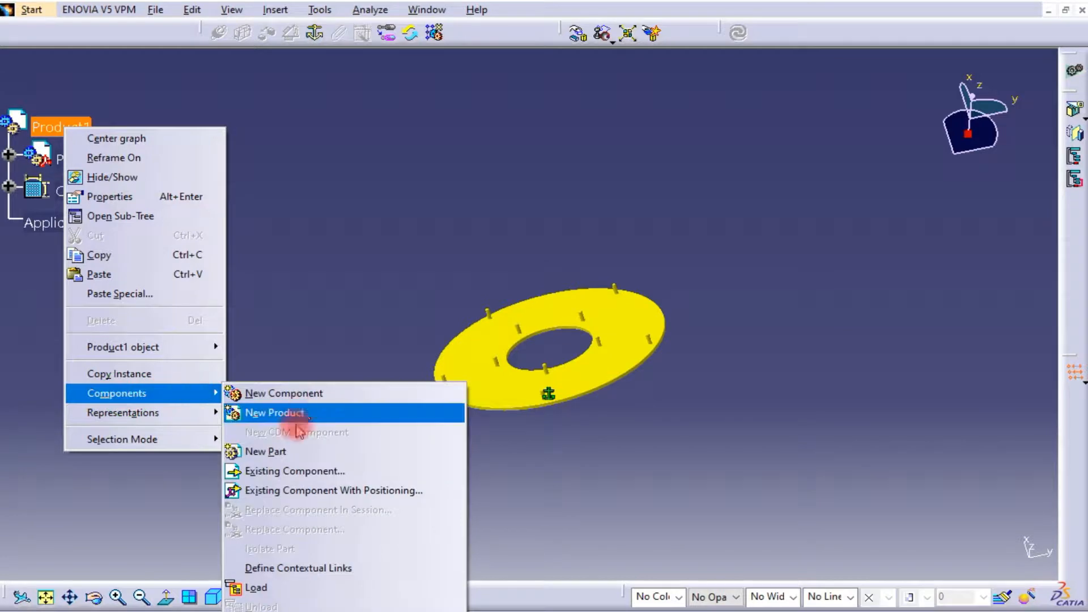
- Insert the existing component PART 3 from the catpart folder into Product1
{"action": "left_click", "coordinate": [307, 471]}
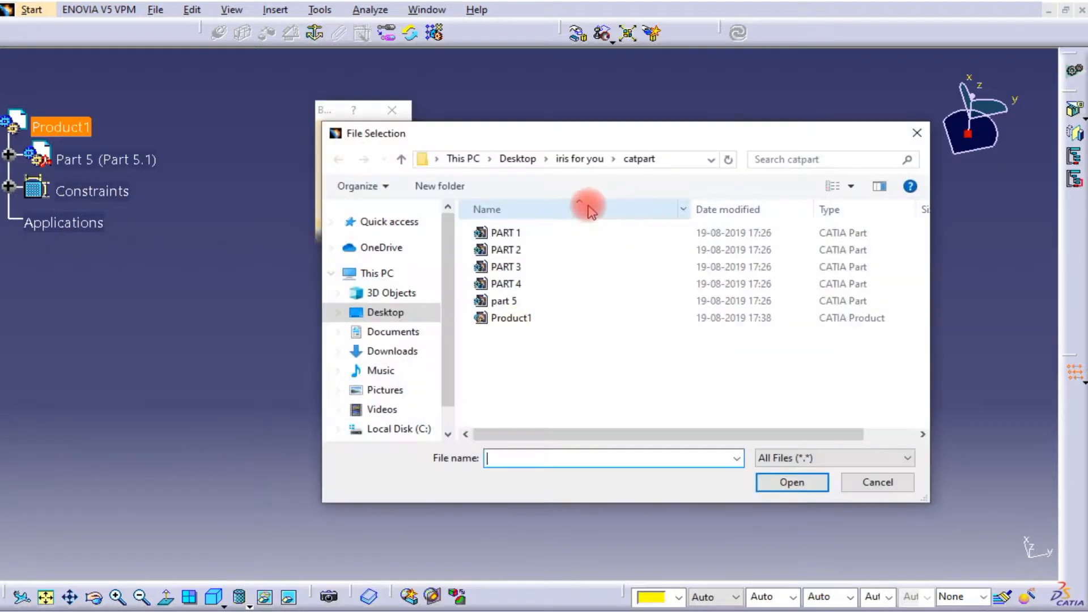
{"action": "left_click", "coordinate": [532, 267]}
{"action": "left_click", "coordinate": [792, 482]}
{"action": "middle_click_drag", "start_coordinate": [648, 217], "coordinate": [724, 145]}
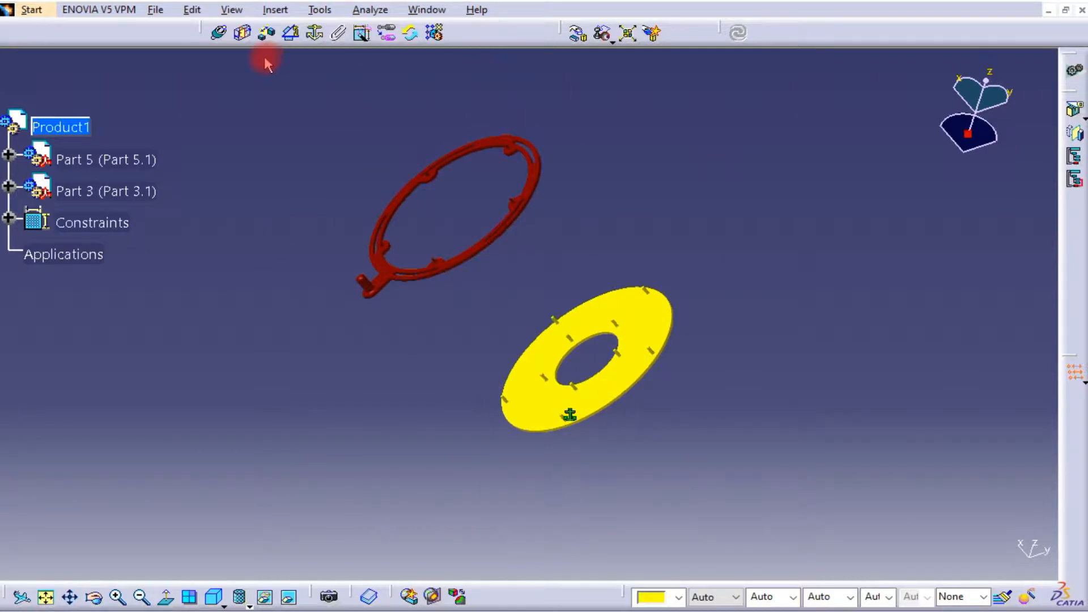
- Add a coincidence constraint between the central axes of the red ring (Part 3) and the yellow plate's centre hole (Part 5)
{"action": "left_click", "coordinate": [222, 36]}
{"action": "middle_click_drag", "start_coordinate": [490, 180], "coordinate": [521, 187]}
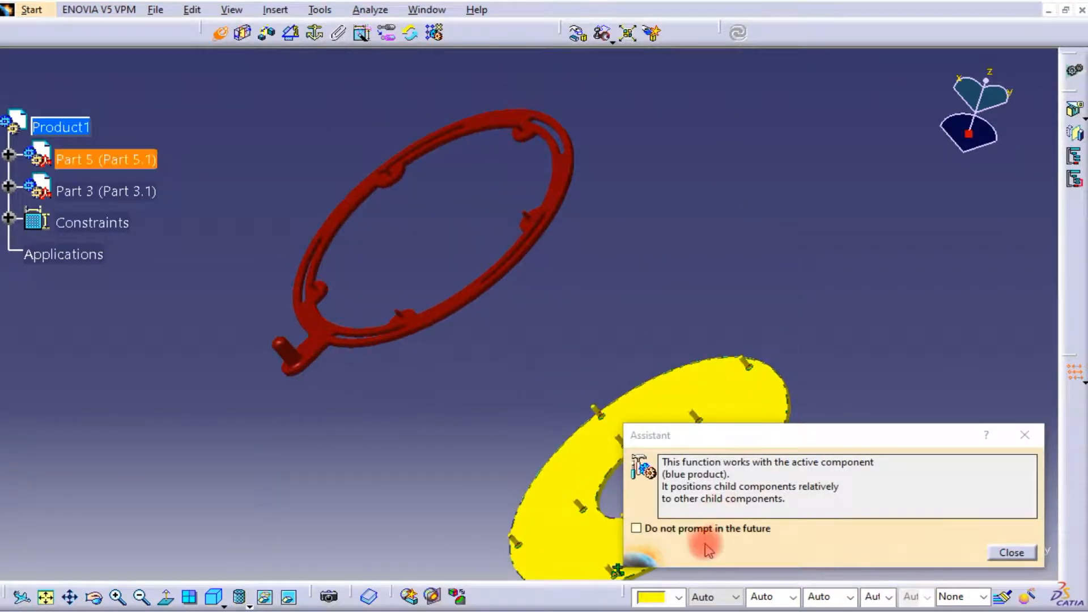
{"action": "left_click", "coordinate": [1024, 558]}
{"action": "middle_click_drag", "start_coordinate": [631, 287], "coordinate": [448, 214]}
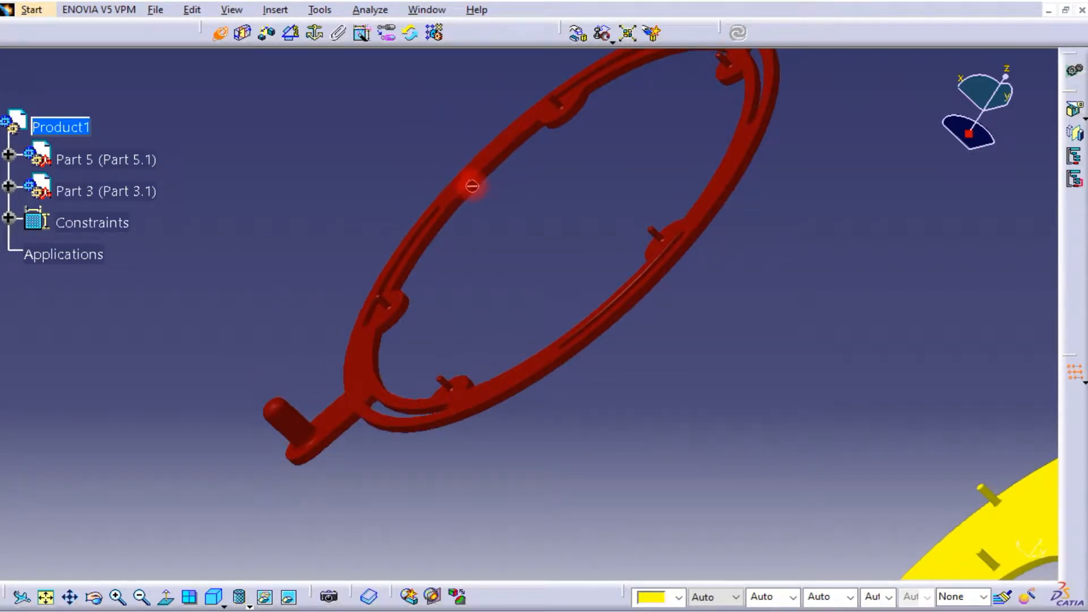
{"action": "middle_click_drag", "start_coordinate": [455, 259], "coordinate": [522, 206]}
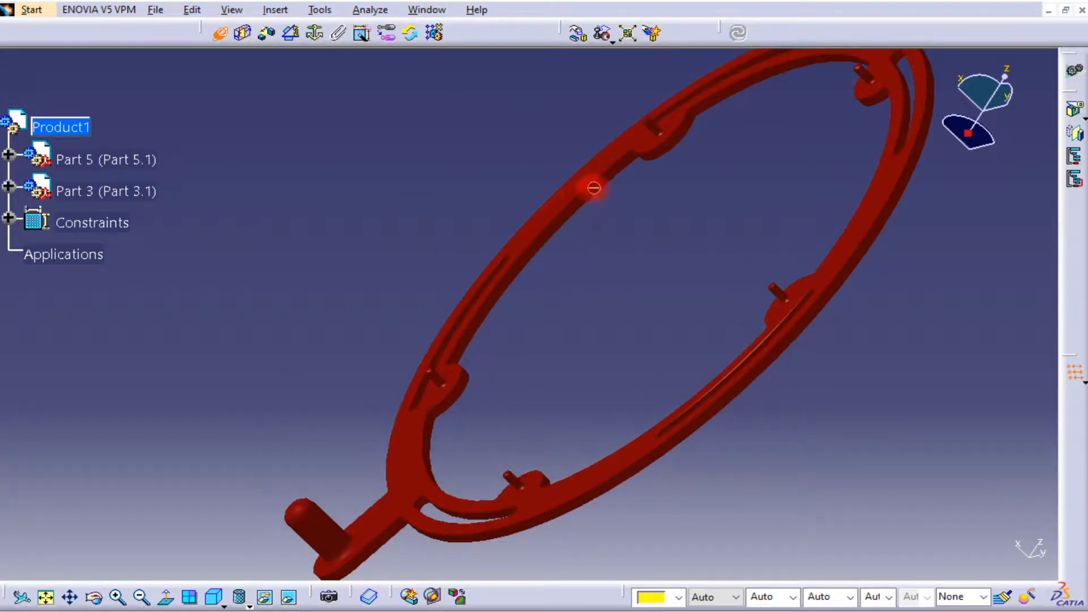
{"action": "left_click", "coordinate": [612, 174]}
{"action": "middle_click_drag", "start_coordinate": [612, 174], "coordinate": [371, 326]}
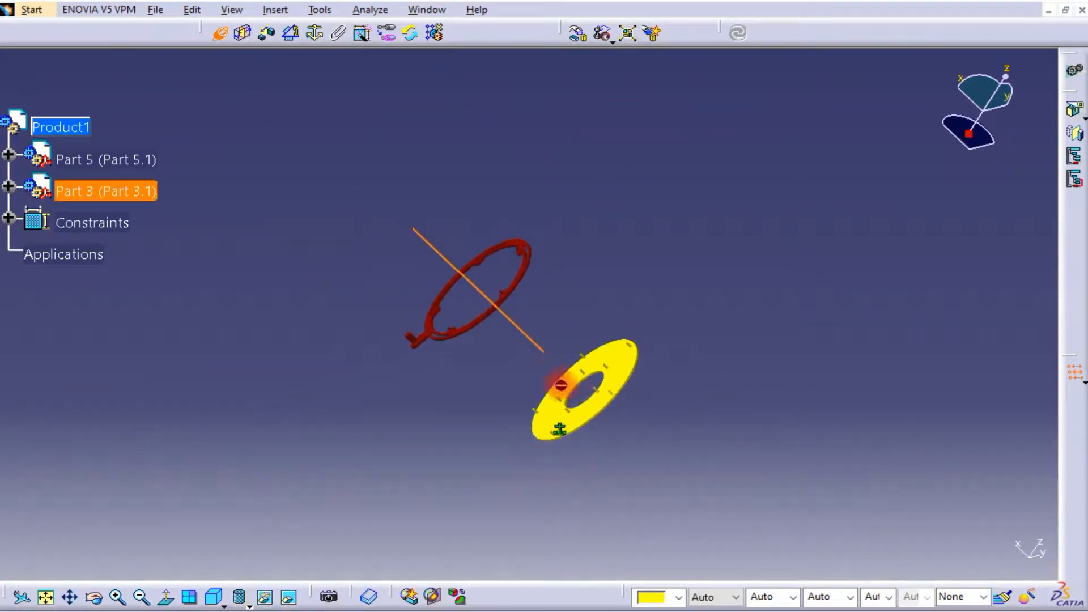
{"action": "middle_click_drag", "start_coordinate": [561, 385], "coordinate": [644, 253]}
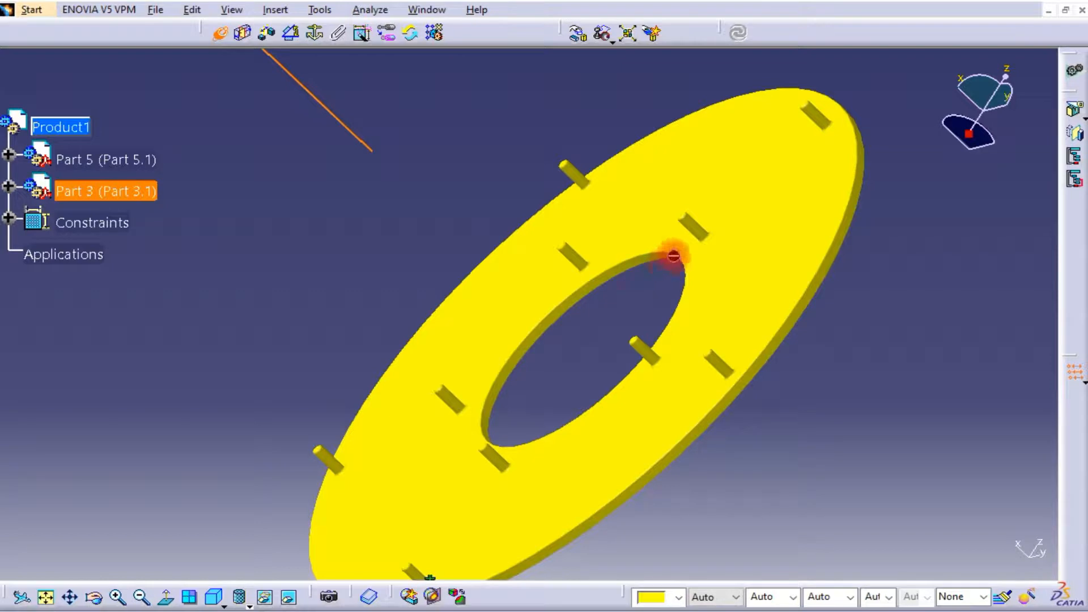
{"action": "left_click", "coordinate": [674, 256]}
{"action": "left_click", "coordinate": [630, 257], "text": "ctrl"}
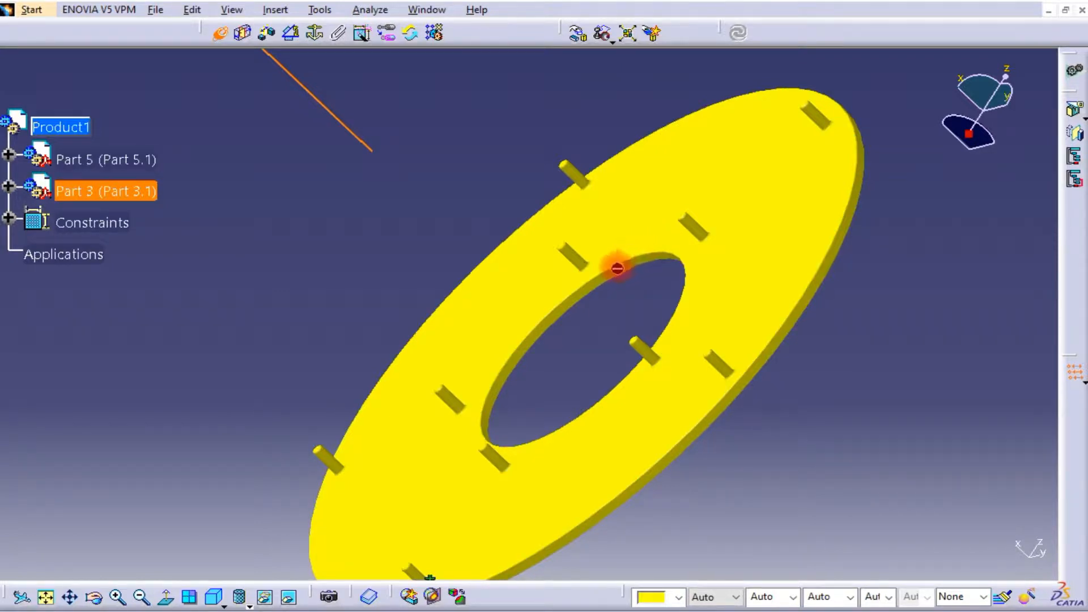
{"action": "middle_click_drag", "start_coordinate": [623, 285], "coordinate": [652, 442]}
{"action": "left_click", "coordinate": [639, 180]}
{"action": "left_click", "coordinate": [867, 249]}
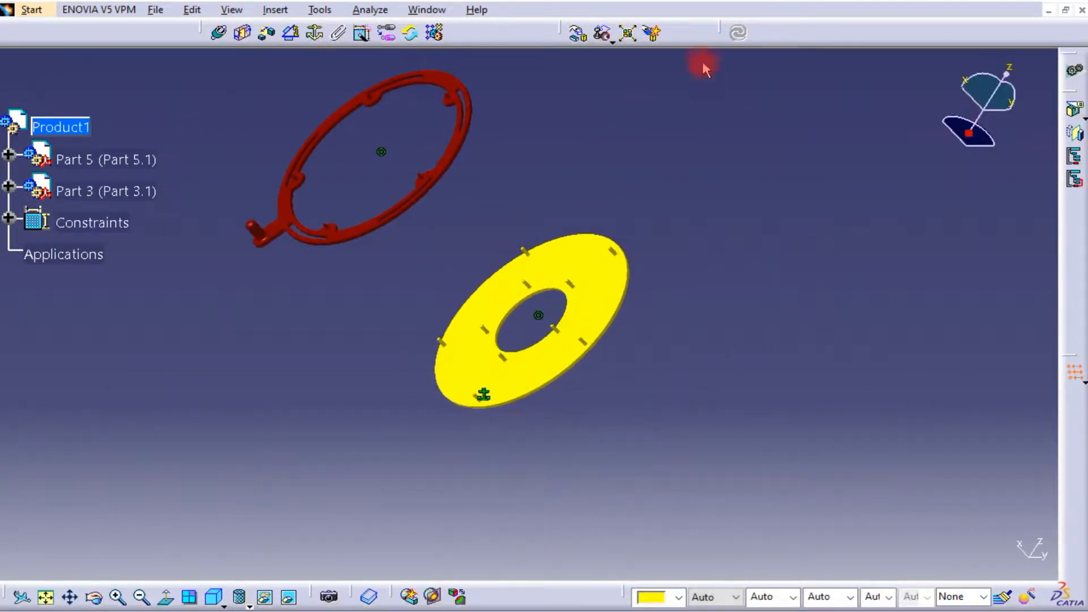
- Add an offset constraint of 0 between the yellow plate's face and the red ring's flat underside, and update the assembly
{"action": "middle_click_drag", "start_coordinate": [713, 135], "coordinate": [590, 204]}
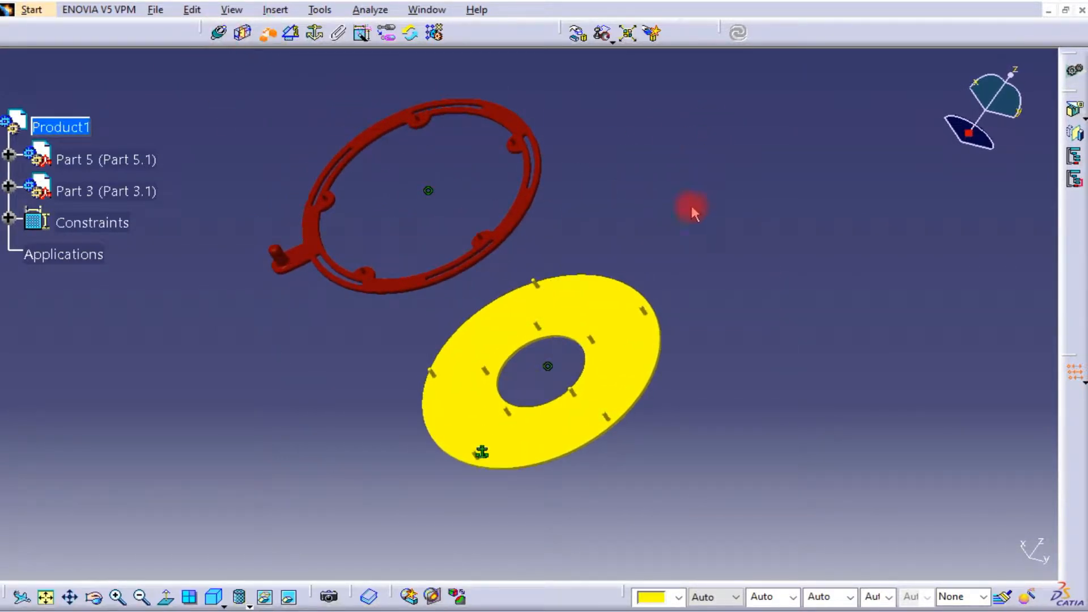
{"action": "left_click", "coordinate": [623, 295]}
{"action": "middle_click_drag", "start_coordinate": [713, 102], "coordinate": [481, 266]}
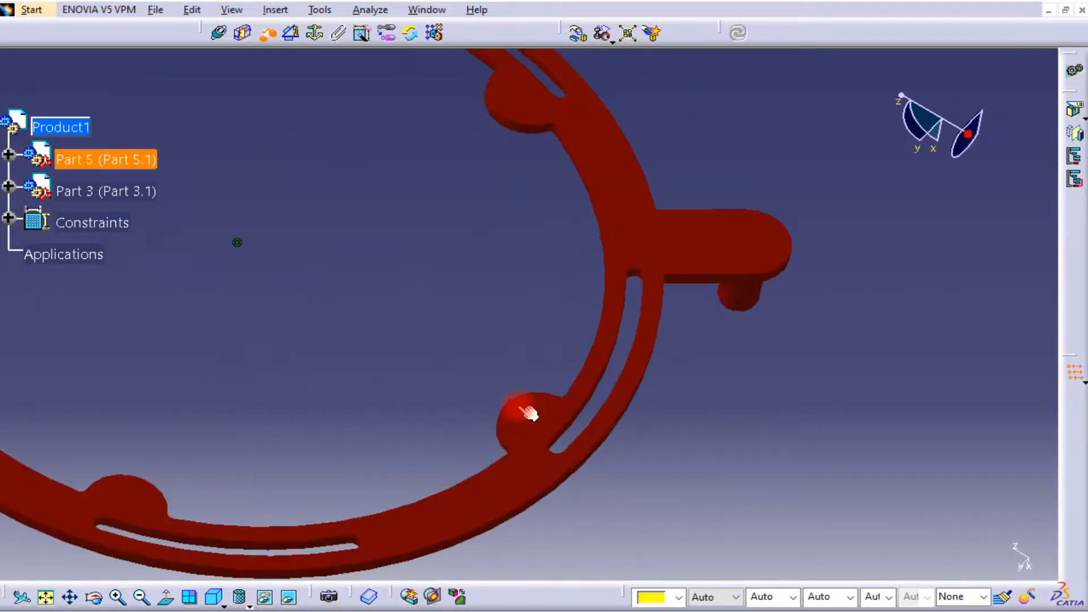
{"action": "left_click", "coordinate": [527, 413]}
{"action": "middle_click_drag", "start_coordinate": [500, 367], "coordinate": [685, 227]}
{"action": "double_click", "coordinate": [794, 520]}
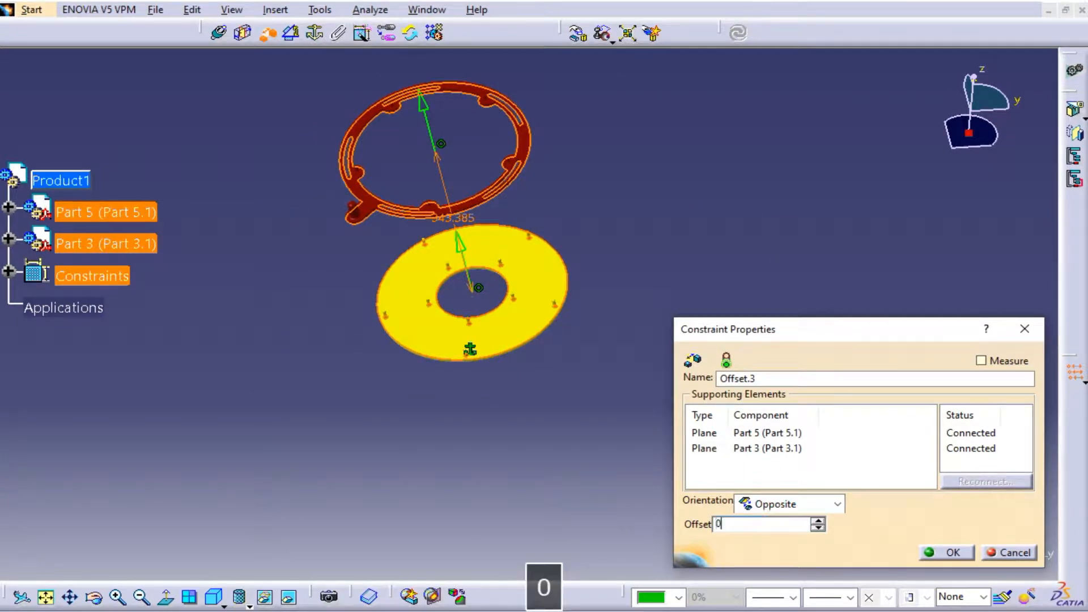
{"action": "key", "text": "Return"}
{"action": "left_click", "coordinate": [772, 170]}
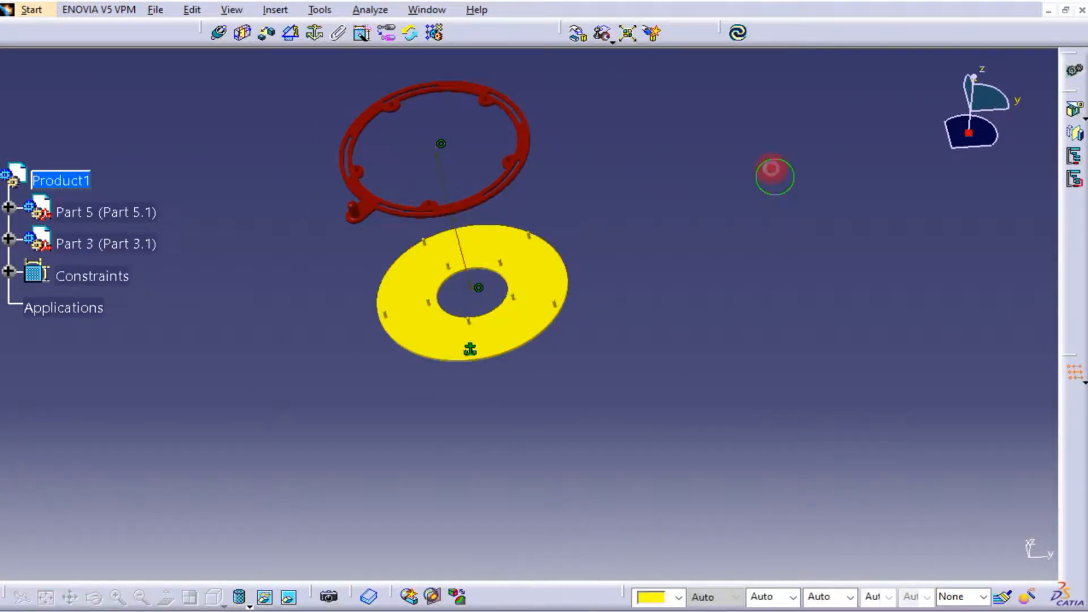
{"action": "left_click", "coordinate": [731, 37]}
{"action": "middle_click_drag", "start_coordinate": [583, 277], "coordinate": [559, 320]}
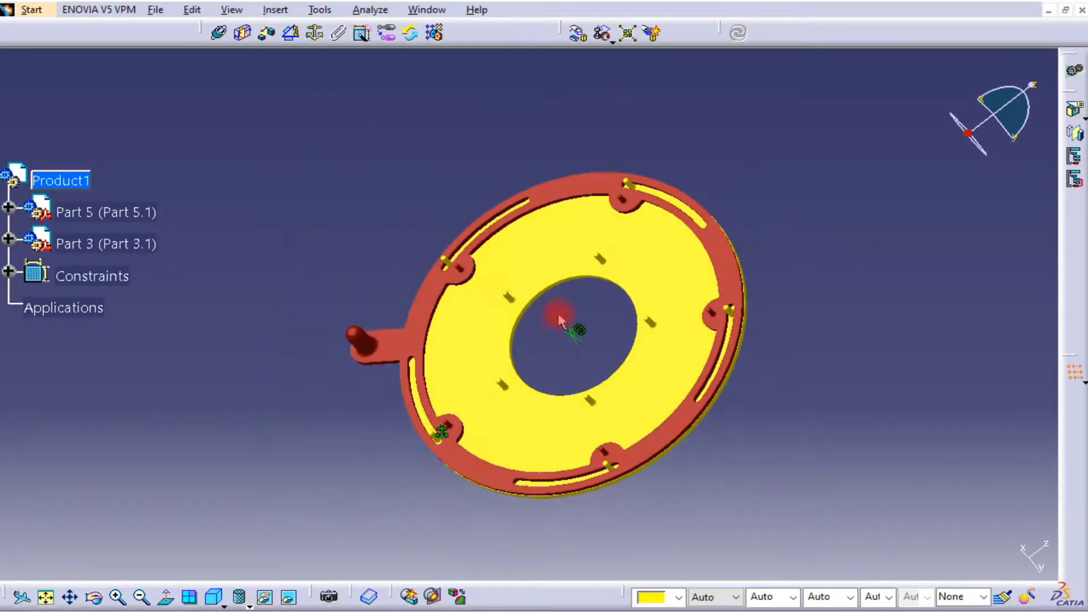
- Insert the existing component PART 1 from the catpart folder into Product1
{"action": "right_click", "coordinate": [46, 179]}
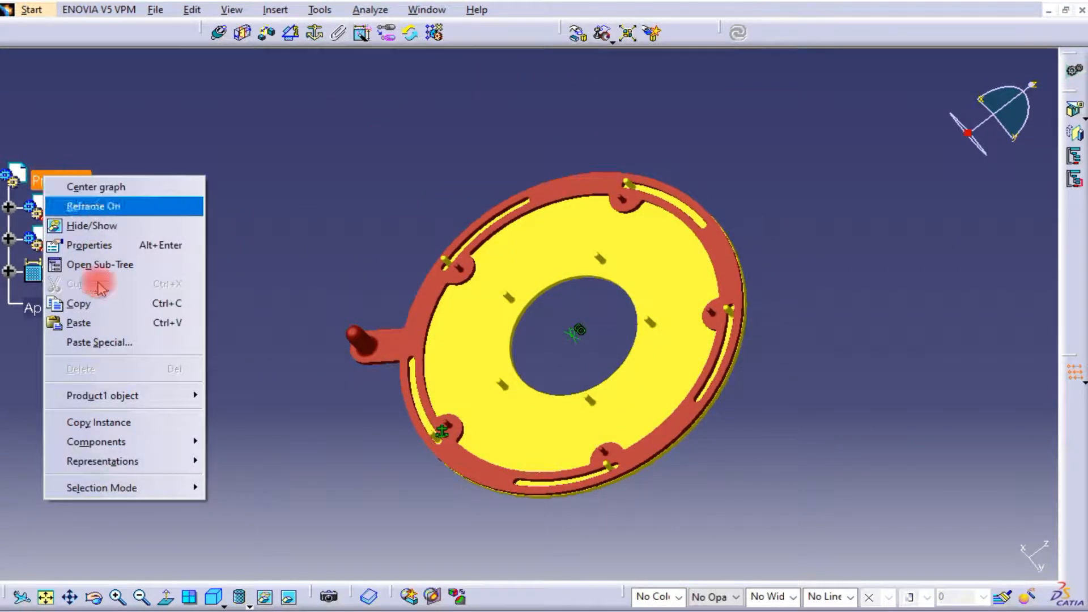
{"action": "mouse_move", "coordinate": [122, 441]}
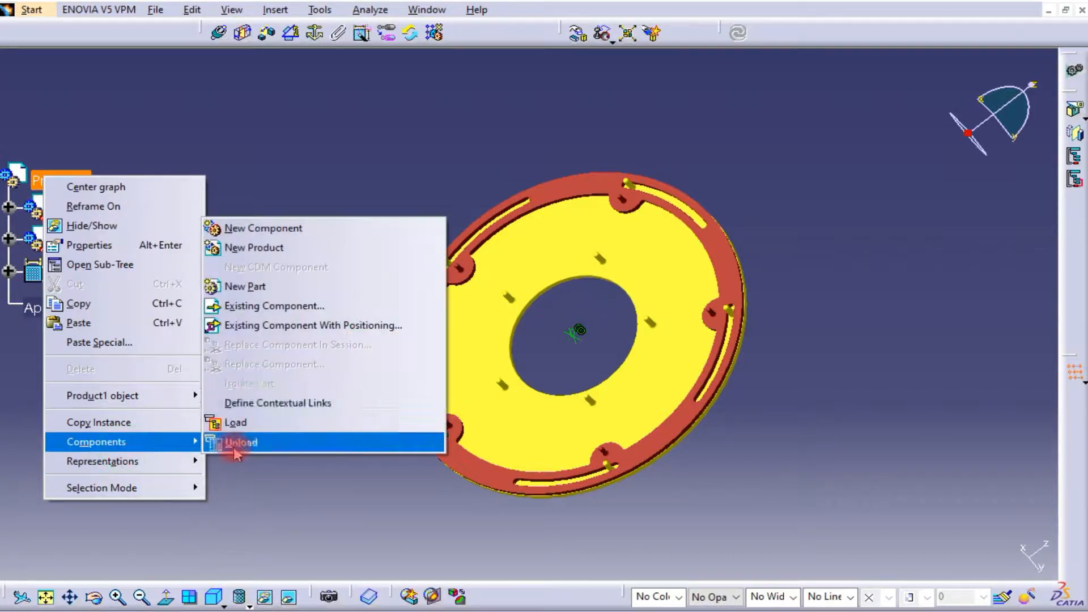
{"action": "left_click", "coordinate": [262, 306]}
{"action": "left_click", "coordinate": [502, 232]}
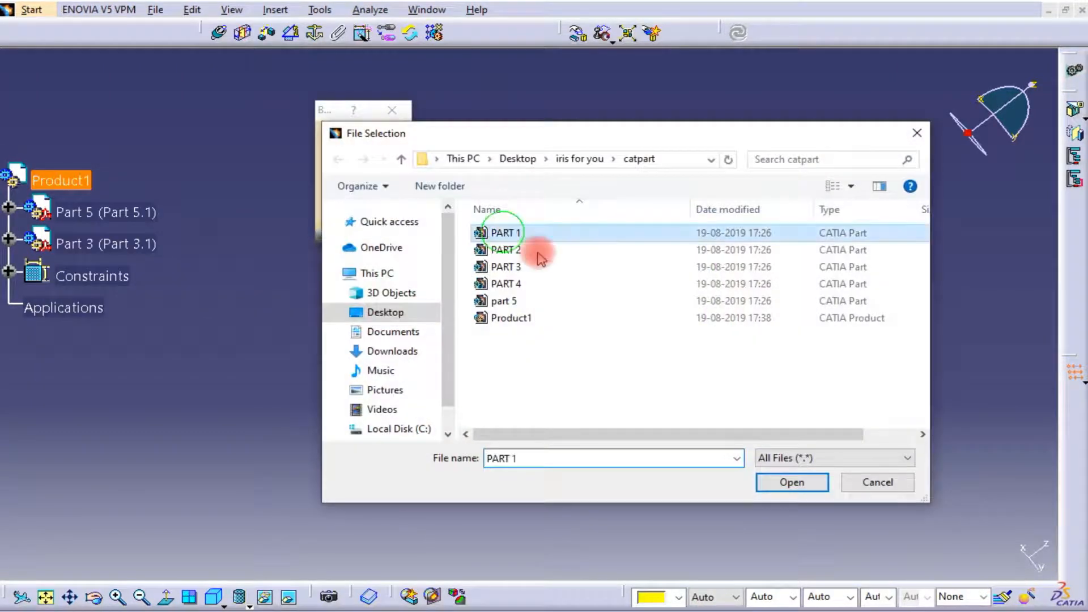
{"action": "left_click", "coordinate": [781, 489]}
- Make the green blade's corner hole (PART 1) coincident with an inner pin of the yellow plate (Part 5), and update the assembly
{"action": "middle_click_drag", "start_coordinate": [567, 238], "coordinate": [519, 196]}
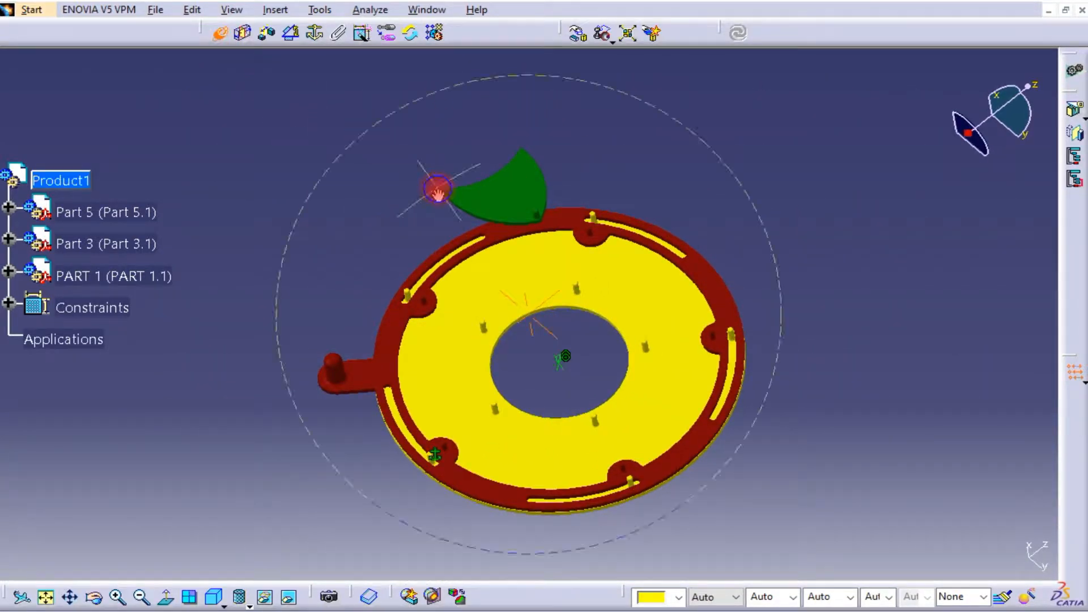
{"action": "middle_click_drag", "start_coordinate": [437, 192], "coordinate": [395, 154]}
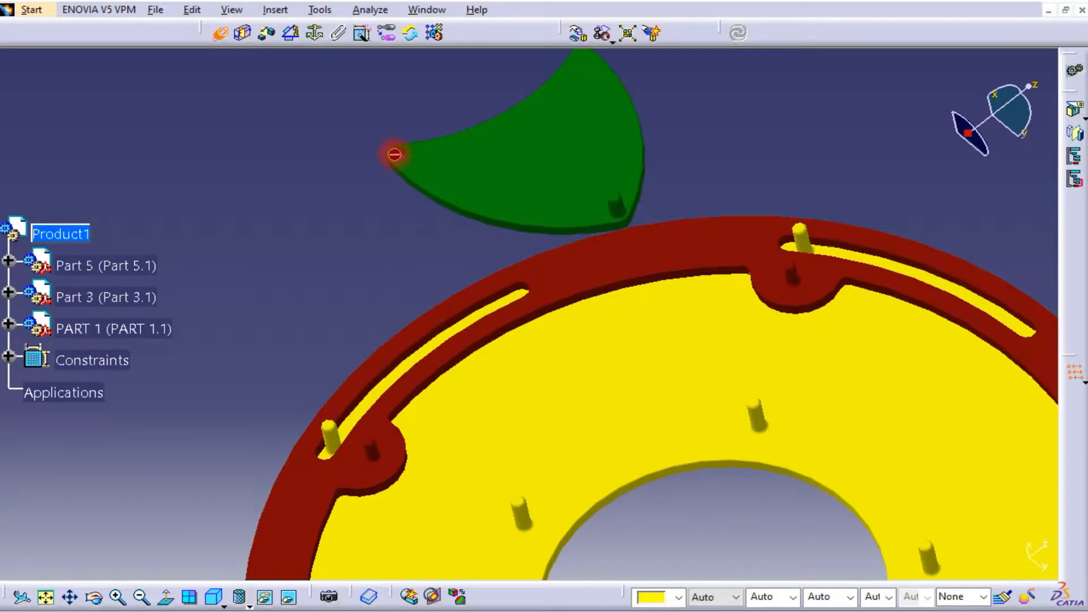
{"action": "middle_click_drag", "start_coordinate": [437, 216], "coordinate": [384, 148]}
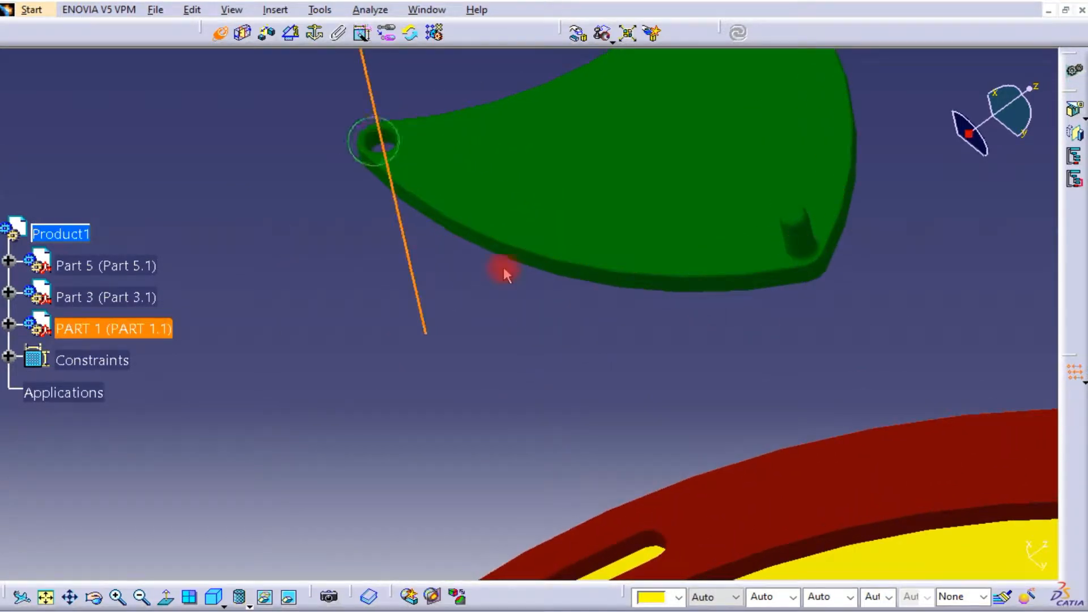
{"action": "middle_click_drag", "start_coordinate": [666, 462], "coordinate": [381, 261]}
{"action": "mouse_move", "coordinate": [517, 383]}
{"action": "middle_mouse_down"}
{"action": "mouse_move", "coordinate": [404, 272]}
{"action": "mouse_move", "coordinate": [425, 194]}
{"action": "mouse_move", "coordinate": [413, 204]}
{"action": "mouse_move", "coordinate": [432, 297]}
{"action": "mouse_move", "coordinate": [515, 364]}
{"action": "mouse_move", "coordinate": [502, 398]}
{"action": "middle_mouse_up"}
{"action": "left_click", "coordinate": [240, 222]}
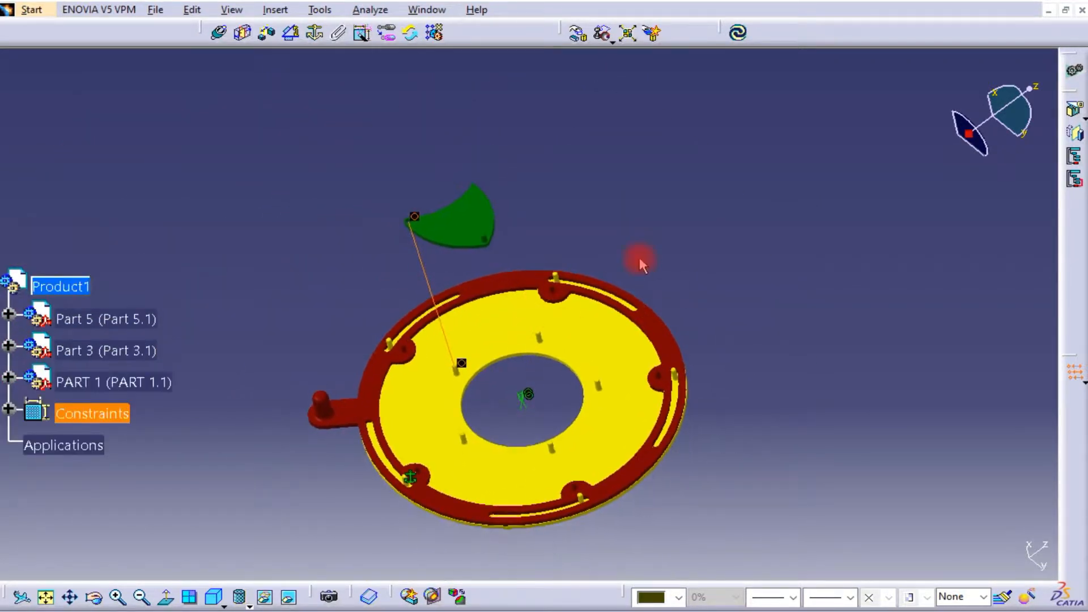
{"action": "left_click", "coordinate": [739, 33]}
{"action": "left_click", "coordinate": [395, 298]}
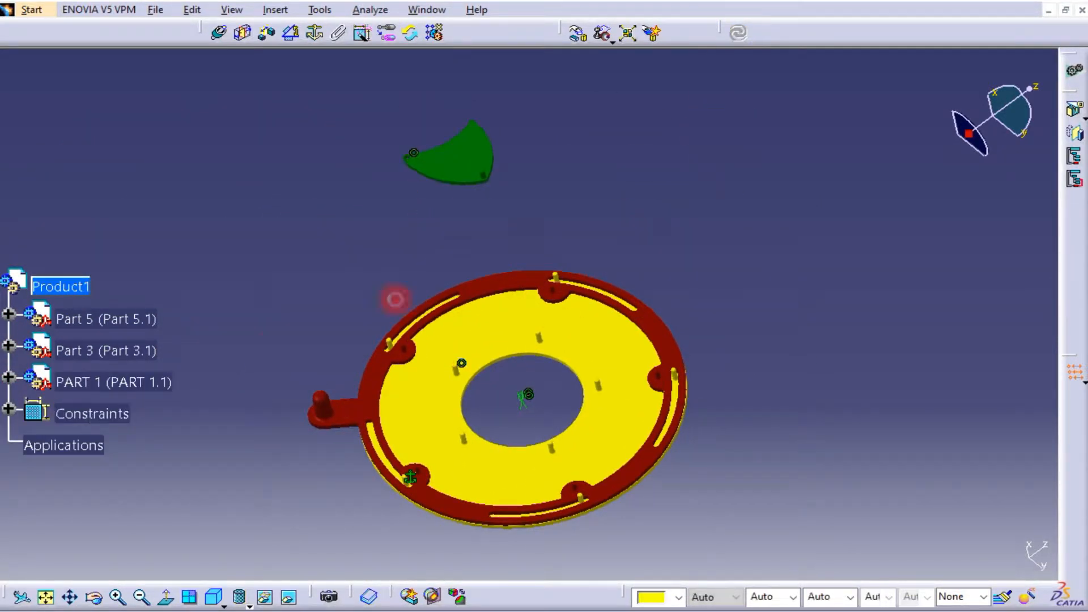
{"action": "left_click", "coordinate": [9, 410]}
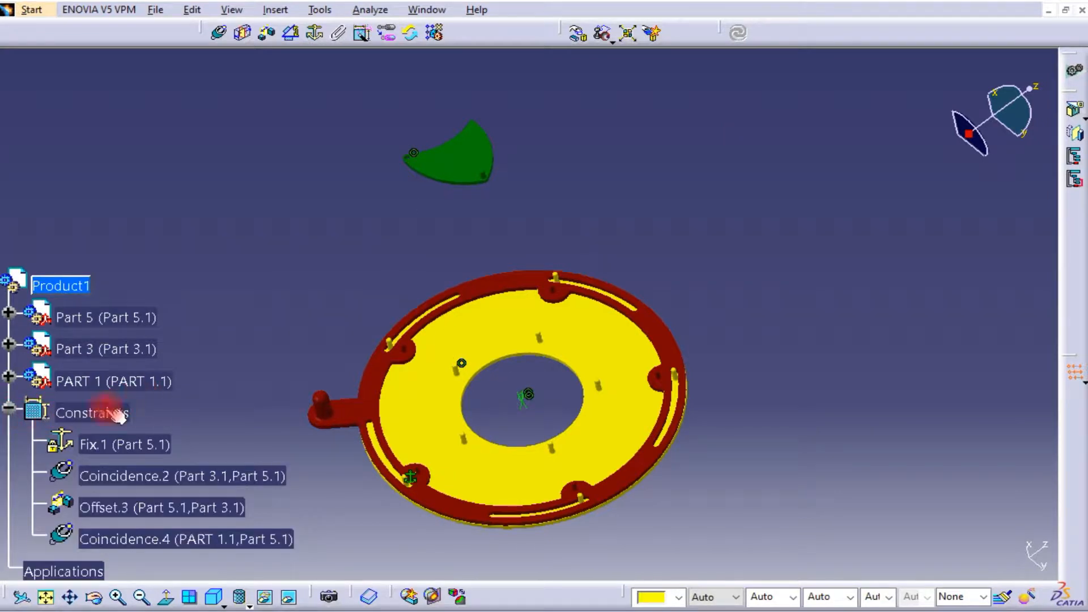
{"action": "left_click", "coordinate": [9, 409]}
- Add an offset constraint of 0 between the yellow plate's face and the green blade's flat face, and update the assembly
{"action": "middle_click_drag", "start_coordinate": [484, 221], "coordinate": [512, 199]}
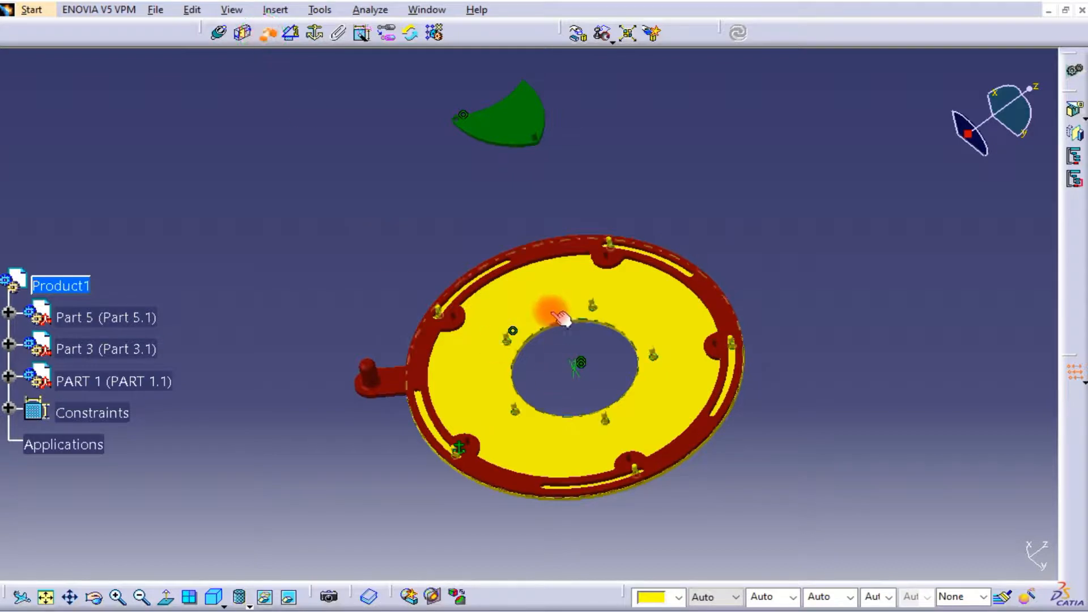
{"action": "middle_click_drag", "start_coordinate": [603, 236], "coordinate": [796, 518]}
{"action": "left_click", "coordinate": [403, 233]}
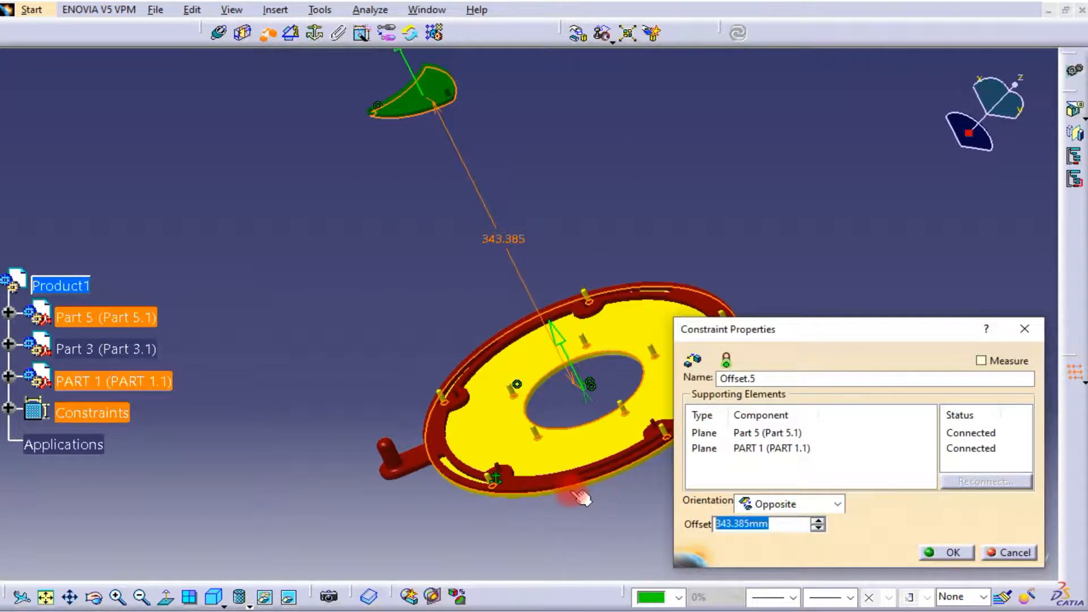
{"action": "type", "text": "0"}
{"action": "key", "text": "Return"}
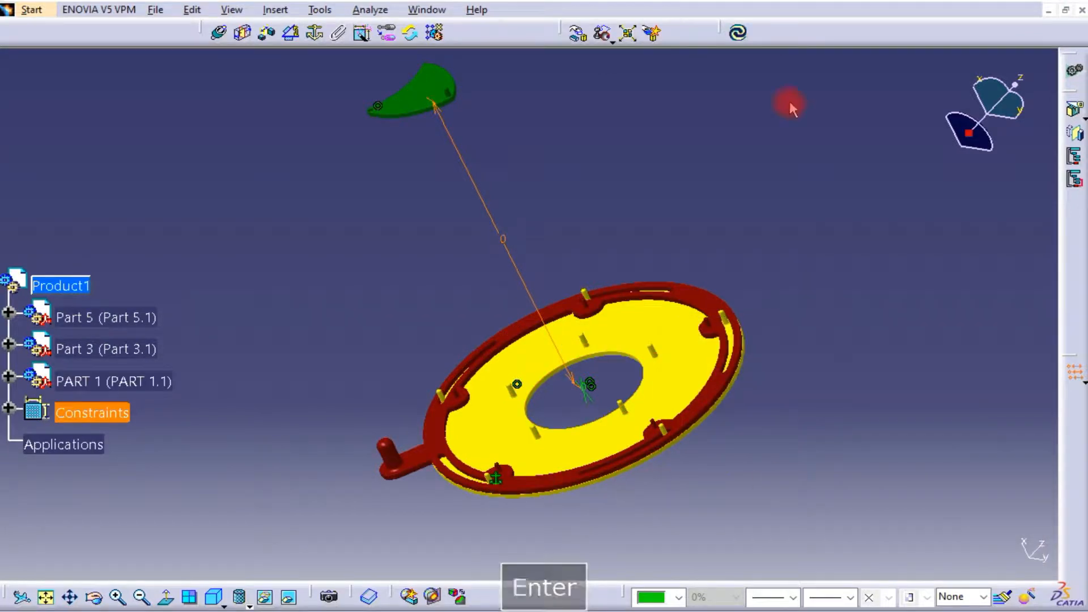
{"action": "left_click", "coordinate": [740, 34]}
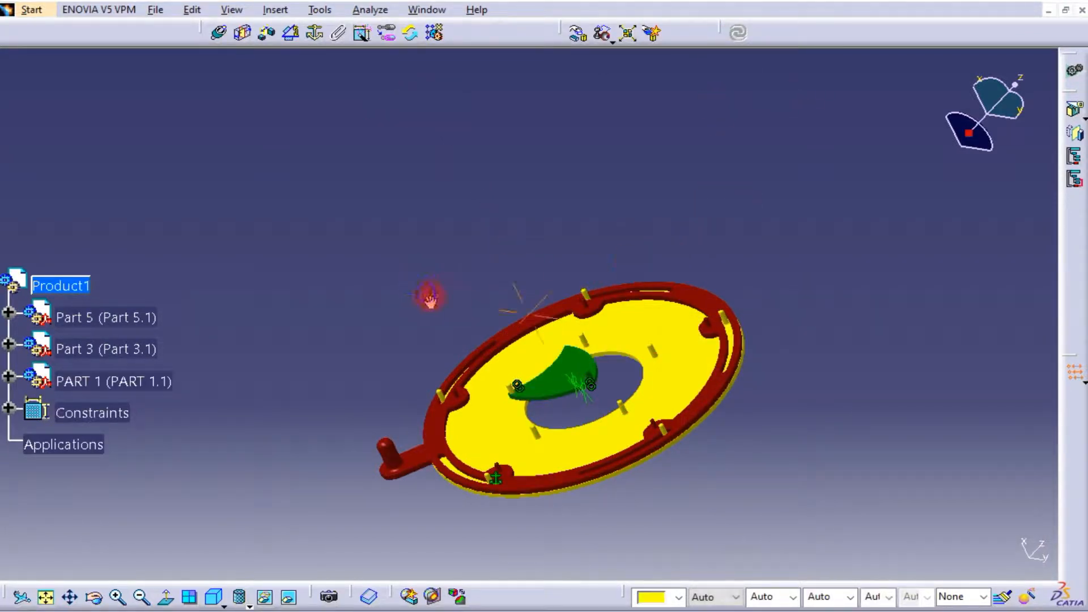
{"action": "middle_click_drag", "start_coordinate": [429, 299], "coordinate": [691, 168]}
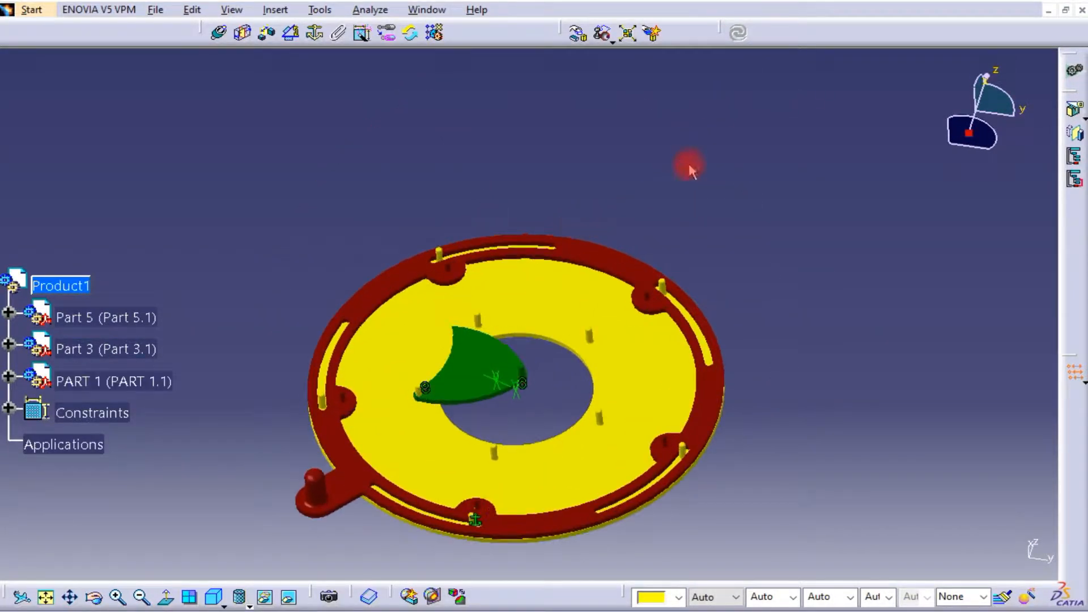
- Try rotating the green blade (PART 1) around the X axis with the Manipulation tool, without respecting constraints
{"action": "middle_click_drag", "start_coordinate": [575, 306], "coordinate": [573, 73]}
{"action": "left_click", "coordinate": [578, 33]}
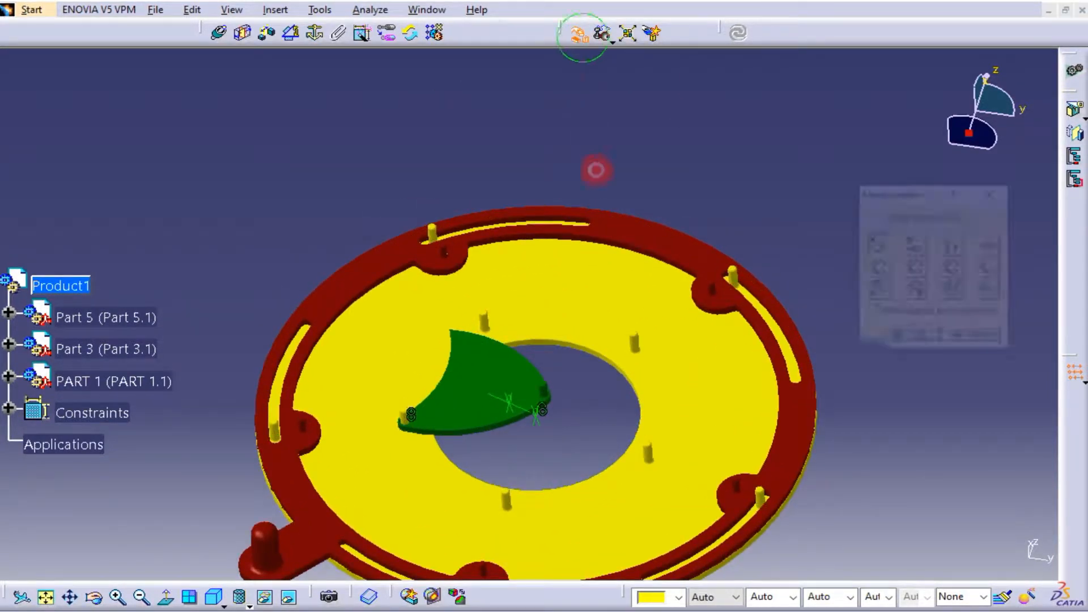
{"action": "middle_click_drag", "start_coordinate": [553, 152], "coordinate": [614, 229]}
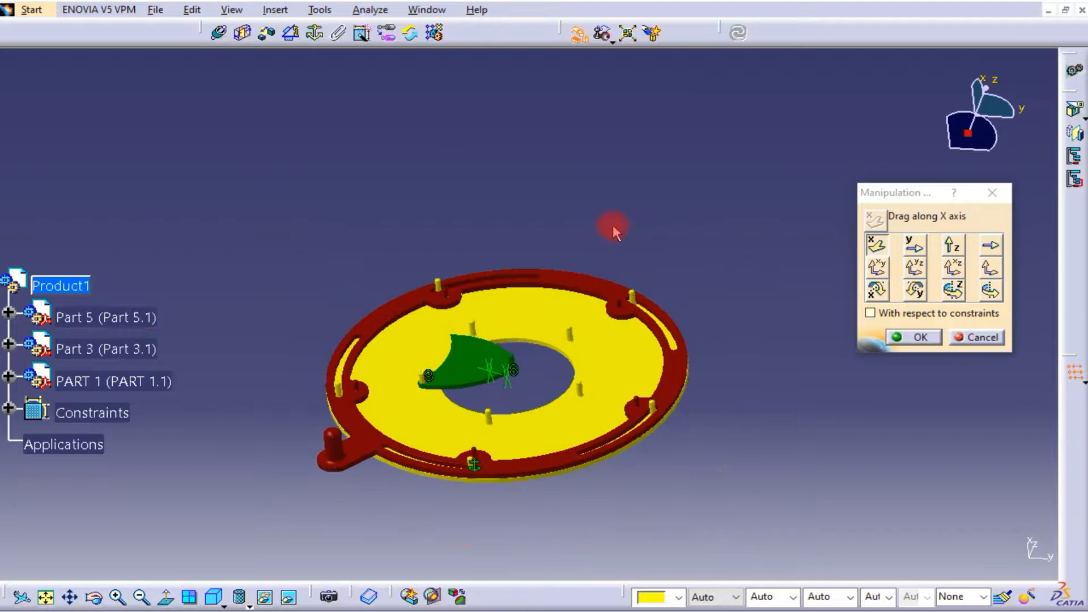
{"action": "left_click", "coordinate": [876, 290]}
{"action": "left_click_drag", "start_coordinate": [507, 343], "coordinate": [654, 310]}
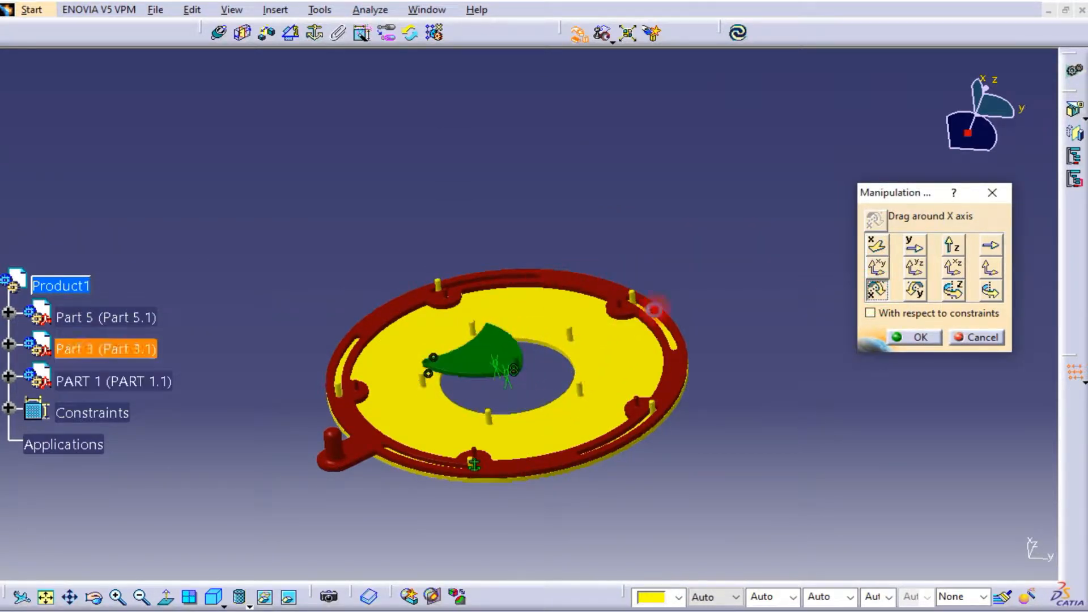
{"action": "left_click", "coordinate": [921, 338]}
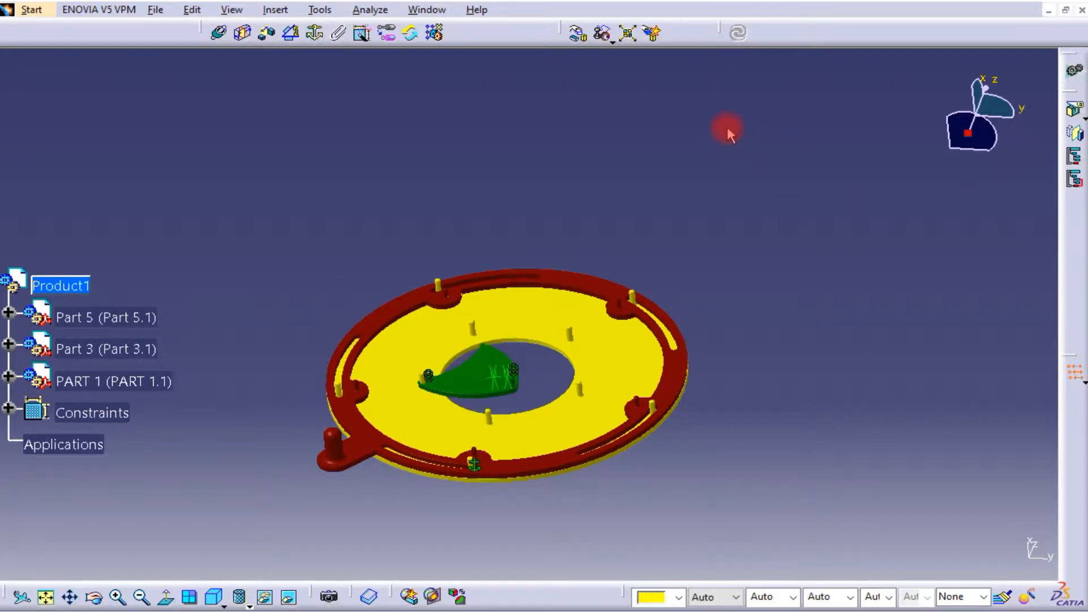
- Rotate the green blade (PART 1.1) around the X axis with the Manipulation tool, respecting constraints, until its free corner meets the neighbouring inner pin
{"action": "left_click", "coordinate": [578, 36]}
{"action": "left_click", "coordinate": [876, 287]}
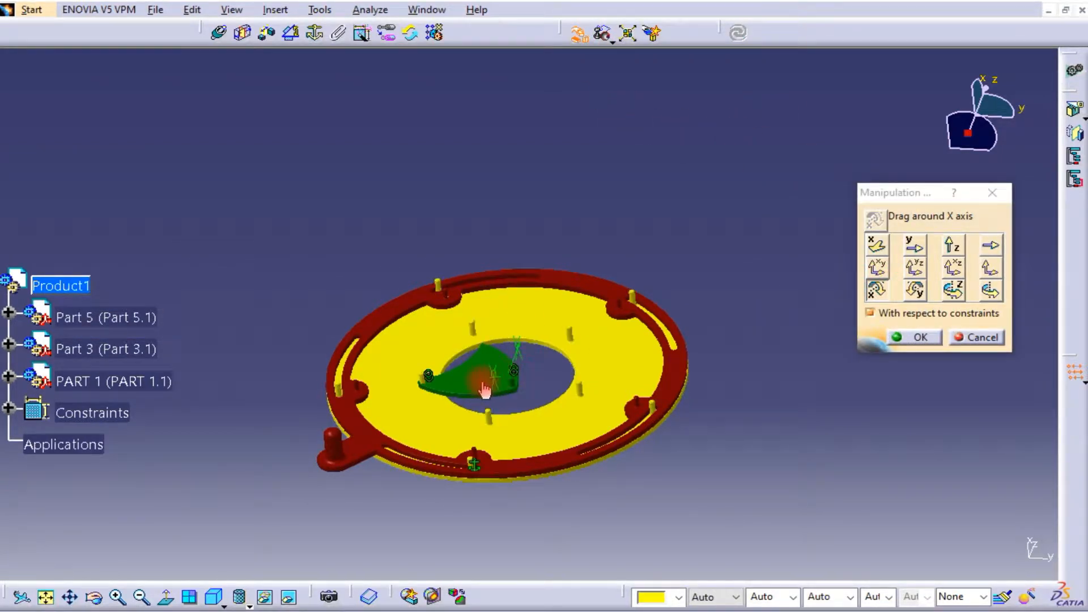
{"action": "mouse_move", "coordinate": [485, 398]}
{"action": "left_mouse_down"}
{"action": "mouse_move", "coordinate": [530, 364]}
{"action": "mouse_move", "coordinate": [486, 394]}
{"action": "left_mouse_up"}
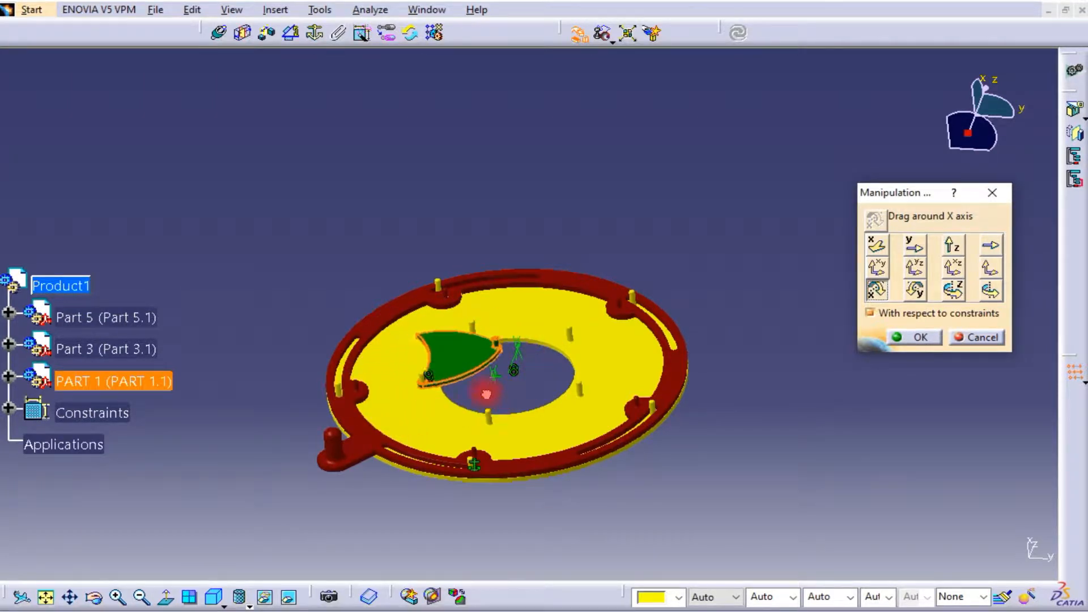
{"action": "left_click_drag", "start_coordinate": [445, 461], "coordinate": [489, 346]}
{"action": "middle_click_drag", "start_coordinate": [474, 309], "coordinate": [575, 248]}
{"action": "left_click_drag", "start_coordinate": [576, 248], "coordinate": [625, 310]}
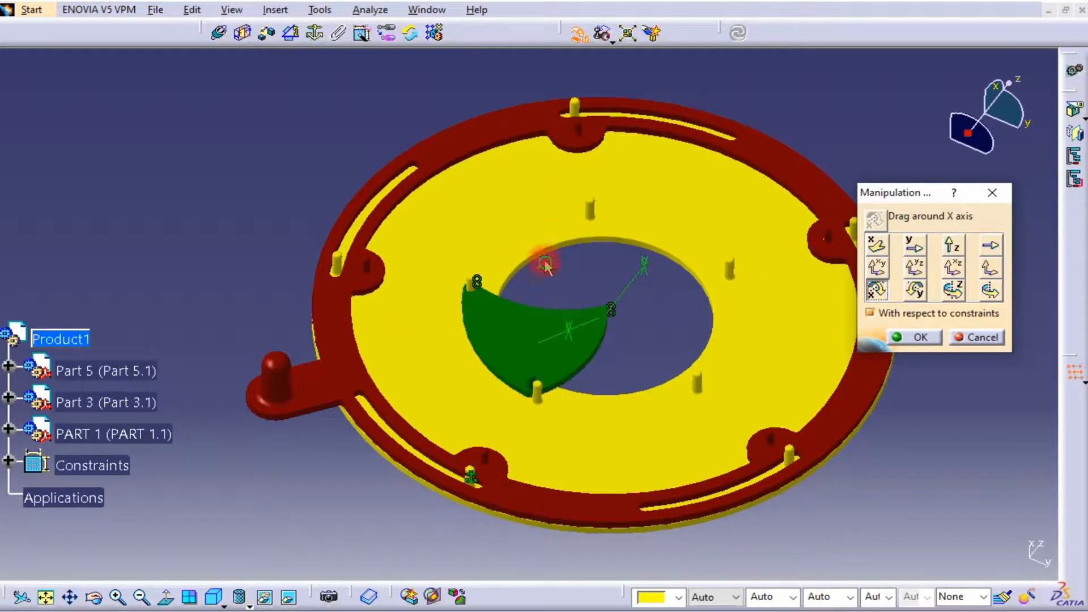
{"action": "middle_click_drag", "start_coordinate": [544, 263], "coordinate": [524, 141]}
{"action": "mouse_move", "coordinate": [581, 249]}
{"action": "left_mouse_down"}
{"action": "mouse_move", "coordinate": [563, 243]}
{"action": "mouse_move", "coordinate": [569, 253]}
{"action": "left_mouse_up"}
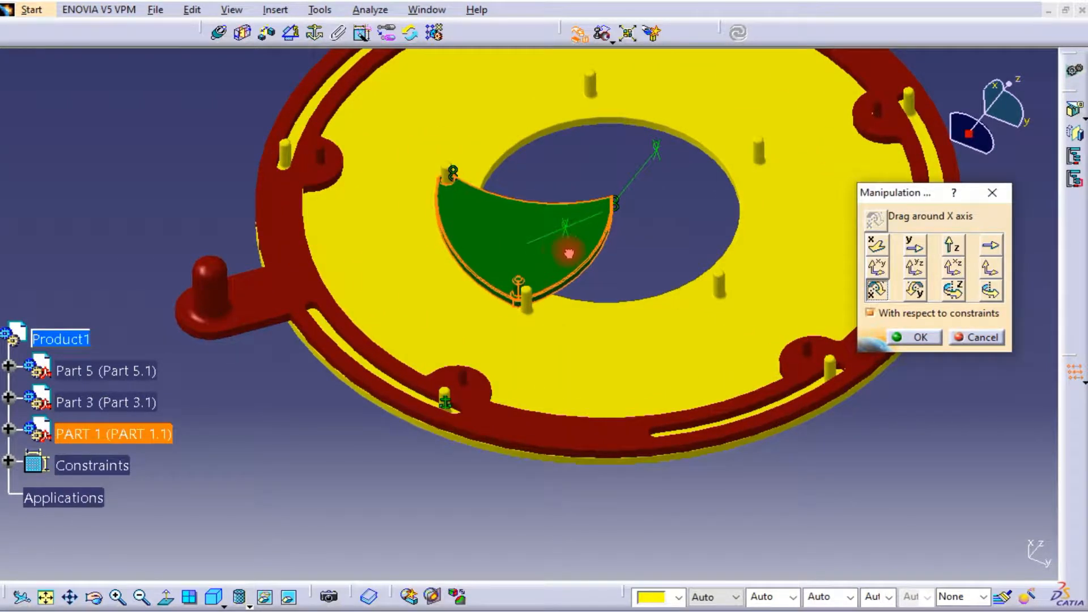
{"action": "left_click", "coordinate": [918, 338]}
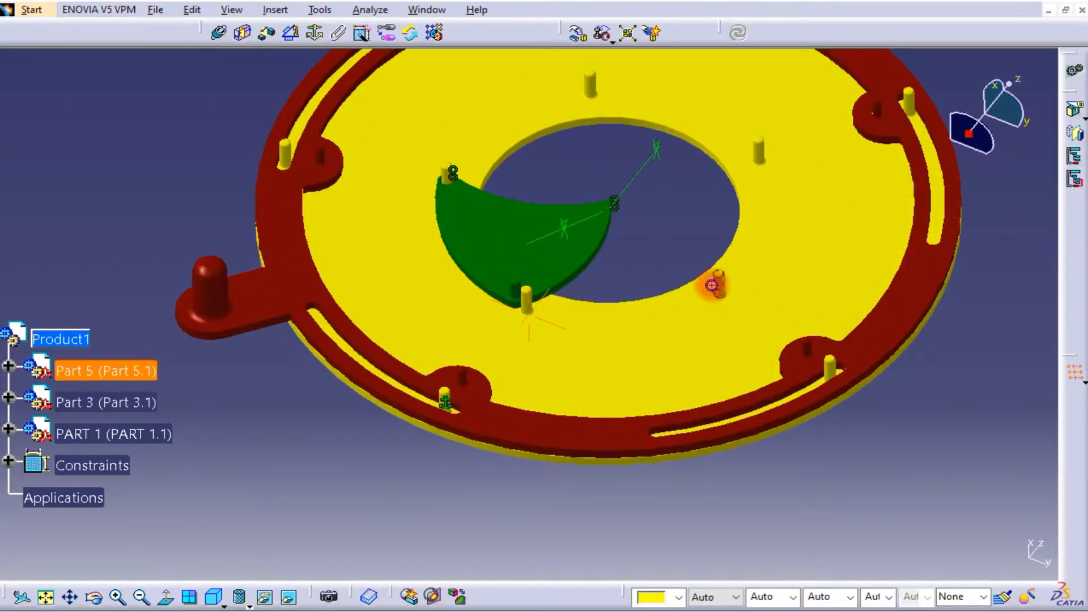
- Copy the green blade PART 1 (PART 1.1) and paste it as a second blade into Product1
{"action": "middle_click_drag", "start_coordinate": [712, 285], "coordinate": [569, 356]}
{"action": "right_click", "coordinate": [148, 438]}
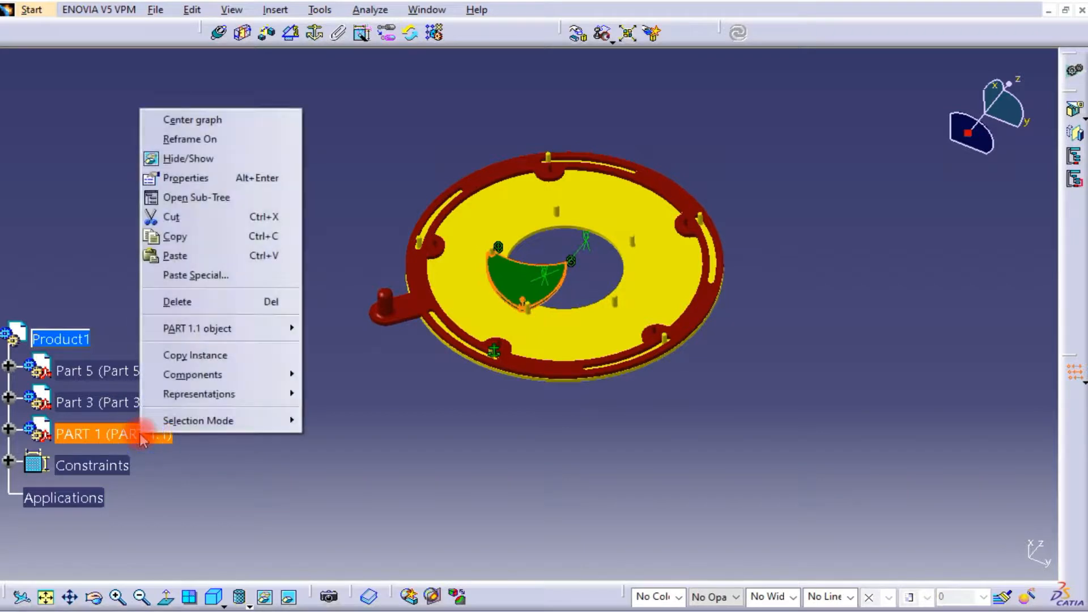
{"action": "left_click", "coordinate": [181, 237]}
{"action": "right_click", "coordinate": [74, 338]}
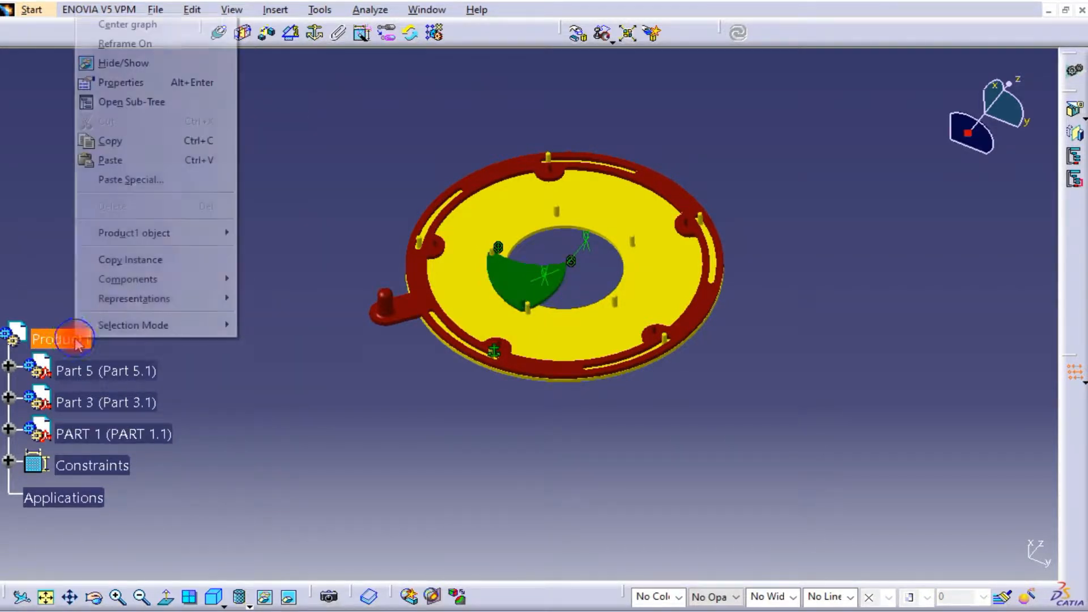
{"action": "left_click", "coordinate": [126, 161]}
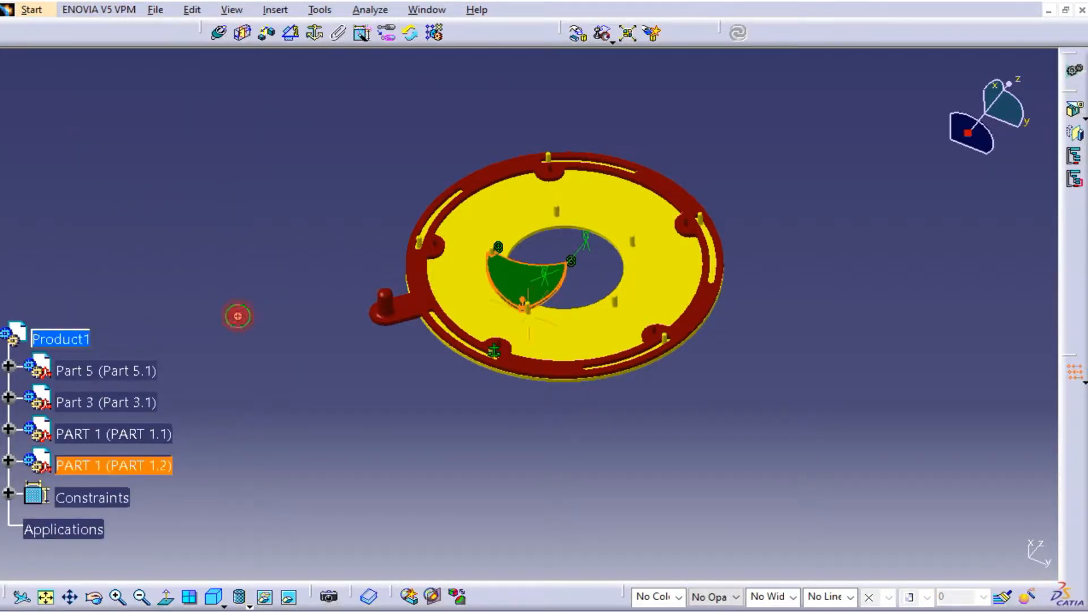
- Move the second green blade (PART 1.2) along the X axis with the Manipulation tool, well clear above the yellow plate
{"action": "middle_click_drag", "start_coordinate": [238, 315], "coordinate": [385, 146]}
{"action": "left_click", "coordinate": [578, 34]}
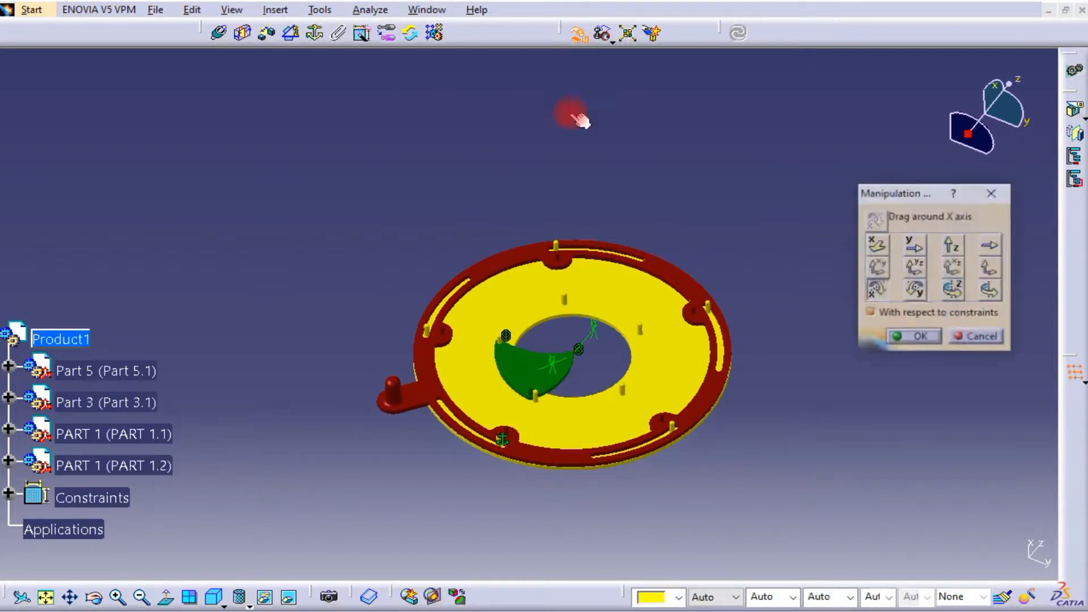
{"action": "middle_click_drag", "start_coordinate": [585, 276], "coordinate": [577, 114]}
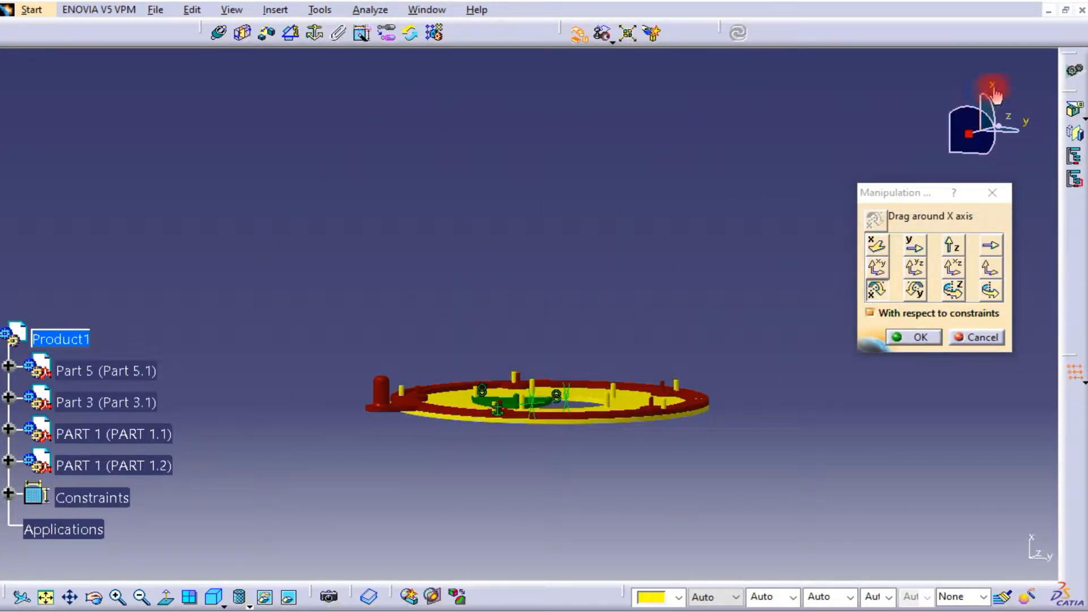
{"action": "middle_click_drag", "start_coordinate": [474, 357], "coordinate": [435, 378]}
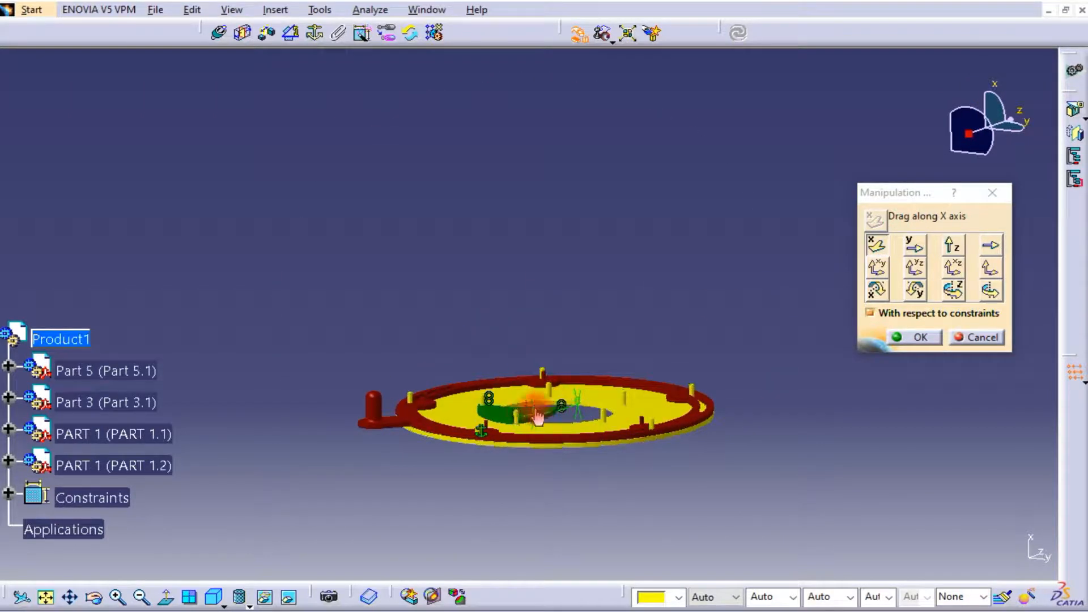
{"action": "left_click_drag", "start_coordinate": [526, 423], "coordinate": [505, 420]}
{"action": "left_click_drag", "start_coordinate": [497, 229], "coordinate": [499, 210]}
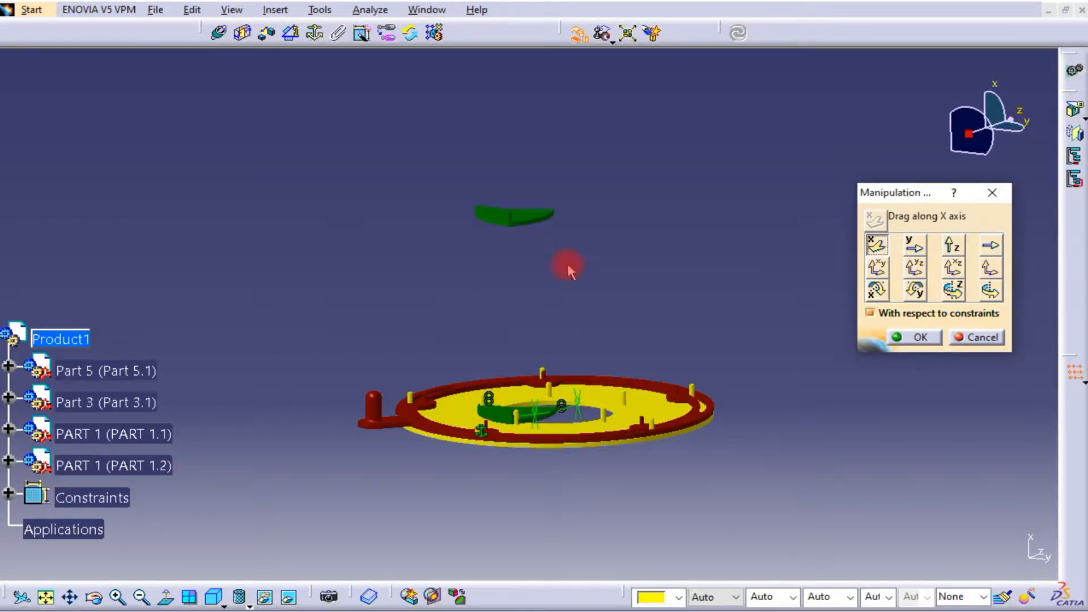
{"action": "middle_click_drag", "start_coordinate": [573, 272], "coordinate": [619, 281]}
{"action": "left_click", "coordinate": [902, 338]}
{"action": "scroll", "coordinate": [517, 224], "scroll_direction": "down", "scroll_amount": 5}
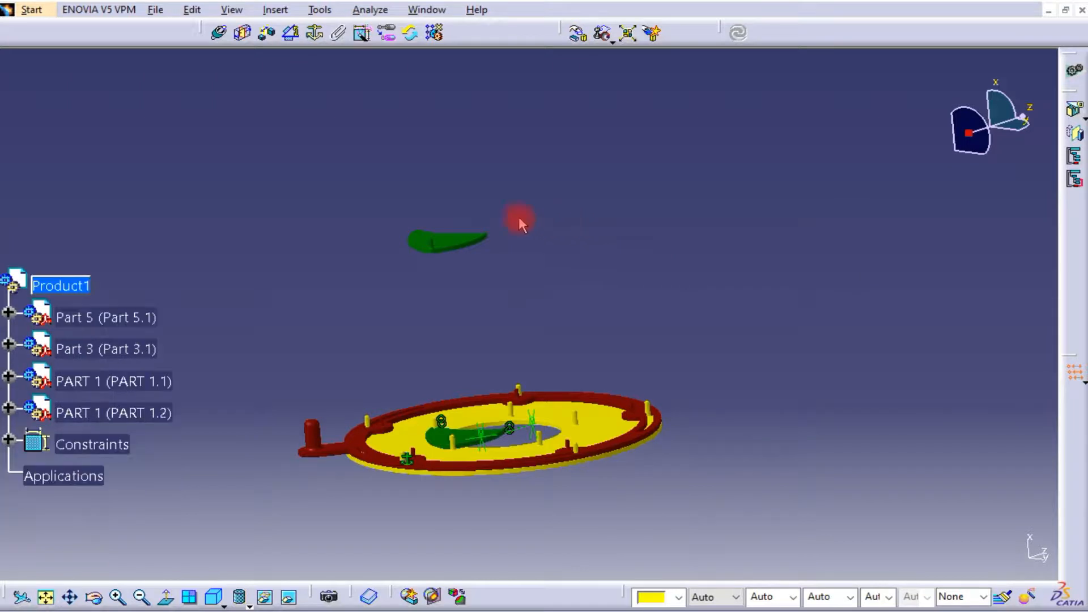
- Make the second blade's corner hole (PART 1.2) coincident with the yellow plate's inner pin next to the first blade's free corner, and update the assembly
{"action": "middle_click_drag", "start_coordinate": [579, 149], "coordinate": [377, 122]}
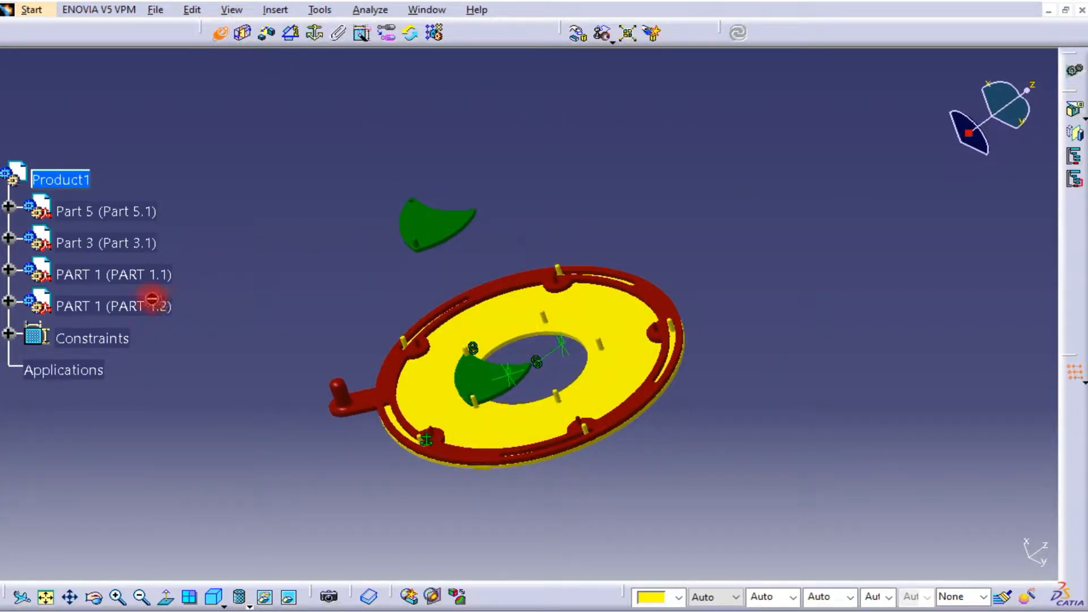
{"action": "middle_click_drag", "start_coordinate": [428, 277], "coordinate": [442, 138]}
{"action": "middle_click_drag", "start_coordinate": [442, 138], "coordinate": [699, 335]}
{"action": "middle_click_drag", "start_coordinate": [495, 226], "coordinate": [546, 315]}
{"action": "left_click", "coordinate": [424, 288]}
{"action": "middle_click_drag", "start_coordinate": [647, 466], "coordinate": [315, 355]}
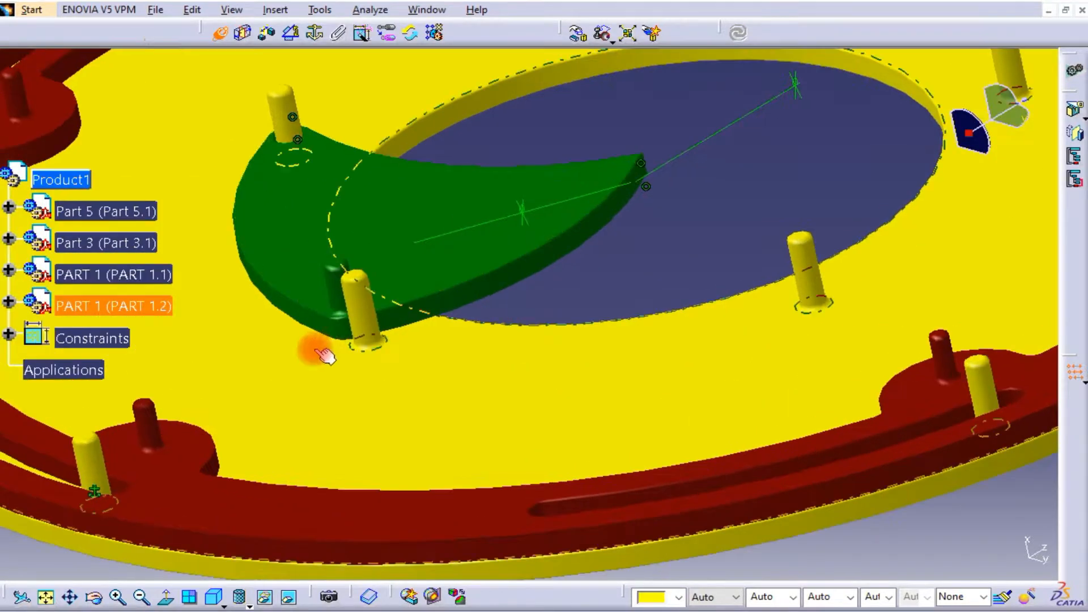
{"action": "left_click", "coordinate": [364, 326]}
{"action": "middle_click_drag", "start_coordinate": [442, 235], "coordinate": [450, 357]}
{"action": "left_click", "coordinate": [739, 33]}
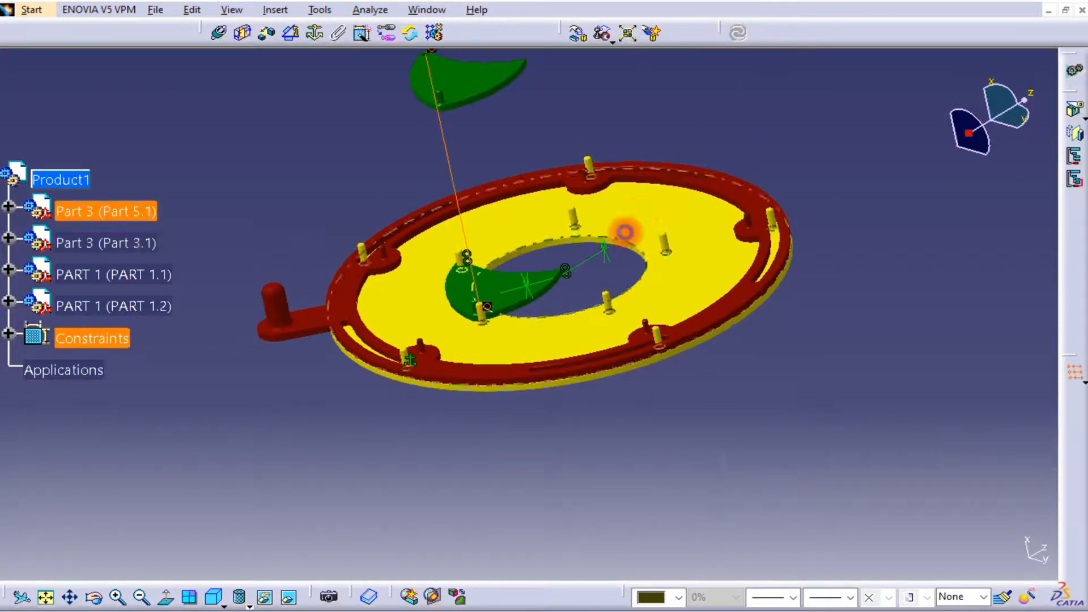
{"action": "middle_click_drag", "start_coordinate": [625, 232], "coordinate": [587, 332]}
{"action": "left_click", "coordinate": [532, 102]}
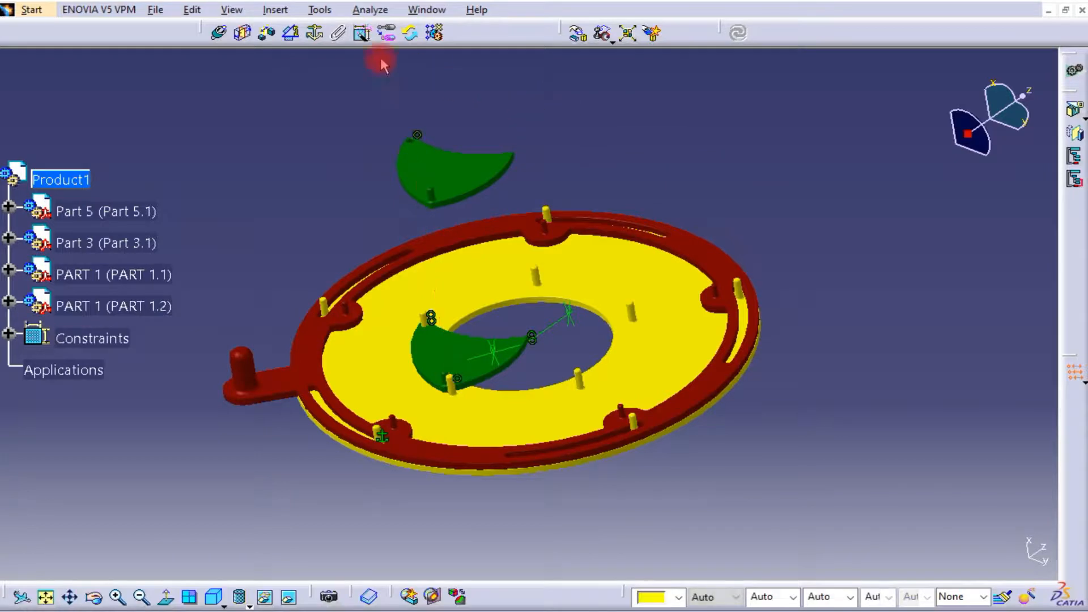
- Add an offset constraint of 0 between the yellow plate's face and the second blade's flat face (PART 1.2), and update the assembly
{"action": "middle_click_drag", "start_coordinate": [505, 413], "coordinate": [299, 126]}
{"action": "left_click", "coordinate": [433, 227]}
{"action": "middle_click_drag", "start_coordinate": [554, 165], "coordinate": [652, 391]}
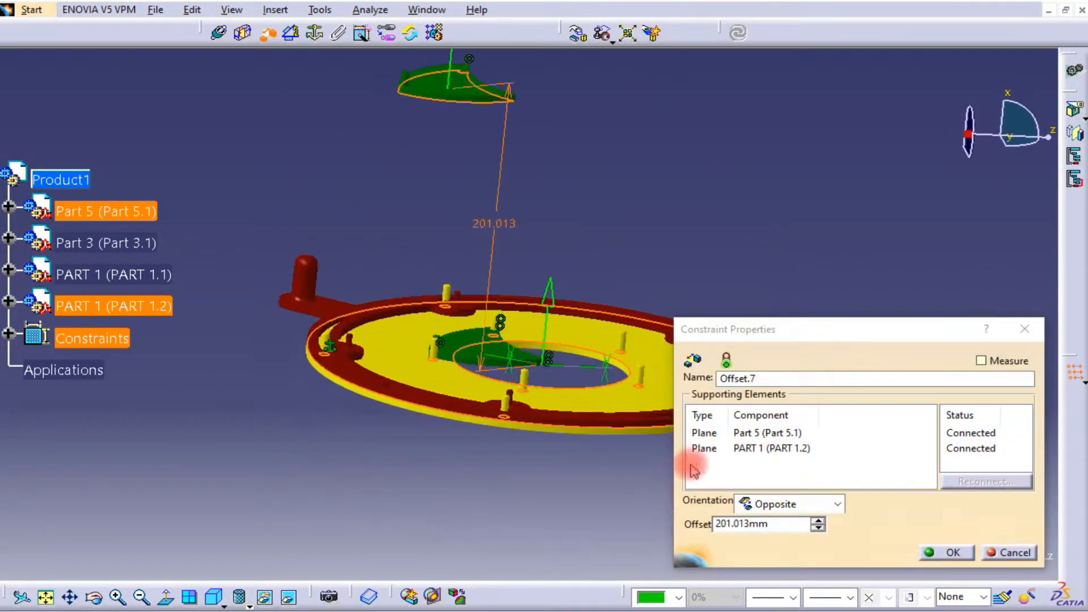
{"action": "left_click_drag", "start_coordinate": [805, 524], "coordinate": [678, 498]}
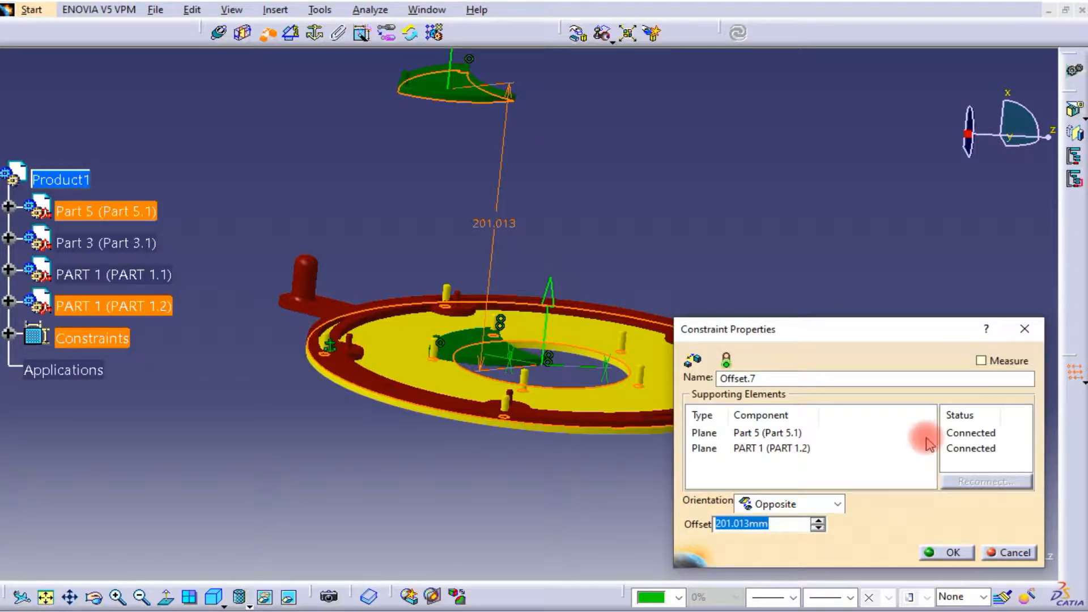
{"action": "type", "text": "0"}
{"action": "key", "text": "Return"}
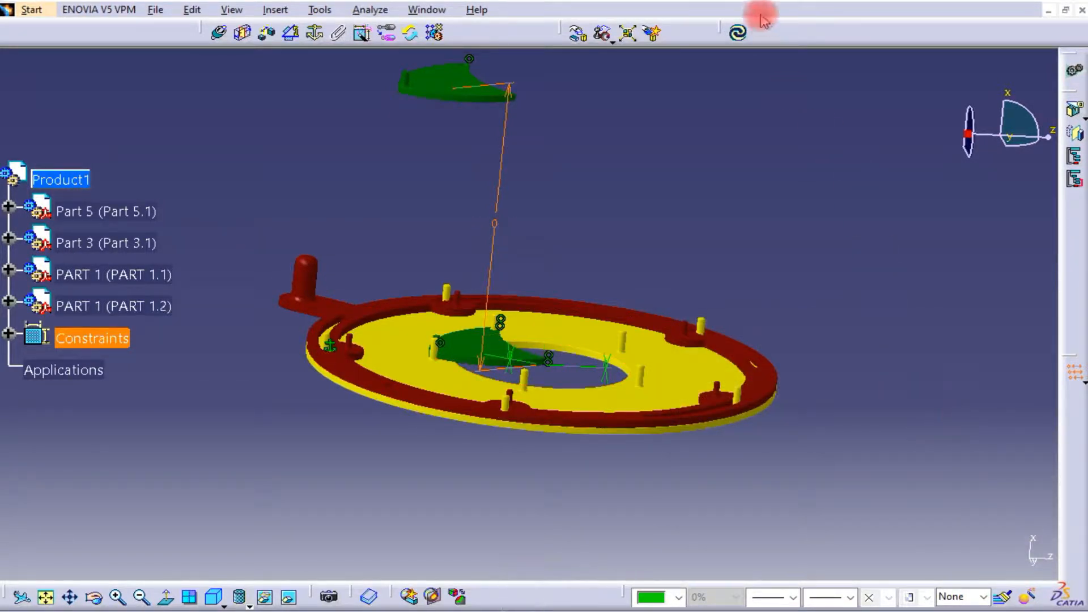
{"action": "left_click", "coordinate": [738, 31]}
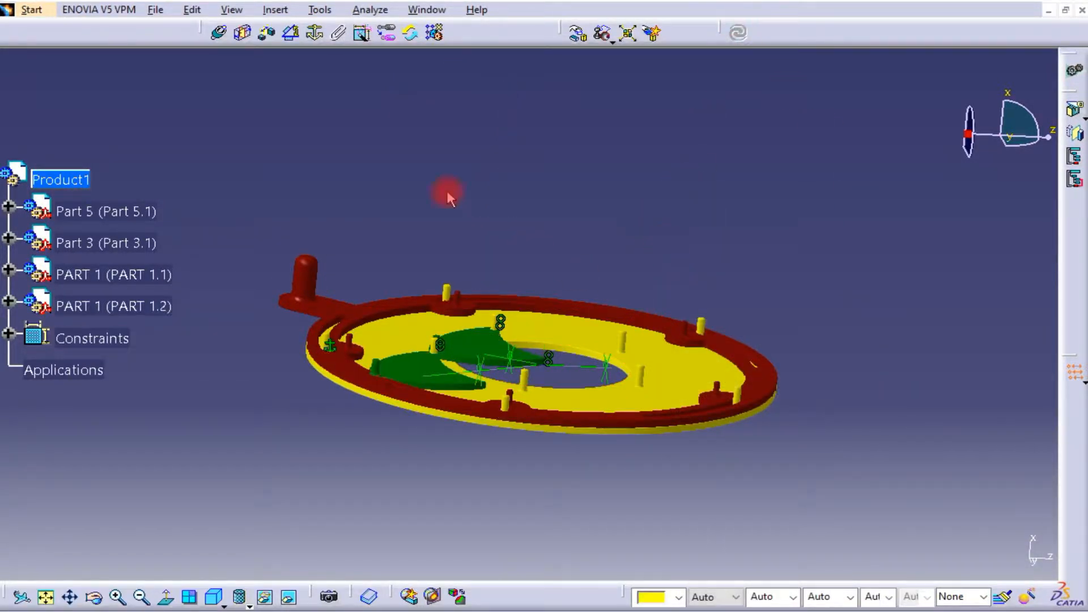
- Rotate the second blade (PART 1.2) around the X axis, respecting constraints, so it overlaps the first blade and reaches the next inner pin
{"action": "left_click", "coordinate": [573, 39]}
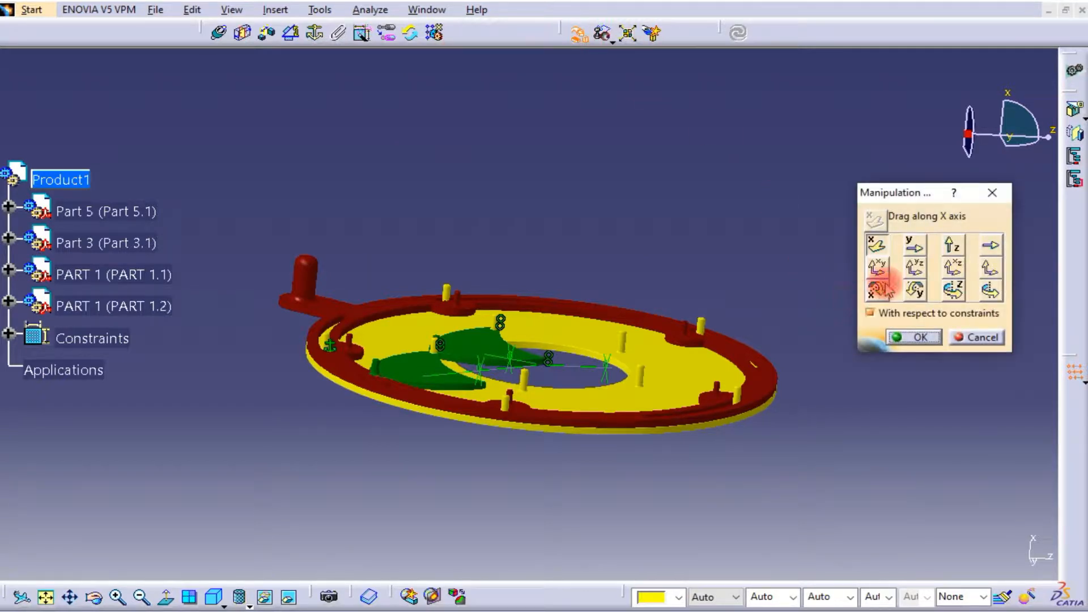
{"action": "left_click", "coordinate": [463, 384]}
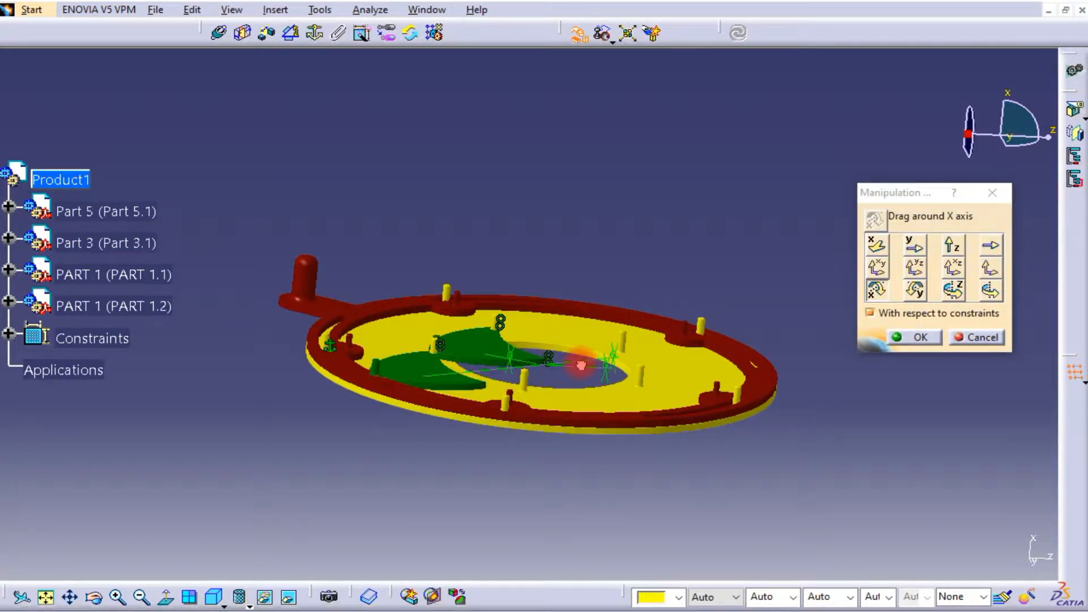
{"action": "left_click_drag", "start_coordinate": [431, 381], "coordinate": [561, 365]}
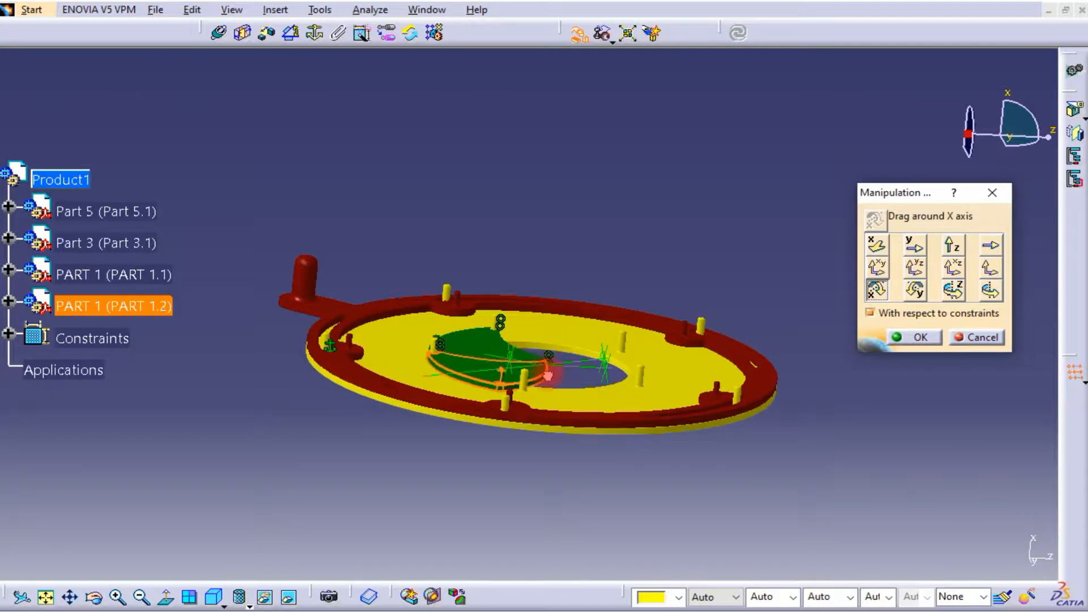
{"action": "middle_click_drag", "start_coordinate": [549, 372], "coordinate": [566, 262]}
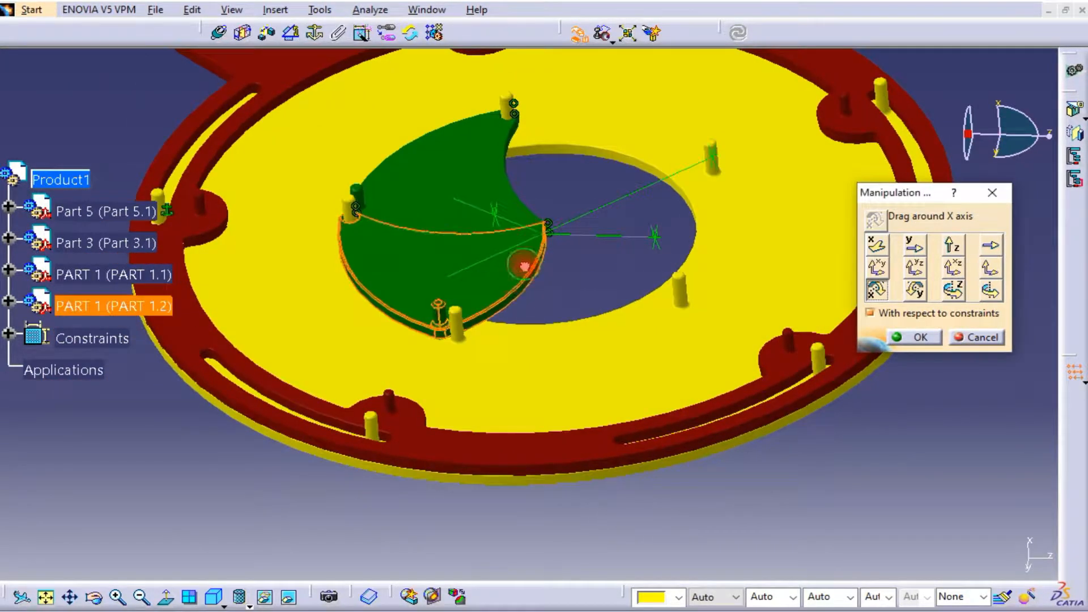
{"action": "left_click_drag", "start_coordinate": [520, 292], "coordinate": [512, 296]}
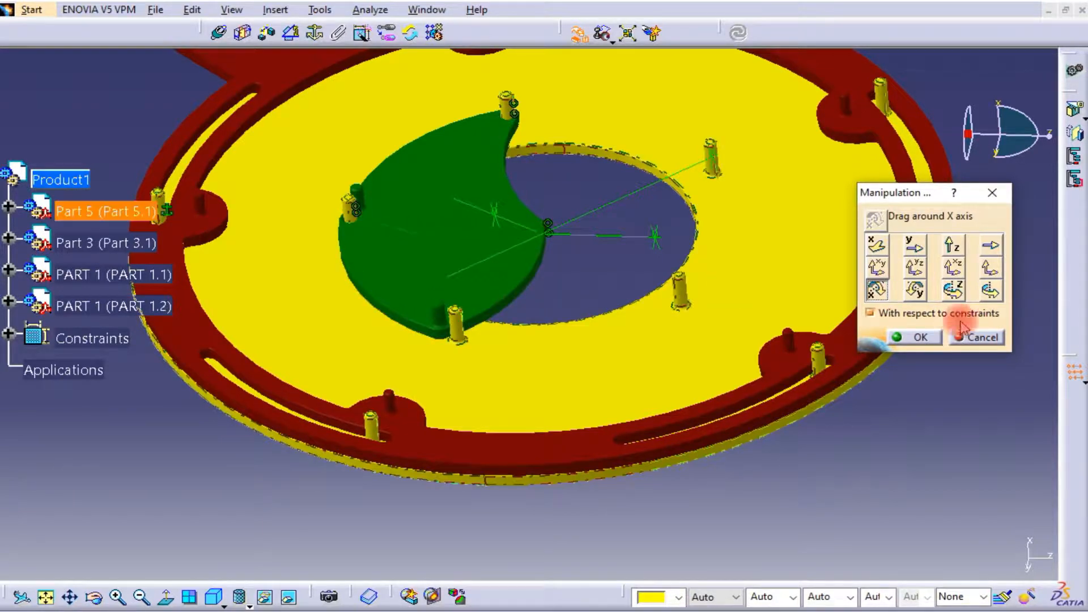
{"action": "left_click", "coordinate": [920, 338]}
- Copy the second blade PART 1 (PART 1.2) and paste it as a third blade into Product1
{"action": "middle_click_drag", "start_coordinate": [571, 390], "coordinate": [589, 362]}
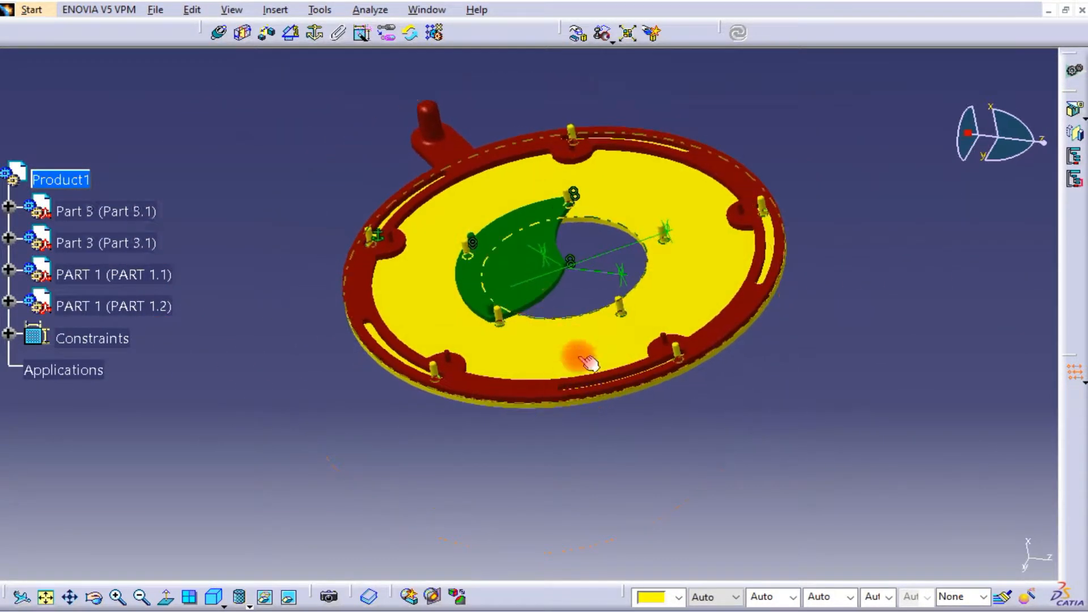
{"action": "middle_click_drag", "start_coordinate": [560, 290], "coordinate": [572, 335]}
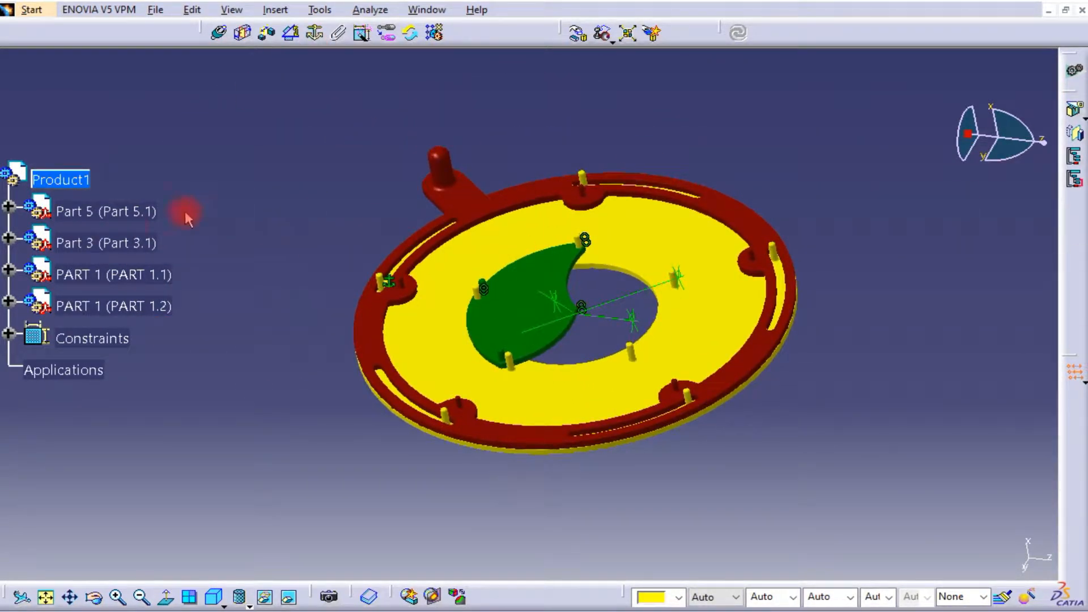
{"action": "right_click", "coordinate": [101, 315]}
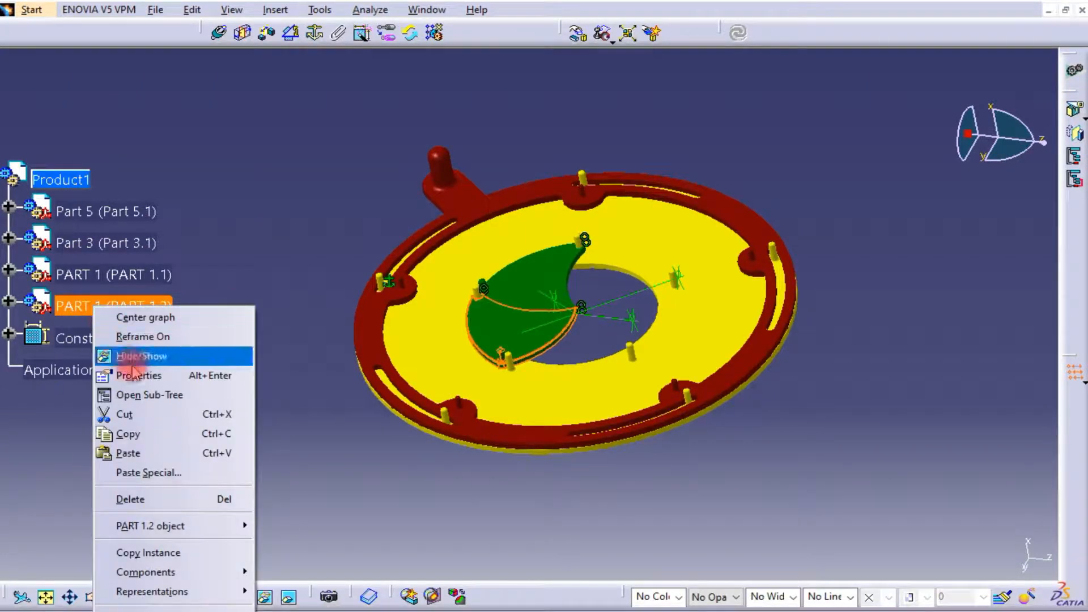
{"action": "left_click", "coordinate": [139, 434]}
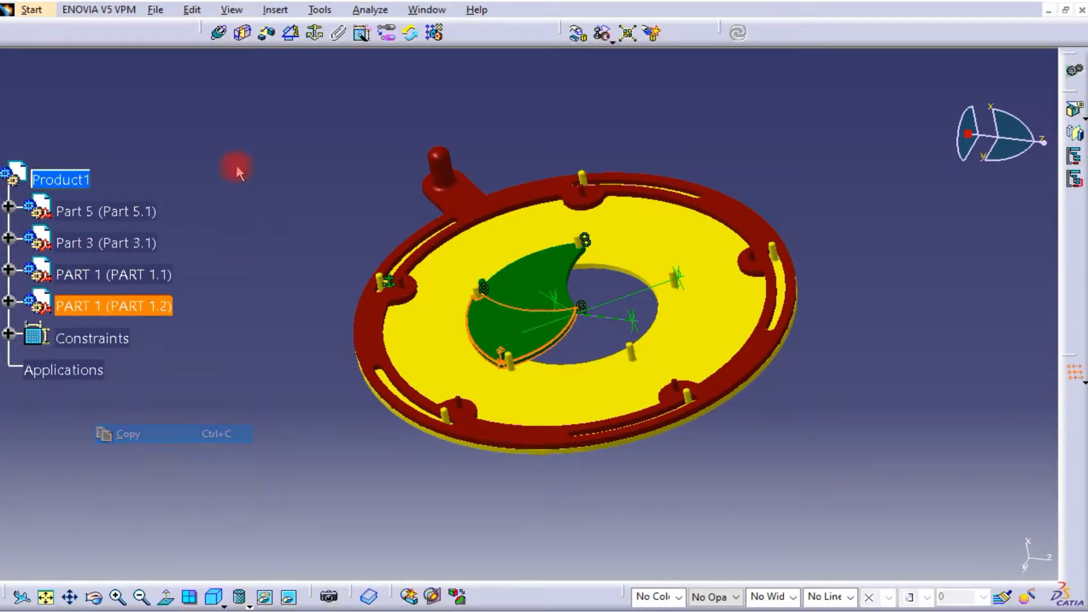
{"action": "right_click", "coordinate": [52, 186]}
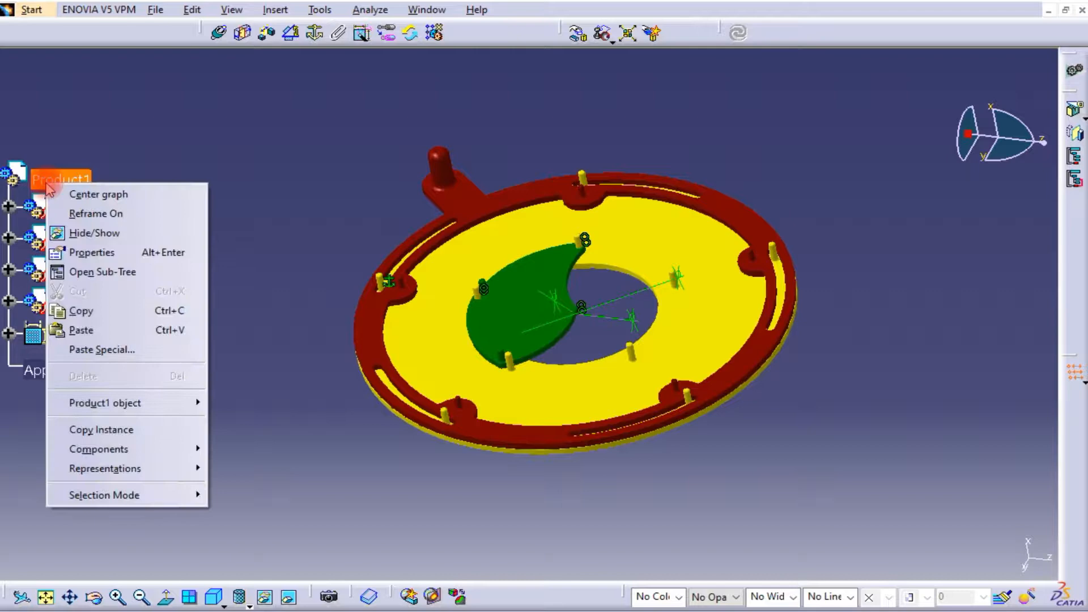
{"action": "left_click", "coordinate": [90, 330]}
- Rotate the third blade (PART 1.3) around the X axis and lift it along the X axis clear of the plate
{"action": "middle_click_drag", "start_coordinate": [362, 196], "coordinate": [331, 144]}
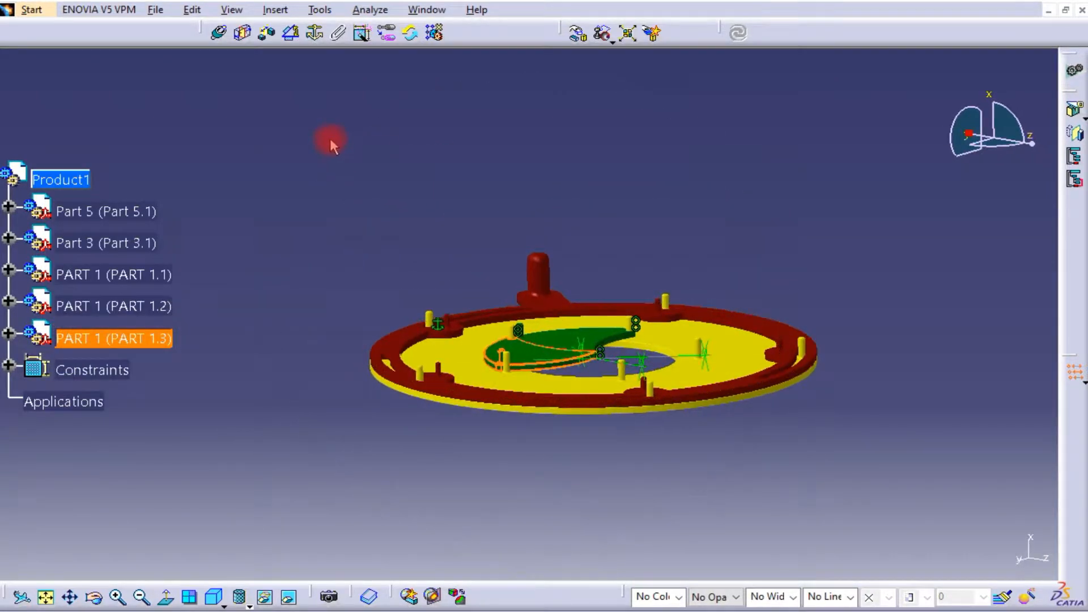
{"action": "left_click", "coordinate": [574, 38]}
{"action": "left_click_drag", "start_coordinate": [566, 321], "coordinate": [527, 220]}
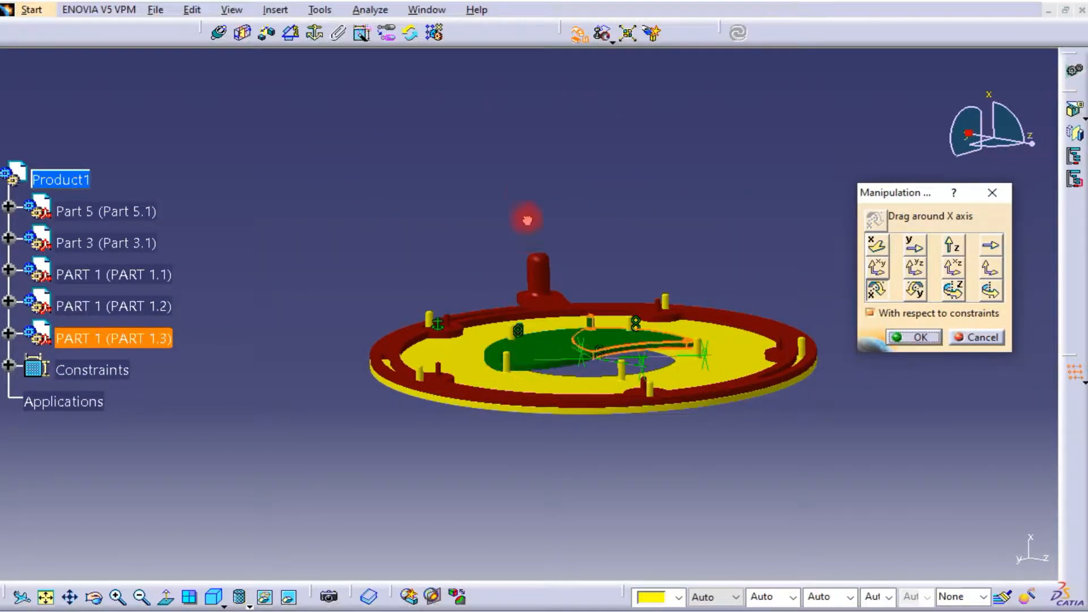
{"action": "left_click", "coordinate": [717, 291]}
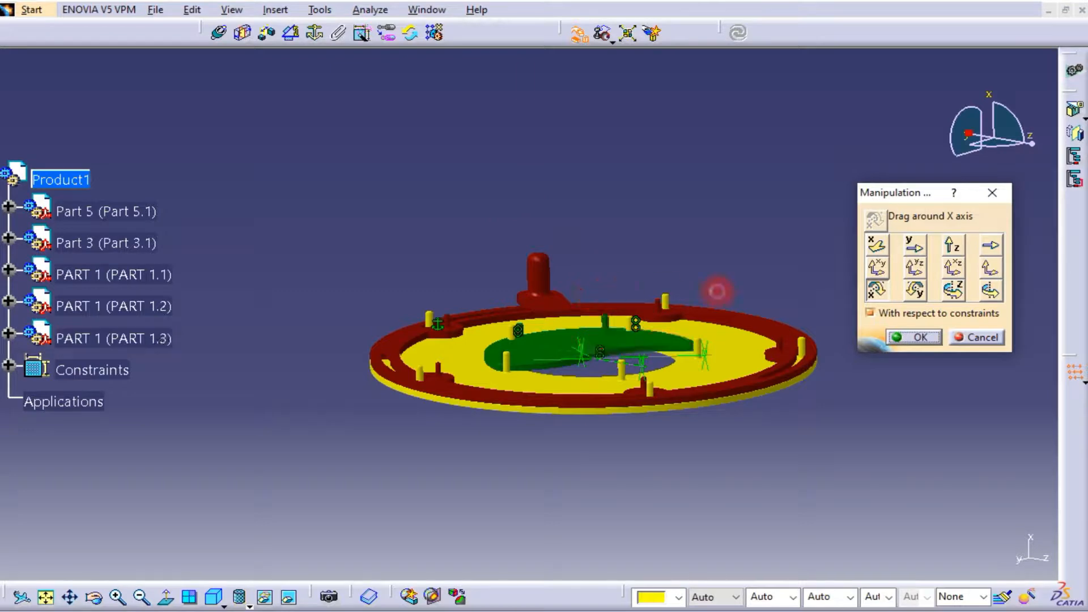
{"action": "left_click", "coordinate": [875, 247]}
{"action": "left_click_drag", "start_coordinate": [631, 340], "coordinate": [647, 136]}
{"action": "left_click", "coordinate": [938, 380]}
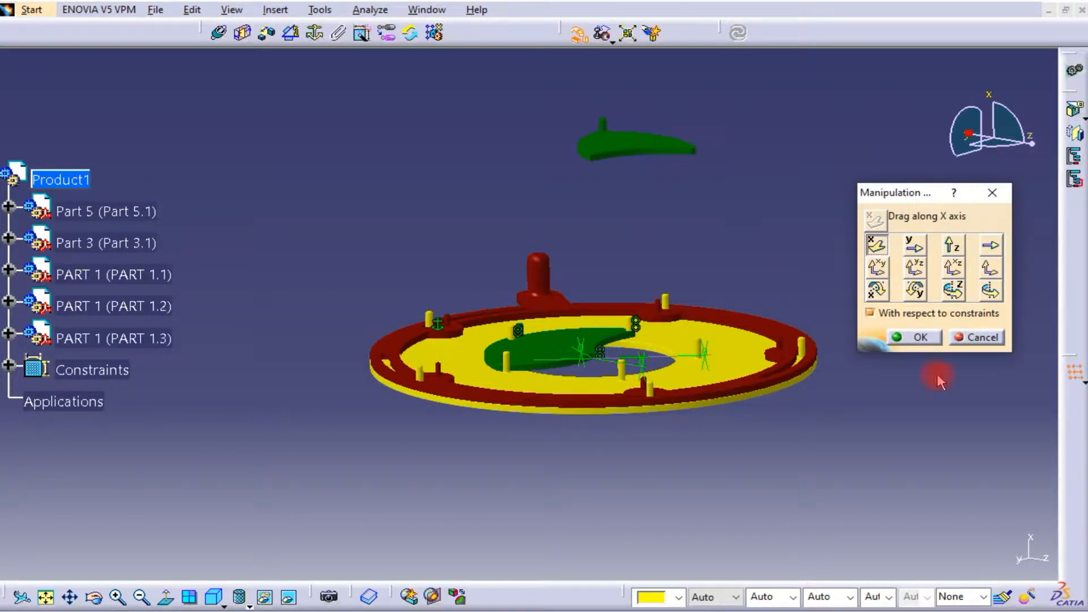
{"action": "left_click", "coordinate": [919, 338]}
- Make the third blade's corner hole (PART 1.3) coincident with the yellow plate's inner pin at the second blade's free corner, and update the assembly
{"action": "middle_click_drag", "start_coordinate": [697, 170], "coordinate": [821, 371]}
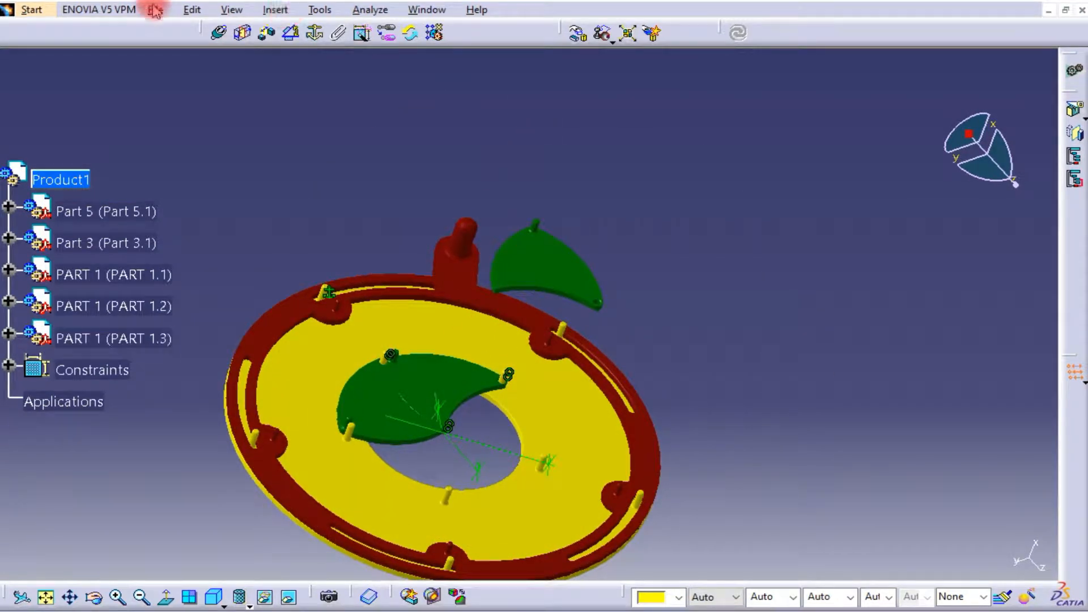
{"action": "left_click", "coordinate": [218, 34]}
{"action": "middle_click_drag", "start_coordinate": [337, 417], "coordinate": [406, 300]}
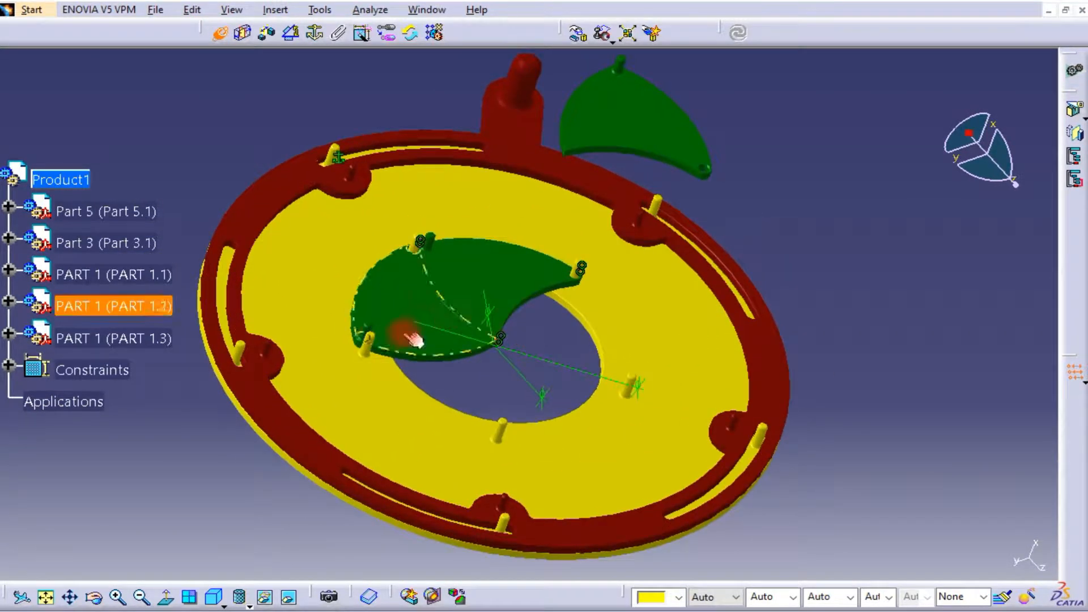
{"action": "left_click", "coordinate": [375, 350]}
{"action": "middle_click_drag", "start_coordinate": [661, 223], "coordinate": [654, 263]}
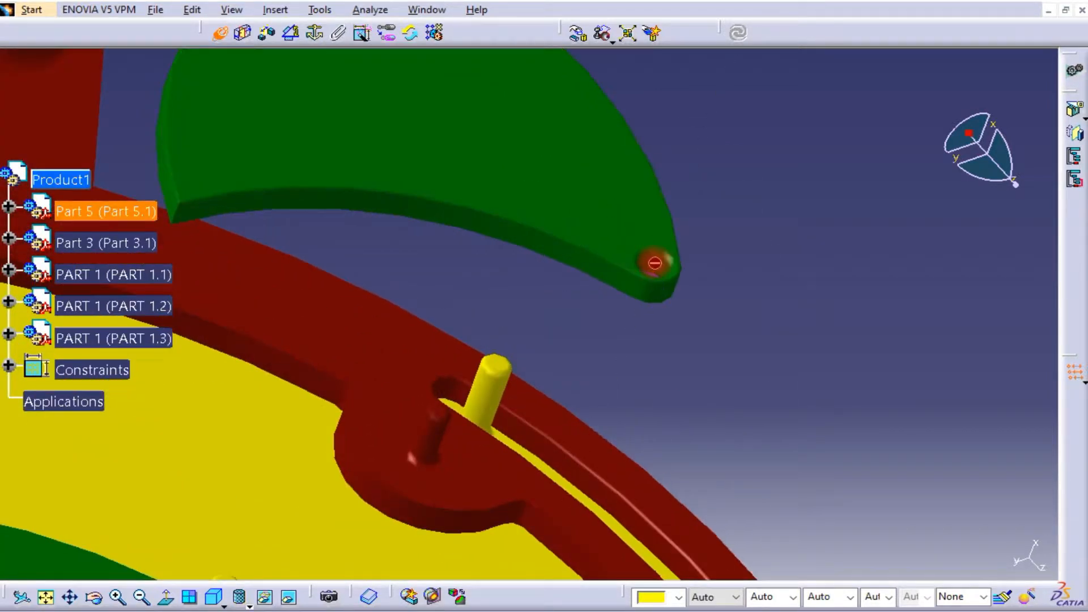
{"action": "left_click", "coordinate": [656, 256]}
{"action": "middle_click_drag", "start_coordinate": [704, 226], "coordinate": [689, 391]}
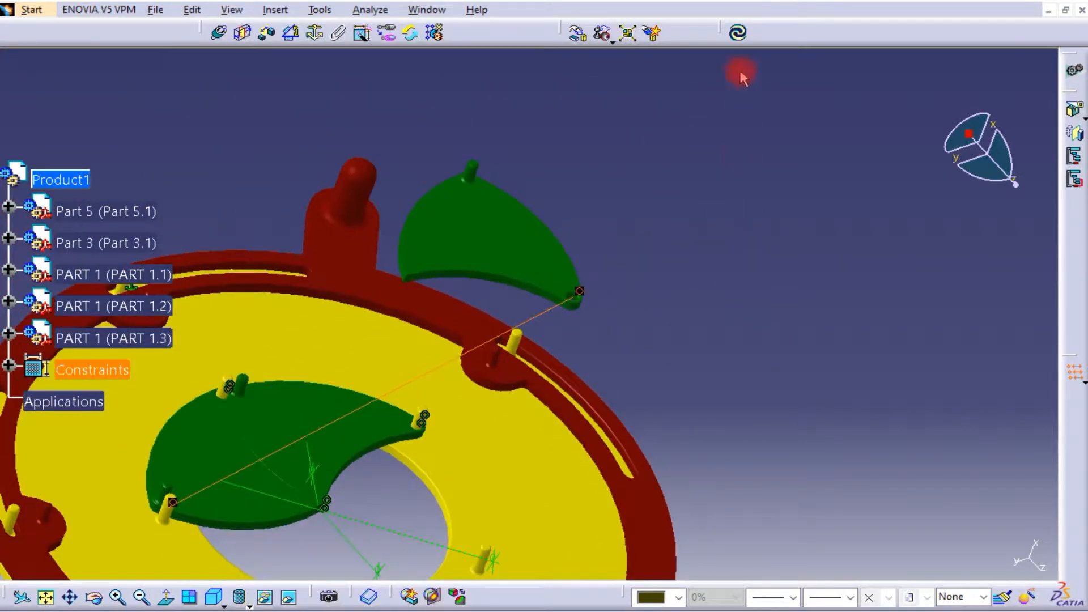
{"action": "left_click", "coordinate": [739, 37]}
- Rotate the raised third blade (PART 1.3) around the X axis about its hole, respecting constraints, so it swings outward from the second blade
{"action": "middle_click_drag", "start_coordinate": [643, 335], "coordinate": [694, 358]}
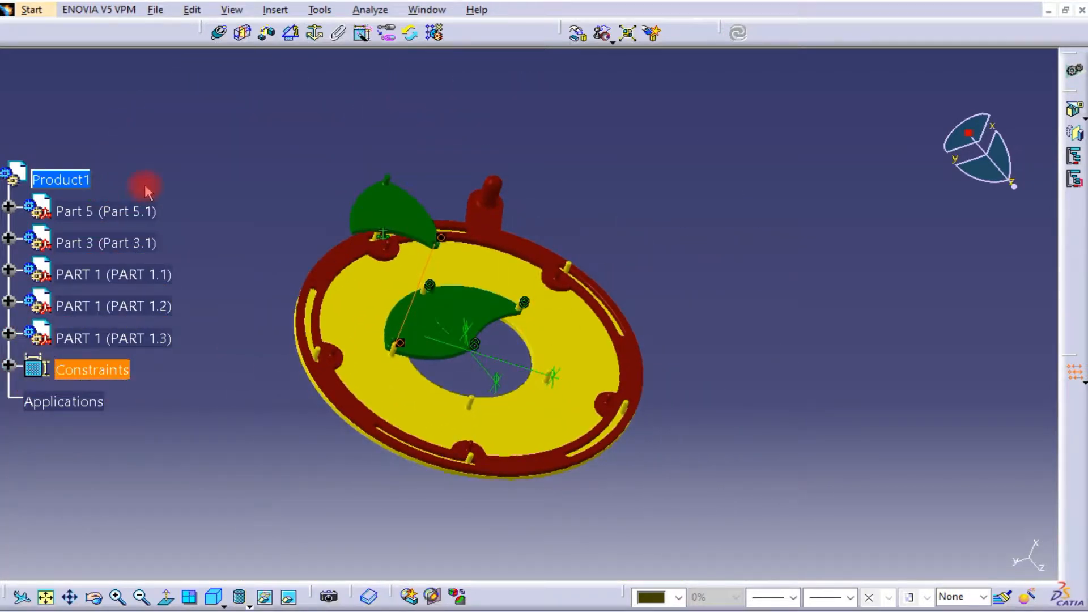
{"action": "left_click", "coordinate": [576, 34]}
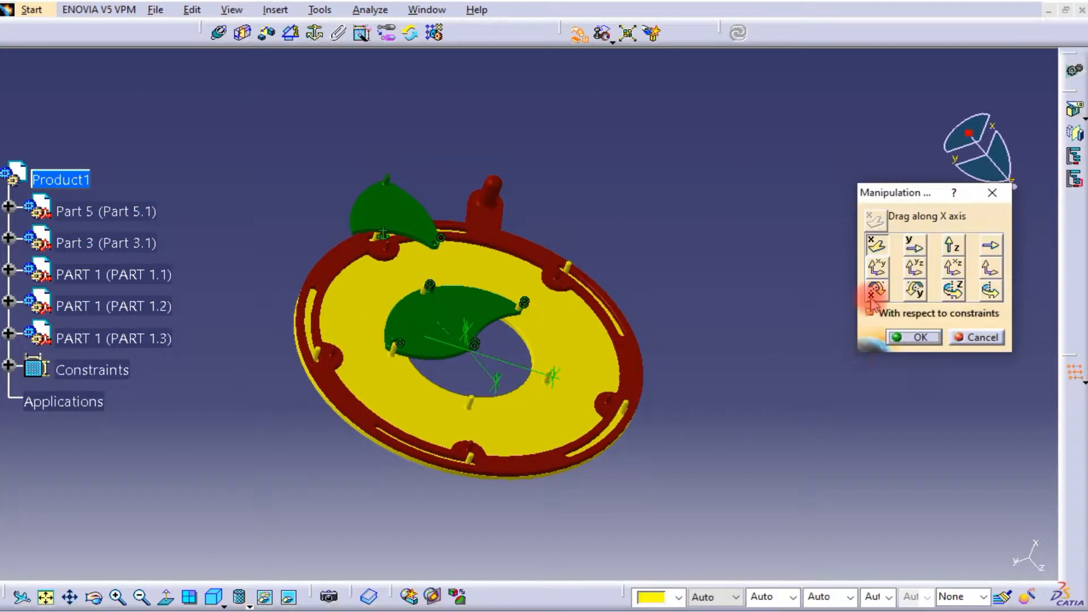
{"action": "left_click_drag", "start_coordinate": [391, 207], "coordinate": [574, 208]}
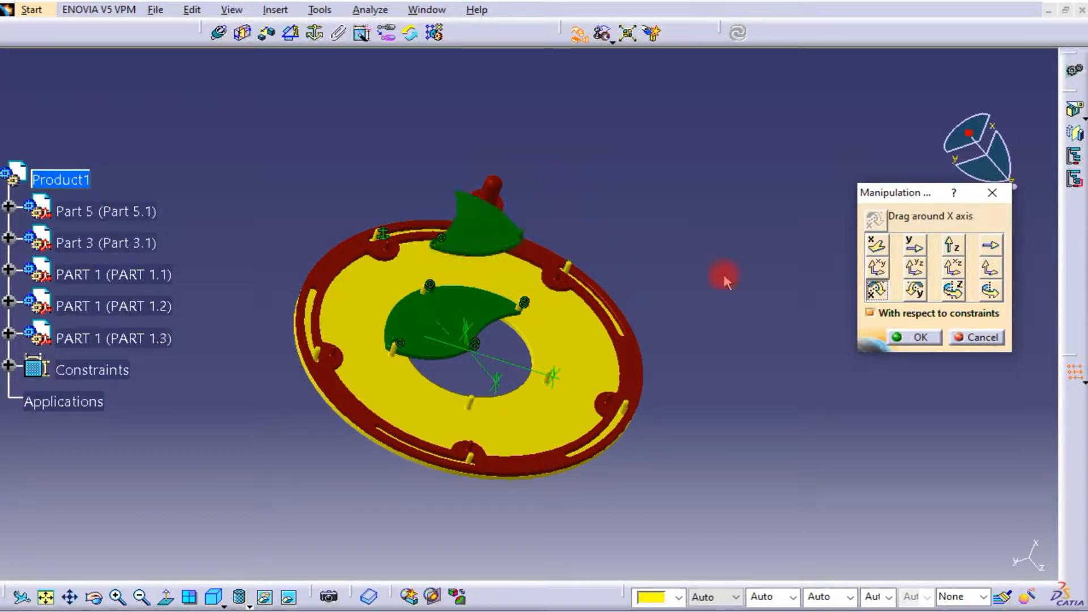
{"action": "left_click", "coordinate": [919, 338]}
- Add an offset constraint of 0 between the third blade's flat underside (PART 1.3) and the yellow plate's face, and update the assembly
{"action": "middle_click_drag", "start_coordinate": [474, 406], "coordinate": [472, 185]}
{"action": "middle_click_drag", "start_coordinate": [417, 211], "coordinate": [556, 83]}
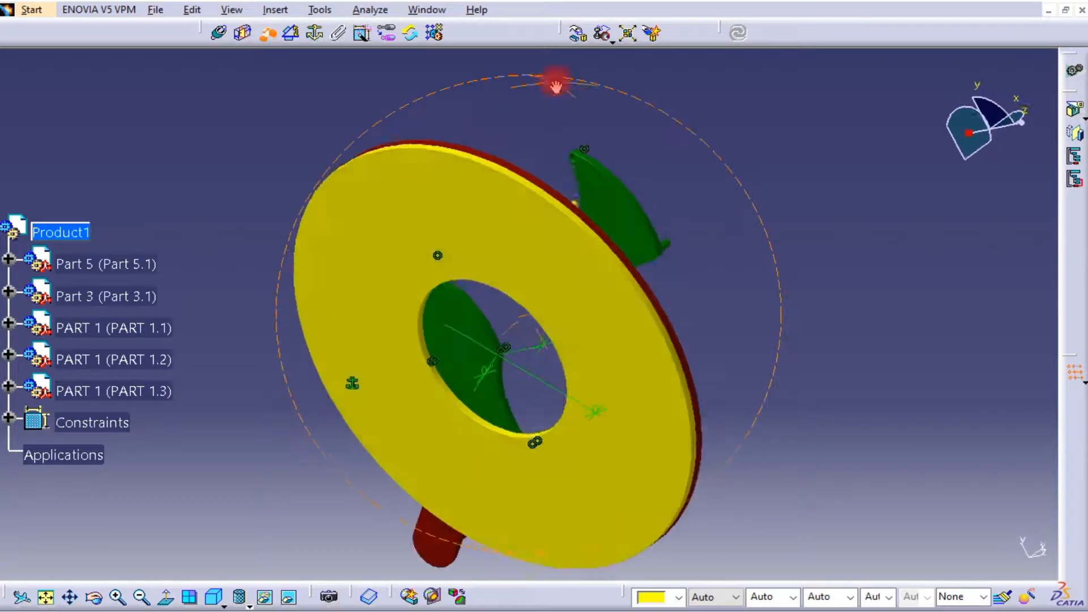
{"action": "left_click", "coordinate": [590, 185]}
{"action": "middle_click_drag", "start_coordinate": [590, 185], "coordinate": [484, 374]}
{"action": "left_click", "coordinate": [485, 374]}
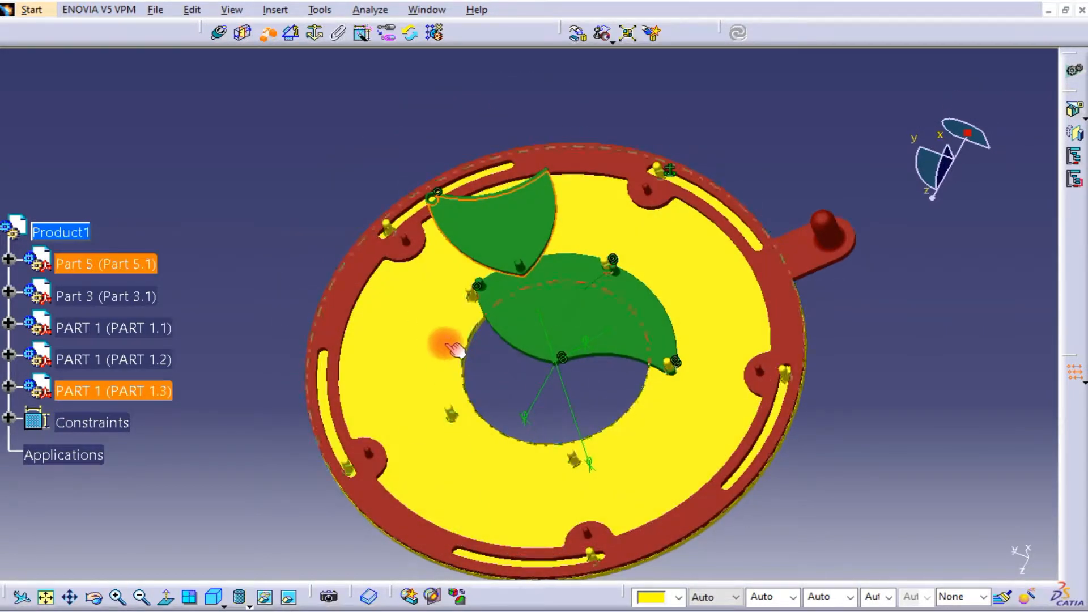
{"action": "middle_click_drag", "start_coordinate": [388, 393], "coordinate": [552, 523]}
{"action": "double_click", "coordinate": [775, 528]}
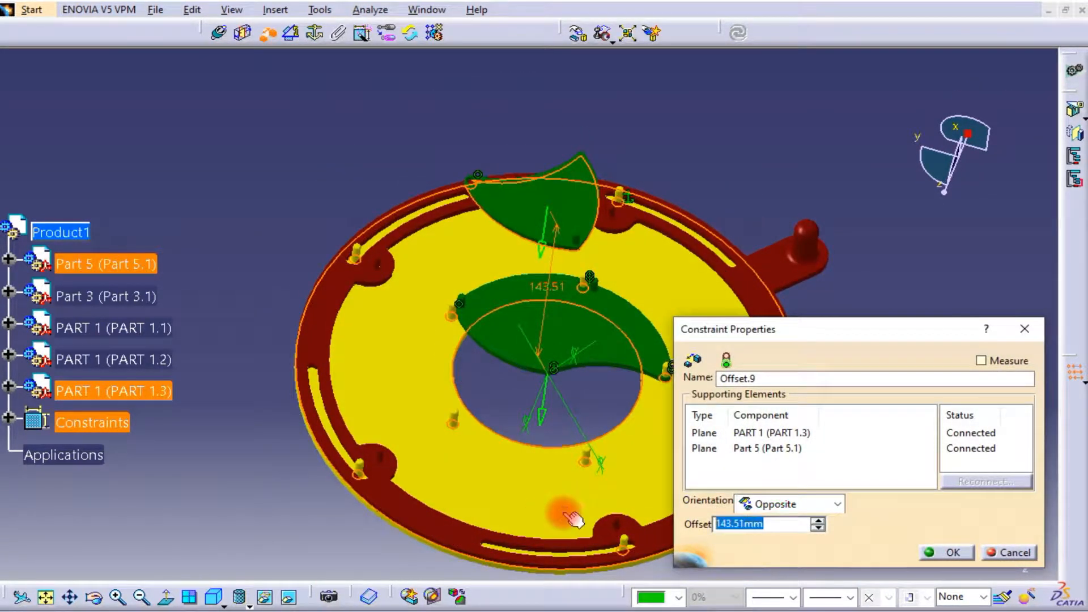
{"action": "key", "text": "Return"}
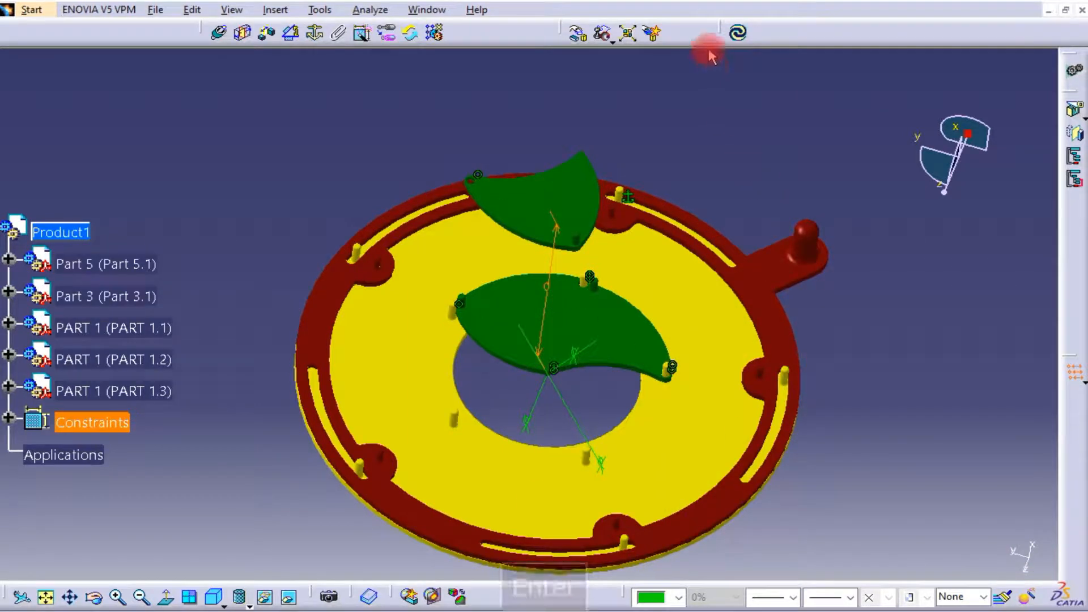
{"action": "left_click", "coordinate": [737, 33]}
- Rotate the third blade (PART 1.3) around the X axis, respecting constraints, so it overlaps the second blade and reaches the next inner pin
{"action": "middle_click_drag", "start_coordinate": [510, 291], "coordinate": [629, 136]}
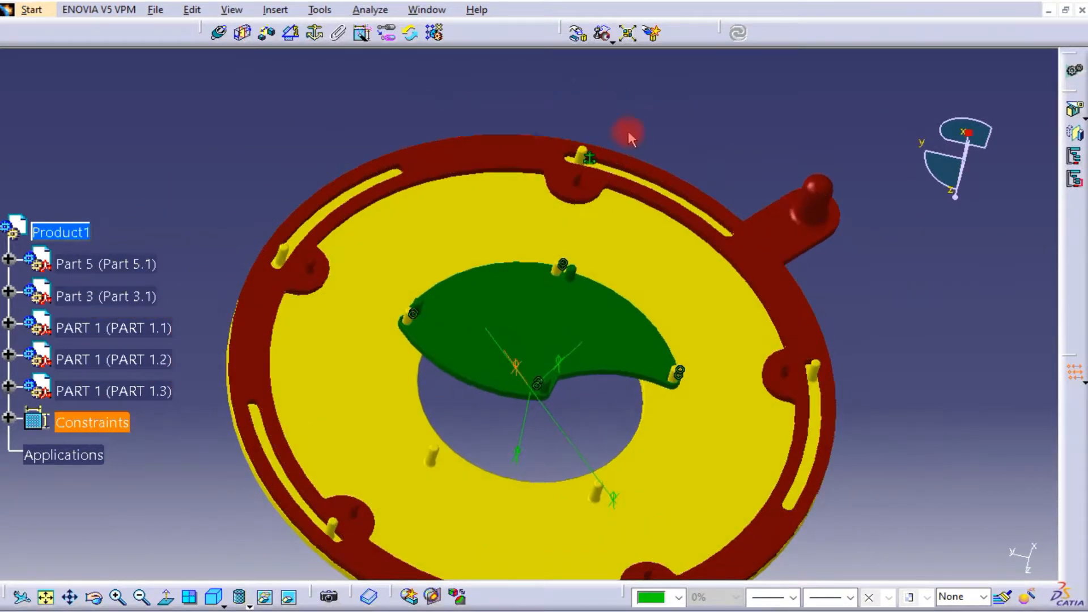
{"action": "left_click", "coordinate": [576, 34]}
{"action": "left_click", "coordinate": [888, 290]}
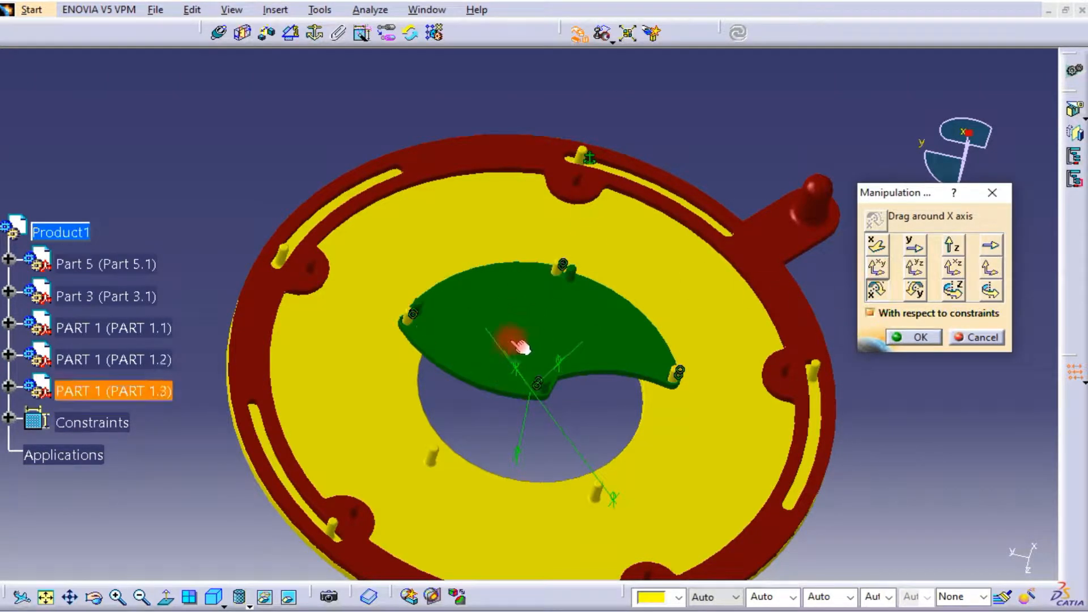
{"action": "left_click_drag", "start_coordinate": [486, 379], "coordinate": [511, 362]}
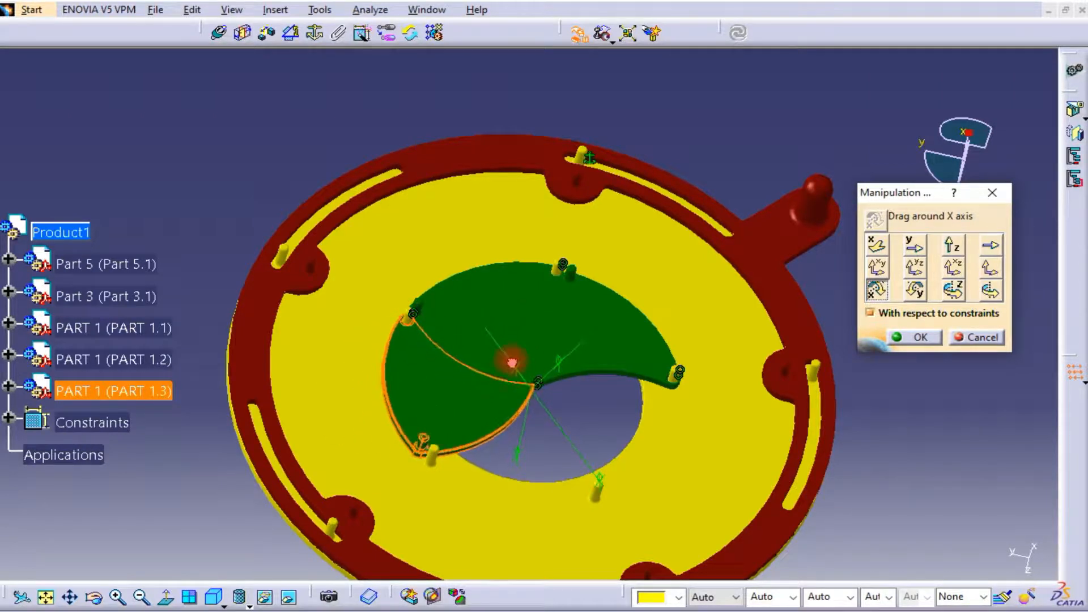
{"action": "scroll", "coordinate": [396, 406], "scroll_direction": "up", "scroll_amount": 1}
{"action": "middle_click_drag", "start_coordinate": [457, 457], "coordinate": [420, 347]}
{"action": "left_click", "coordinate": [913, 340]}
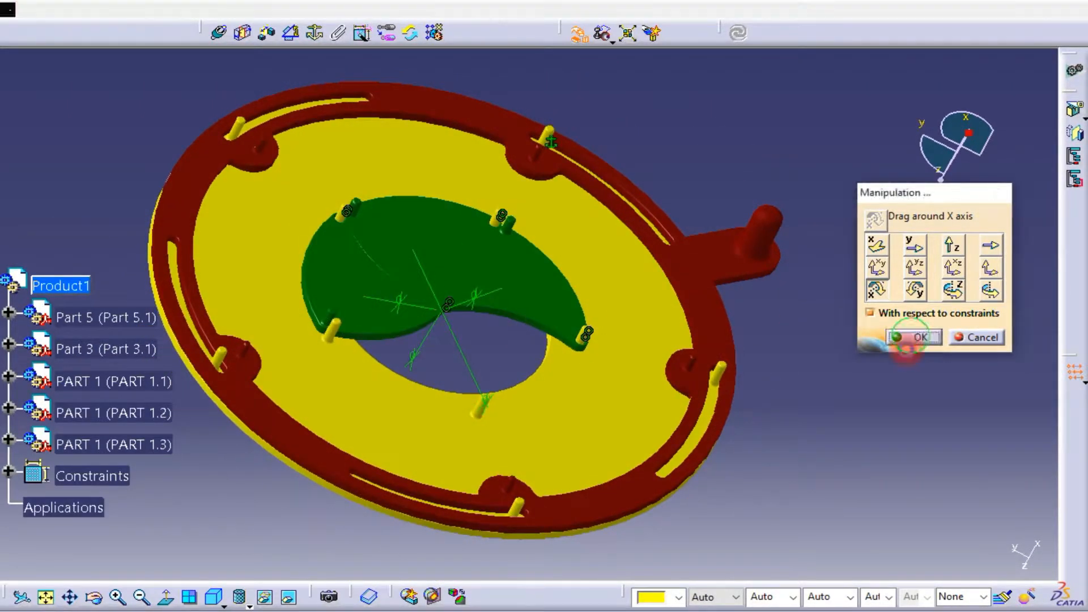
- Copy the third blade PART 1 (PART 1.3) and paste it as a fourth blade into Product1
{"action": "middle_click_drag", "start_coordinate": [799, 393], "coordinate": [418, 299]}
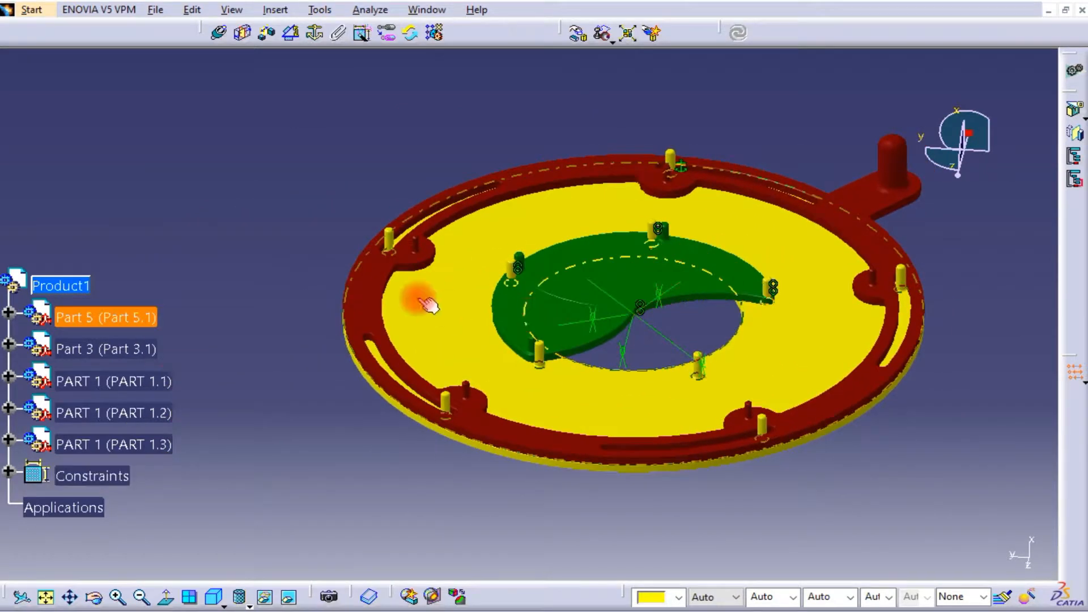
{"action": "left_click", "coordinate": [109, 444]}
{"action": "right_click", "coordinate": [109, 444]}
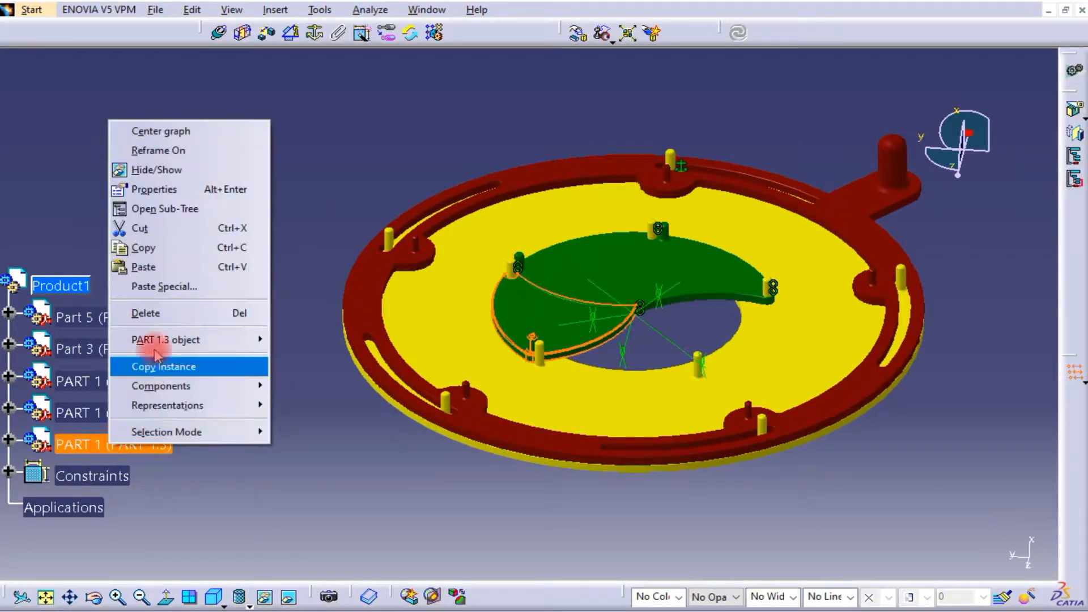
{"action": "left_click", "coordinate": [154, 247]}
{"action": "left_click", "coordinate": [387, 123]}
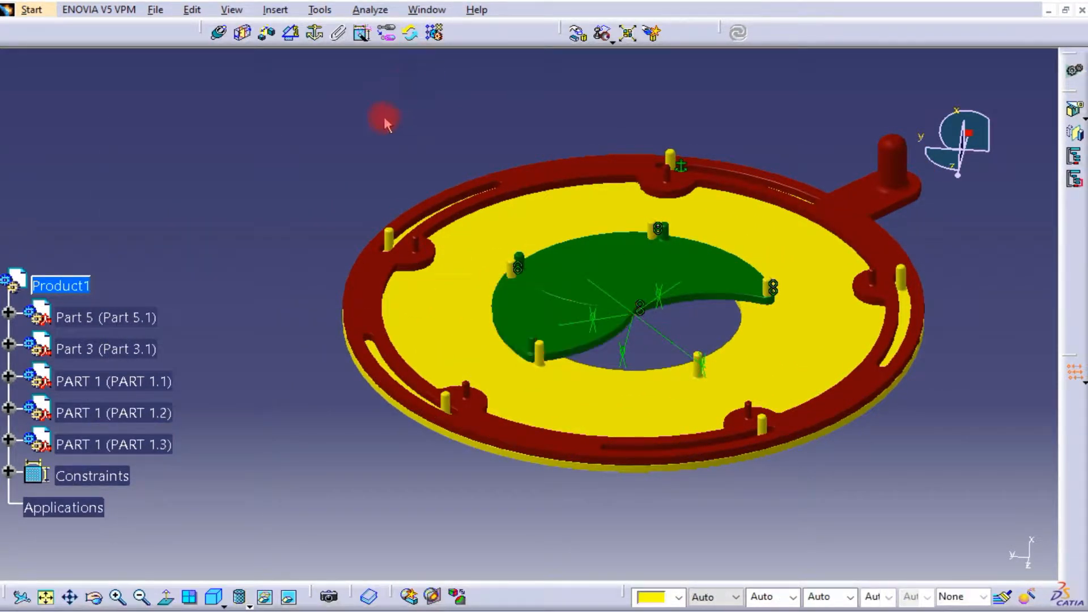
{"action": "right_click", "coordinate": [67, 285]}
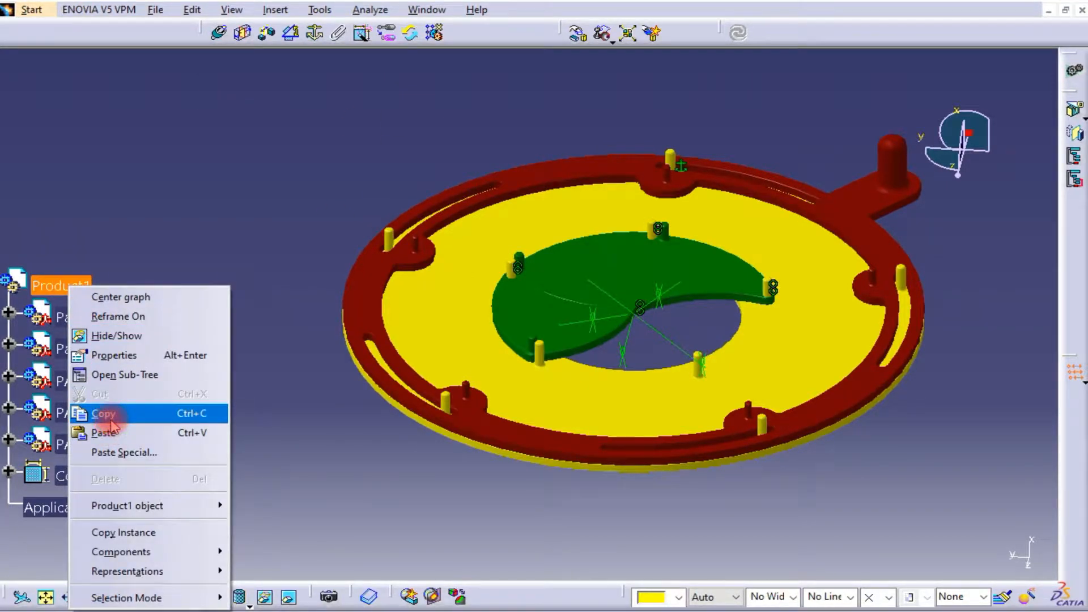
{"action": "left_click", "coordinate": [108, 432]}
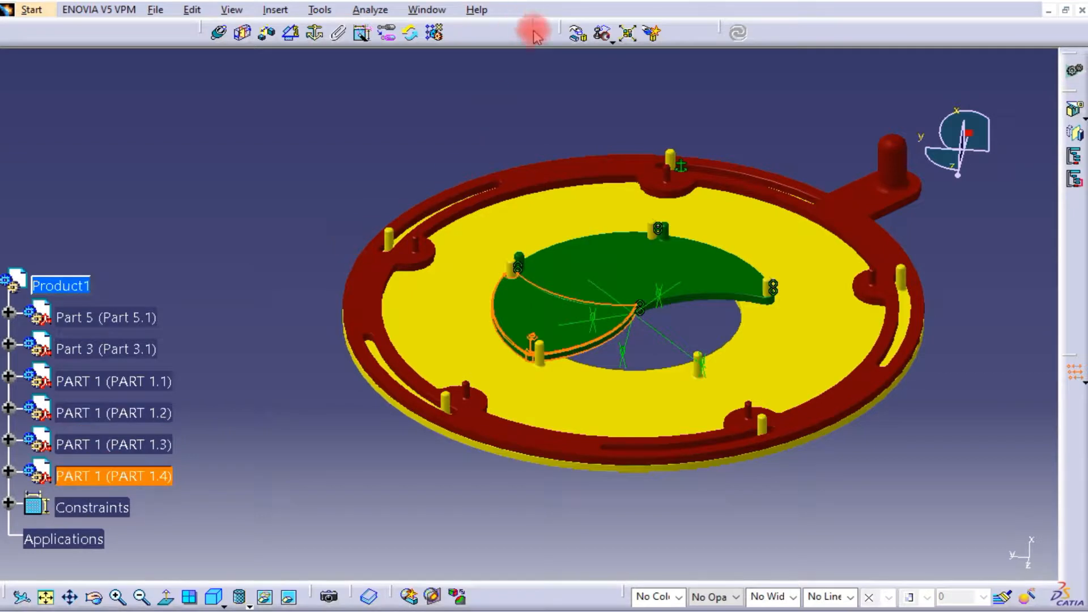
- Lift the fourth blade (PART 1.4) along the X axis clear of the plate
{"action": "left_click", "coordinate": [572, 35]}
{"action": "left_click", "coordinate": [876, 265]}
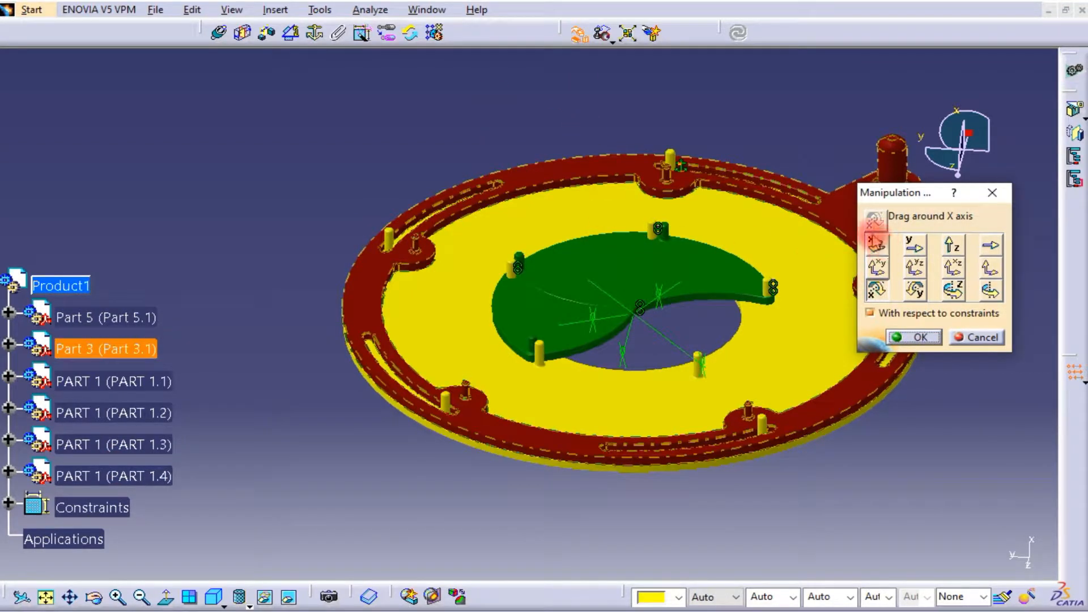
{"action": "left_click", "coordinate": [874, 243]}
{"action": "left_click", "coordinate": [542, 314]}
{"action": "left_click_drag", "start_coordinate": [524, 318], "coordinate": [530, 152]}
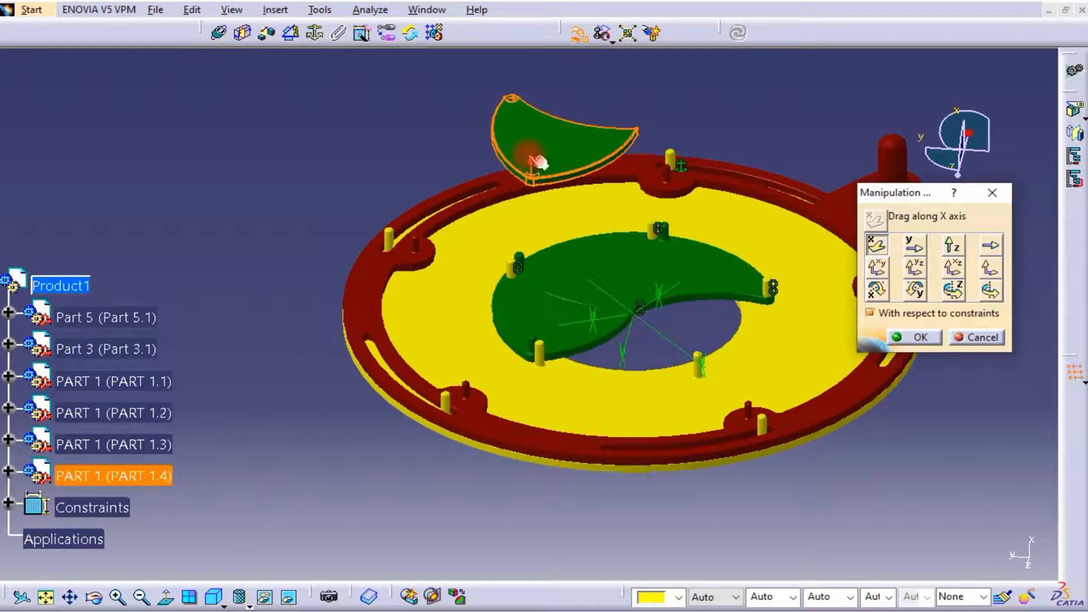
{"action": "middle_click_drag", "start_coordinate": [339, 246], "coordinate": [331, 242]}
{"action": "scroll", "coordinate": [294, 264], "scroll_direction": "down", "scroll_amount": 2}
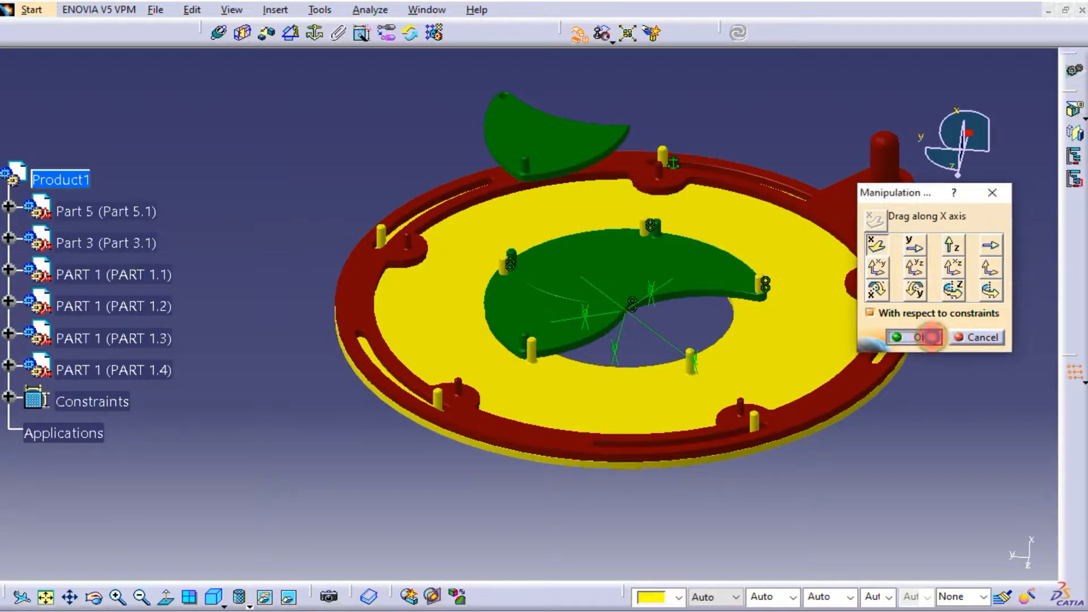
{"action": "left_click", "coordinate": [930, 337]}
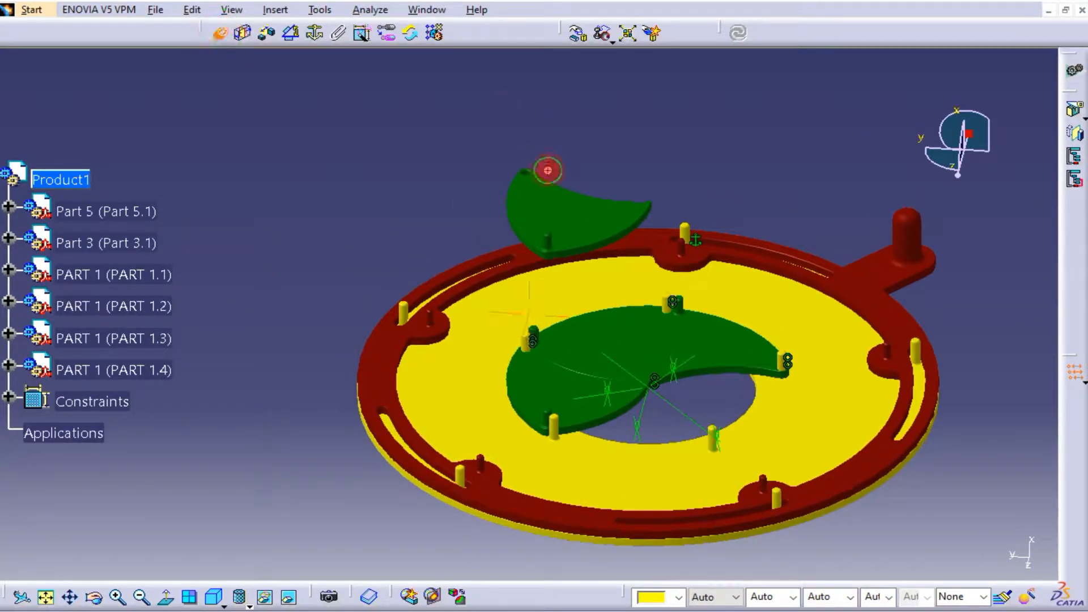
- Make the fourth blade's corner hole (PART 1.4) coincident with the yellow plate's inner pin at the third blade's free corner, and update the assembly
{"action": "middle_click_drag", "start_coordinate": [548, 170], "coordinate": [652, 144]}
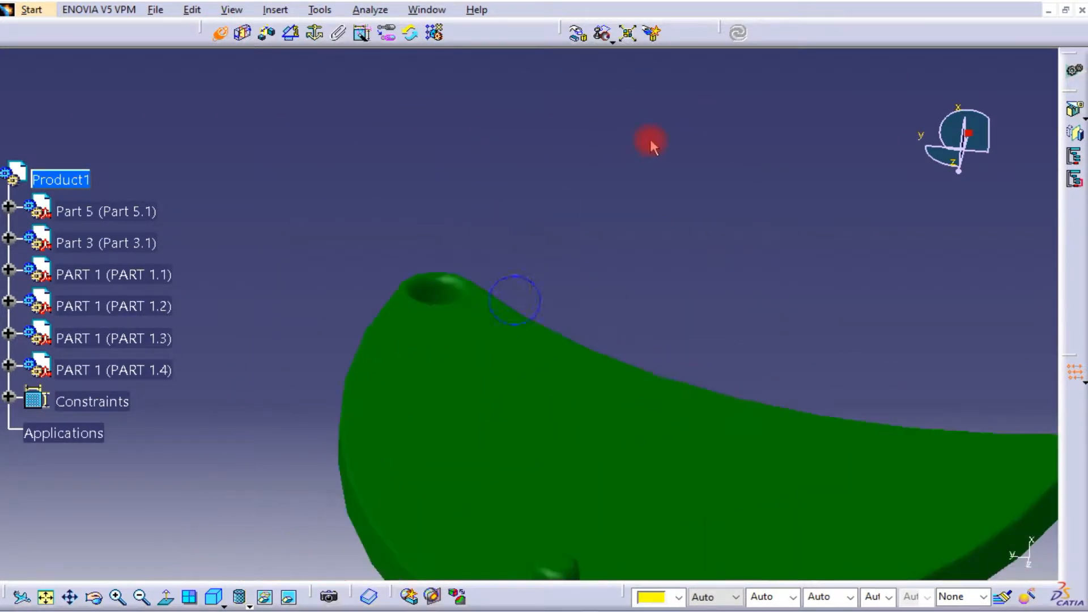
{"action": "middle_click_drag", "start_coordinate": [458, 271], "coordinate": [462, 397]}
{"action": "left_click", "coordinate": [384, 309]}
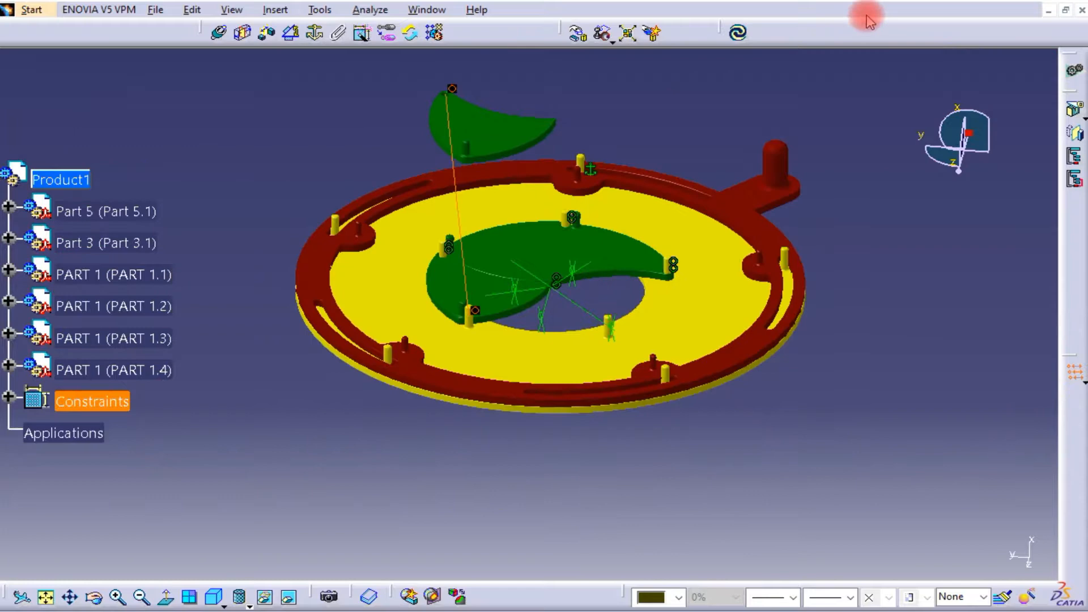
{"action": "left_click", "coordinate": [757, 34]}
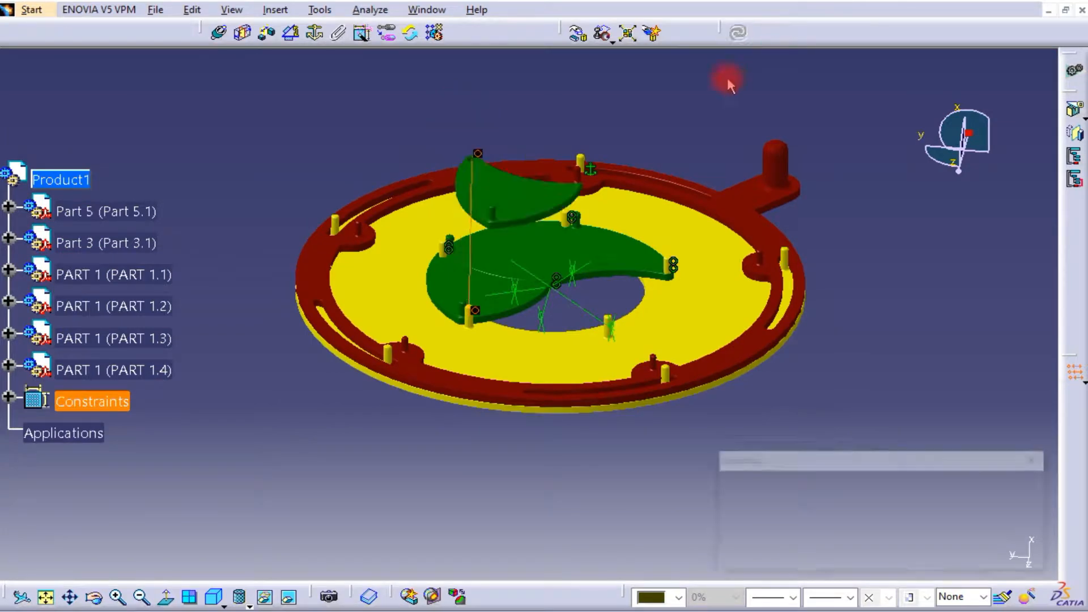
- Rotate the raised fourth blade (PART 1.4) around the X axis about its hole, respecting constraints, so it swings outward from the third blade
{"action": "left_click", "coordinate": [579, 31]}
{"action": "left_click", "coordinate": [877, 289]}
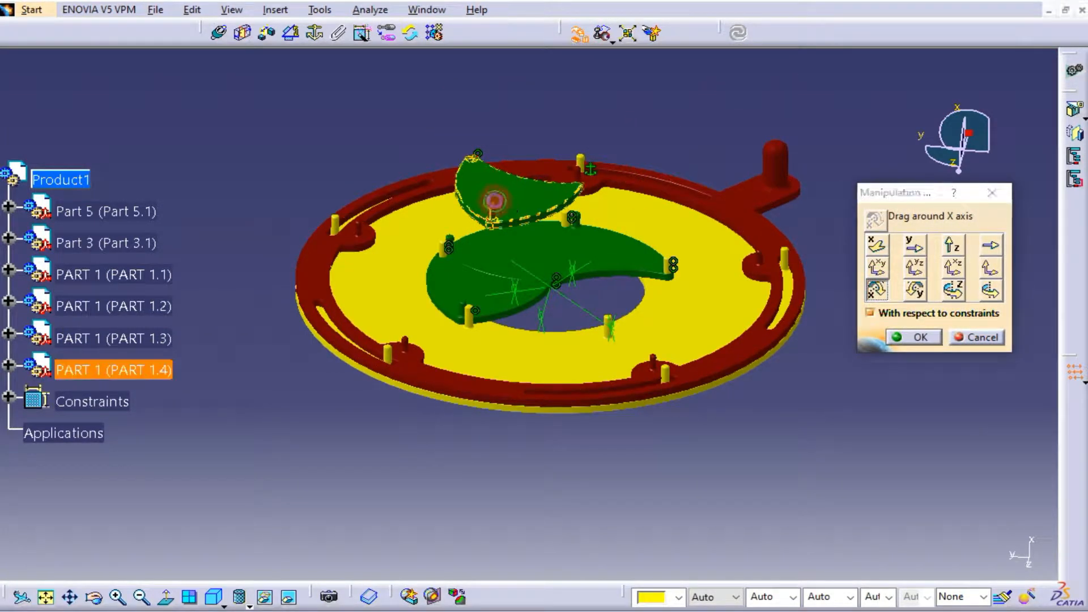
{"action": "left_click_drag", "start_coordinate": [494, 200], "coordinate": [759, 169]}
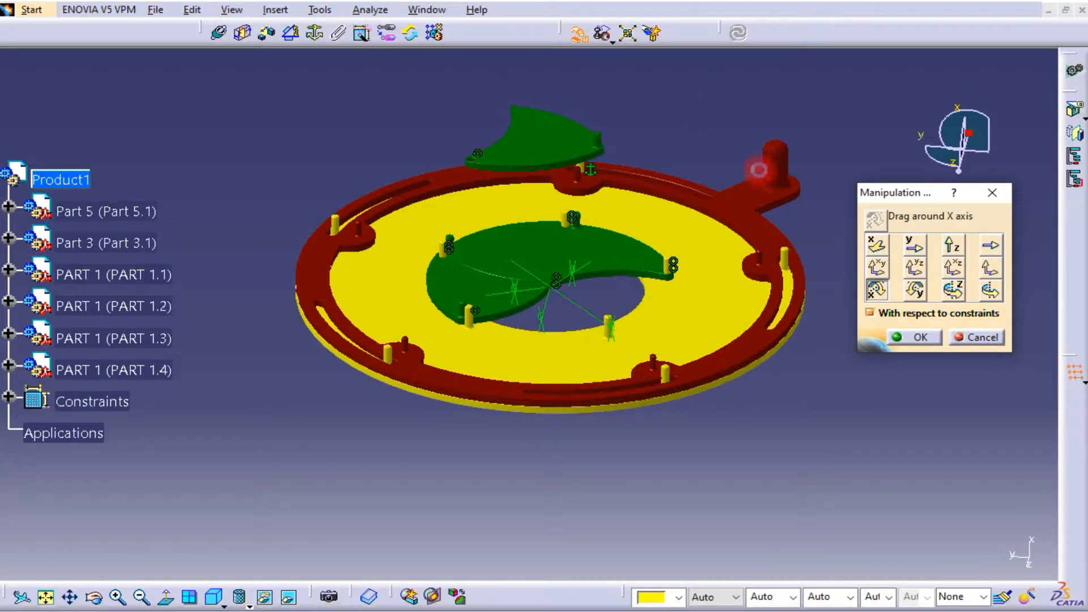
{"action": "left_click", "coordinate": [907, 340]}
{"action": "middle_click_drag", "start_coordinate": [563, 235], "coordinate": [554, 104]}
{"action": "left_click", "coordinate": [577, 36]}
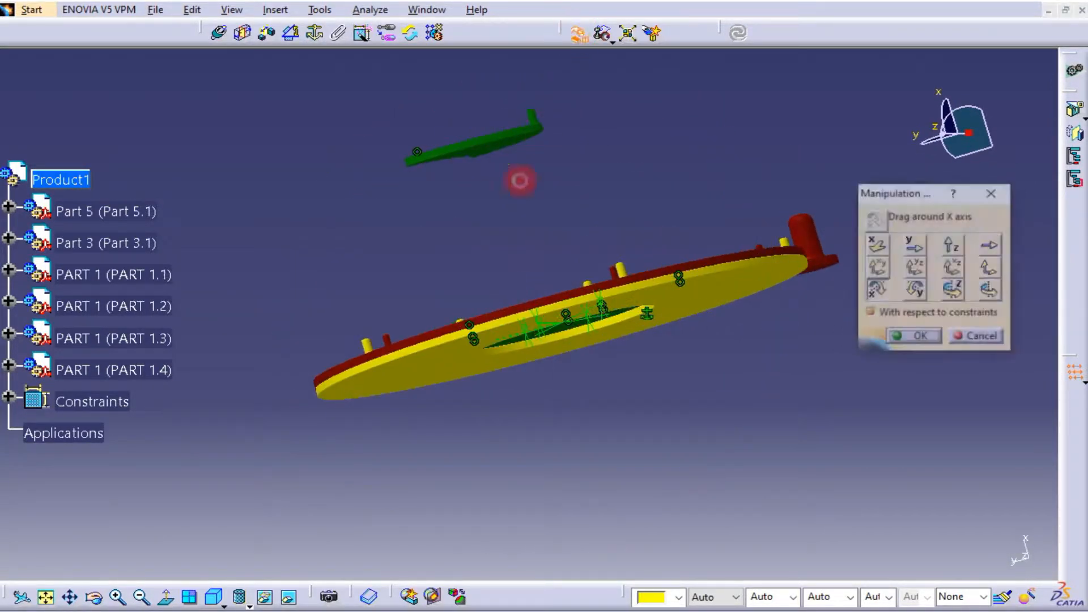
{"action": "middle_click_drag", "start_coordinate": [519, 180], "coordinate": [525, 311]}
{"action": "left_click", "coordinate": [957, 235]}
{"action": "left_click", "coordinate": [986, 195]}
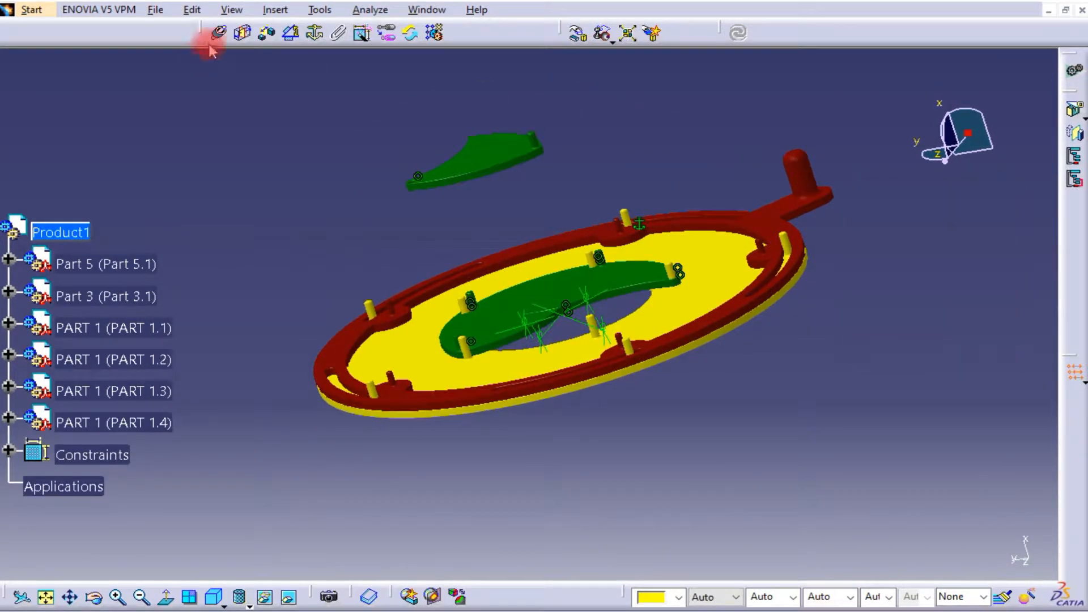
- Constrain the fourth blade's face (PART 1.4) to the yellow plate's face with an offset of 0, and update the assembly
{"action": "middle_click_drag", "start_coordinate": [400, 236], "coordinate": [451, 400]}
{"action": "left_click", "coordinate": [452, 401]}
{"action": "middle_click_drag", "start_coordinate": [513, 316], "coordinate": [611, 506]}
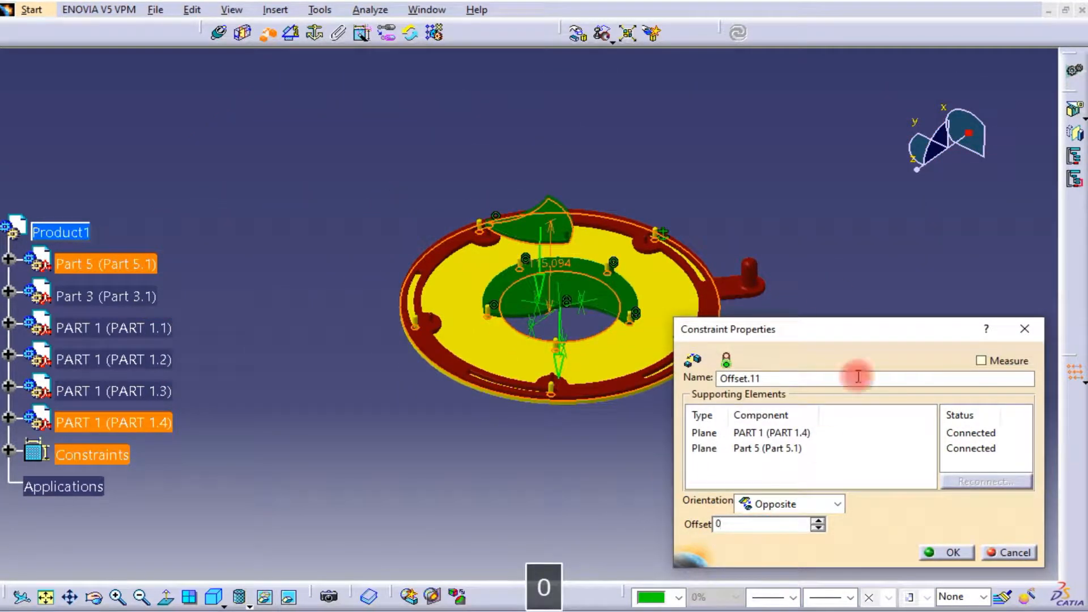
{"action": "left_click", "coordinate": [799, 180]}
{"action": "left_click", "coordinate": [942, 554]}
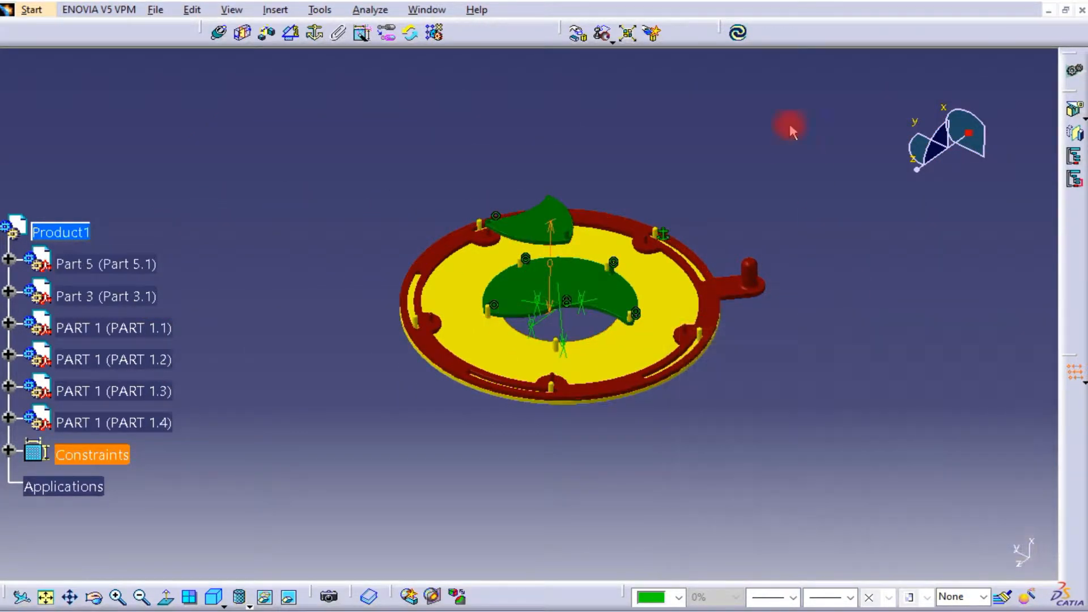
{"action": "left_click", "coordinate": [740, 35]}
- Rotate the fourth blade (PART 1.4) around the X axis about its pin, respecting constraints, so it closes in beside the third blade
{"action": "middle_click_drag", "start_coordinate": [617, 267], "coordinate": [587, 184]}
{"action": "left_click", "coordinate": [576, 35]}
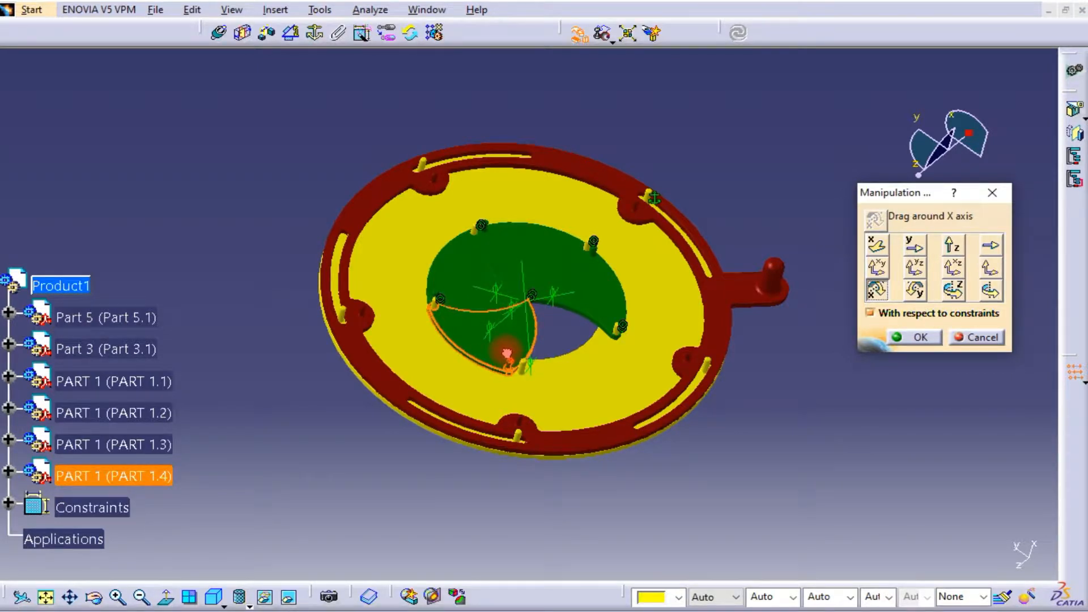
{"action": "left_click", "coordinate": [912, 336]}
- Expand the assembly's constraints to review the coincidences and offsets applied so far
{"action": "middle_click_drag", "start_coordinate": [896, 414], "coordinate": [533, 320]}
{"action": "middle_click_drag", "start_coordinate": [531, 378], "coordinate": [876, 366]}
{"action": "scroll", "coordinate": [329, 431], "scroll_direction": "down", "scroll_amount": 5}
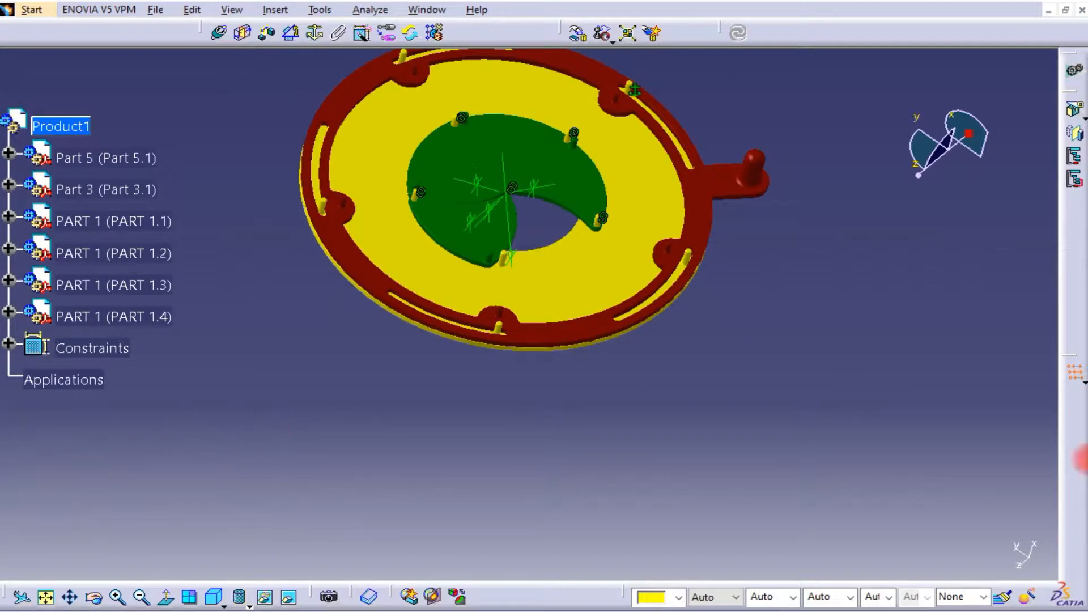
{"action": "left_click", "coordinate": [9, 344]}
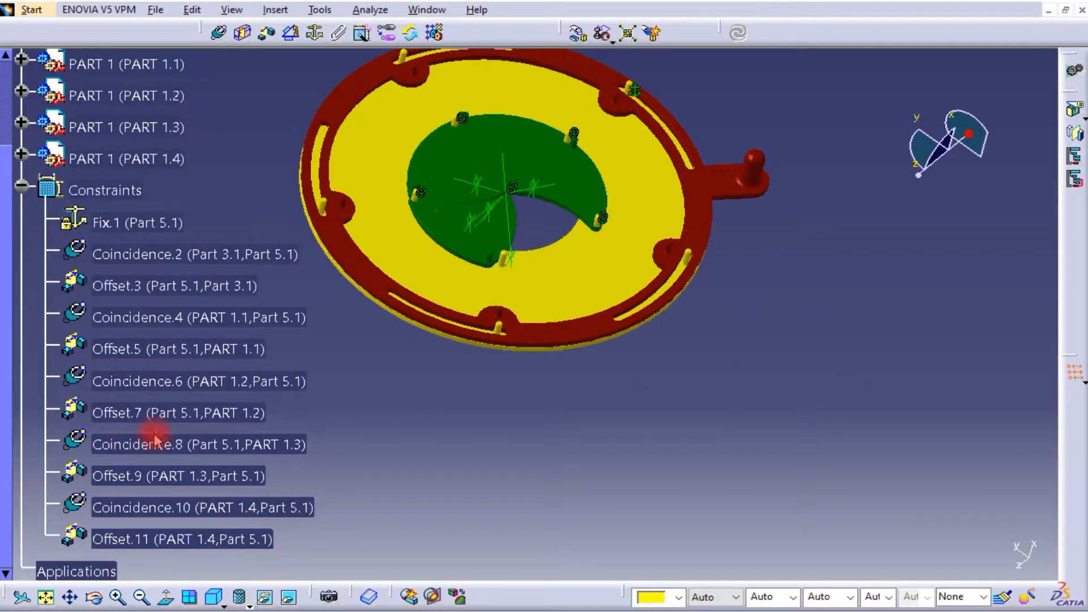
{"action": "middle_click_drag", "start_coordinate": [583, 381], "coordinate": [675, 391]}
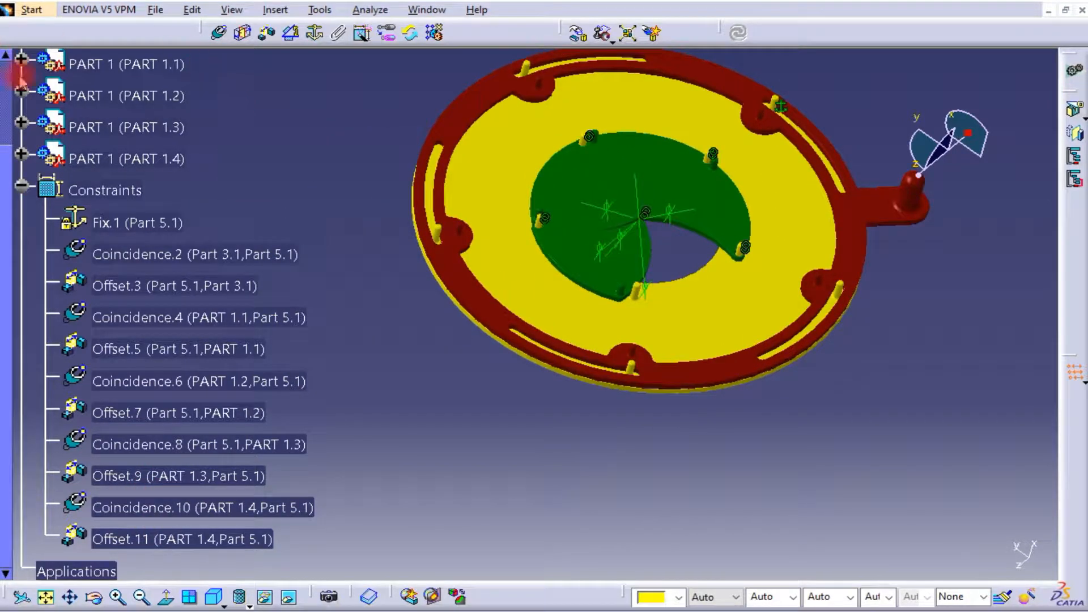
{"action": "scroll", "coordinate": [19, 77], "scroll_direction": "up", "scroll_amount": 2}
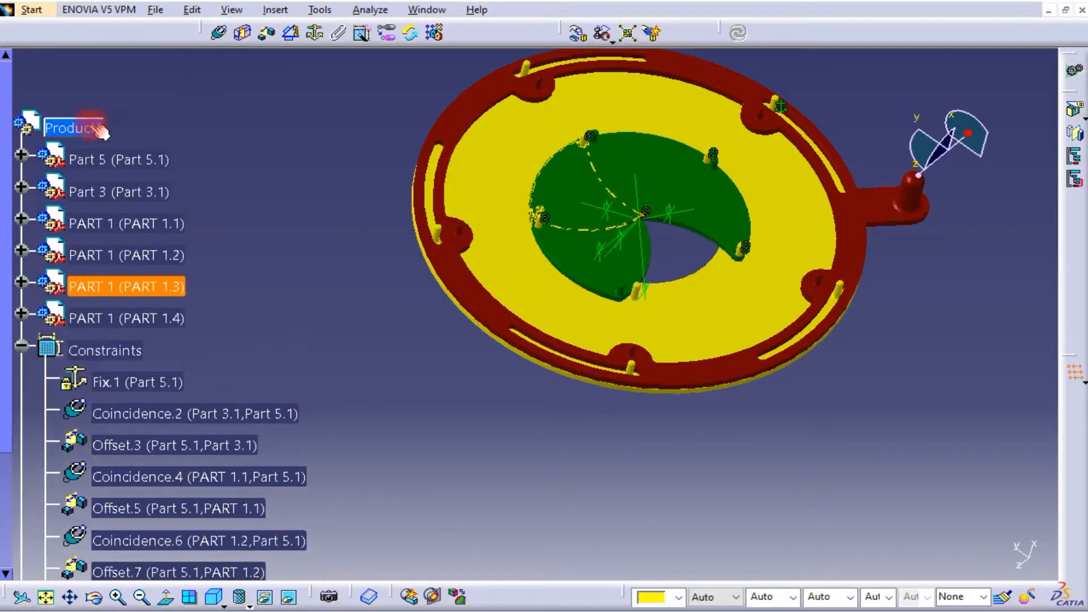
- Copy the fourth blade PART 1 (PART 1.4) and paste it as a fifth blade into Product1
{"action": "right_click", "coordinate": [139, 319]}
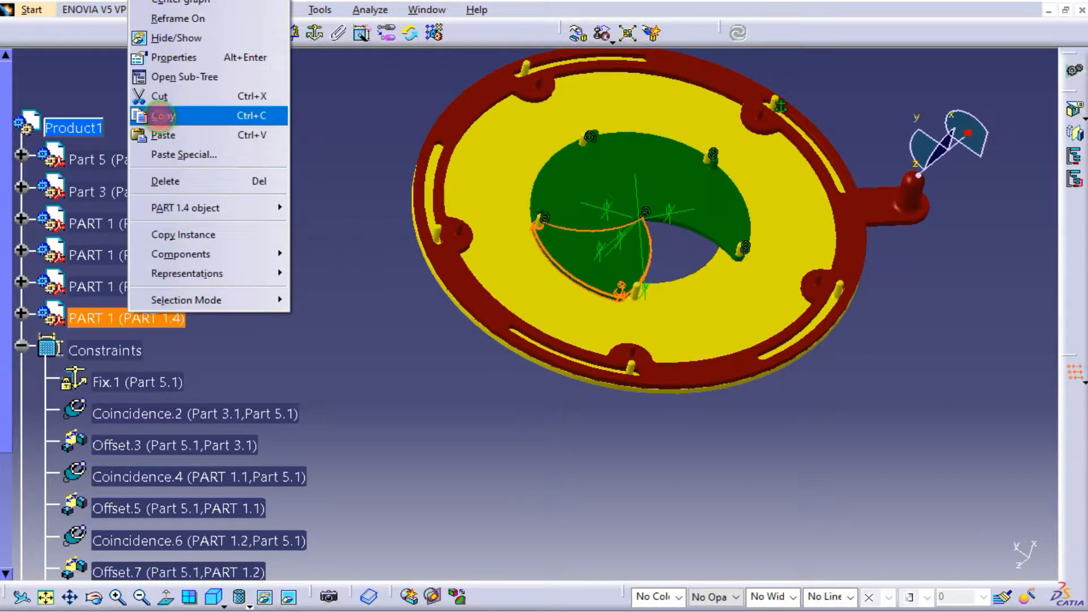
{"action": "left_click", "coordinate": [160, 116]}
{"action": "right_click", "coordinate": [73, 128]}
{"action": "left_click", "coordinate": [116, 279]}
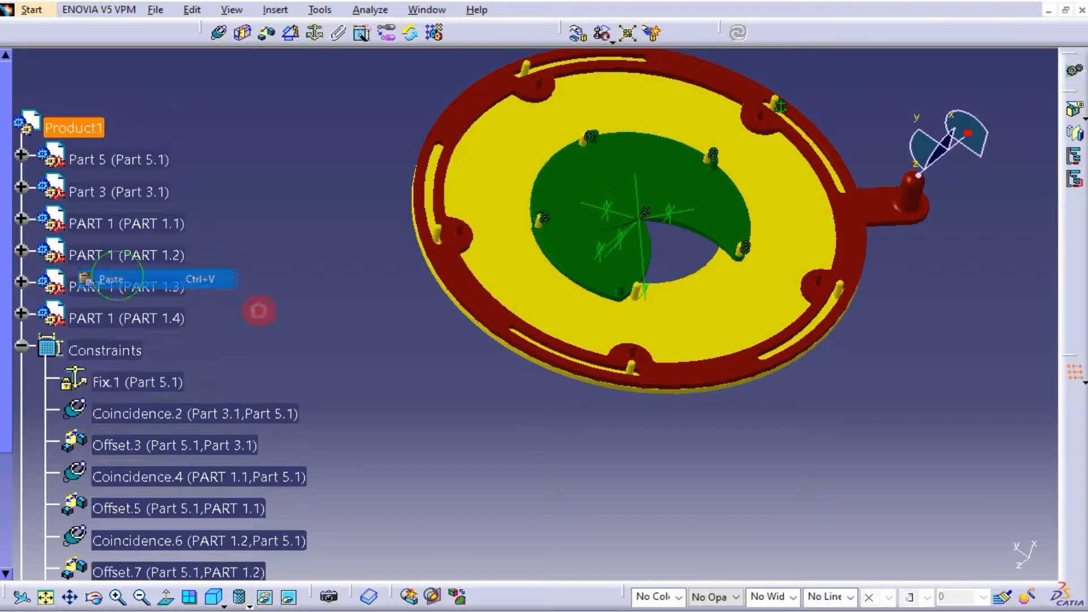
- Lift the fifth blade (PART 1.5) along the X axis clear of the plate, and collapse the constraints list
{"action": "middle_click_drag", "start_coordinate": [1008, 351], "coordinate": [893, 290]}
{"action": "middle_click_drag", "start_coordinate": [548, 401], "coordinate": [554, 226]}
{"action": "left_click", "coordinate": [579, 34]}
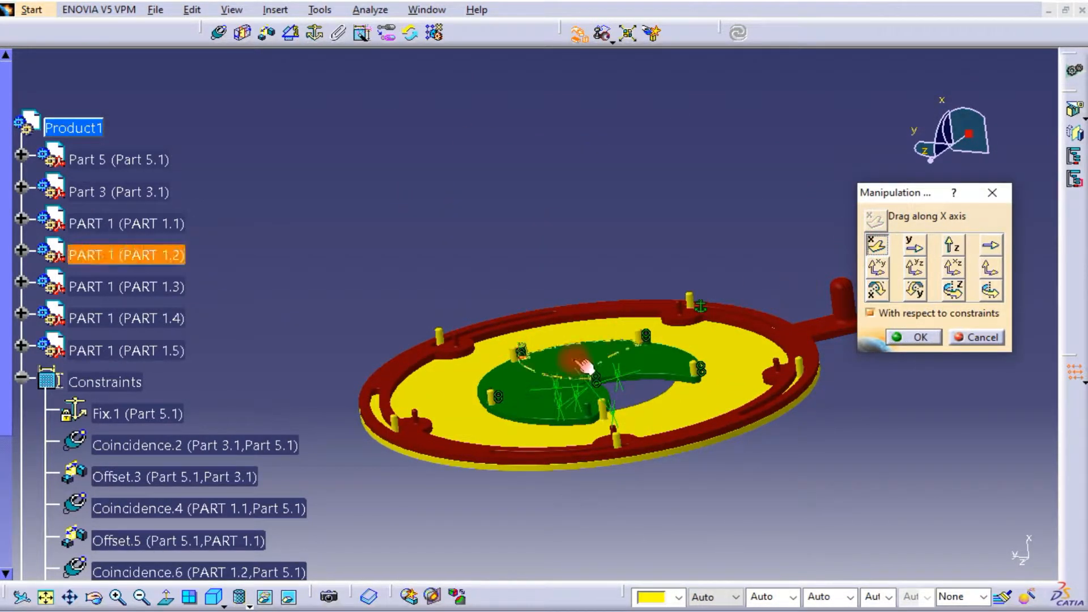
{"action": "left_click_drag", "start_coordinate": [545, 420], "coordinate": [517, 187]}
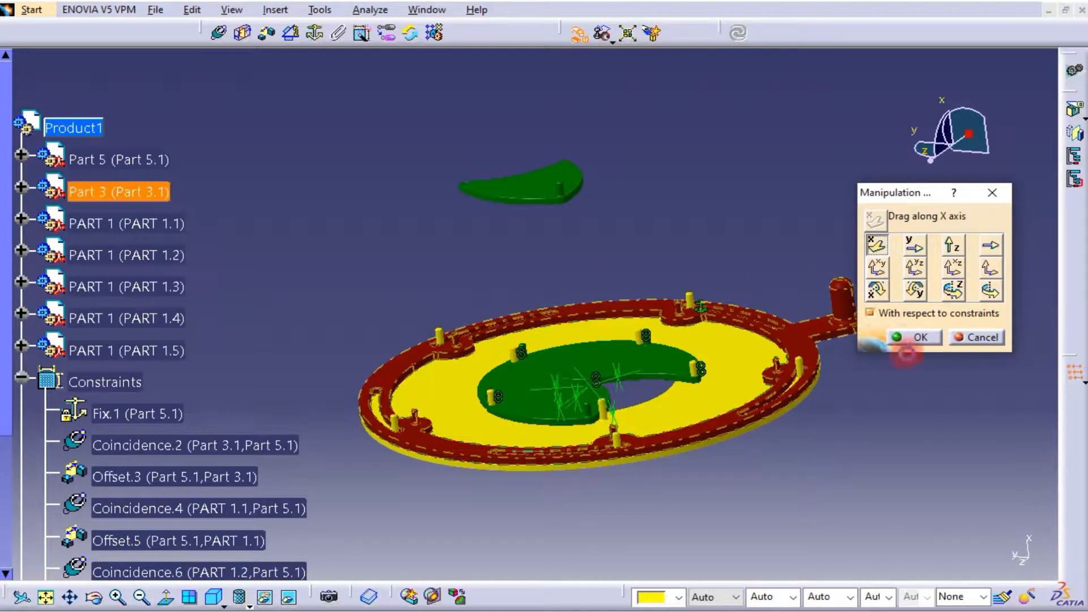
{"action": "left_click", "coordinate": [907, 337]}
{"action": "left_click", "coordinate": [21, 379]}
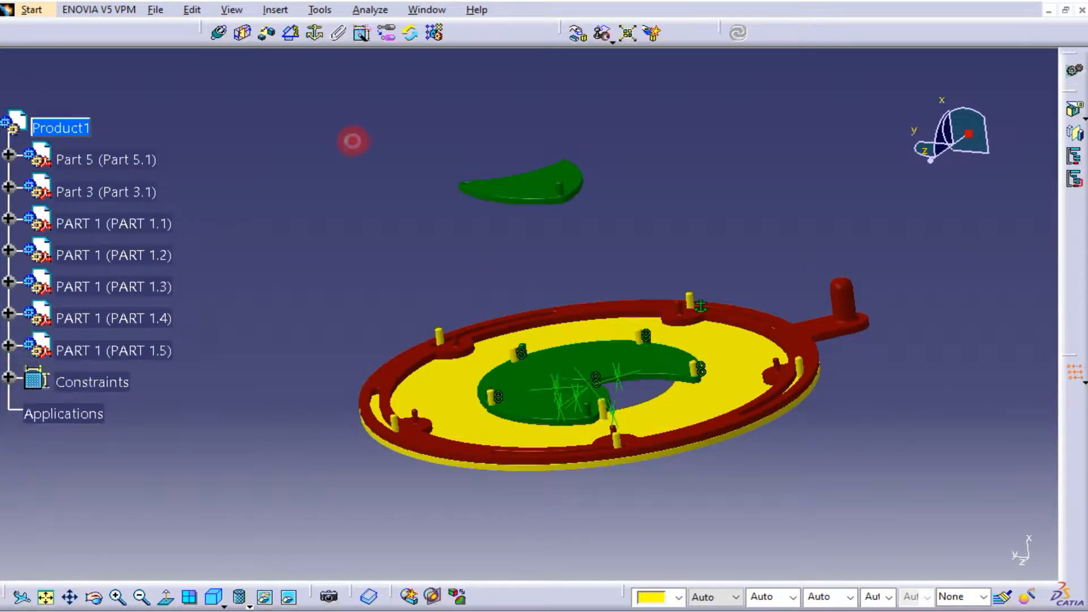
- Make the fifth blade's corner hole (PART 1.5) coincident with the yellow plate's remaining free inner pin, and update the assembly
{"action": "middle_click_drag", "start_coordinate": [475, 187], "coordinate": [547, 301]}
{"action": "middle_click_drag", "start_coordinate": [395, 82], "coordinate": [521, 381]}
{"action": "scroll", "coordinate": [521, 381], "scroll_direction": "up", "scroll_amount": 1}
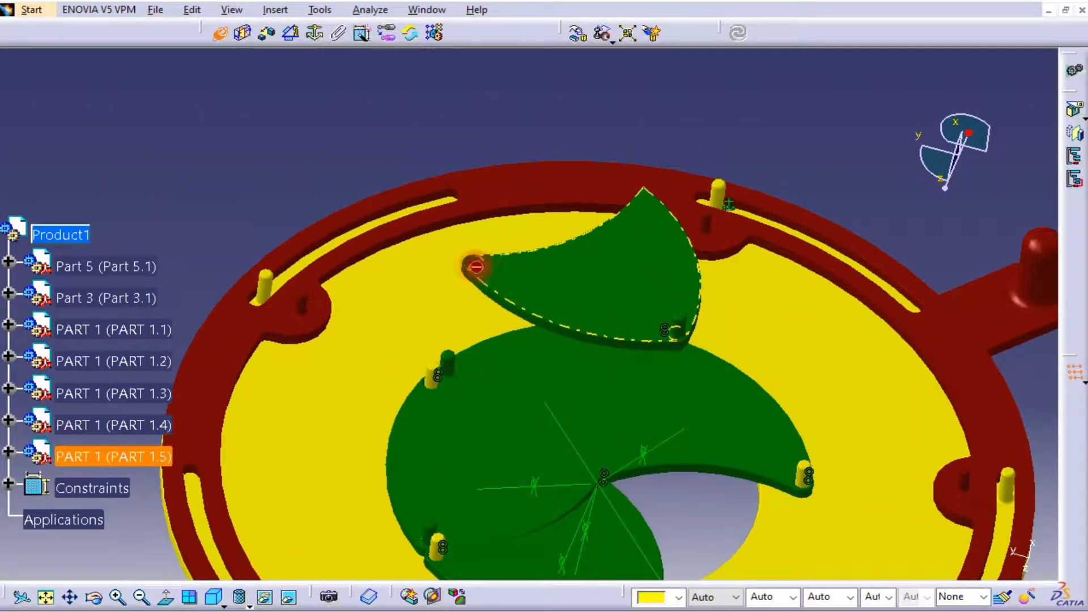
{"action": "middle_click_drag", "start_coordinate": [488, 283], "coordinate": [629, 153]}
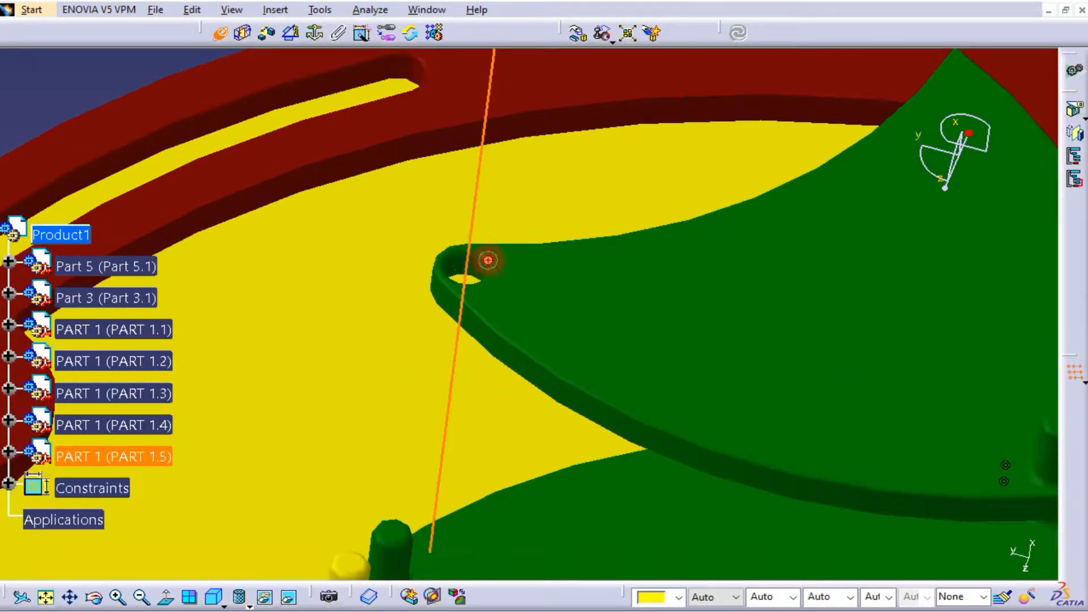
{"action": "left_click", "coordinate": [488, 261]}
{"action": "middle_click_drag", "start_coordinate": [524, 323], "coordinate": [511, 439]}
{"action": "middle_click_drag", "start_coordinate": [644, 457], "coordinate": [432, 226]}
{"action": "middle_click_drag", "start_coordinate": [454, 382], "coordinate": [498, 316]}
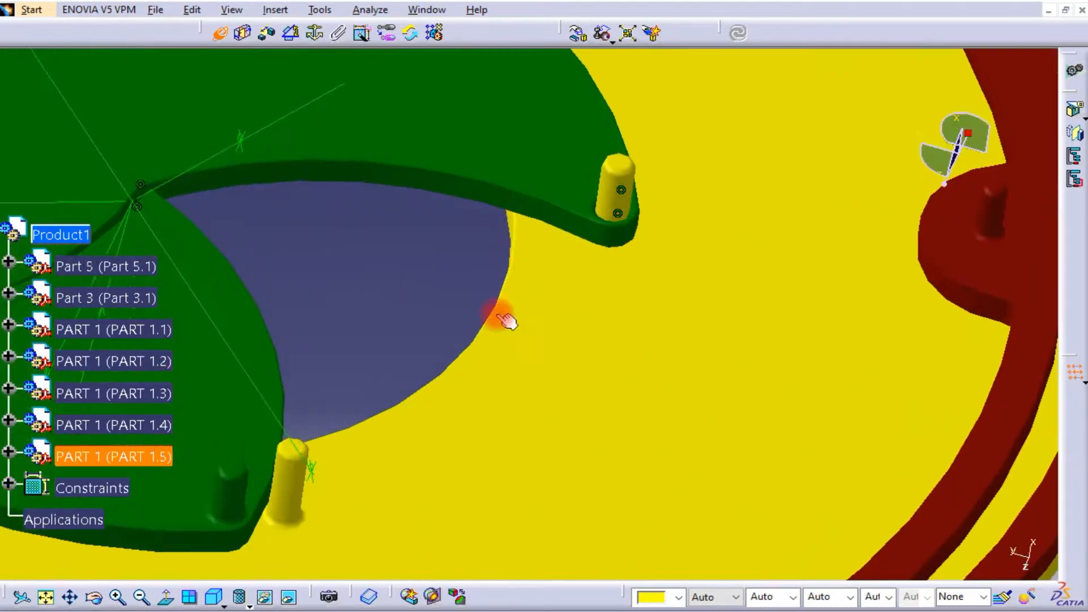
{"action": "middle_click_drag", "start_coordinate": [340, 482], "coordinate": [560, 242]}
{"action": "left_click", "coordinate": [512, 240]}
{"action": "middle_click_drag", "start_coordinate": [515, 199], "coordinate": [508, 328]}
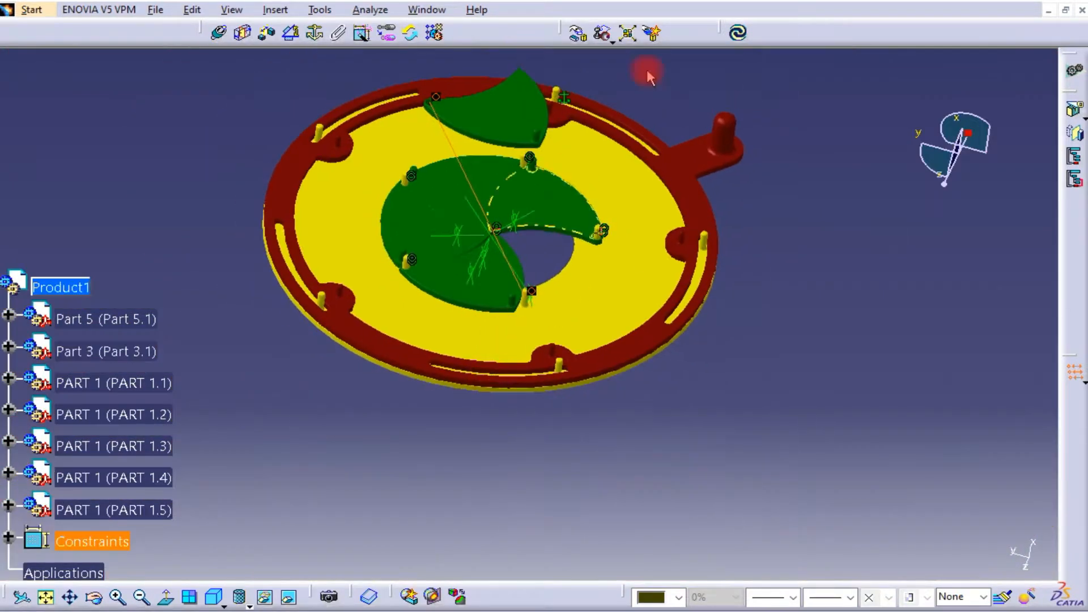
{"action": "left_click", "coordinate": [736, 35]}
- Rotate the raised fifth blade (PART 1.5) around the X axis about its hole, respecting constraints, so it swings outward
{"action": "middle_click_drag", "start_coordinate": [521, 190], "coordinate": [593, 262]}
{"action": "left_click", "coordinate": [578, 34]}
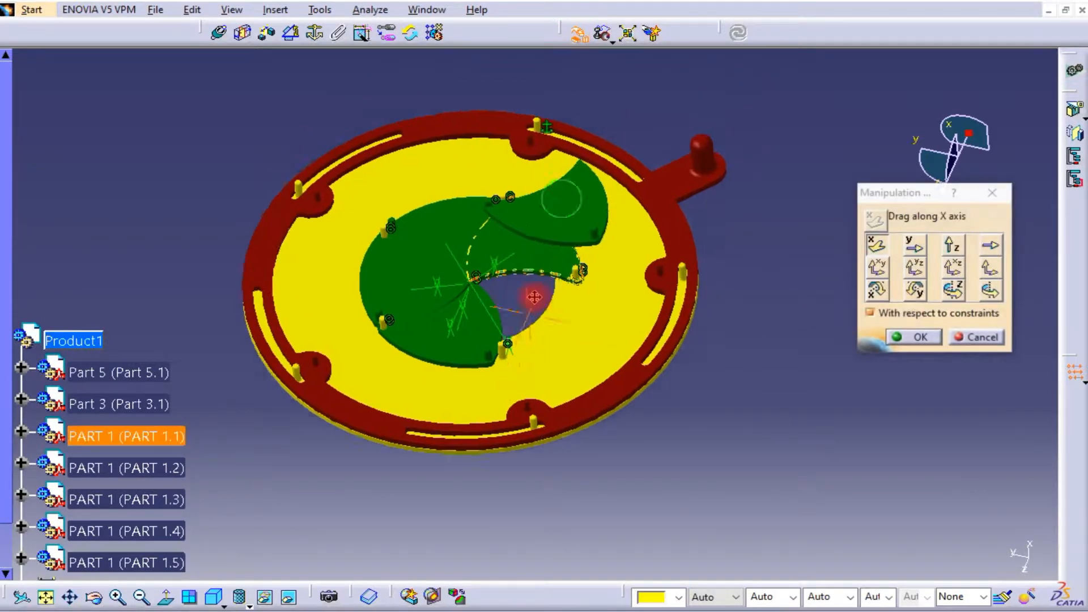
{"action": "left_click", "coordinate": [877, 290]}
{"action": "left_click_drag", "start_coordinate": [576, 301], "coordinate": [586, 149]}
{"action": "left_click", "coordinate": [917, 339]}
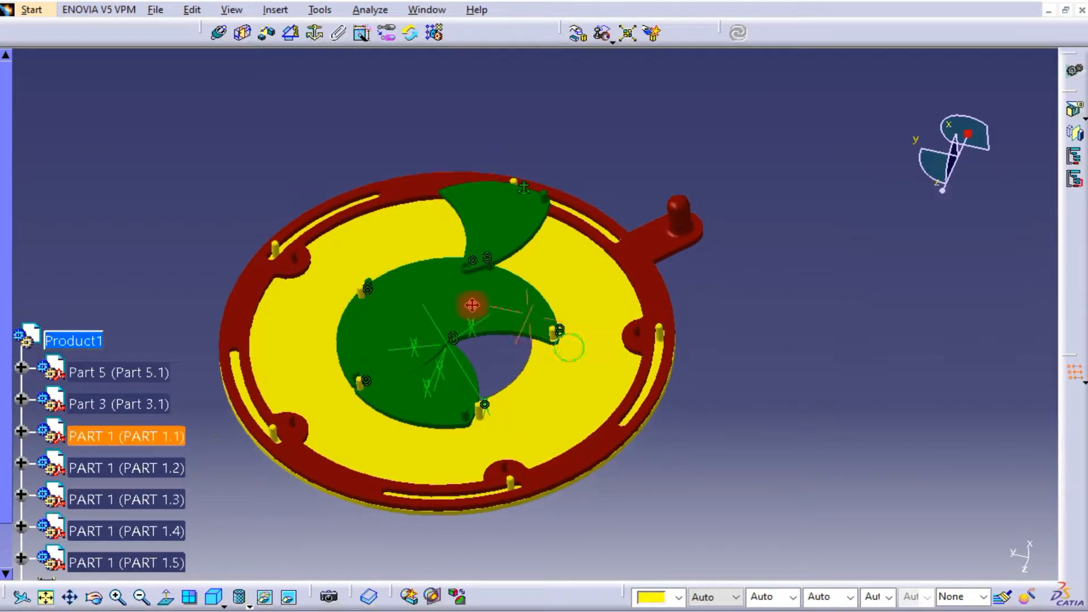
- Constrain the fifth blade's face (PART 1.5) to the yellow plate's face with an offset of 0 mm, and update the assembly
{"action": "middle_click_drag", "start_coordinate": [473, 304], "coordinate": [294, 120]}
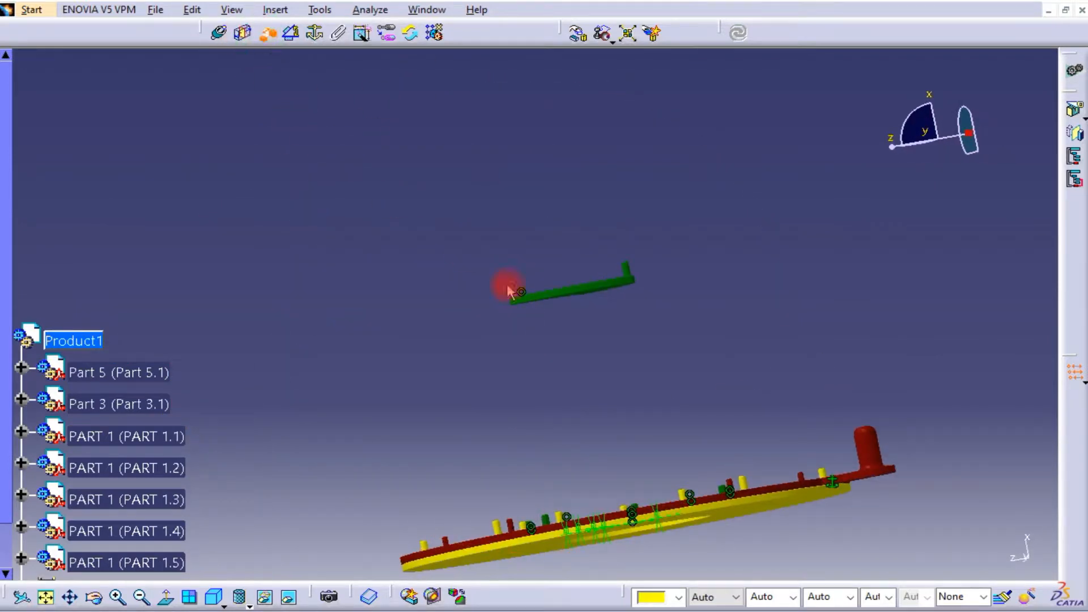
{"action": "middle_click_drag", "start_coordinate": [509, 291], "coordinate": [579, 441]}
{"action": "middle_click_drag", "start_coordinate": [584, 296], "coordinate": [586, 479]}
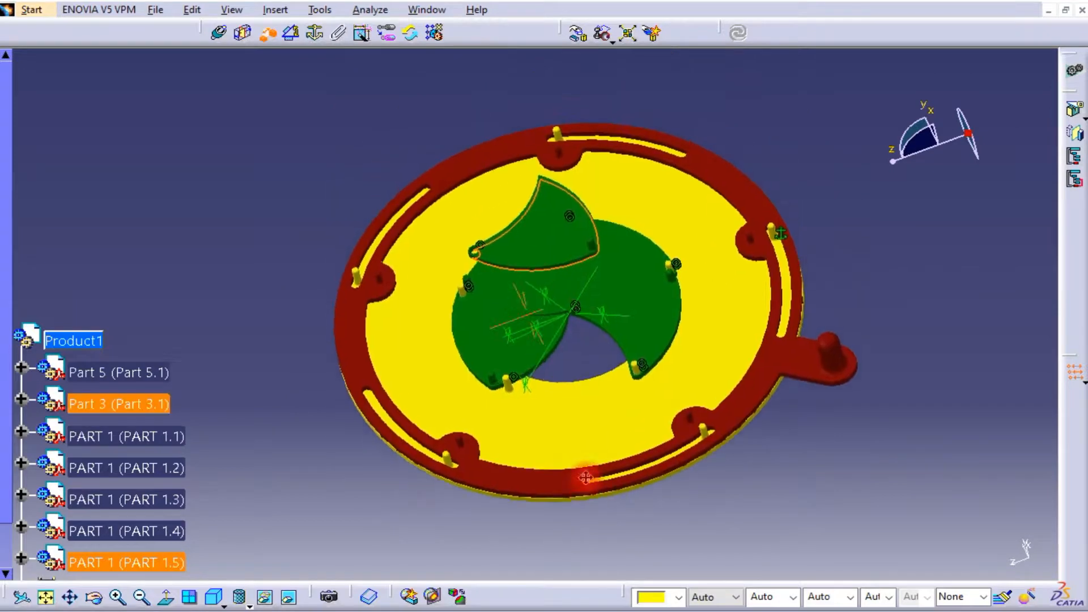
{"action": "scroll", "coordinate": [589, 424], "scroll_direction": "up", "scroll_amount": 1}
{"action": "left_click", "coordinate": [573, 402]}
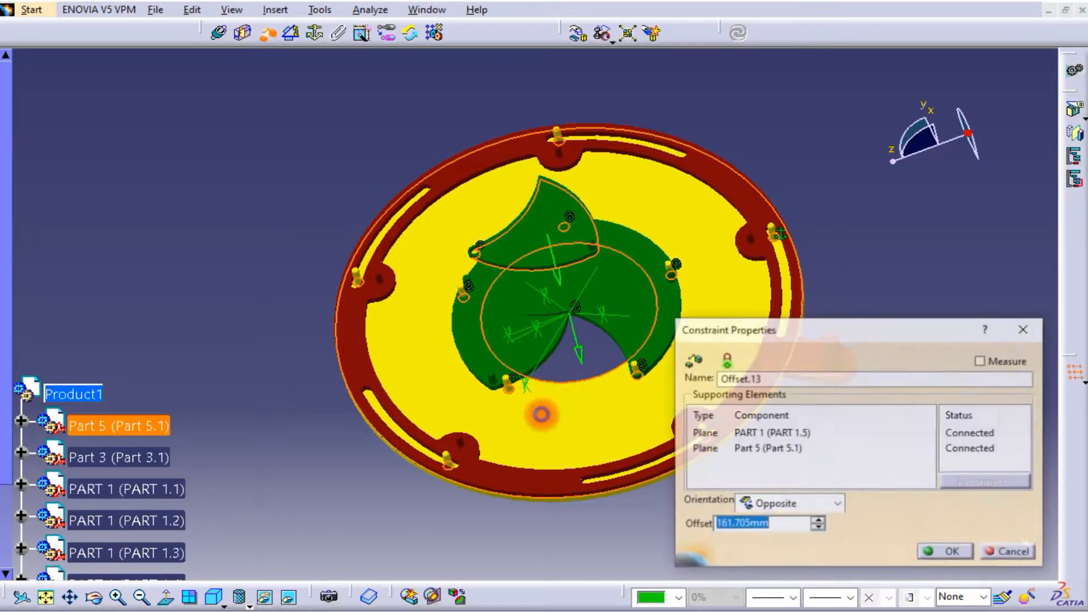
{"action": "middle_click_drag", "start_coordinate": [541, 415], "coordinate": [534, 315]}
{"action": "left_click_drag", "start_coordinate": [778, 524], "coordinate": [664, 512]}
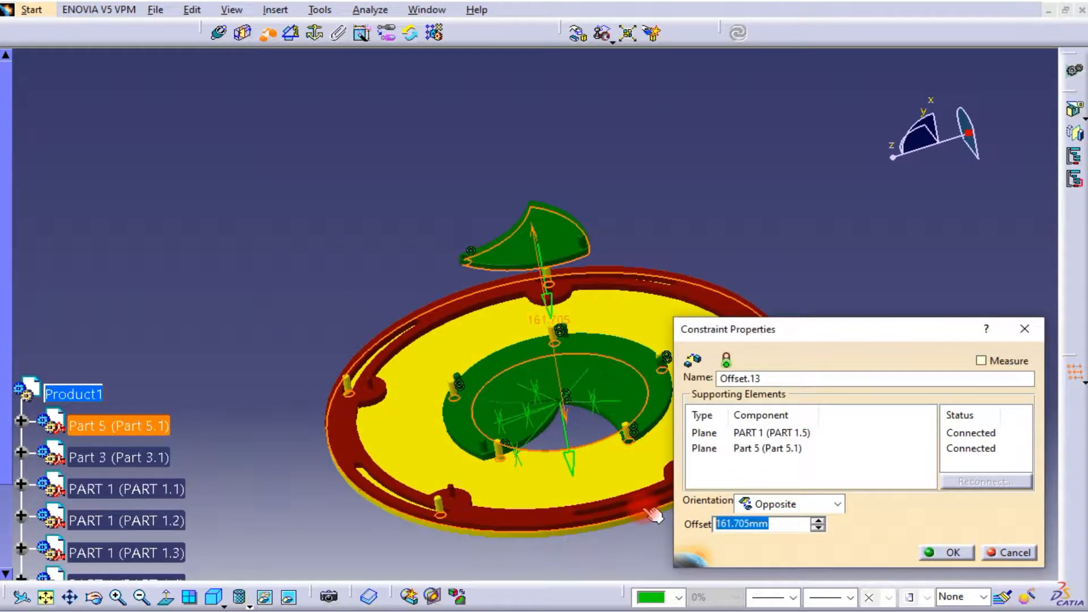
{"action": "key", "text": "Return"}
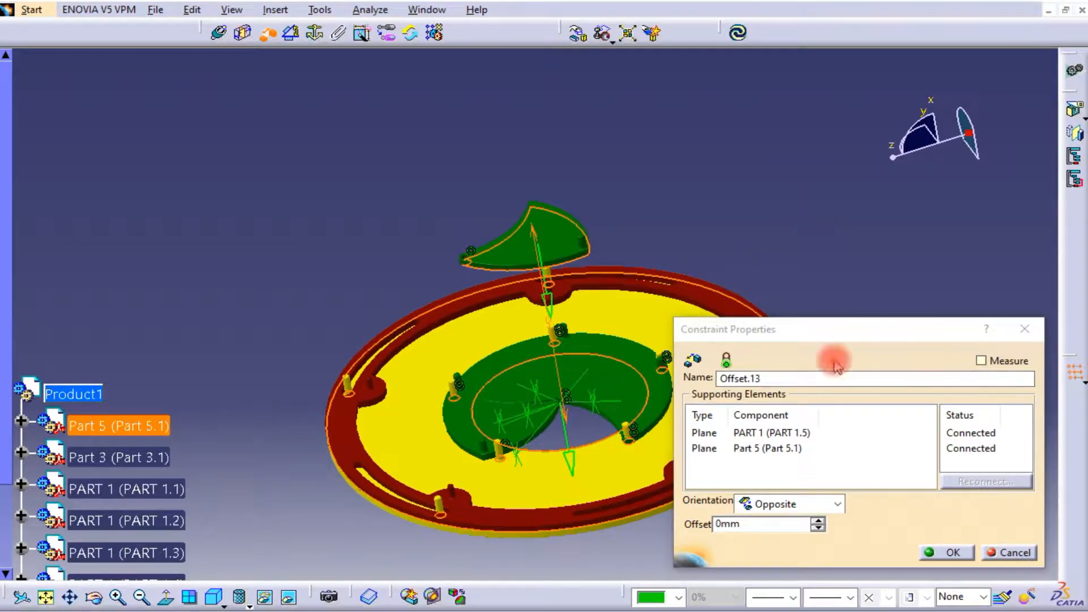
{"action": "left_click", "coordinate": [928, 557]}
{"action": "left_click", "coordinate": [739, 35]}
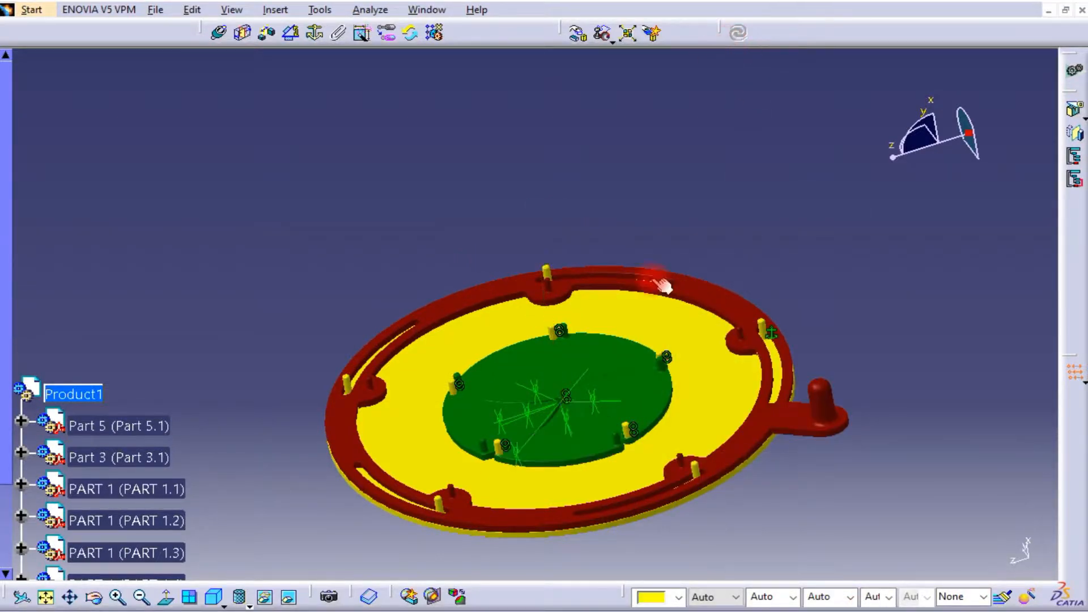
- Rotate the fifth blade (PART 1.5) slightly around the X axis, respecting constraints, to close the remaining gap at the iris centre
{"action": "middle_click_drag", "start_coordinate": [766, 185], "coordinate": [743, 203]}
{"action": "middle_click_drag", "start_coordinate": [408, 318], "coordinate": [816, 218]}
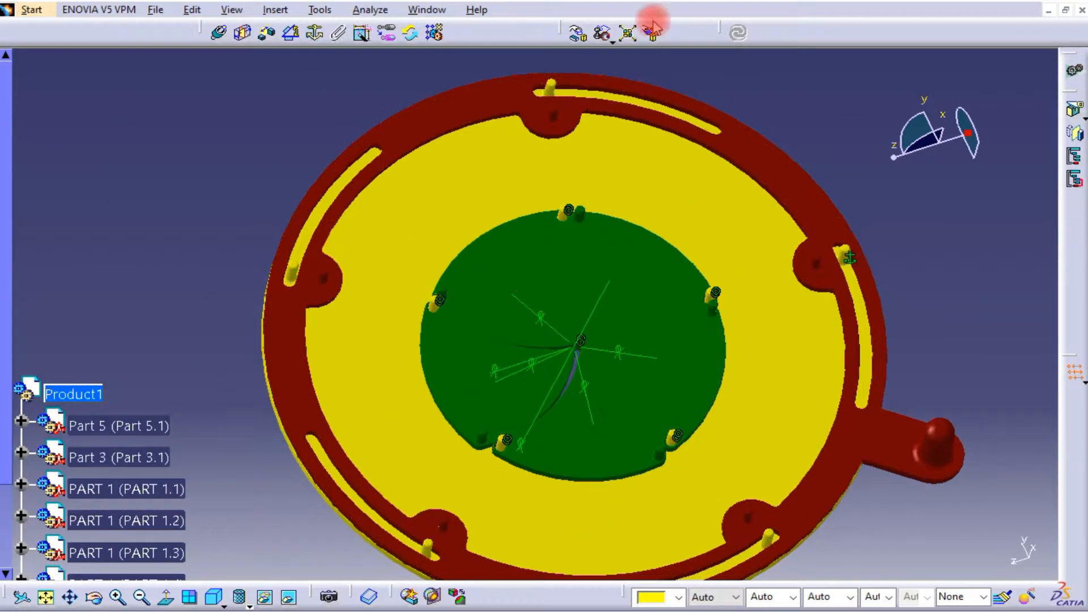
{"action": "left_click", "coordinate": [580, 32]}
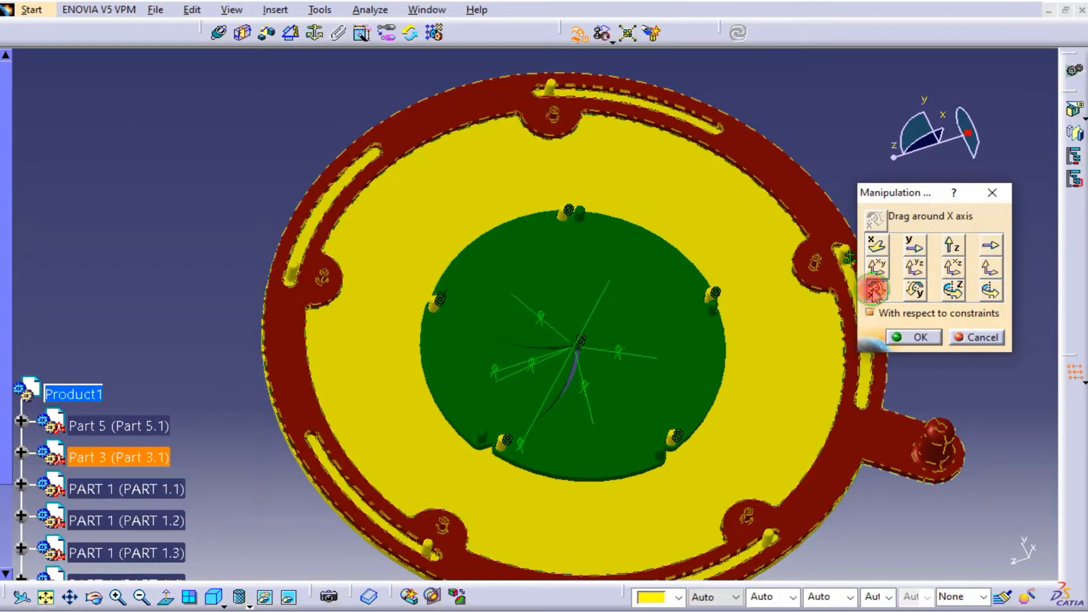
{"action": "left_click_drag", "start_coordinate": [607, 437], "coordinate": [591, 382]}
{"action": "middle_click_drag", "start_coordinate": [601, 390], "coordinate": [555, 184]}
{"action": "left_click", "coordinate": [919, 338]}
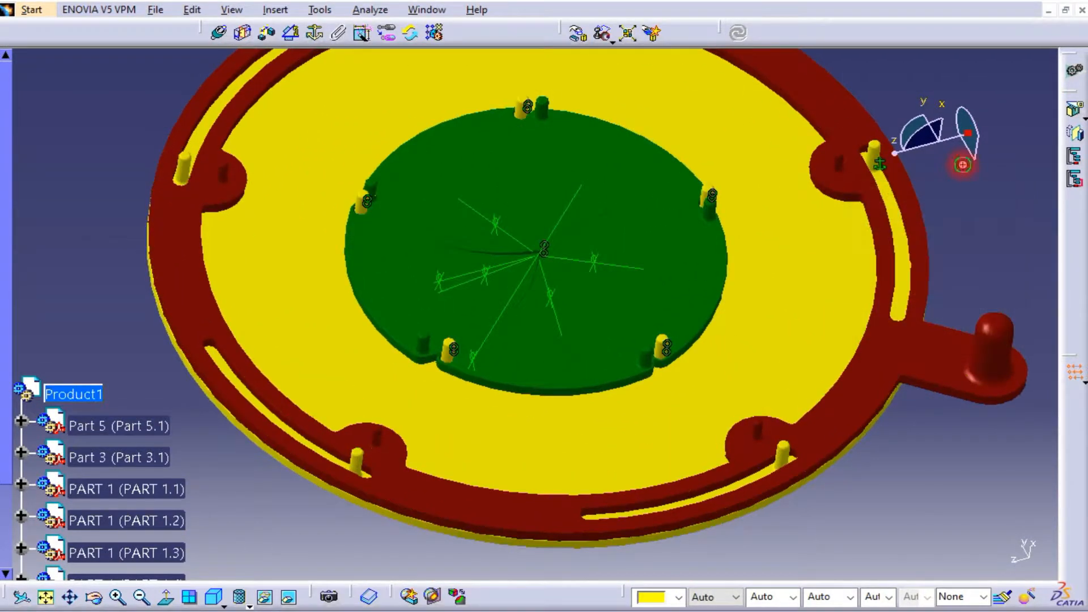
- Insert the existing component PART 4 from the catpart folder into Product1
{"action": "middle_click_drag", "start_coordinate": [687, 255], "coordinate": [760, 348]}
{"action": "scroll", "coordinate": [196, 337], "scroll_direction": "down", "scroll_amount": 4}
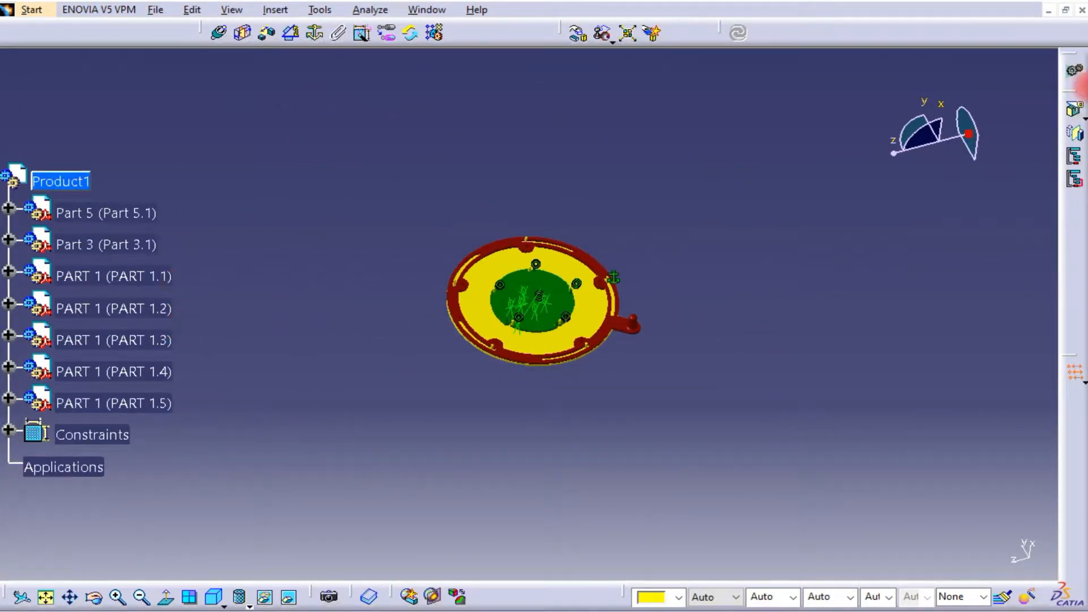
{"action": "right_click", "coordinate": [79, 180]}
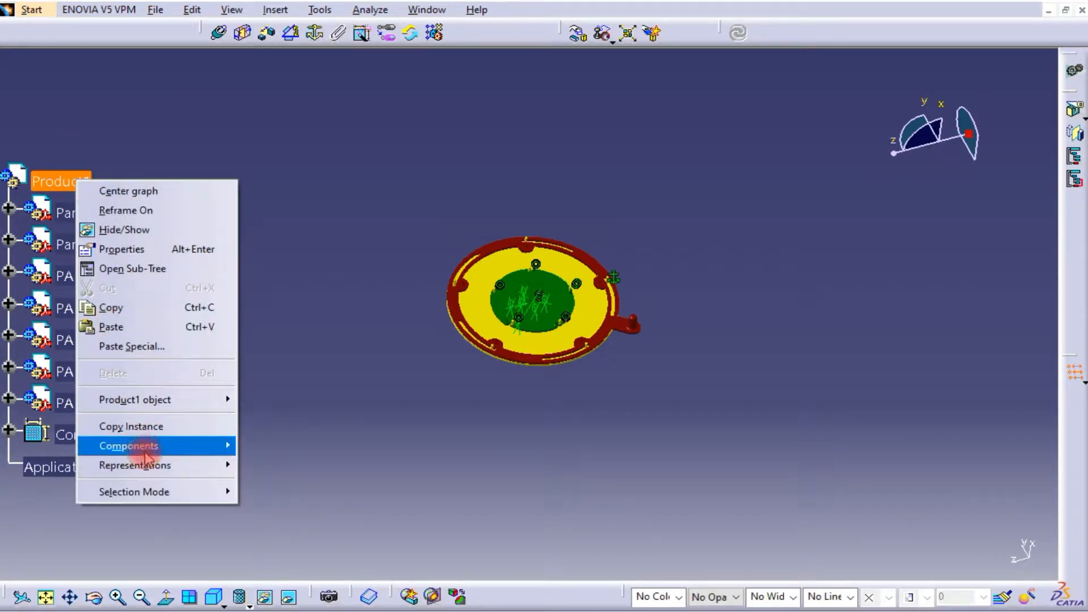
{"action": "mouse_move", "coordinate": [139, 446]}
{"action": "left_click", "coordinate": [266, 310]}
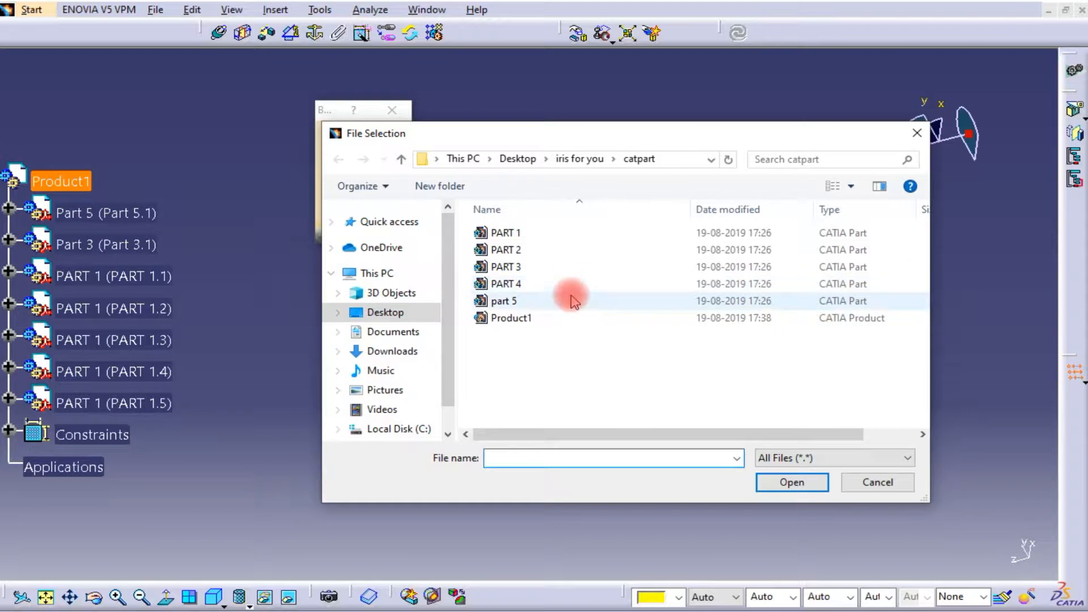
{"action": "left_click", "coordinate": [550, 282]}
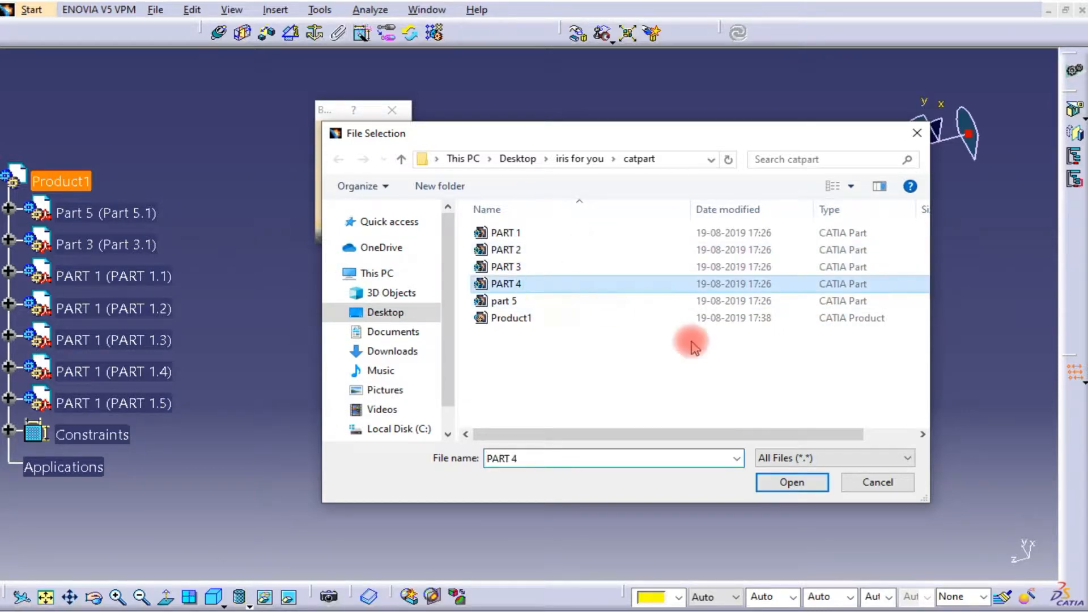
{"action": "left_click", "coordinate": [797, 484]}
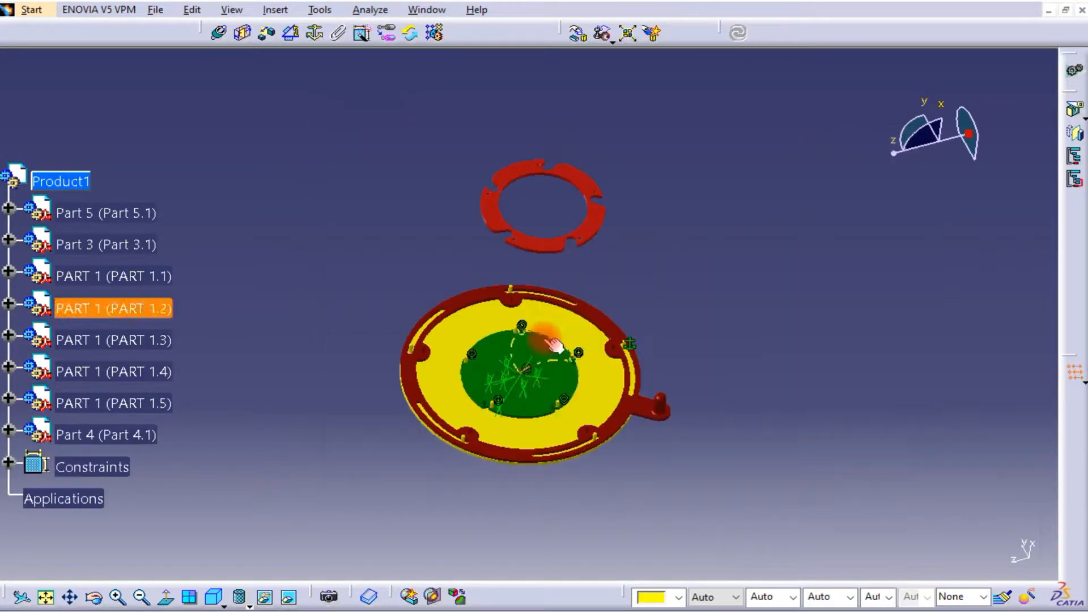
- Make the central axis of the Part 4 ring coincident with the central axis of the dark red ring (Part 3)
{"action": "middle_click_drag", "start_coordinate": [671, 227], "coordinate": [453, 241]}
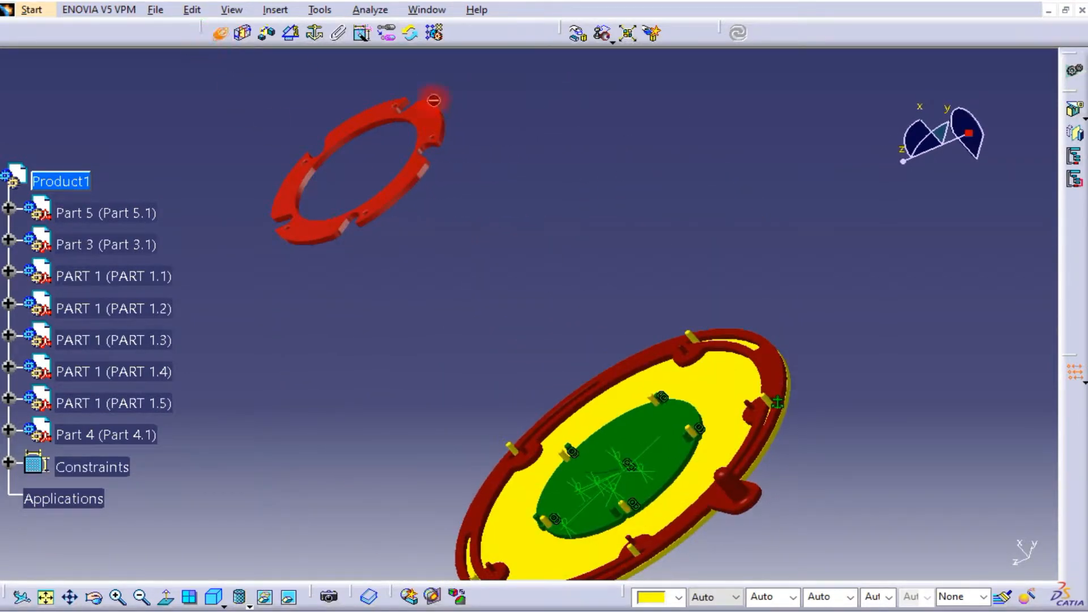
{"action": "middle_click_drag", "start_coordinate": [444, 133], "coordinate": [488, 127]}
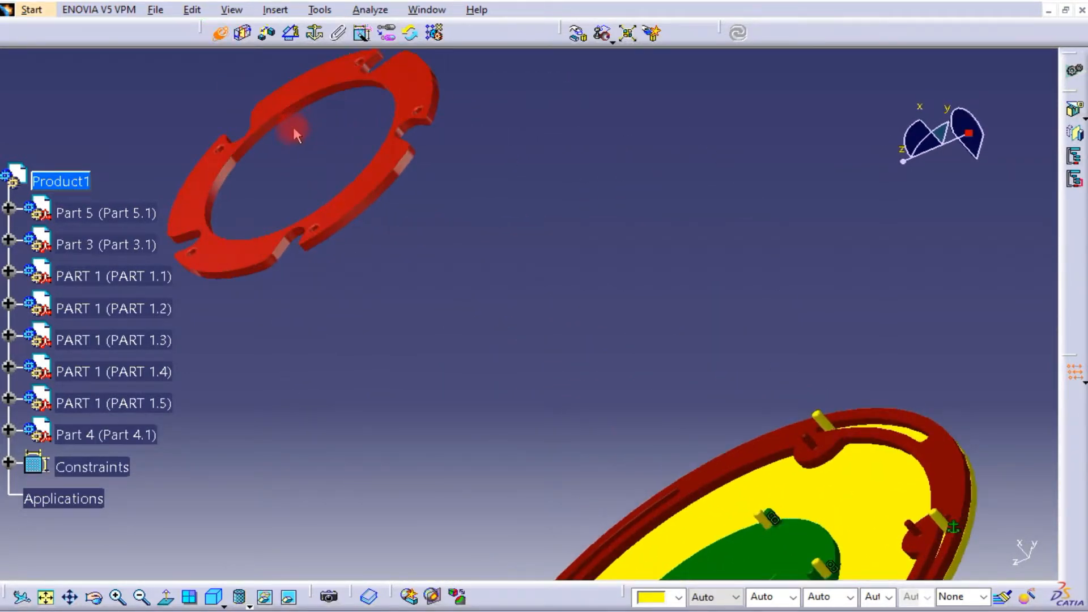
{"action": "middle_click_drag", "start_coordinate": [217, 221], "coordinate": [368, 174]}
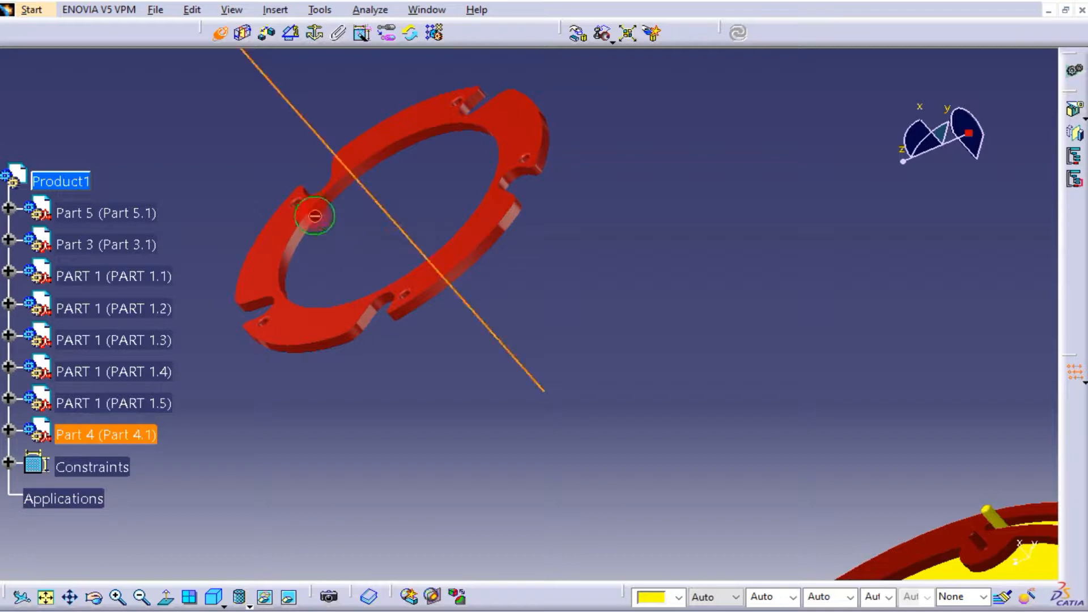
{"action": "middle_click_drag", "start_coordinate": [315, 216], "coordinate": [594, 269]}
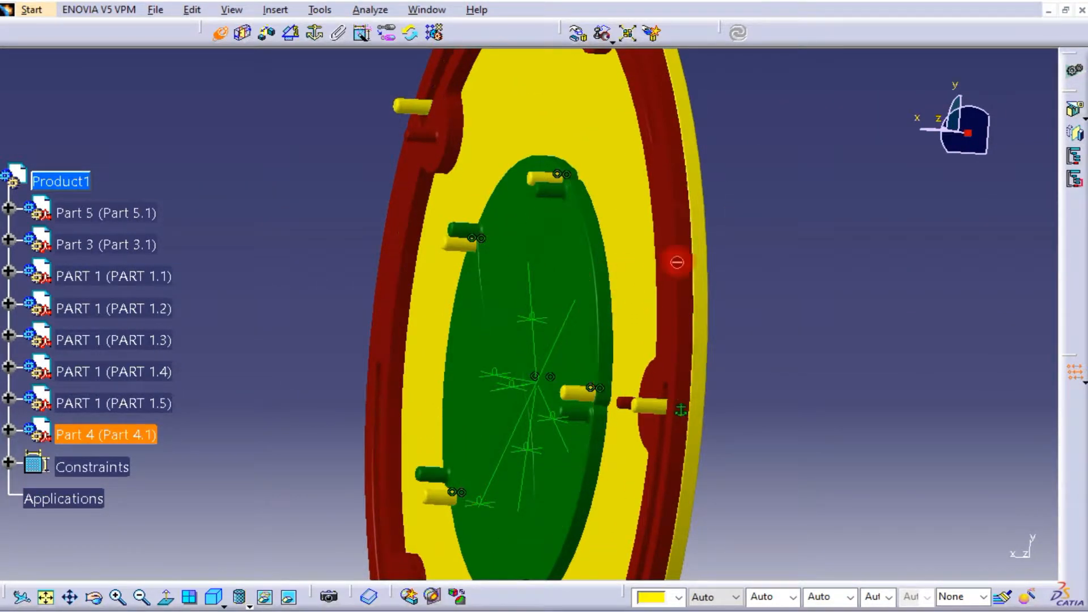
{"action": "left_click", "coordinate": [688, 230]}
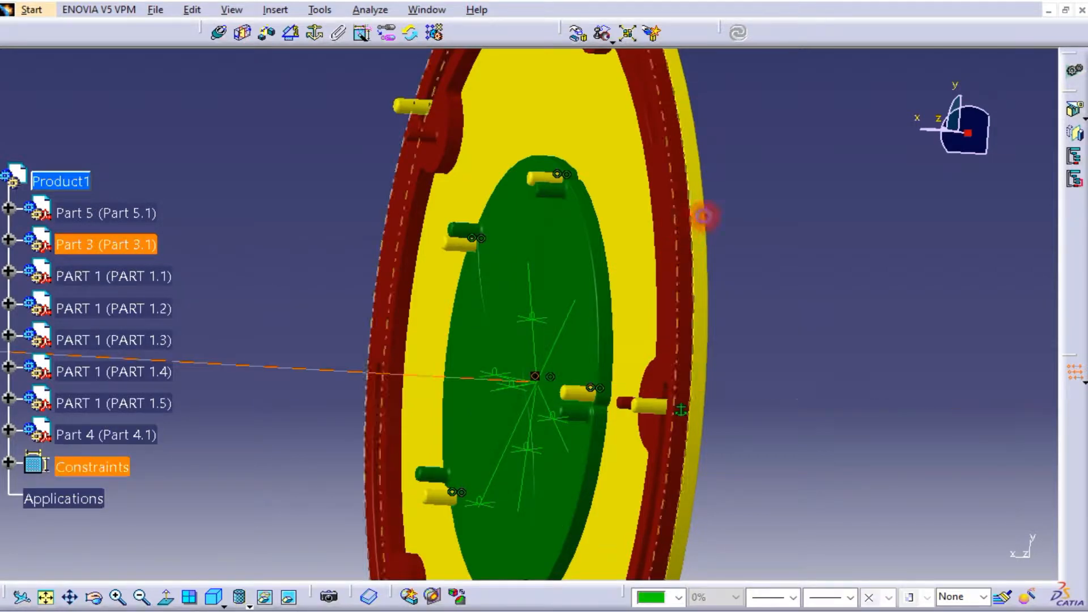
{"action": "middle_click_drag", "start_coordinate": [715, 227], "coordinate": [723, 306]}
{"action": "left_click", "coordinate": [713, 238]}
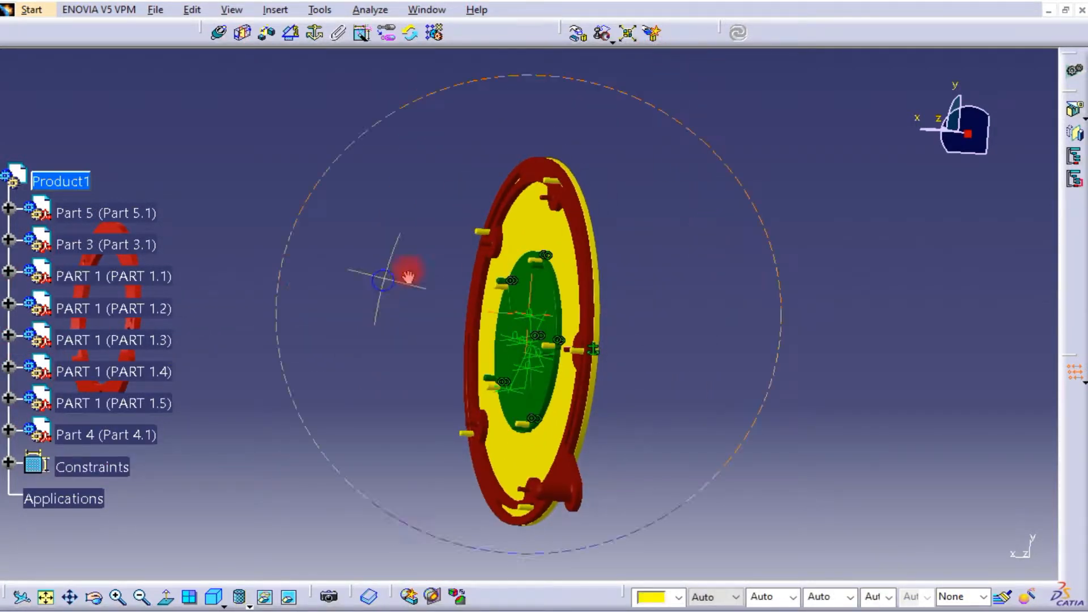
- Make the axis of one small hole in the Part 4 ring coincident with an inner pin of the yellow plate (Part 5)
{"action": "middle_click_drag", "start_coordinate": [408, 276], "coordinate": [434, 376]}
{"action": "middle_click_drag", "start_coordinate": [454, 272], "coordinate": [378, 246], "text": "ctrl"}
{"action": "left_click", "coordinate": [383, 272]}
{"action": "middle_click_drag", "start_coordinate": [481, 276], "coordinate": [432, 1]}
{"action": "scroll", "coordinate": [434, 51], "scroll_direction": "up", "scroll_amount": 1}
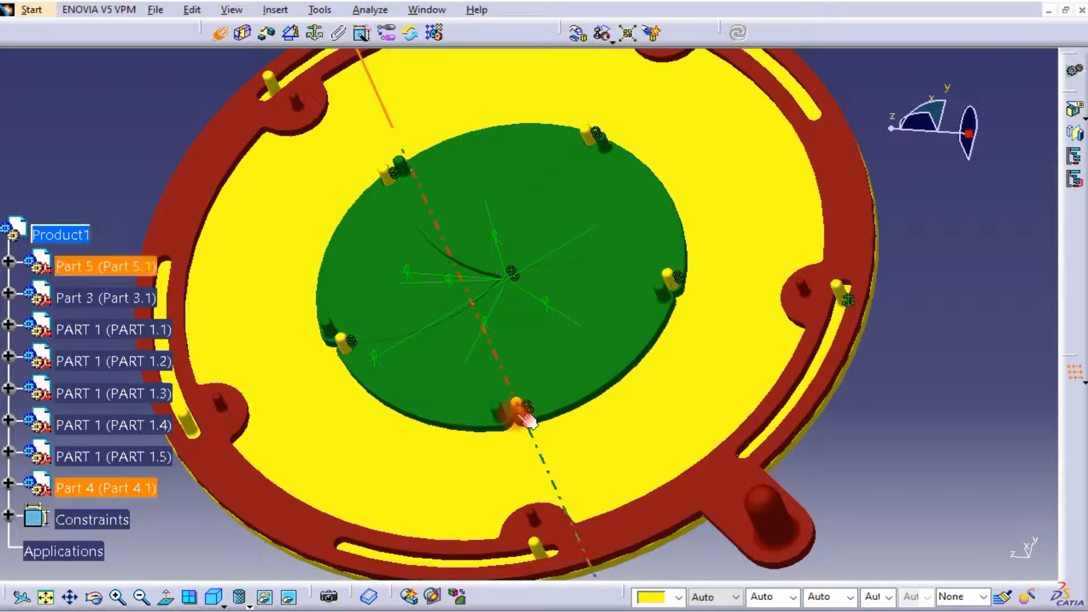
{"action": "left_click", "coordinate": [519, 415]}
{"action": "middle_click_drag", "start_coordinate": [578, 299], "coordinate": [595, 391], "text": "ctrl"}
{"action": "left_click", "coordinate": [843, 225]}
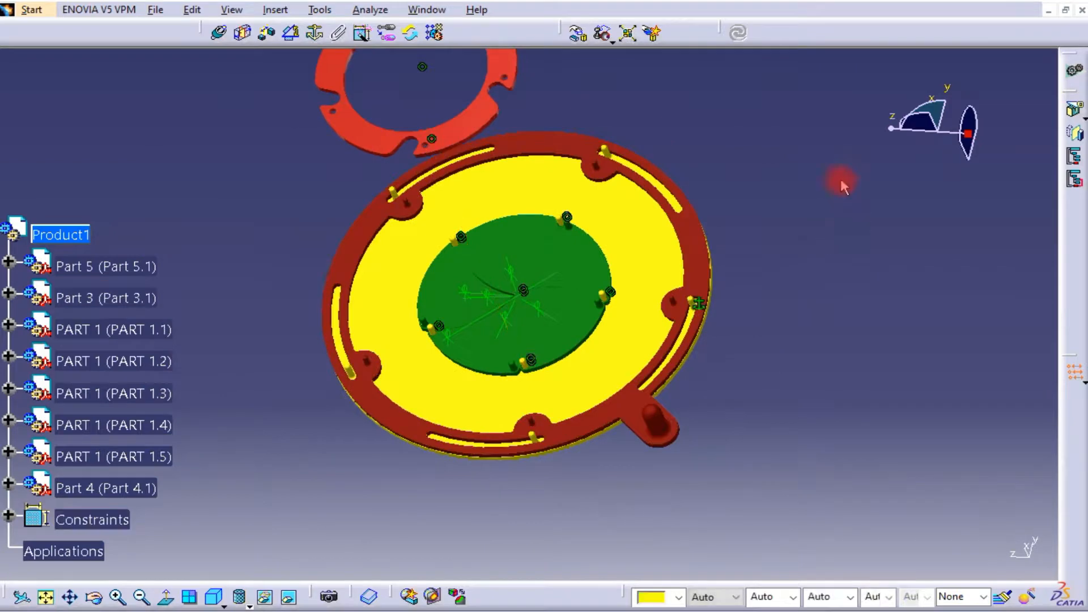
- Add a coincidence between a second small hole of the Part 4 ring and its matching inner pin on the yellow plate
{"action": "middle_click_drag", "start_coordinate": [739, 167], "coordinate": [649, 346]}
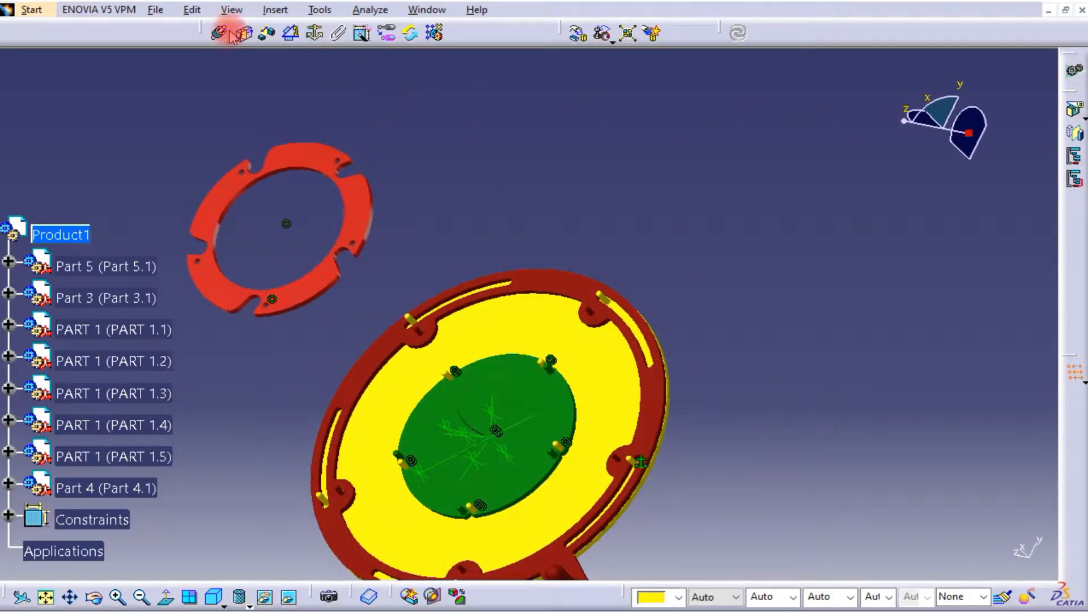
{"action": "middle_click_drag", "start_coordinate": [460, 221], "coordinate": [603, 128], "text": "ctrl"}
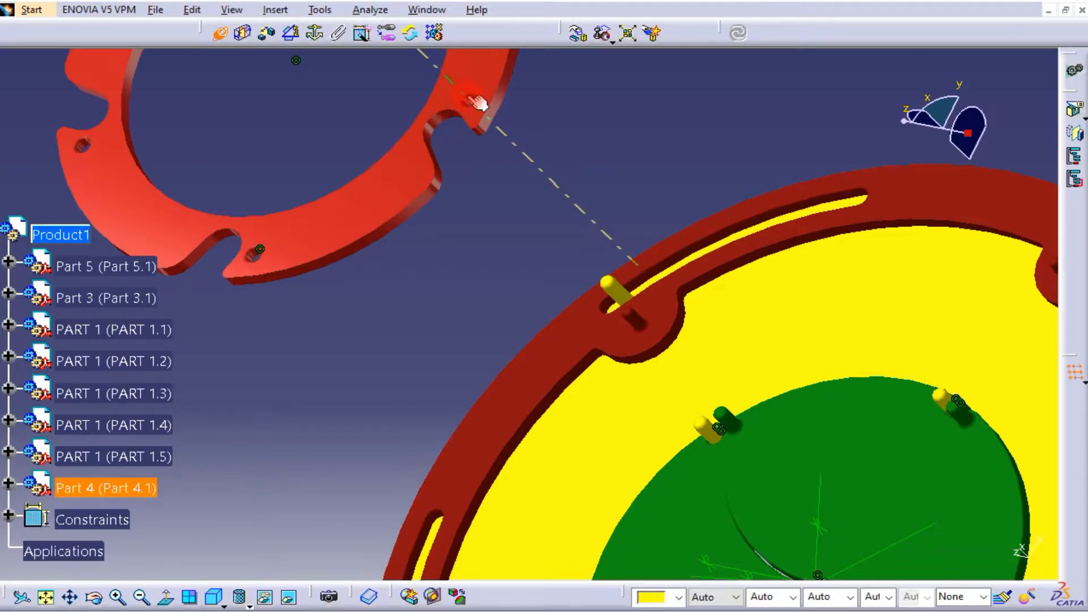
{"action": "middle_click_drag", "start_coordinate": [599, 189], "coordinate": [573, 323], "text": "ctrl"}
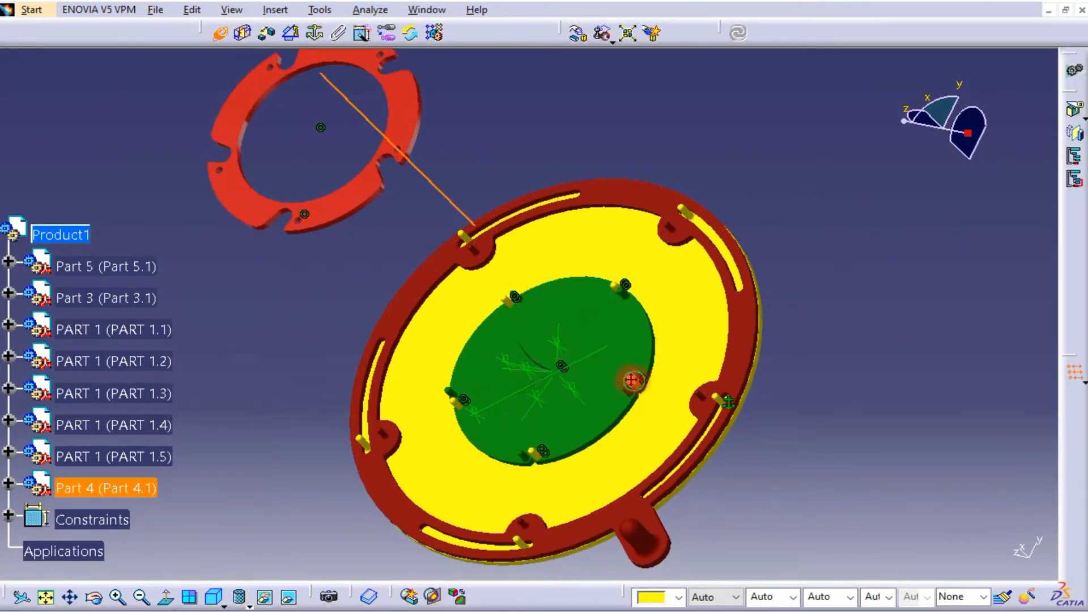
{"action": "middle_click_drag", "start_coordinate": [631, 382], "coordinate": [674, 375]}
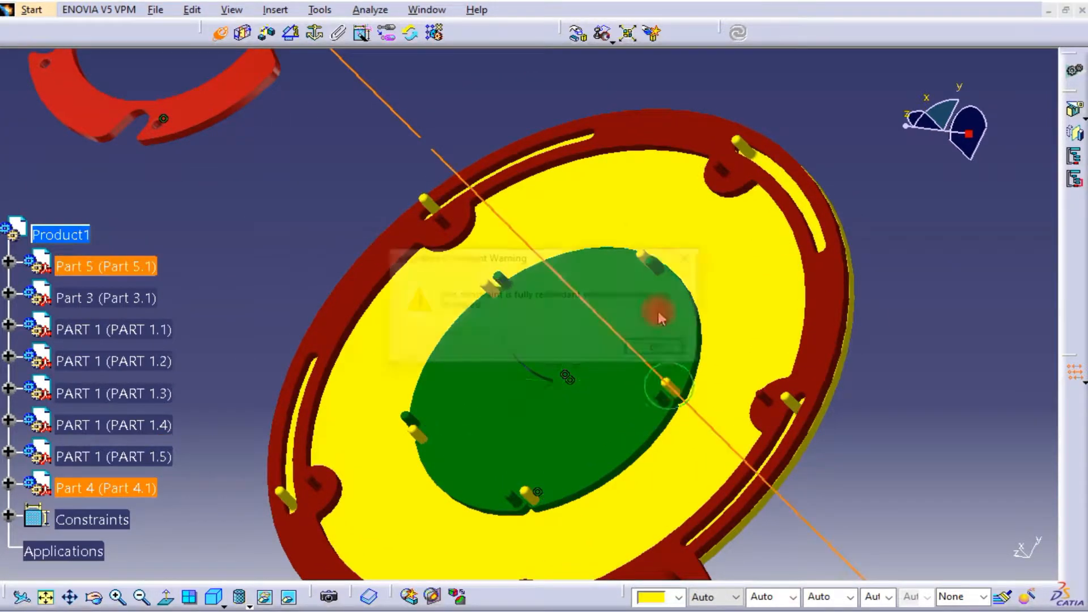
{"action": "left_click", "coordinate": [656, 348]}
{"action": "left_click", "coordinate": [940, 212]}
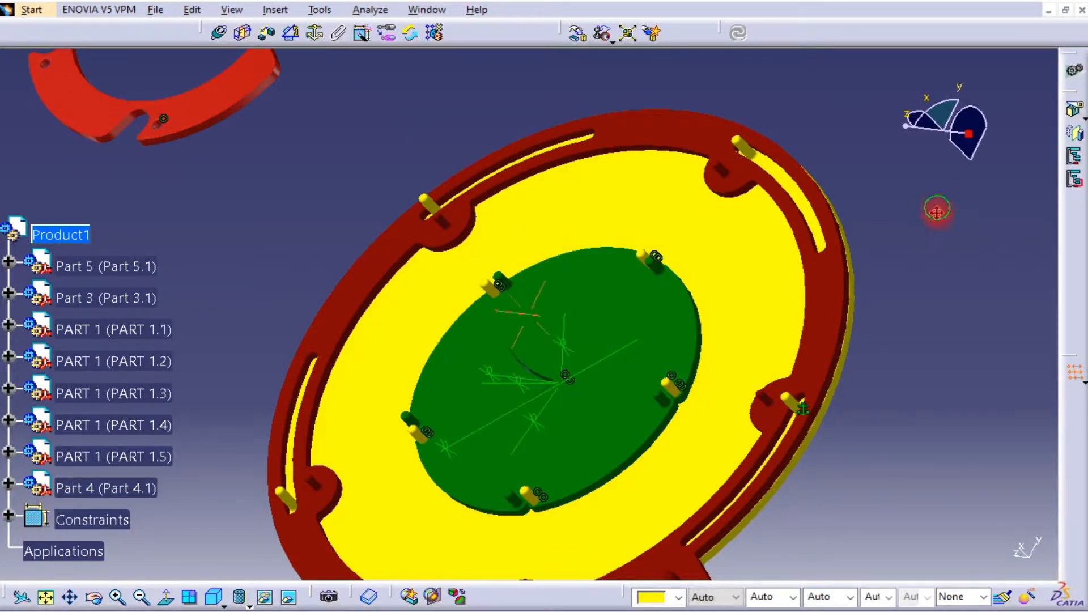
- Add a coincidence between a third small hole of the Part 4 ring and its matching inner pin on the yellow plate
{"action": "middle_click_drag", "start_coordinate": [937, 212], "coordinate": [820, 384], "text": "ctrl"}
{"action": "middle_click_drag", "start_coordinate": [629, 283], "coordinate": [503, 150]}
{"action": "middle_click_drag", "start_coordinate": [291, 199], "coordinate": [699, 203]}
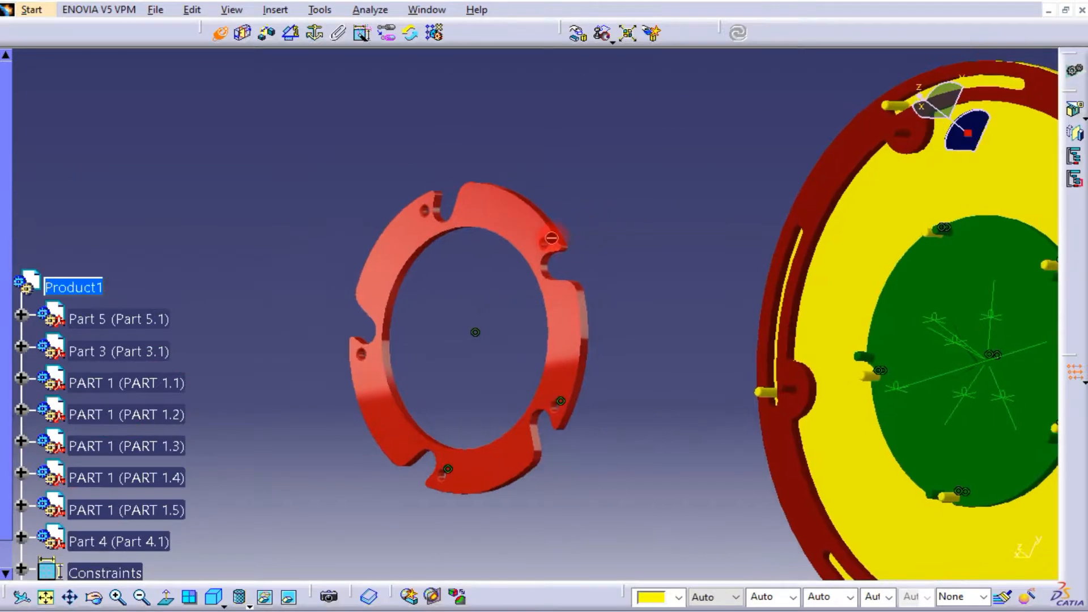
{"action": "middle_click_drag", "start_coordinate": [596, 219], "coordinate": [546, 106], "text": "ctrl"}
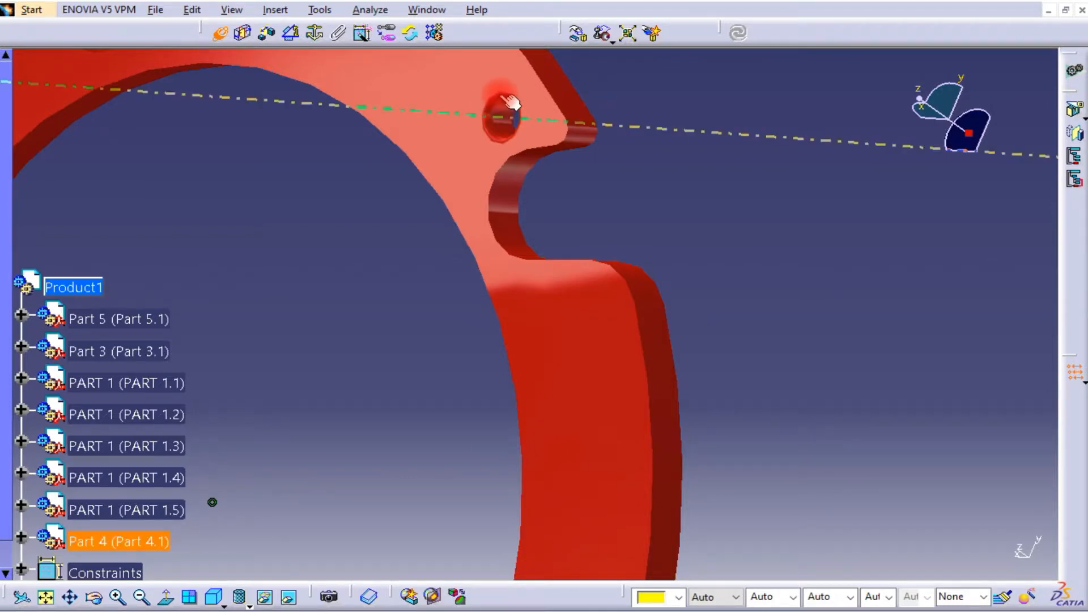
{"action": "middle_click_drag", "start_coordinate": [672, 179], "coordinate": [658, 393], "text": "ctrl"}
{"action": "middle_click_drag", "start_coordinate": [825, 275], "coordinate": [619, 200]}
{"action": "middle_click_drag", "start_coordinate": [619, 200], "coordinate": [657, 99], "text": "ctrl"}
{"action": "middle_click_drag", "start_coordinate": [713, 171], "coordinate": [632, 164]}
{"action": "left_click", "coordinate": [632, 167]}
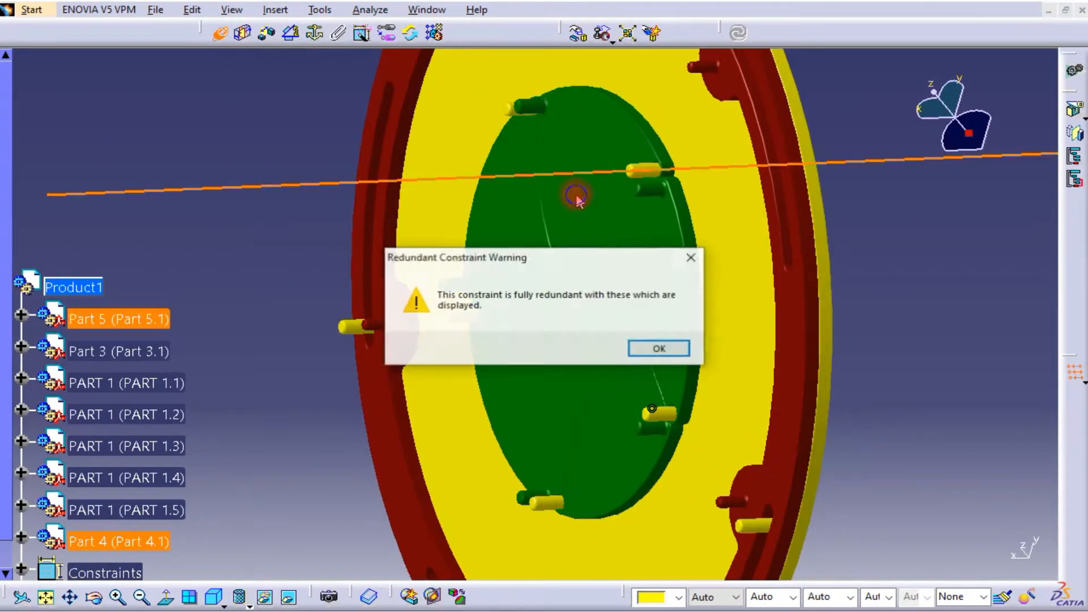
{"action": "left_click", "coordinate": [645, 343]}
{"action": "middle_click_drag", "start_coordinate": [546, 255], "coordinate": [711, 203], "text": "ctrl"}
{"action": "left_click", "coordinate": [711, 203]}
- Try to offset the Part 4 ring's face from the blade PART 1.3's face by 0 mm with Same orientation, and update the assembly
{"action": "middle_click_drag", "start_coordinate": [658, 238], "coordinate": [675, 261]}
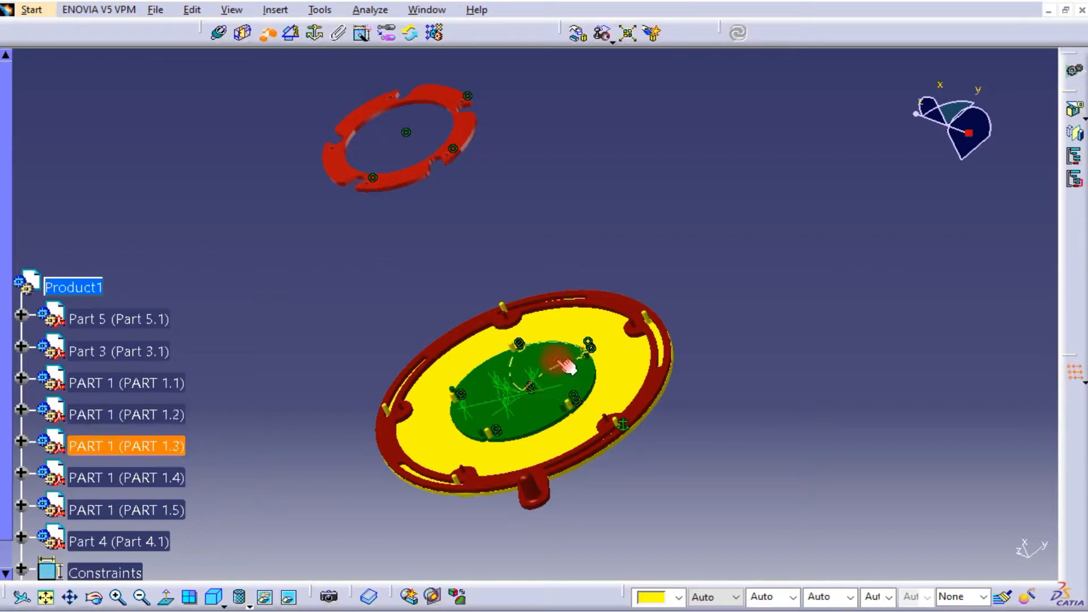
{"action": "middle_click_drag", "start_coordinate": [554, 215], "coordinate": [260, 129]}
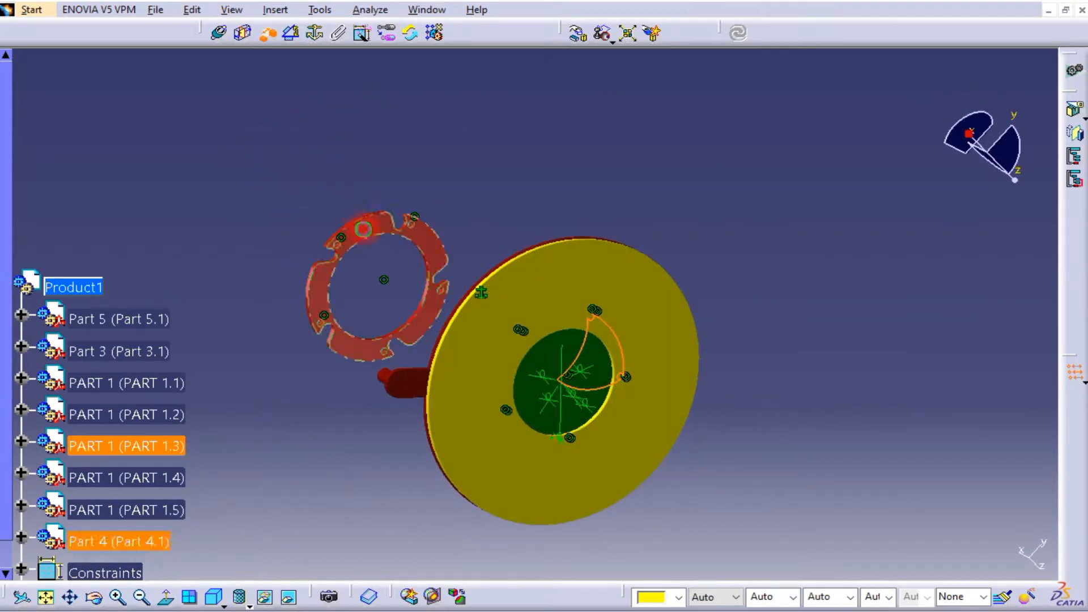
{"action": "left_click", "coordinate": [440, 229]}
{"action": "middle_click_drag", "start_coordinate": [441, 232], "coordinate": [641, 391]}
{"action": "left_click", "coordinate": [784, 521]}
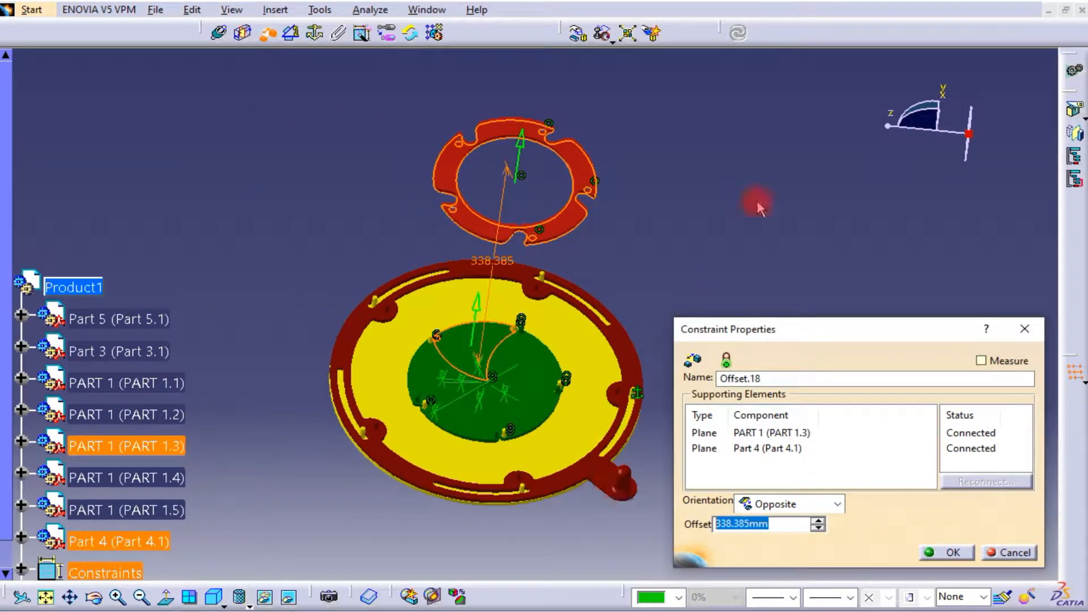
{"action": "left_click", "coordinate": [804, 121]}
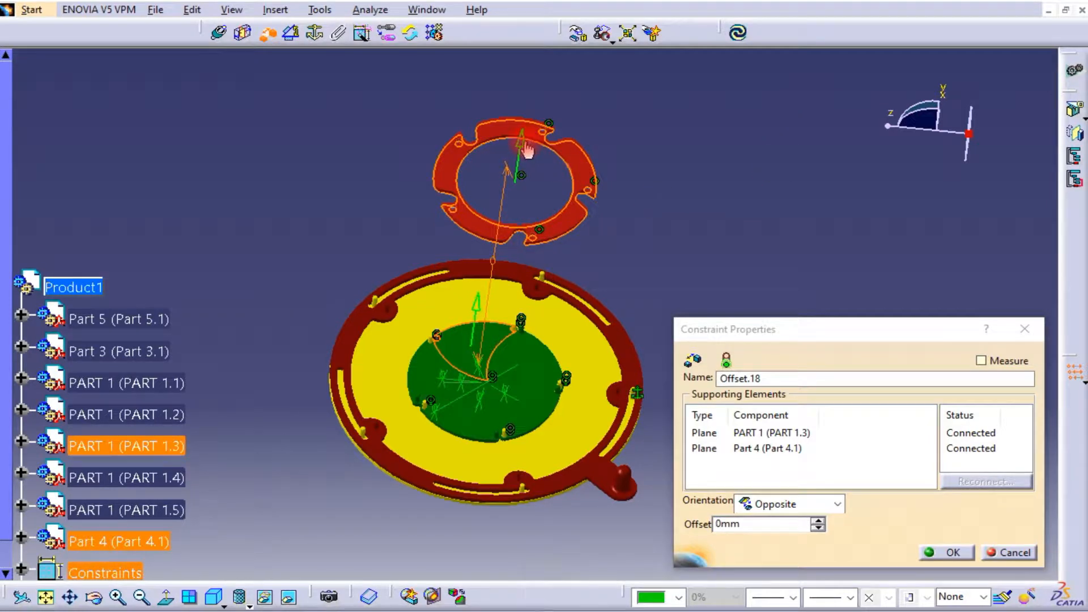
{"action": "left_click", "coordinate": [941, 552]}
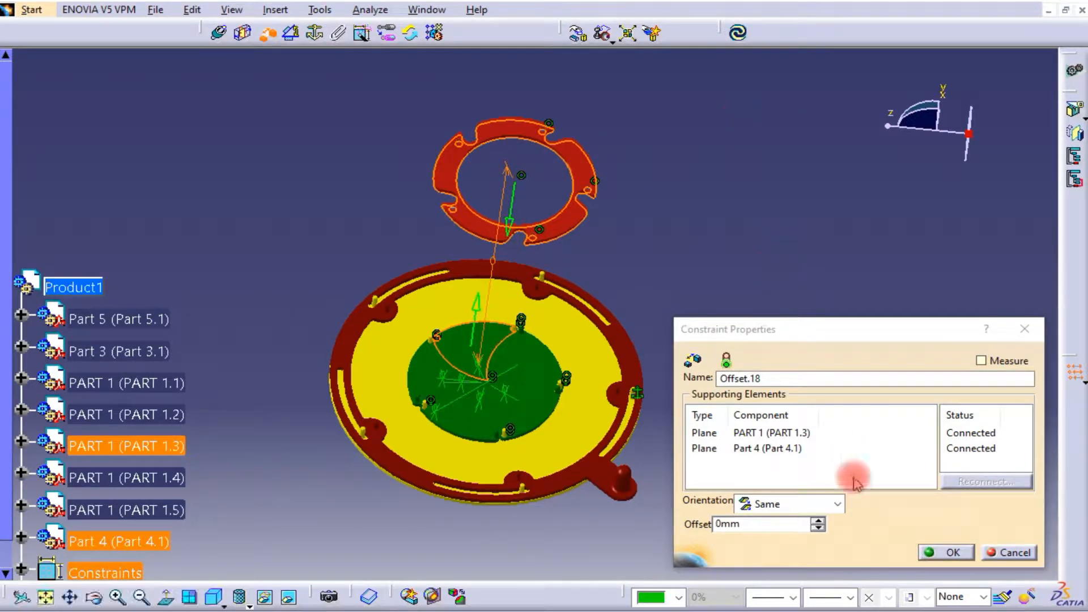
{"action": "left_click", "coordinate": [933, 553]}
{"action": "left_click", "coordinate": [738, 150]}
{"action": "left_click", "coordinate": [739, 36]}
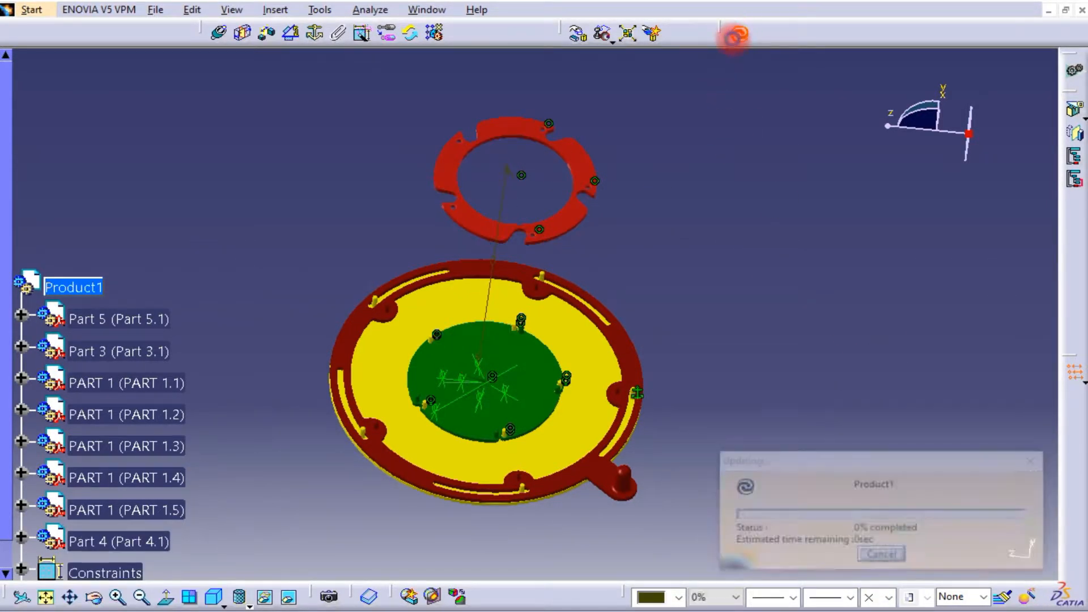
{"action": "left_click", "coordinate": [1013, 388]}
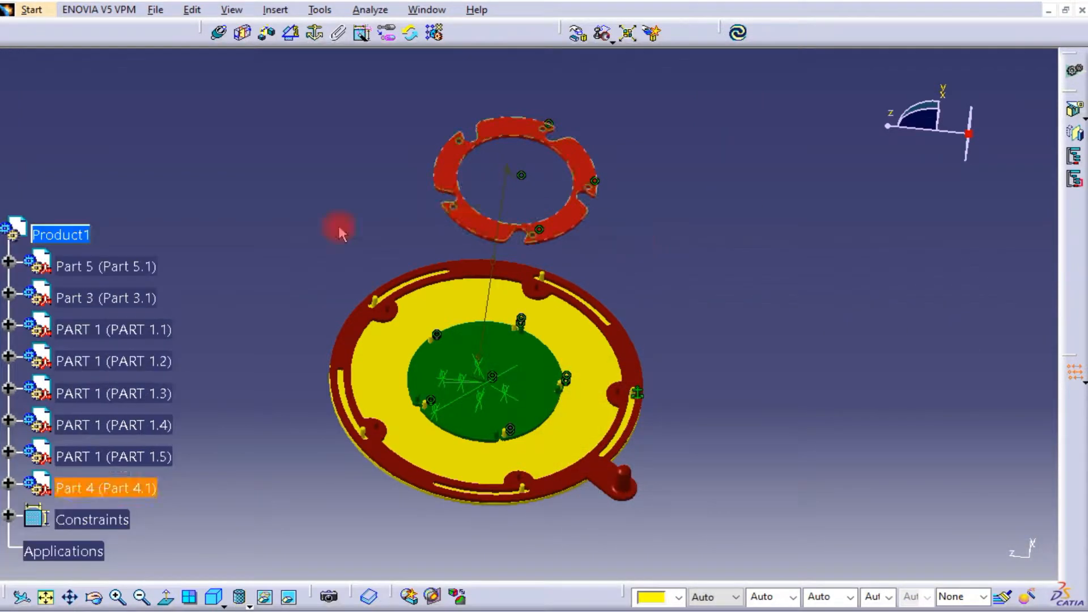
- Delete the Offset.18 constraint between PART 1.3 and Part 4
{"action": "left_click", "coordinate": [8, 462]}
{"action": "scroll", "coordinate": [138, 364], "scroll_direction": "down", "scroll_amount": 3}
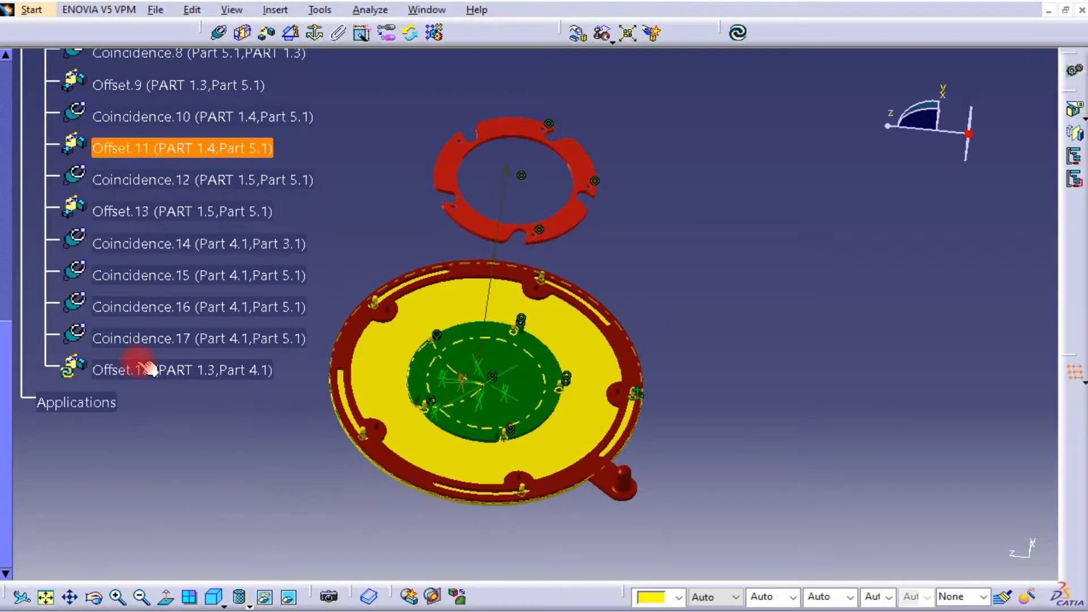
{"action": "right_click", "coordinate": [146, 371]}
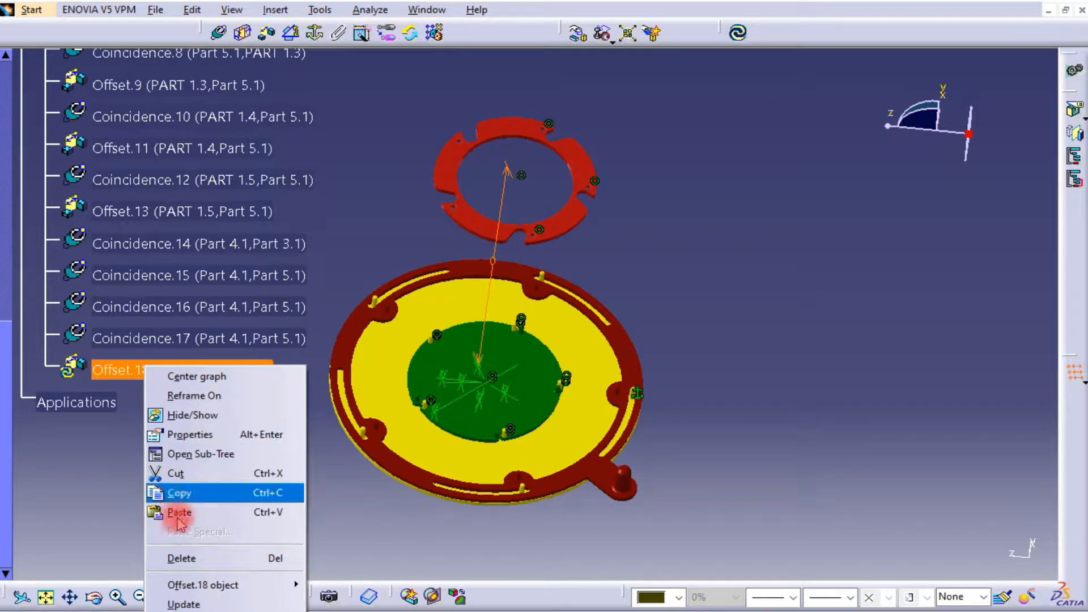
{"action": "left_click", "coordinate": [173, 558]}
- Constrain the Part 4 ring's face to the yellow plate's face (Part 5) with a 5 mm offset and Opposite orientation, and update the assembly
{"action": "middle_click_drag", "start_coordinate": [807, 207], "coordinate": [758, 194]}
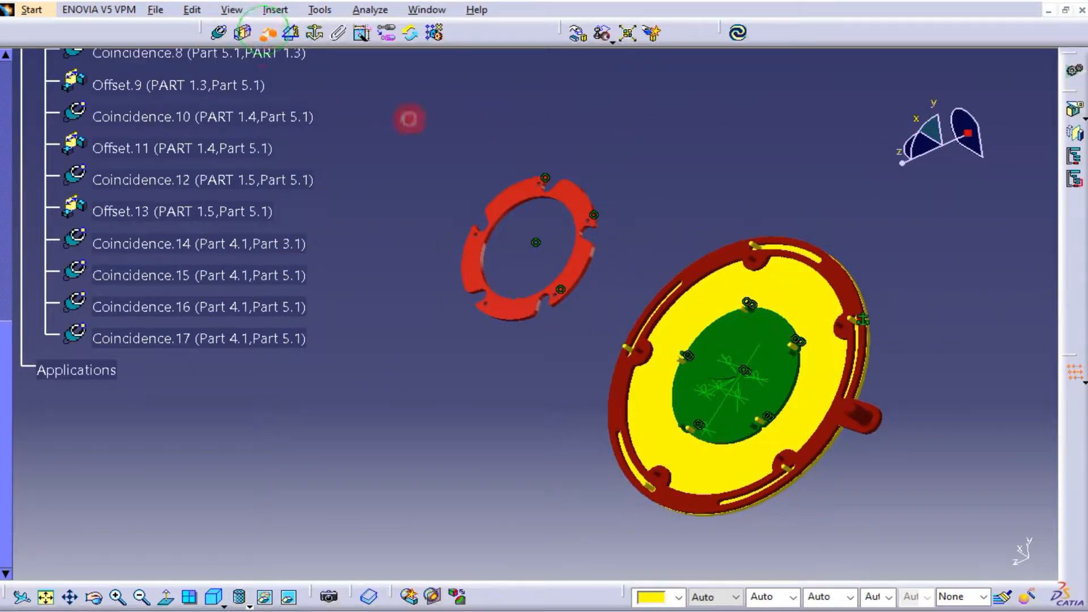
{"action": "middle_click_drag", "start_coordinate": [408, 116], "coordinate": [760, 347]}
{"action": "left_click", "coordinate": [729, 359]}
{"action": "middle_click_drag", "start_coordinate": [605, 302], "coordinate": [479, 255]}
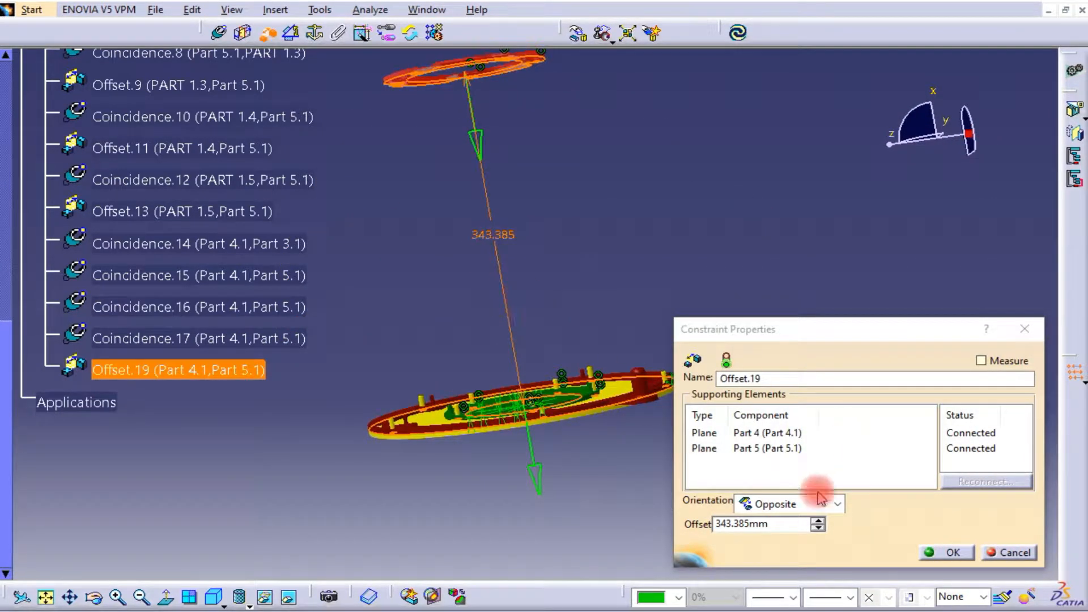
{"action": "double_click", "coordinate": [779, 529]}
{"action": "type", "text": "5"}
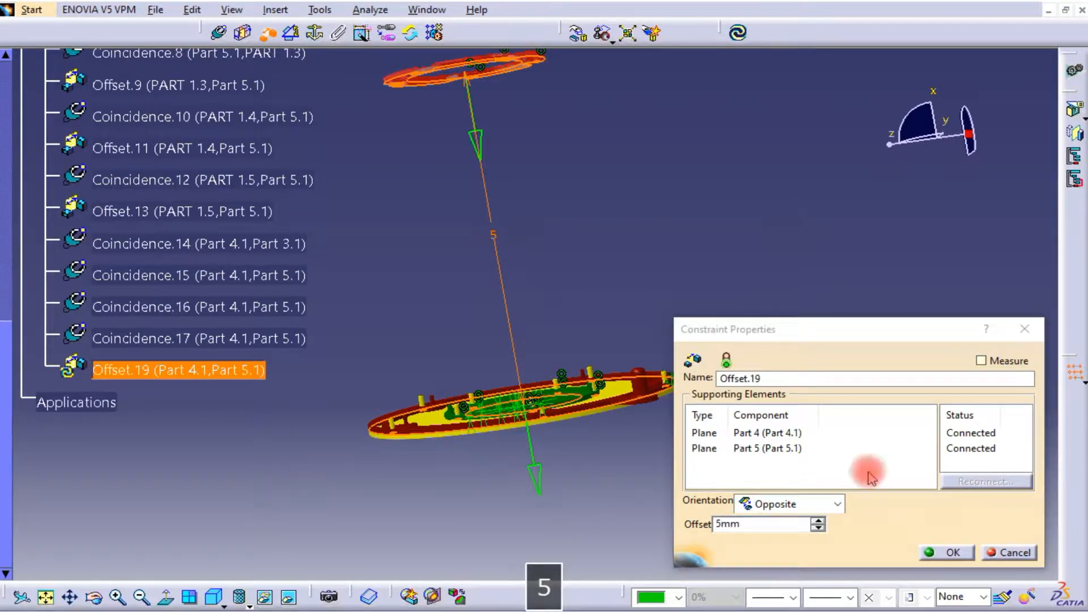
{"action": "left_click", "coordinate": [945, 552]}
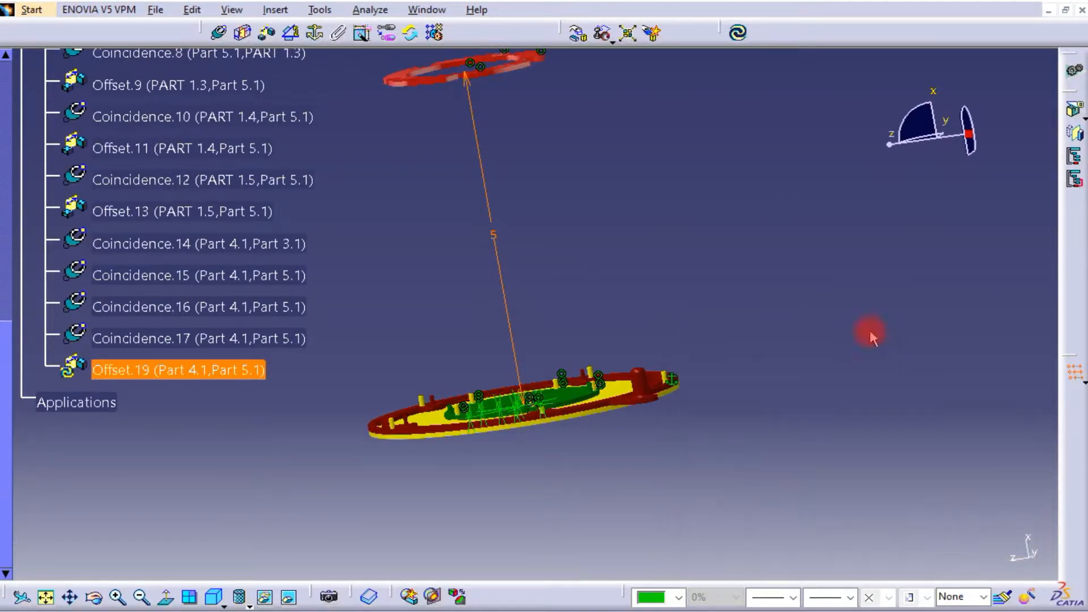
{"action": "left_click", "coordinate": [740, 36]}
- Collapse the list of constraints in the specification tree
{"action": "middle_click_drag", "start_coordinate": [578, 287], "coordinate": [486, 340]}
{"action": "scroll", "coordinate": [3, 240], "scroll_direction": "up", "scroll_amount": 5}
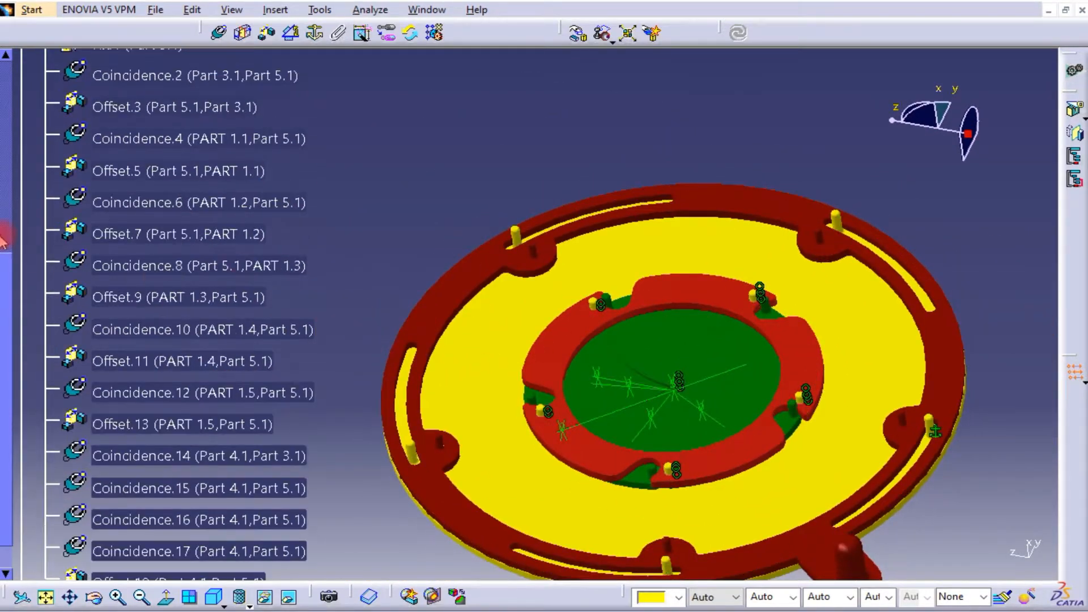
{"action": "left_click_drag", "start_coordinate": [3, 241], "coordinate": [3, 139]}
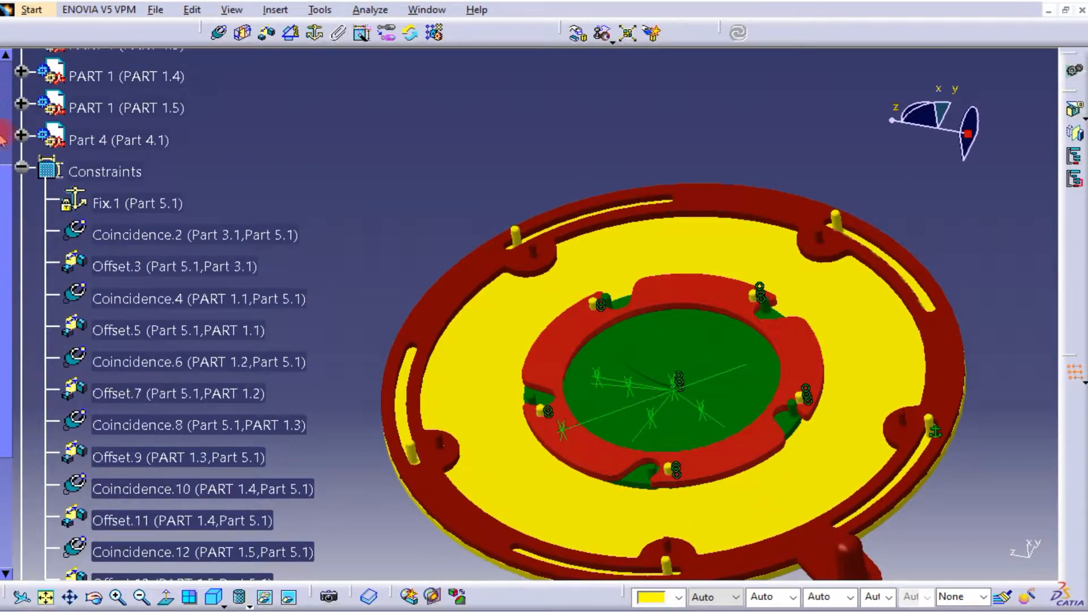
{"action": "left_click", "coordinate": [22, 168]}
- Rotate the dark red ring (Part 3) slightly around the X axis, with respect to constraints
{"action": "middle_click_drag", "start_coordinate": [483, 165], "coordinate": [855, 349]}
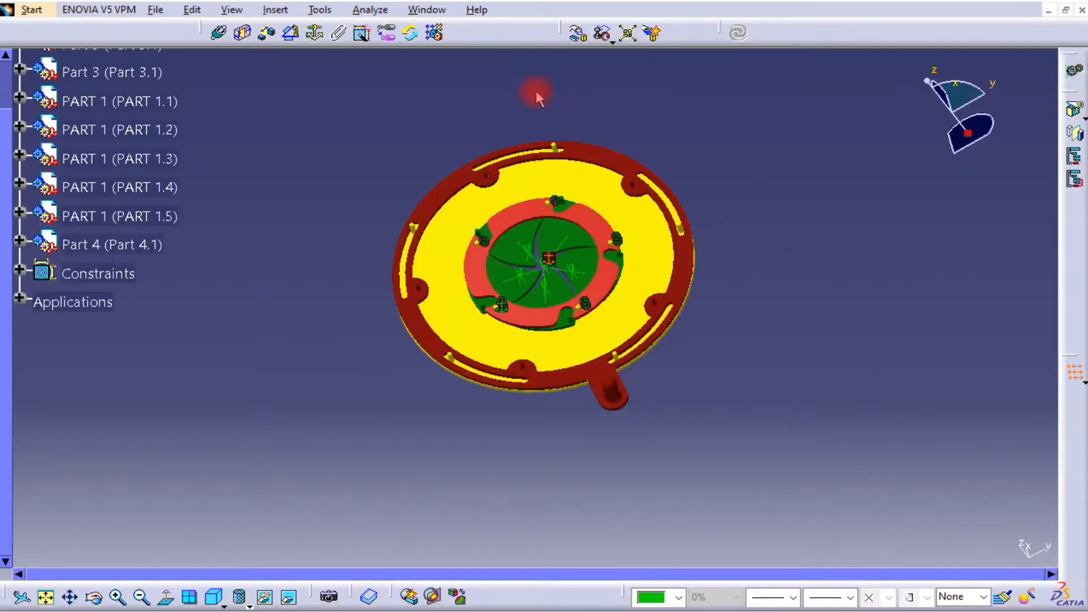
{"action": "middle_click_drag", "start_coordinate": [603, 110], "coordinate": [584, 84]}
{"action": "middle_click_drag", "start_coordinate": [511, 345], "coordinate": [491, 164]}
{"action": "left_click", "coordinate": [577, 34]}
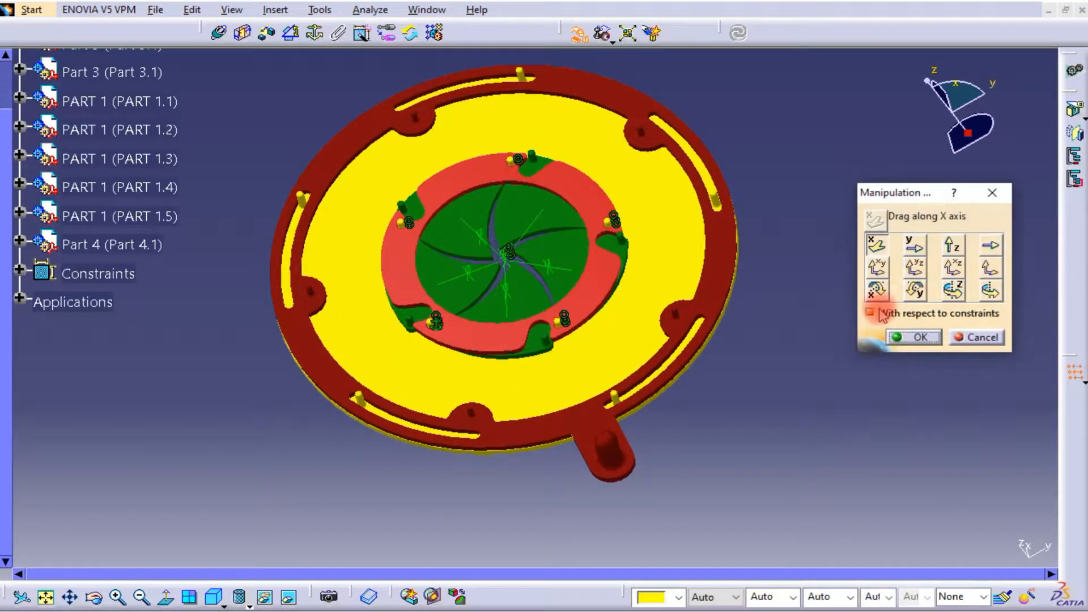
{"action": "left_click_drag", "start_coordinate": [743, 243], "coordinate": [731, 262]}
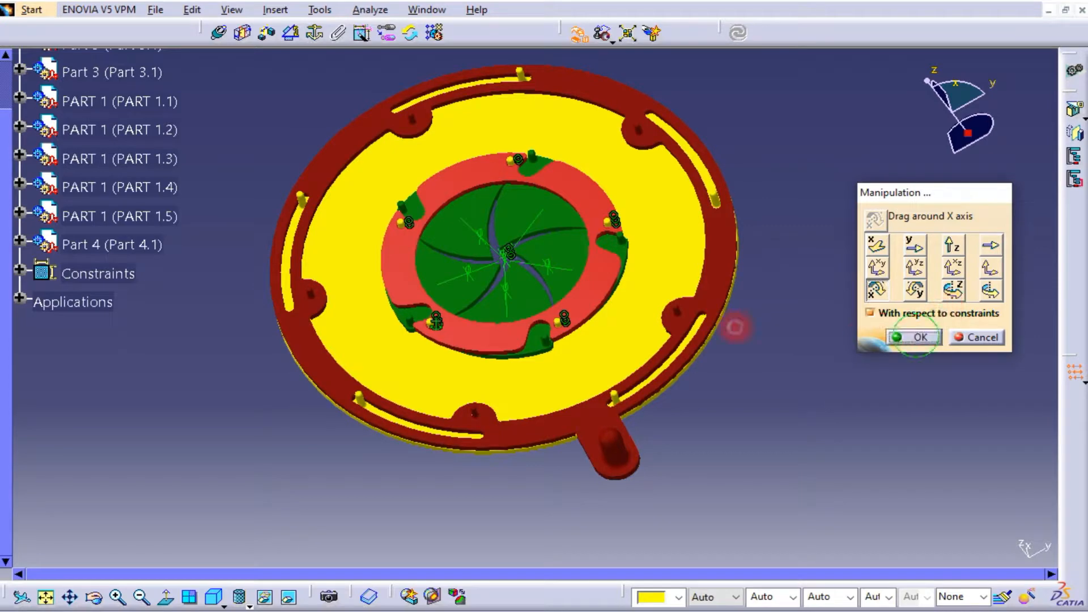
{"action": "middle_click_drag", "start_coordinate": [590, 278], "coordinate": [602, 357]}
{"action": "middle_click_drag", "start_coordinate": [221, 354], "coordinate": [200, 237]}
{"action": "middle_click_drag", "start_coordinate": [578, 199], "coordinate": [553, 187]}
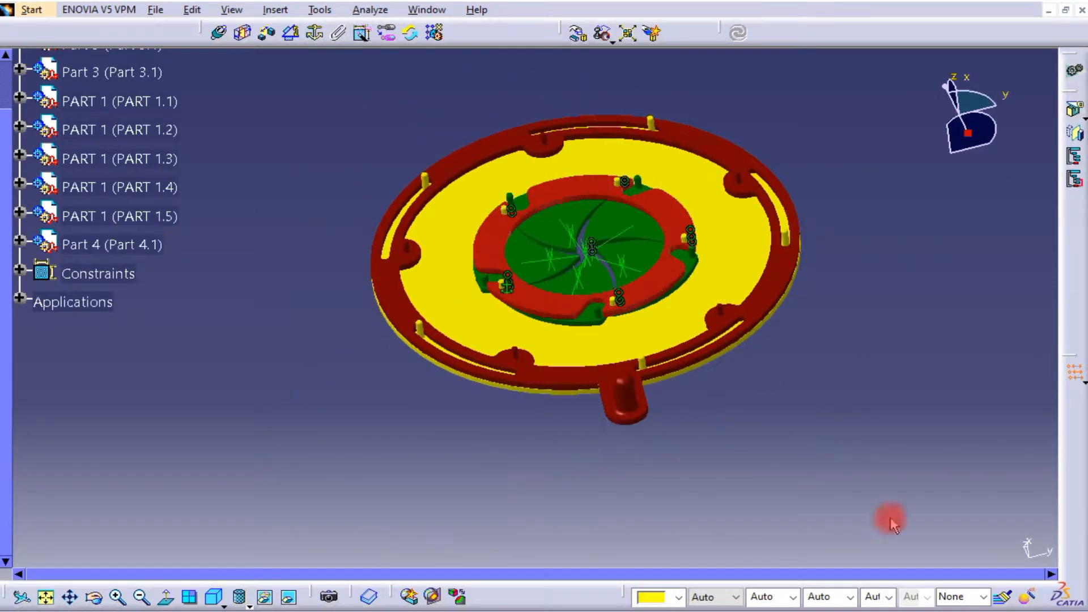
- Insert the existing component file PART 2 into Product1
{"action": "scroll", "coordinate": [163, 128], "scroll_direction": "up", "scroll_amount": 3}
{"action": "right_click", "coordinate": [41, 121]}
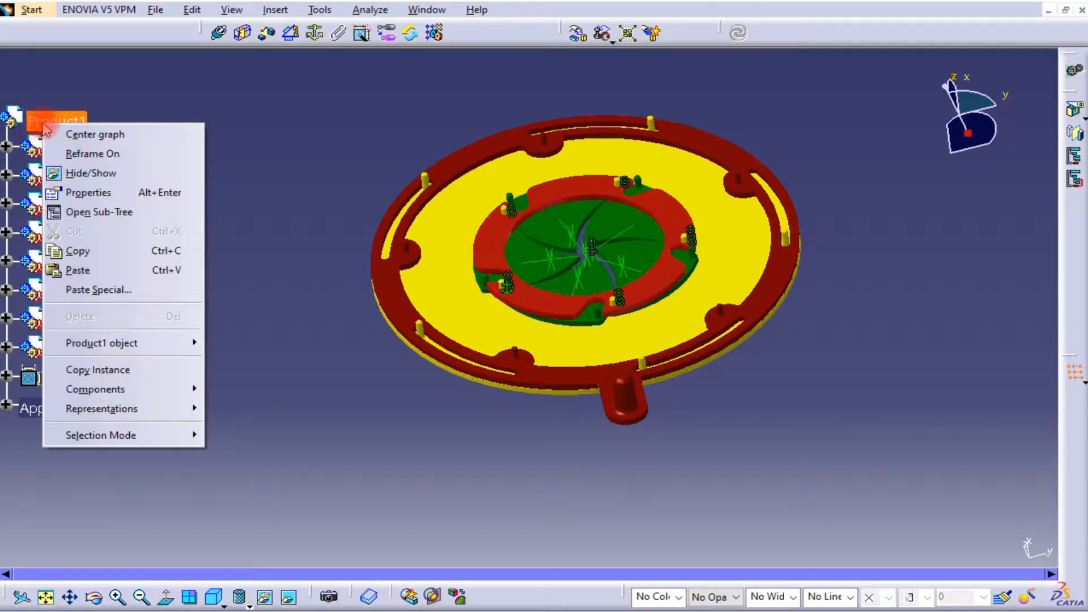
{"action": "left_click", "coordinate": [85, 390]}
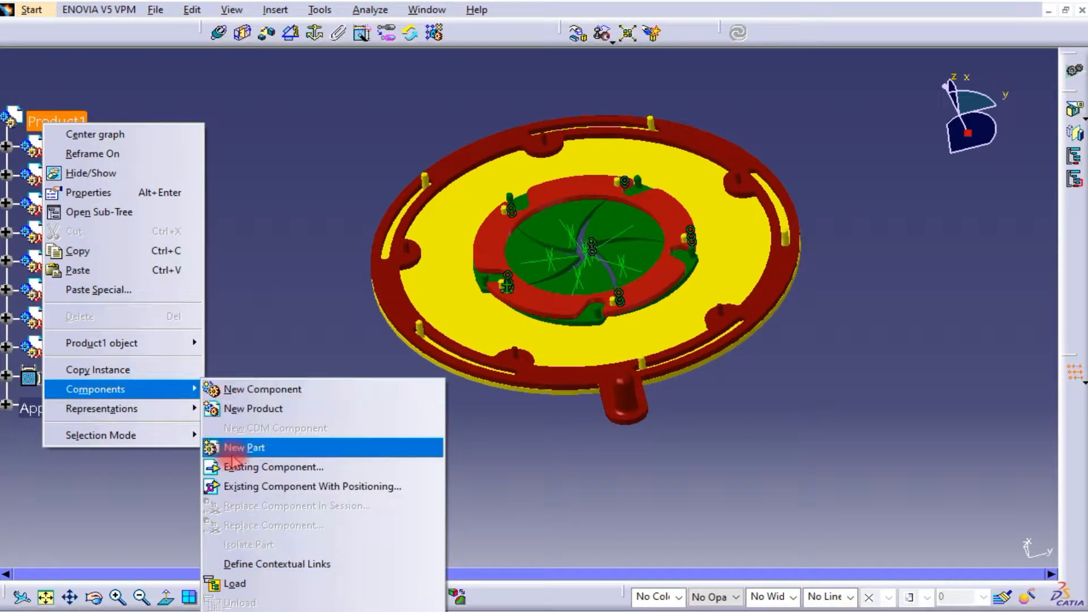
{"action": "left_click", "coordinate": [239, 467]}
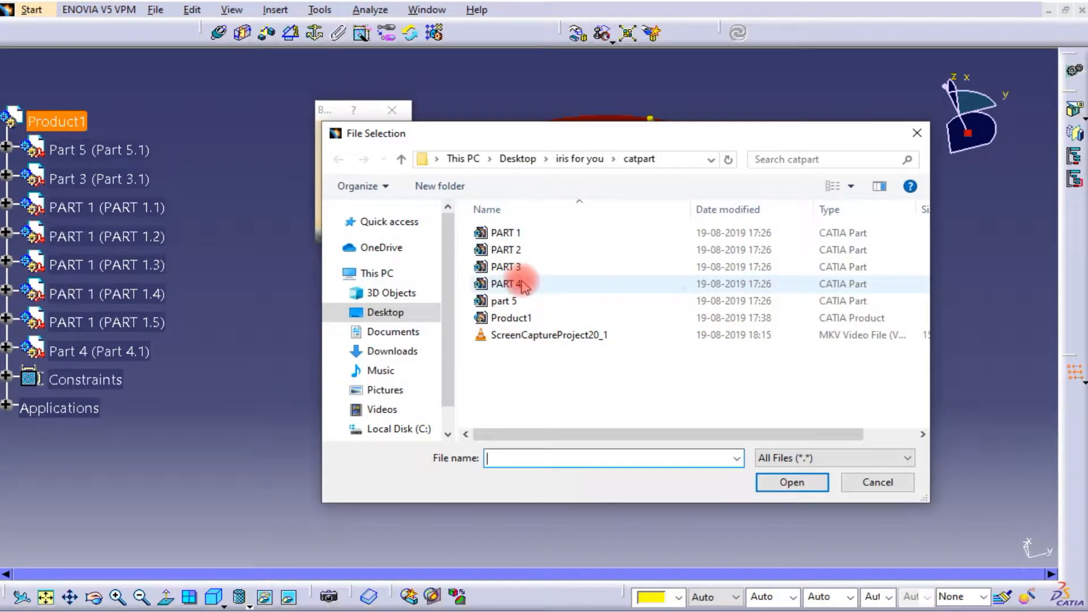
{"action": "left_click", "coordinate": [520, 284]}
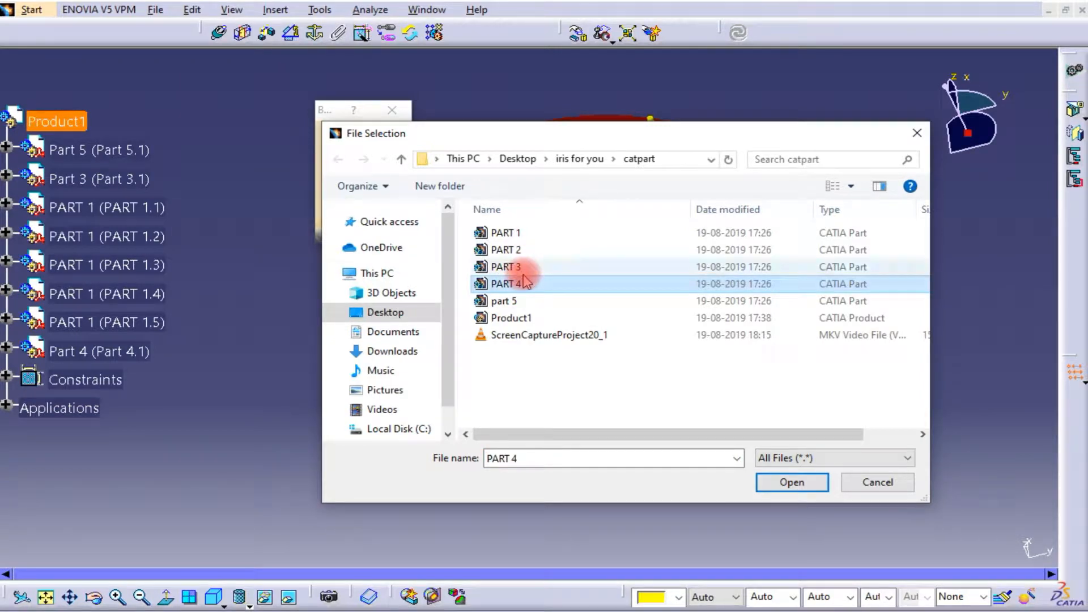
{"action": "left_click", "coordinate": [520, 249]}
{"action": "left_click", "coordinate": [786, 481]}
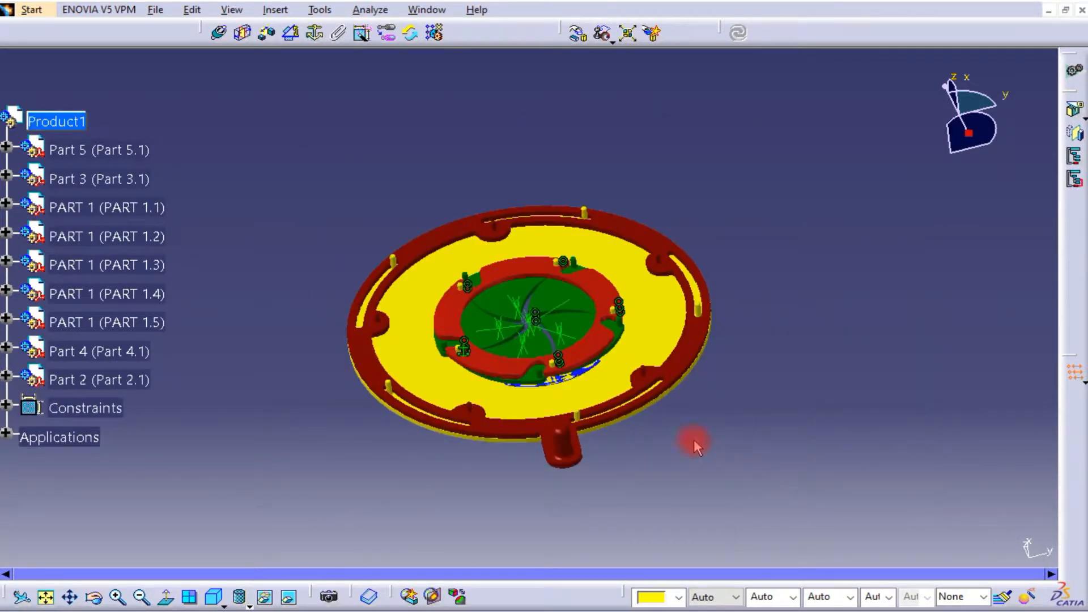
- Move the blue link (Part 2) along the X axis until it is clear above the assembly
{"action": "middle_click_drag", "start_coordinate": [622, 342], "coordinate": [537, 267]}
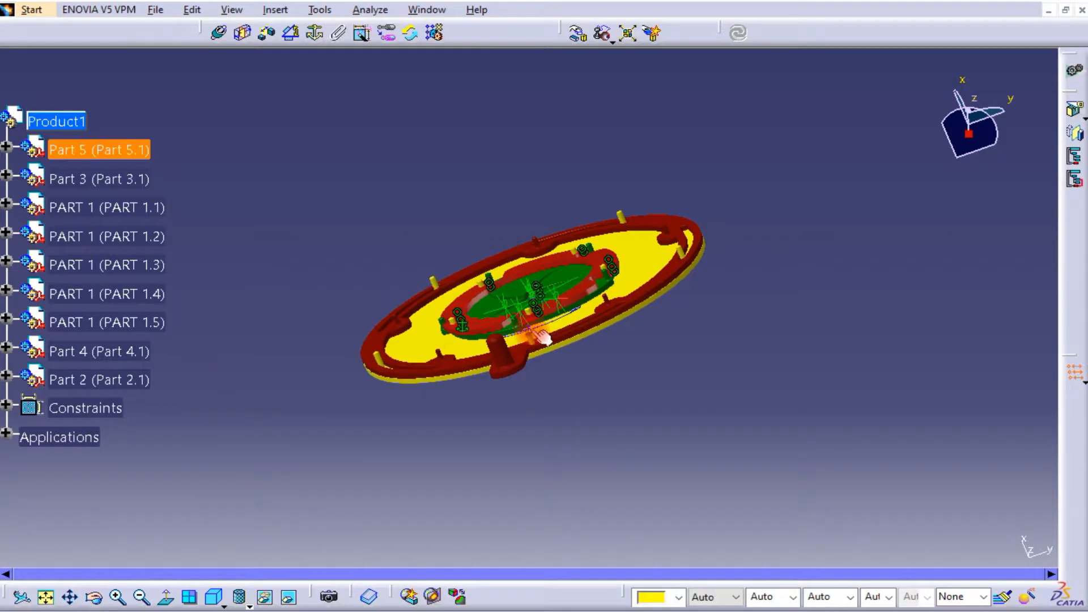
{"action": "middle_click_drag", "start_coordinate": [543, 338], "coordinate": [534, 326]}
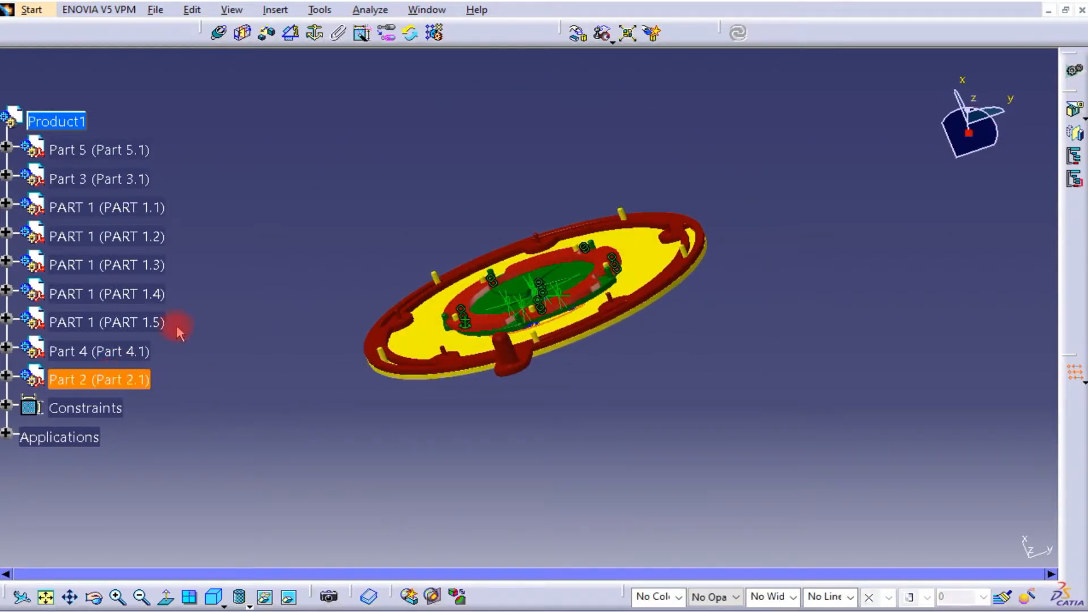
{"action": "left_click", "coordinate": [569, 37]}
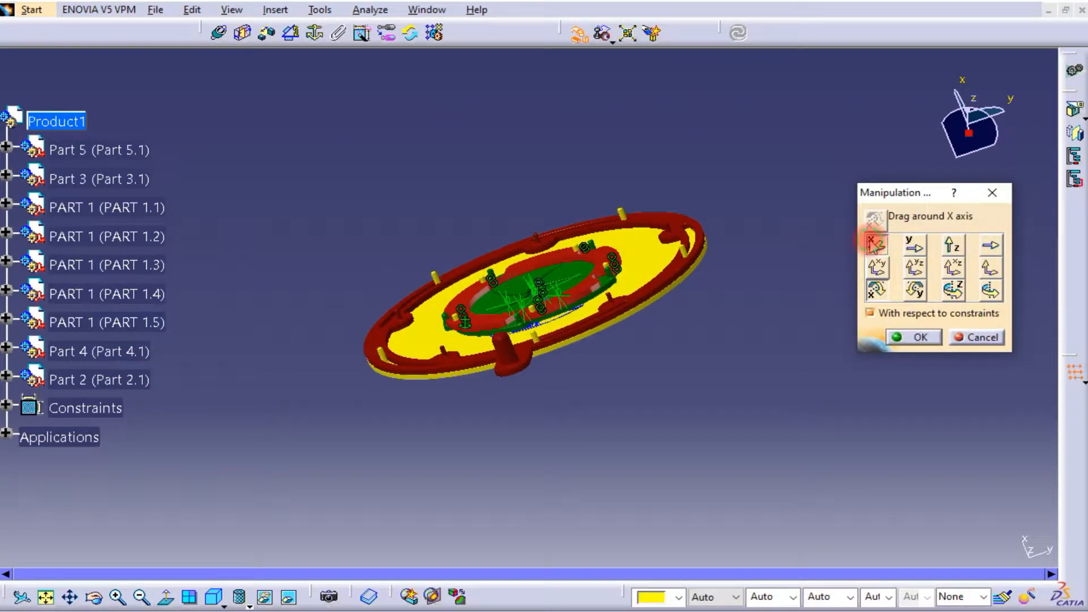
{"action": "left_click", "coordinate": [874, 244]}
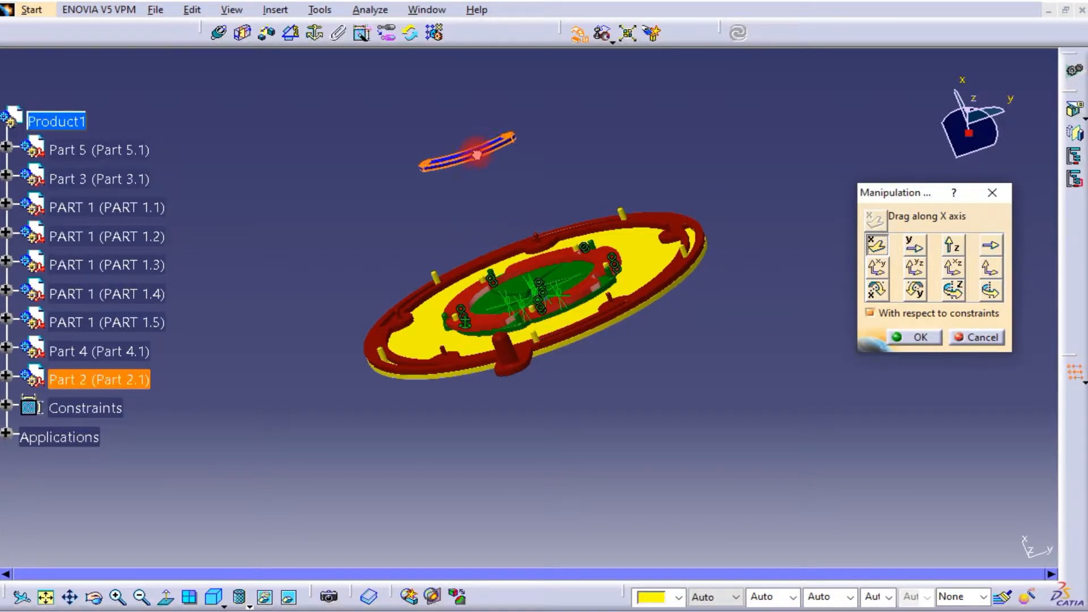
{"action": "left_click", "coordinate": [928, 342]}
- Make the axis of one end hole in the blue link coincident with a green blade's pin axis and update the assembly
{"action": "middle_click_drag", "start_coordinate": [689, 215], "coordinate": [371, 278]}
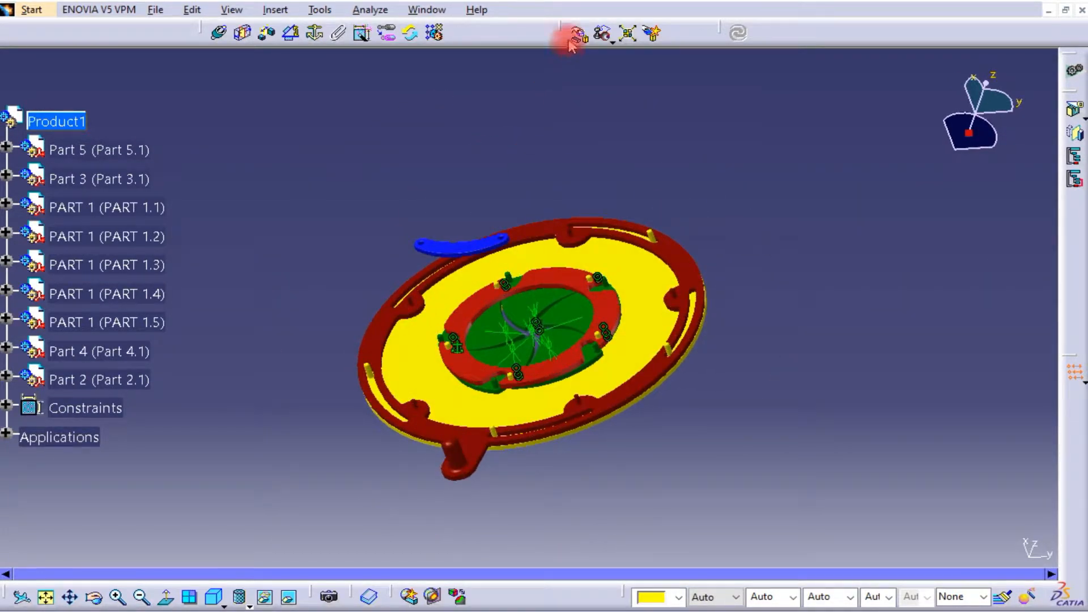
{"action": "left_click", "coordinate": [217, 37]}
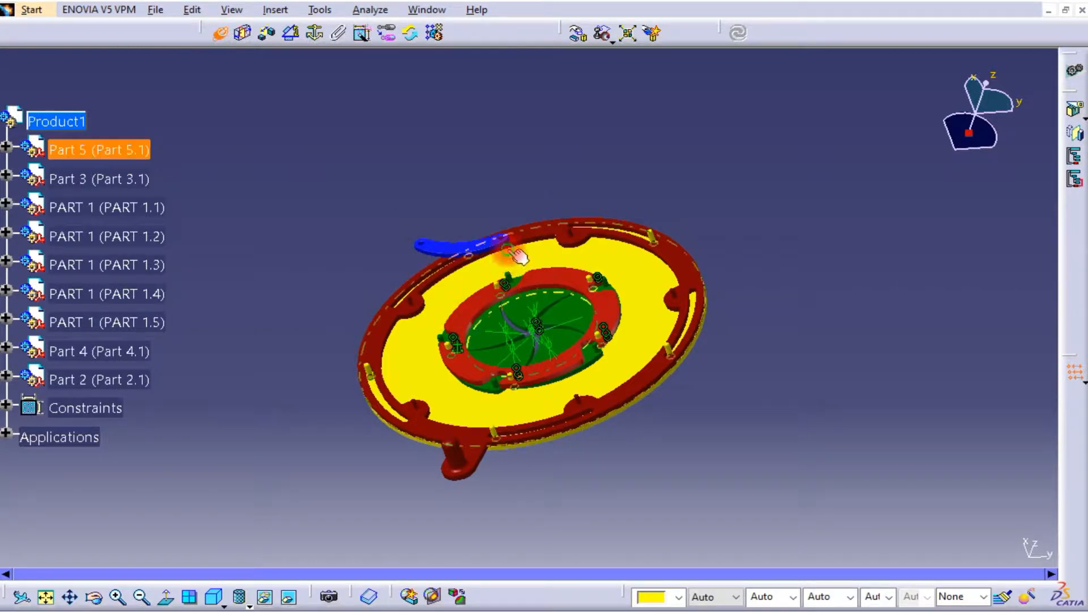
{"action": "middle_click_drag", "start_coordinate": [516, 254], "coordinate": [568, 155]}
{"action": "left_click", "coordinate": [570, 138]}
{"action": "middle_click_drag", "start_coordinate": [567, 255], "coordinate": [488, 102]}
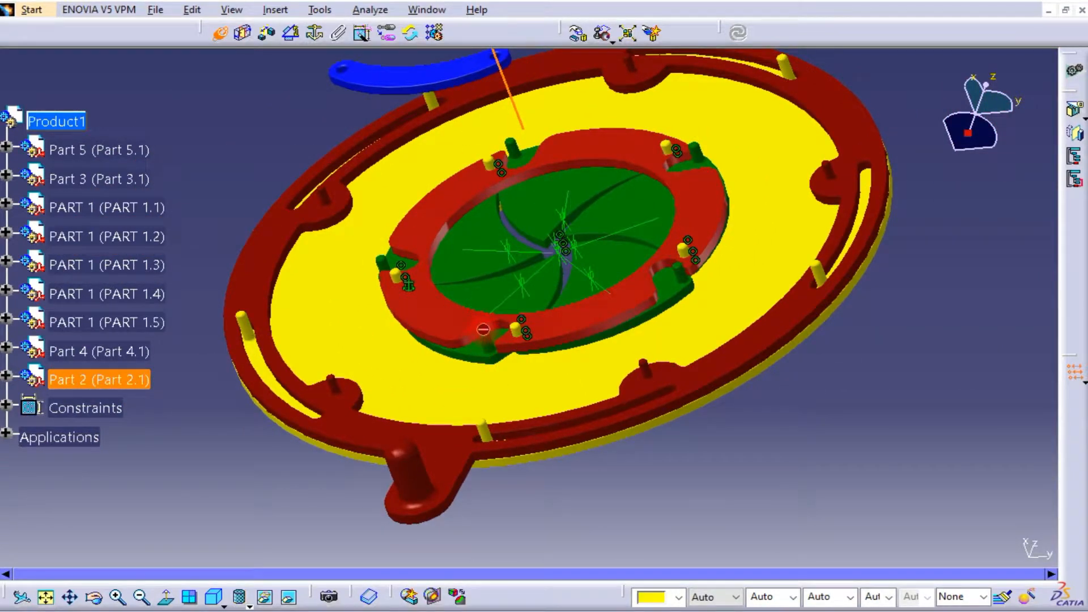
{"action": "left_click", "coordinate": [487, 338]}
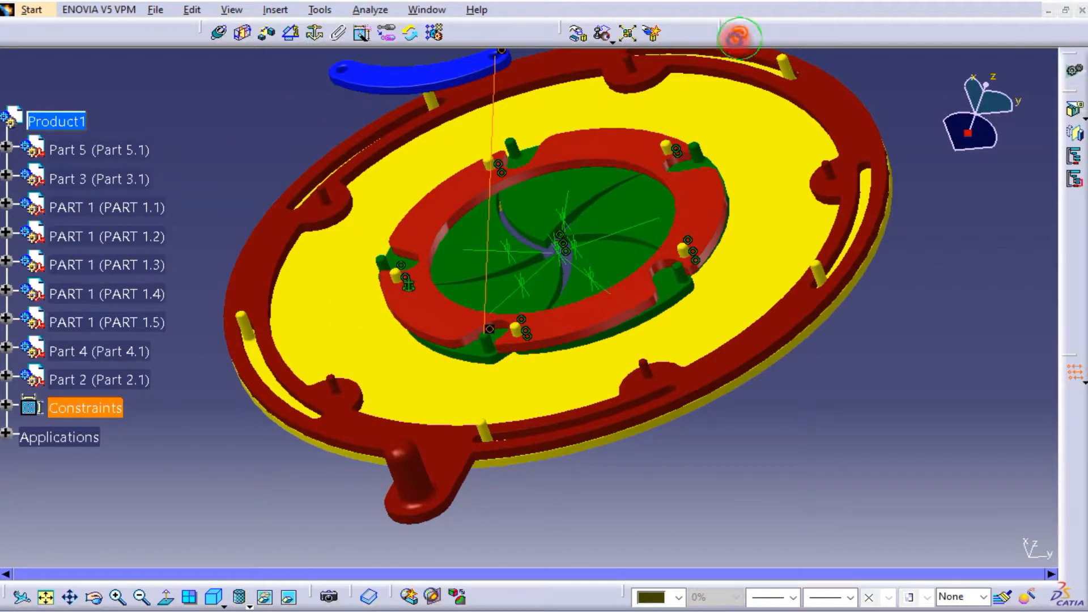
{"action": "left_click", "coordinate": [737, 34]}
- Make the blue link's other hole axis coincident with the pin axis on the dark red ring (Part 3) near its handle and update the assembly
{"action": "middle_click_drag", "start_coordinate": [648, 241], "coordinate": [719, 283]}
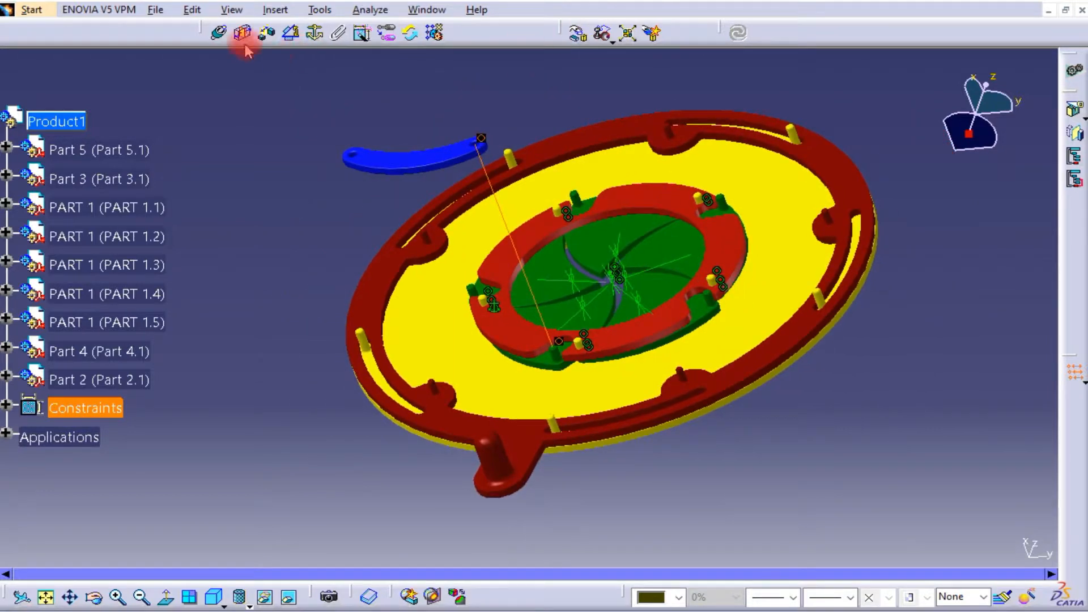
{"action": "left_click", "coordinate": [327, 149]}
{"action": "middle_click_drag", "start_coordinate": [357, 165], "coordinate": [424, 156]}
{"action": "middle_click_drag", "start_coordinate": [317, 148], "coordinate": [348, 199]}
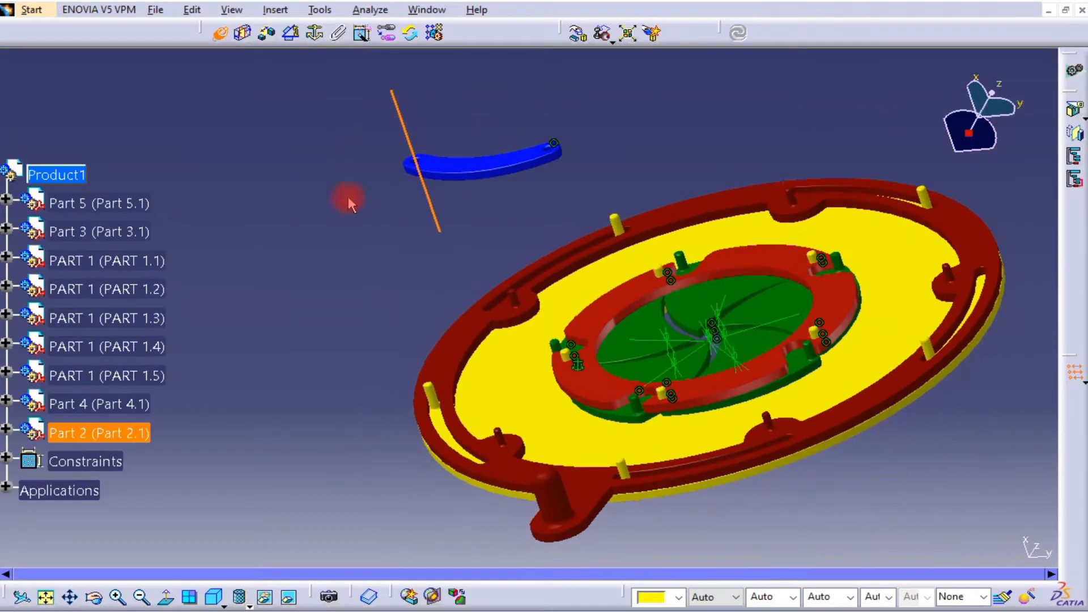
{"action": "left_click", "coordinate": [498, 433]}
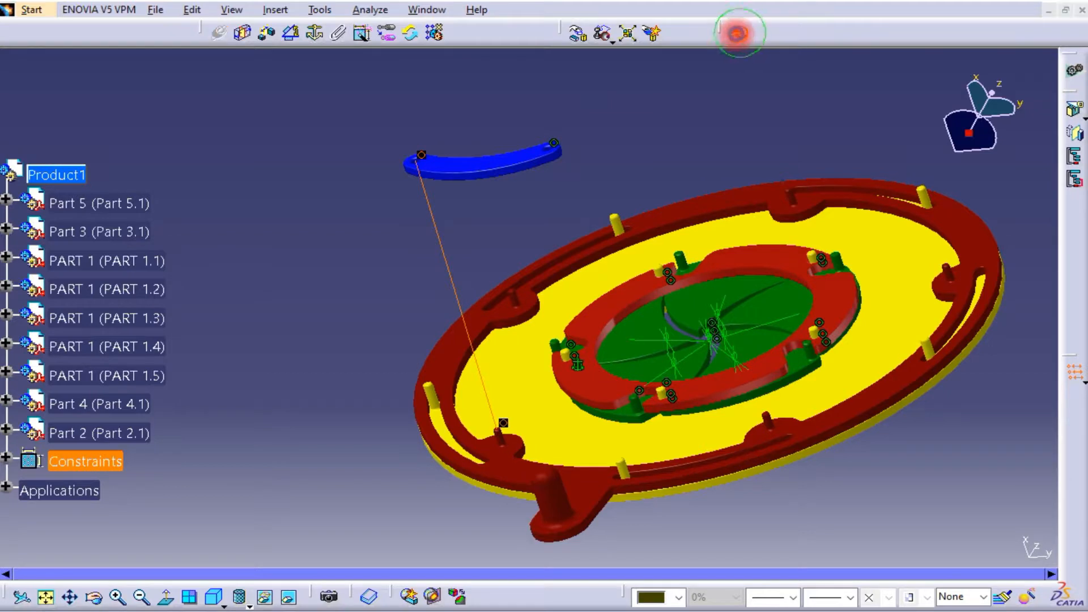
- Constrain the blue link's face to the dark red ring's face with a 0 mm offset and Opposite orientation, and update the assembly
{"action": "left_click", "coordinate": [265, 34]}
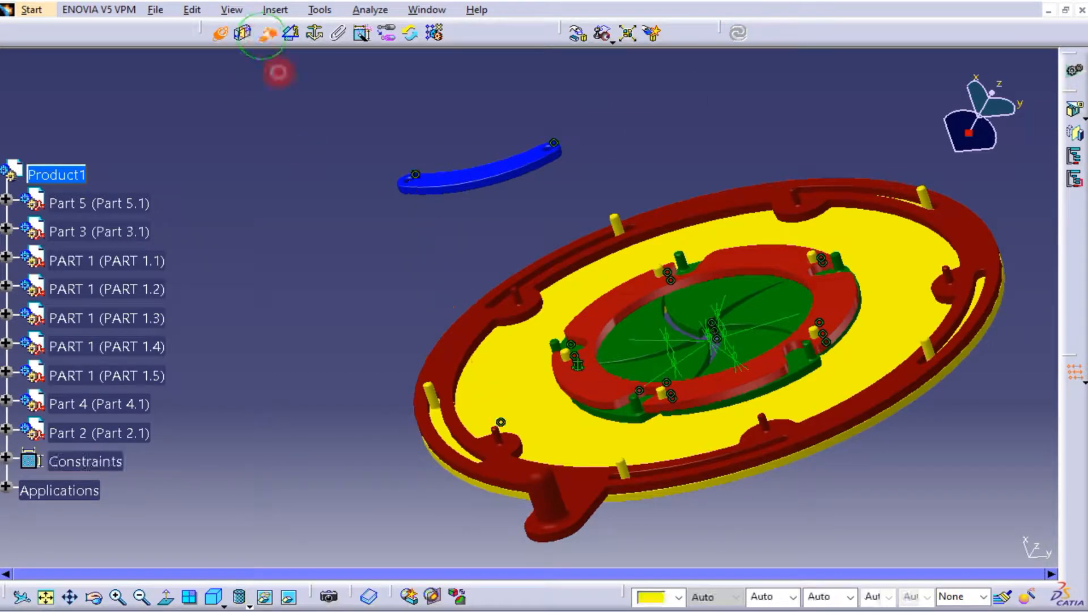
{"action": "left_click", "coordinate": [501, 446]}
{"action": "middle_click_drag", "start_coordinate": [584, 178], "coordinate": [282, 178]}
{"action": "middle_click_drag", "start_coordinate": [273, 123], "coordinate": [731, 244]}
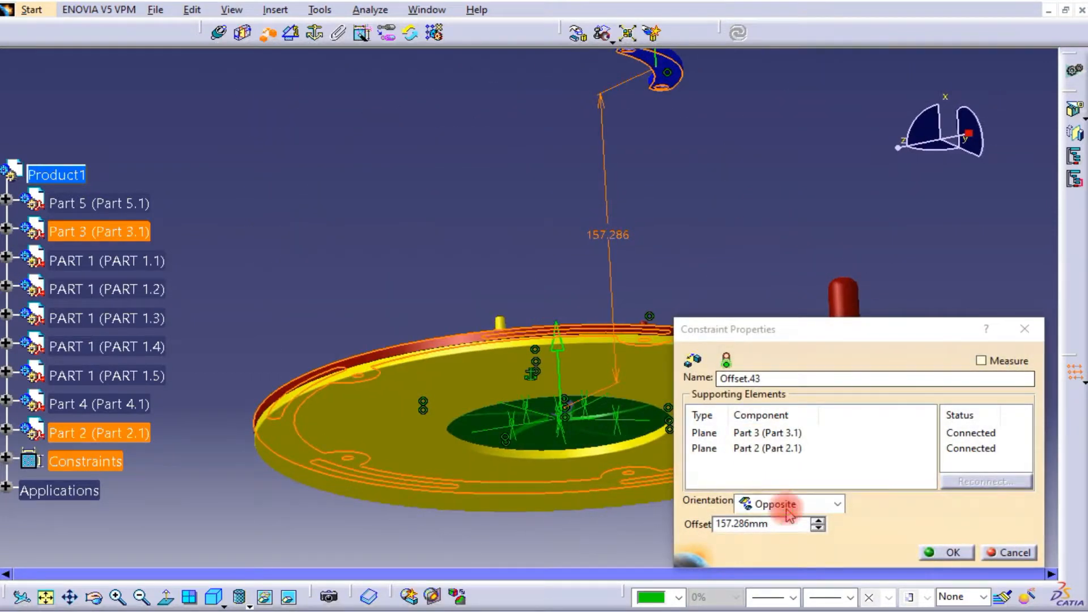
{"action": "double_click", "coordinate": [796, 531]}
{"action": "type", "text": "0"}
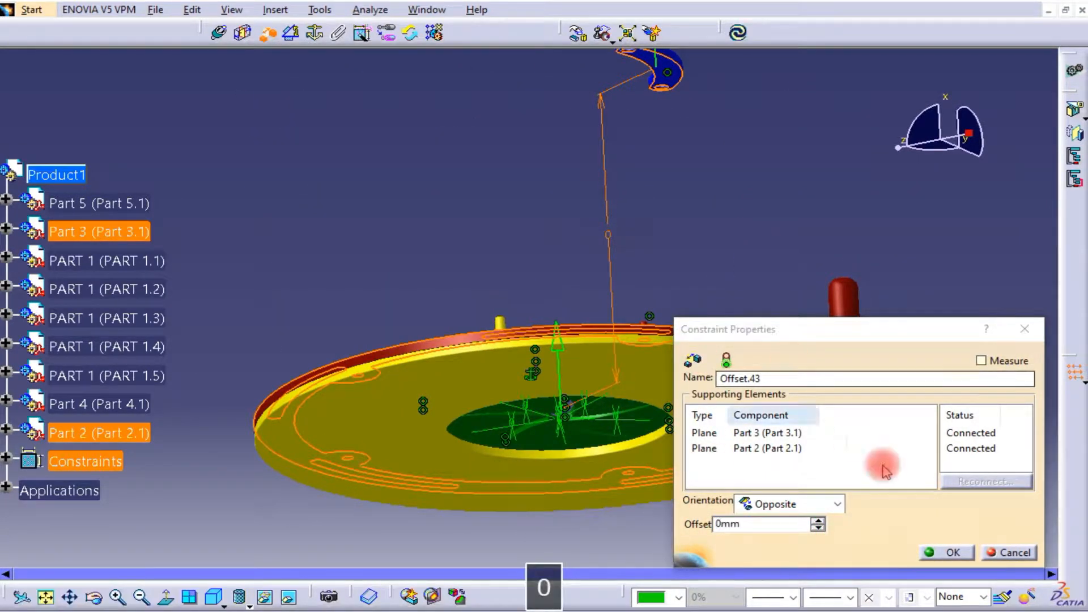
{"action": "left_click", "coordinate": [941, 553]}
{"action": "left_click", "coordinate": [738, 33]}
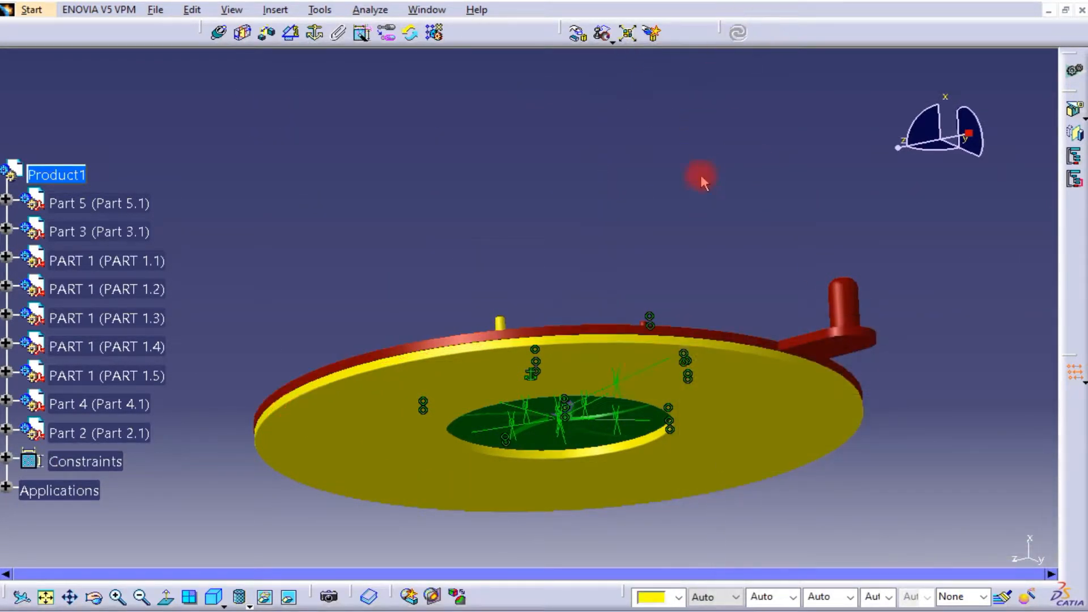
- Create a second instance of the blue link (Part 2) in Product1
{"action": "middle_click_drag", "start_coordinate": [699, 172], "coordinate": [469, 323]}
{"action": "right_click", "coordinate": [131, 435]}
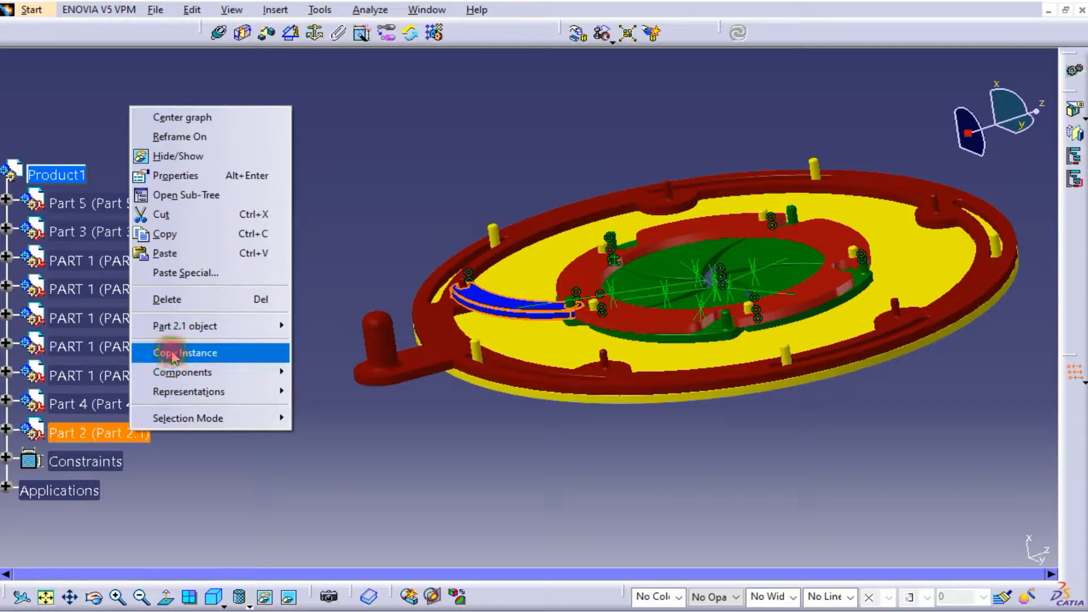
{"action": "left_click", "coordinate": [172, 356]}
- Try to paste the copied component into Product1
{"action": "right_click", "coordinate": [51, 175]}
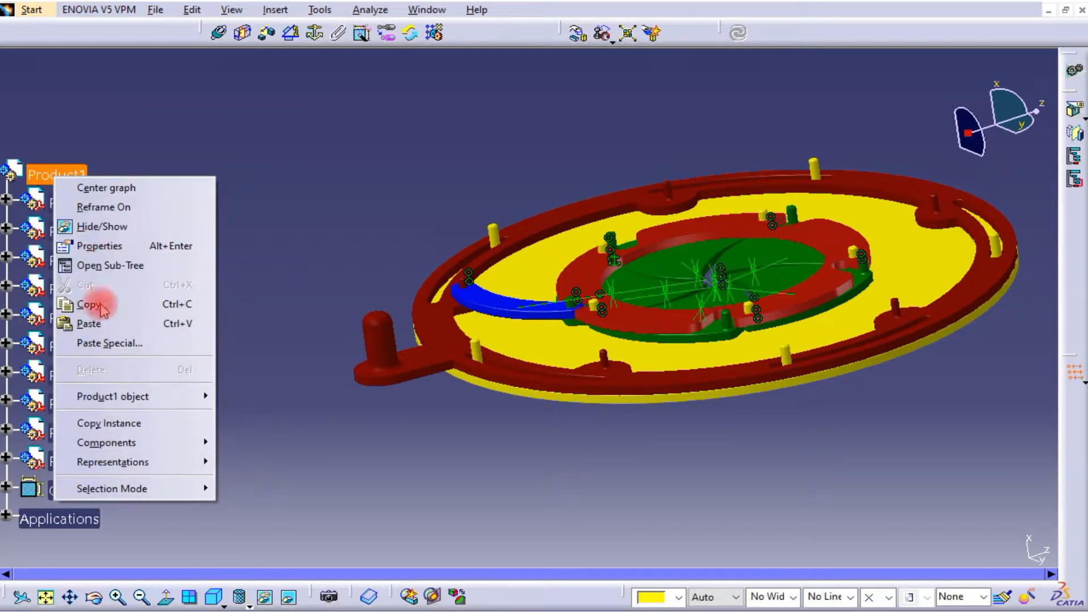
{"action": "left_click", "coordinate": [91, 323]}
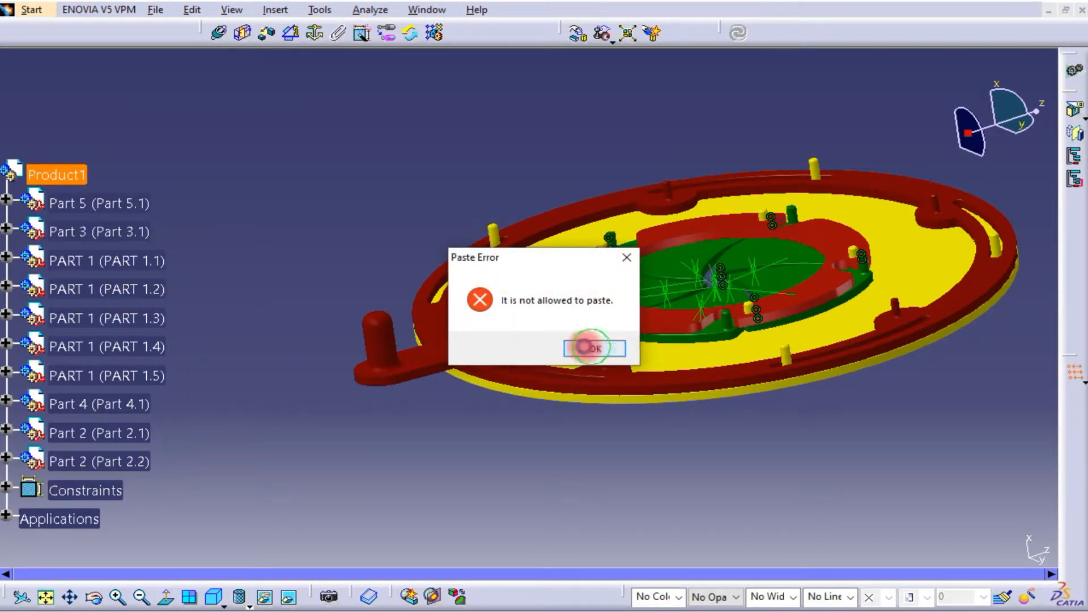
{"action": "left_click", "coordinate": [589, 347]}
- Move the second blue link (Part 2.2) along the X axis until it is clear above the assembly
{"action": "left_click", "coordinate": [123, 344]}
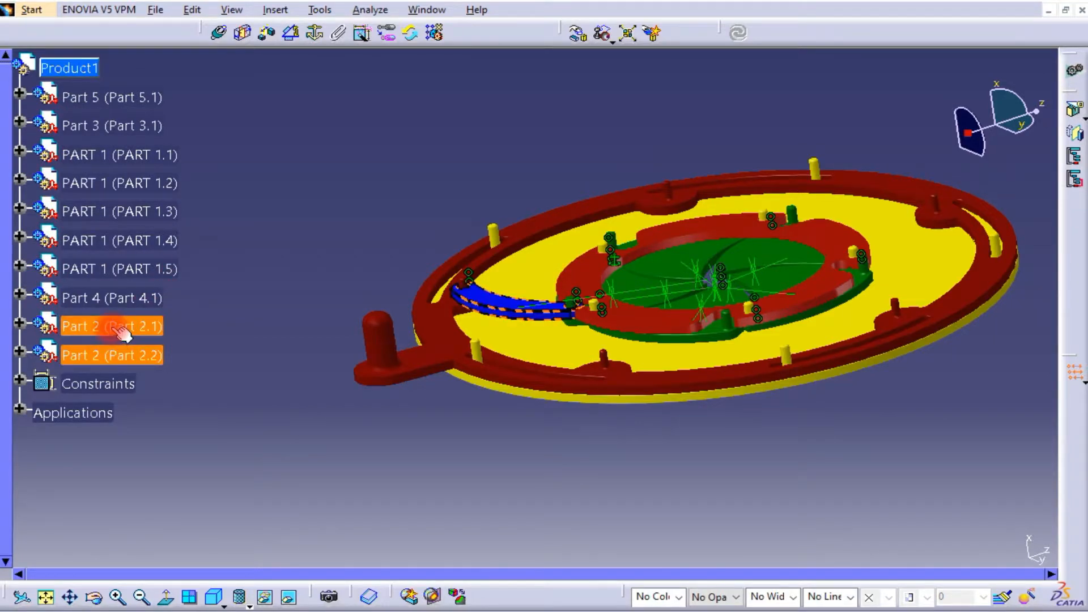
{"action": "left_click", "coordinate": [122, 332]}
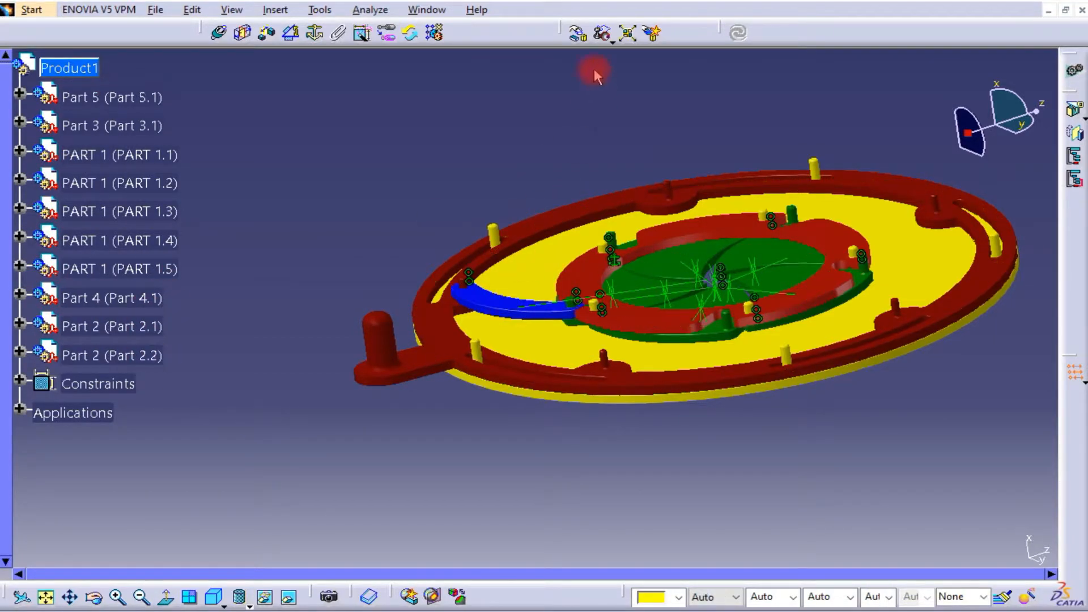
{"action": "left_click", "coordinate": [579, 34]}
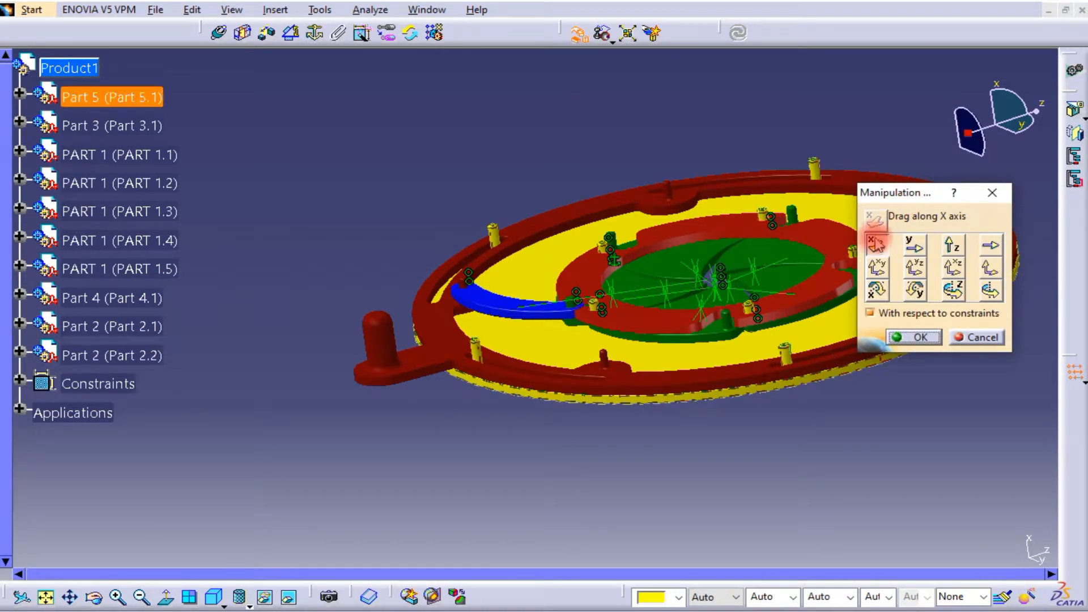
{"action": "left_click_drag", "start_coordinate": [544, 314], "coordinate": [529, 119]}
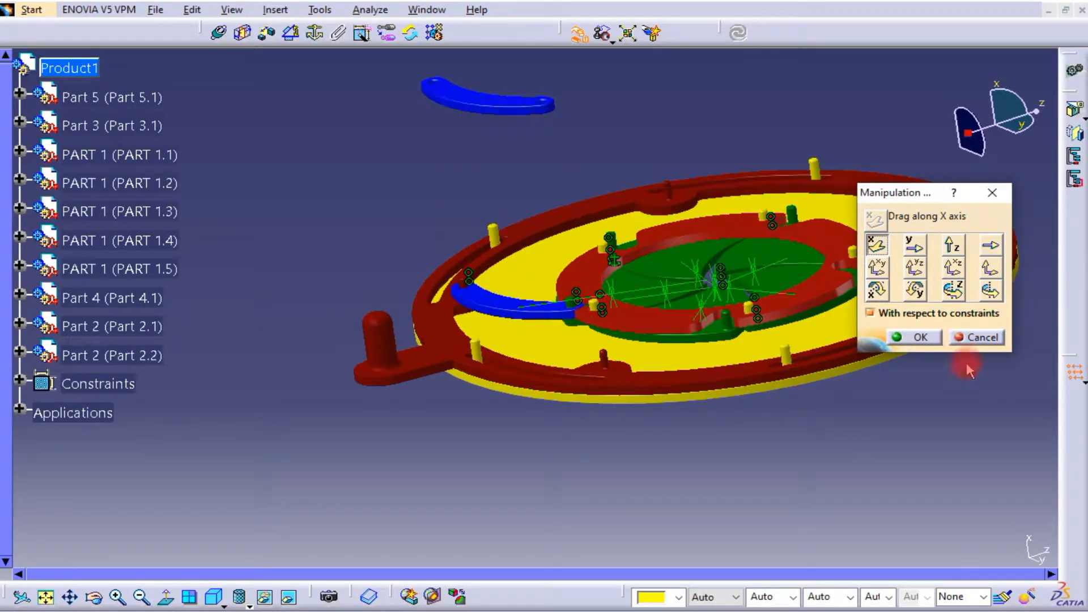
{"action": "left_click", "coordinate": [920, 337]}
- Make one end hole axis of the second blue link coincident with the pin axis of the neighbouring green blade and update the assembly
{"action": "middle_click_drag", "start_coordinate": [347, 211], "coordinate": [393, 255]}
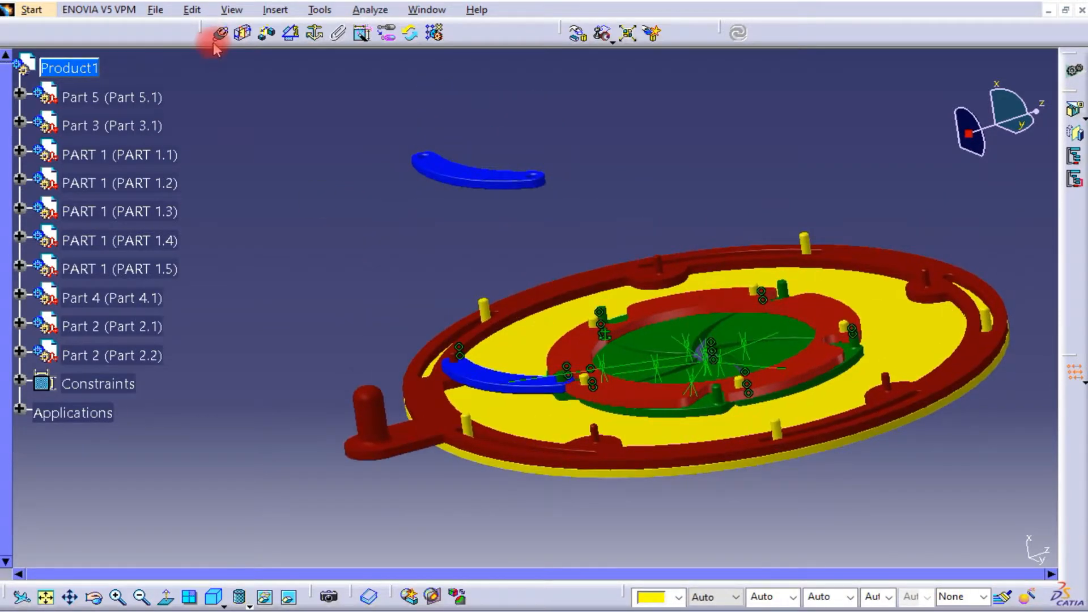
{"action": "middle_click_drag", "start_coordinate": [573, 176], "coordinate": [570, 105]}
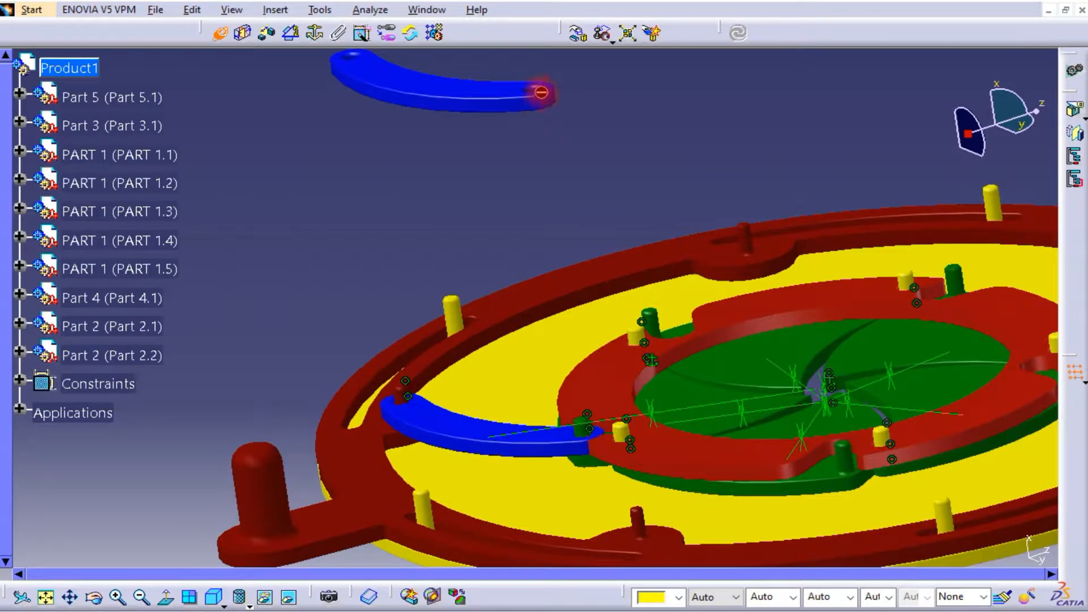
{"action": "middle_click_drag", "start_coordinate": [554, 153], "coordinate": [589, 196]}
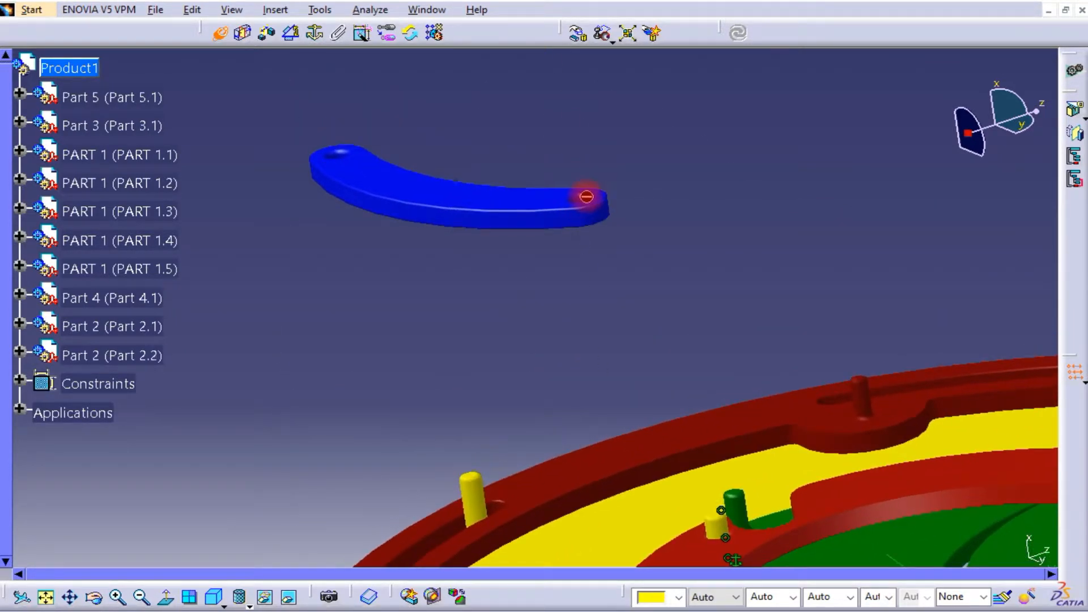
{"action": "left_click", "coordinate": [588, 199]}
{"action": "middle_click_drag", "start_coordinate": [556, 238], "coordinate": [503, 220]}
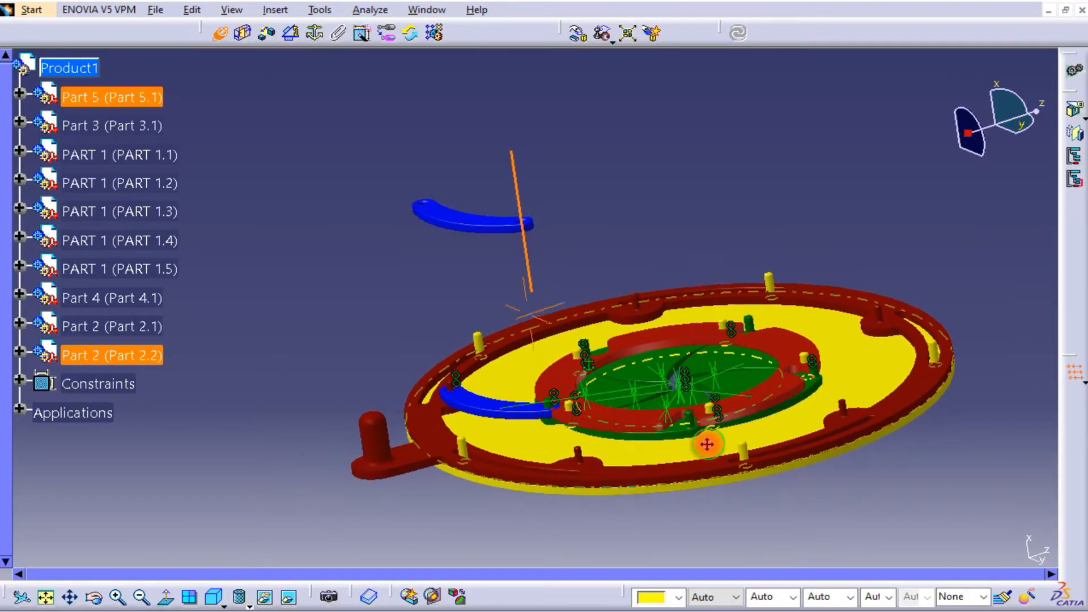
{"action": "middle_click_drag", "start_coordinate": [707, 444], "coordinate": [651, 455]}
{"action": "left_click", "coordinate": [659, 469]}
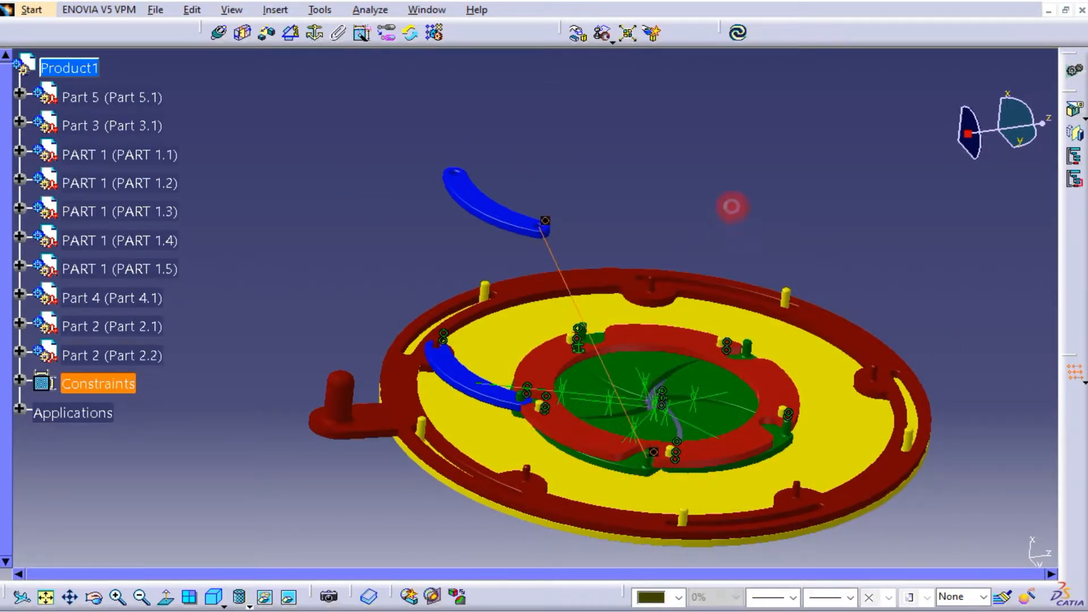
{"action": "left_click", "coordinate": [736, 38]}
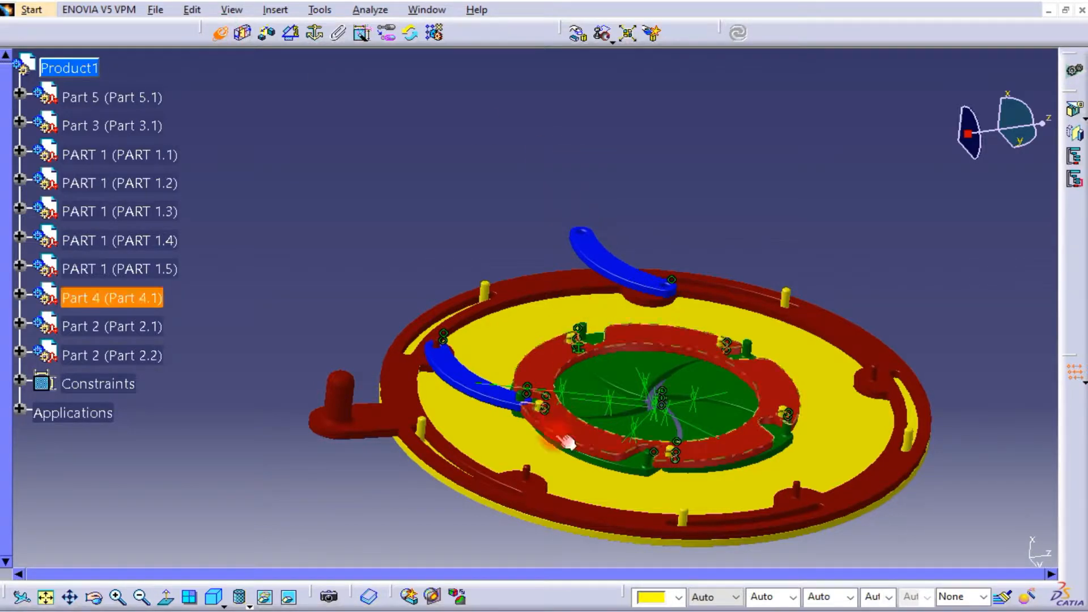
- Make the second blue link's other hole axis coincident with the axis of the next pin on the dark red ring
{"action": "left_click", "coordinate": [537, 479]}
{"action": "middle_click_drag", "start_coordinate": [609, 196], "coordinate": [609, 177], "text": "ctrl"}
{"action": "middle_click_drag", "start_coordinate": [609, 177], "coordinate": [618, 317]}
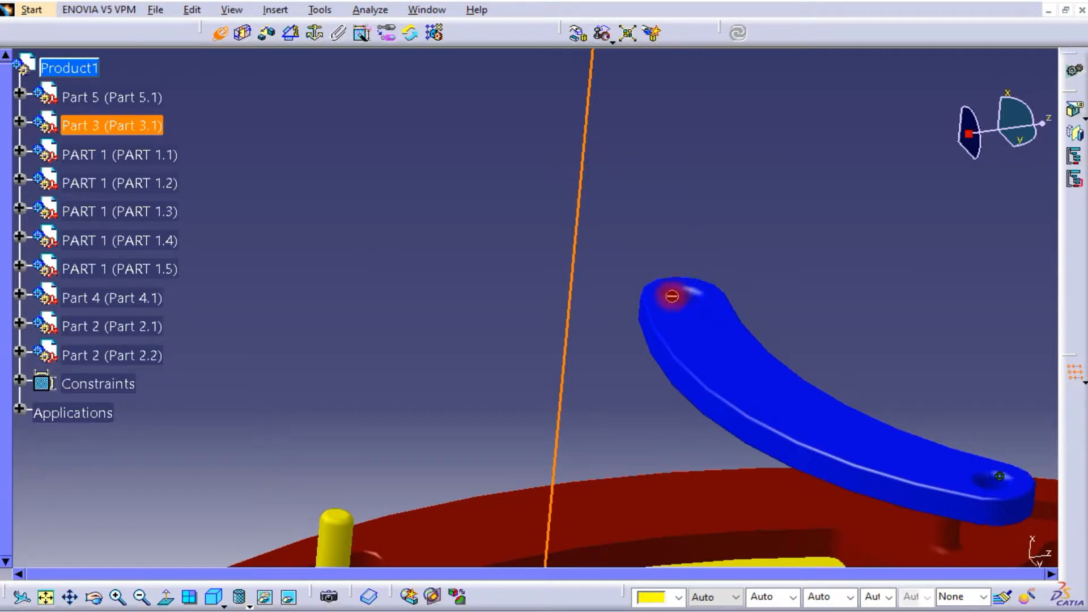
{"action": "left_click", "coordinate": [687, 302]}
{"action": "middle_click_drag", "start_coordinate": [736, 216], "coordinate": [705, 325], "text": "ctrl"}
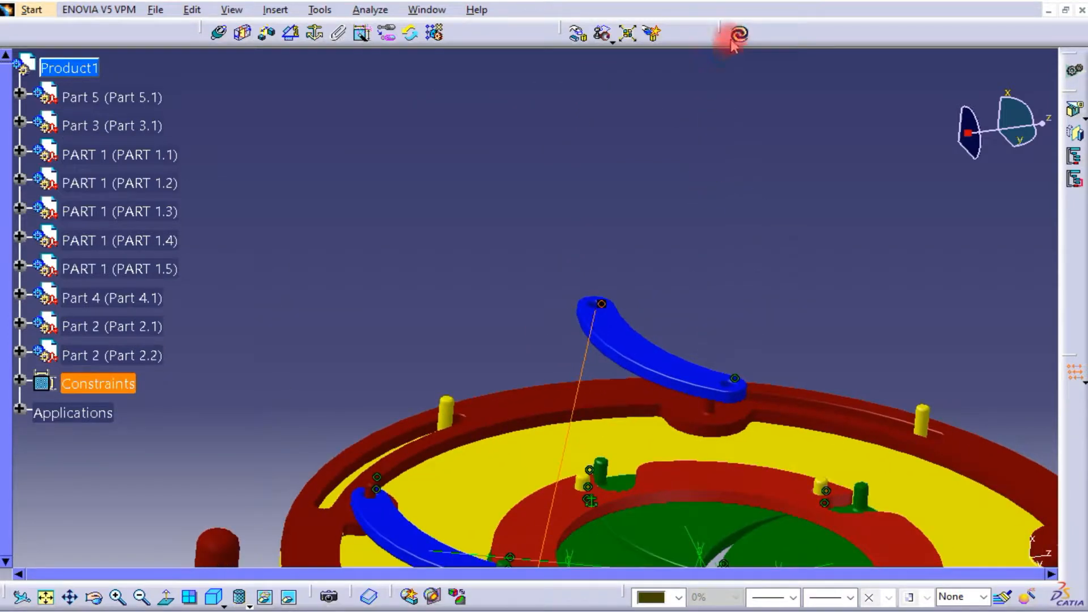
- Update the assembly, then offset the second blue link's underside 0 mm from the dark red ring's top face and update again
{"action": "left_click", "coordinate": [736, 35]}
{"action": "middle_click_drag", "start_coordinate": [696, 186], "coordinate": [556, 337]}
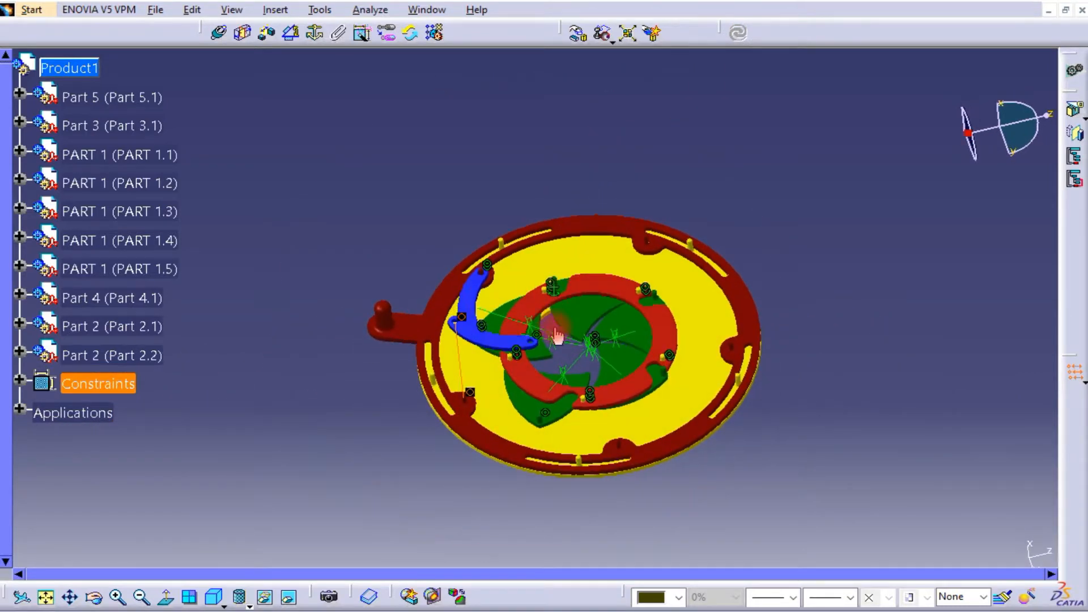
{"action": "middle_click_drag", "start_coordinate": [477, 285], "coordinate": [394, 79]}
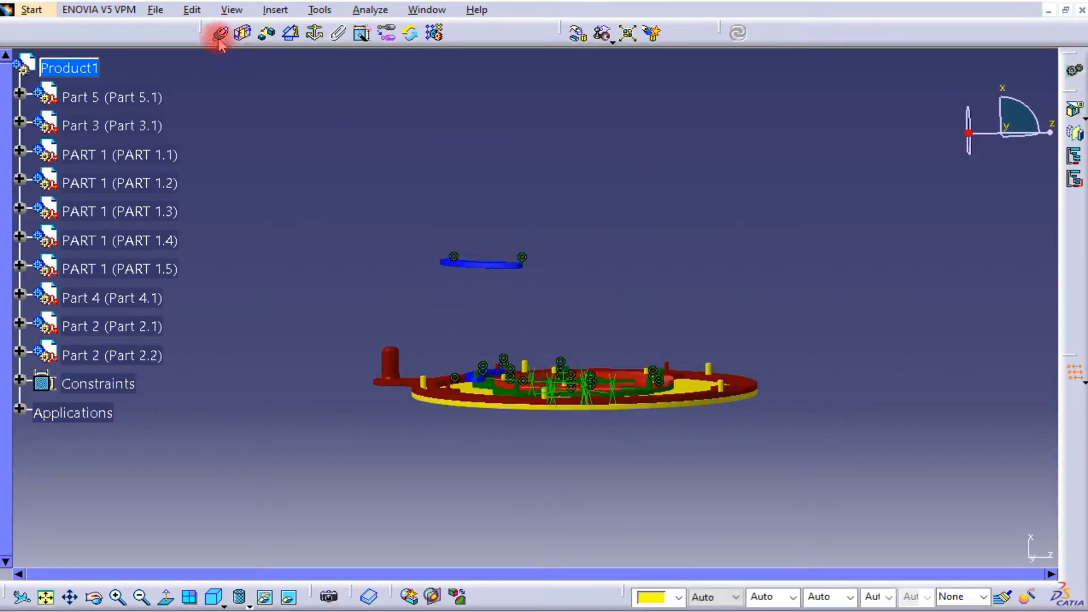
{"action": "middle_click_drag", "start_coordinate": [467, 340], "coordinate": [530, 107]}
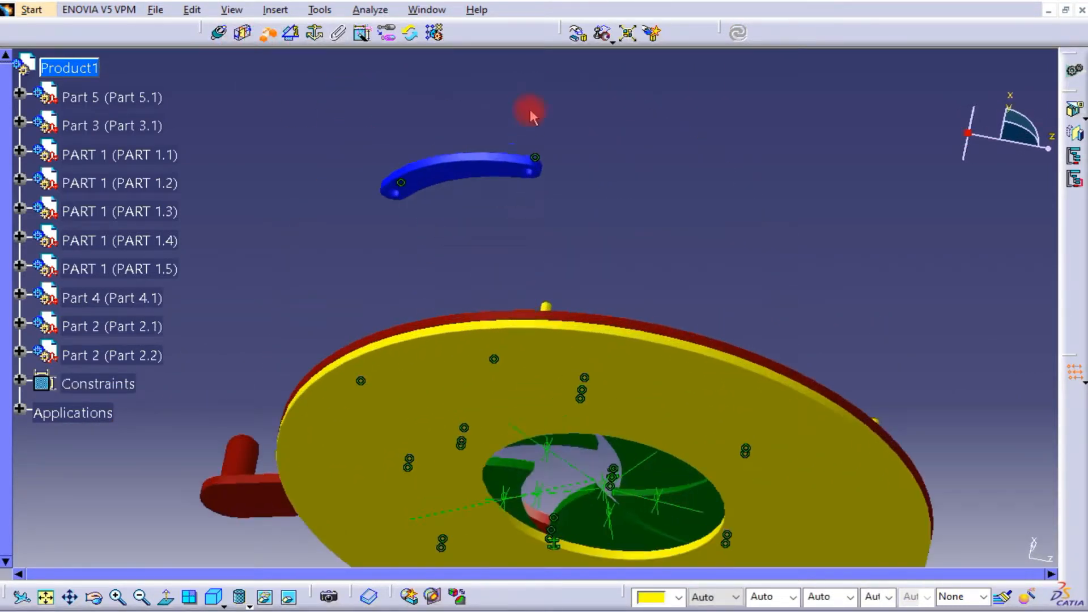
{"action": "middle_click_drag", "start_coordinate": [473, 177], "coordinate": [439, 474]}
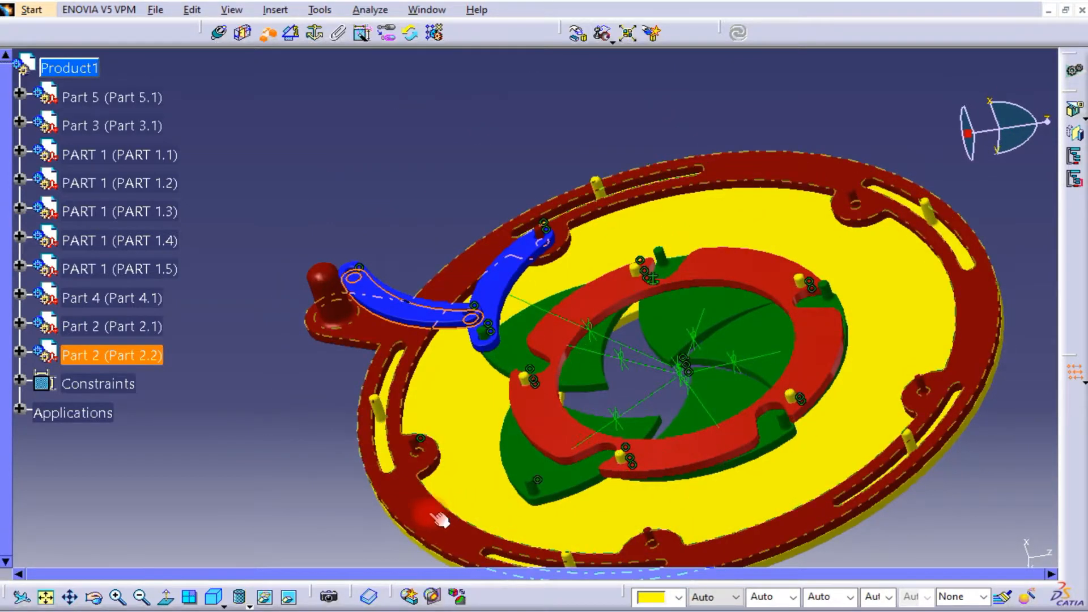
{"action": "left_click", "coordinate": [476, 453]}
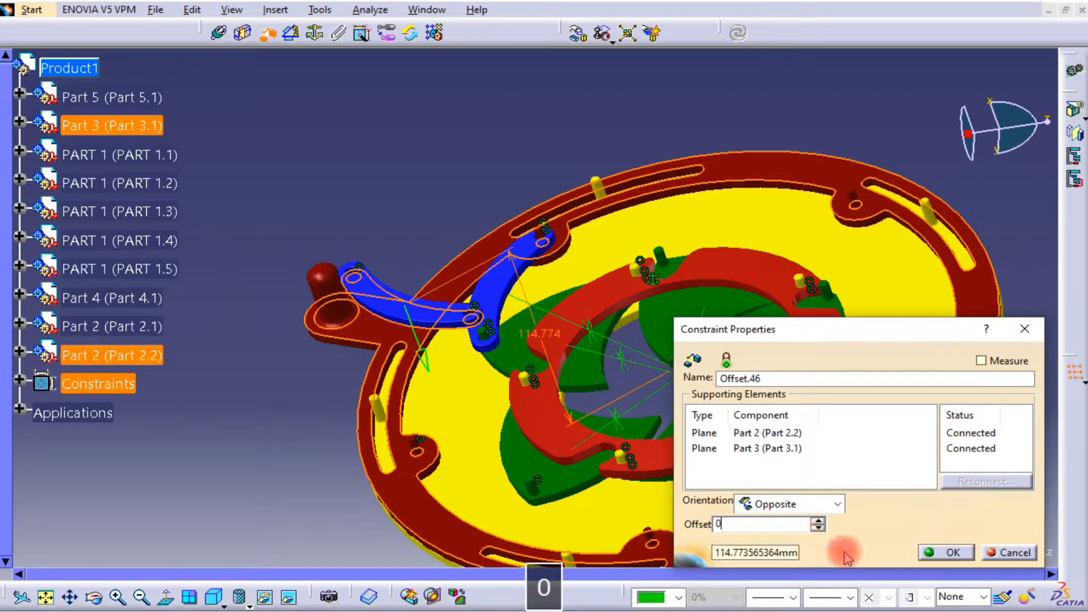
{"action": "left_click", "coordinate": [937, 552]}
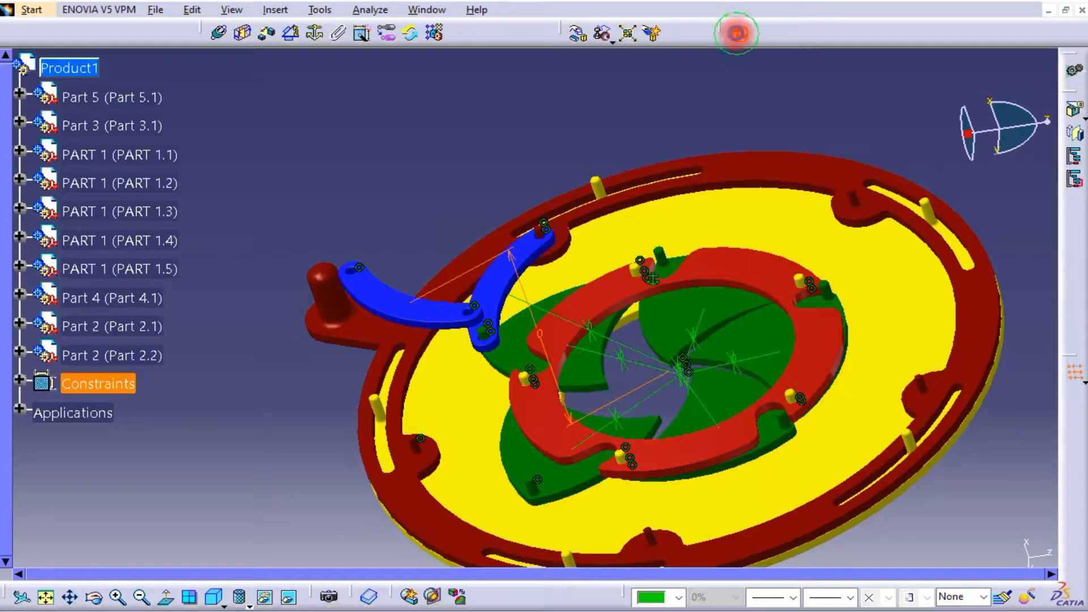
{"action": "left_click", "coordinate": [737, 33]}
- Copy the second blue link (Part 2.2) as an instance and paste it into Product1
{"action": "middle_click_drag", "start_coordinate": [488, 292], "coordinate": [561, 389]}
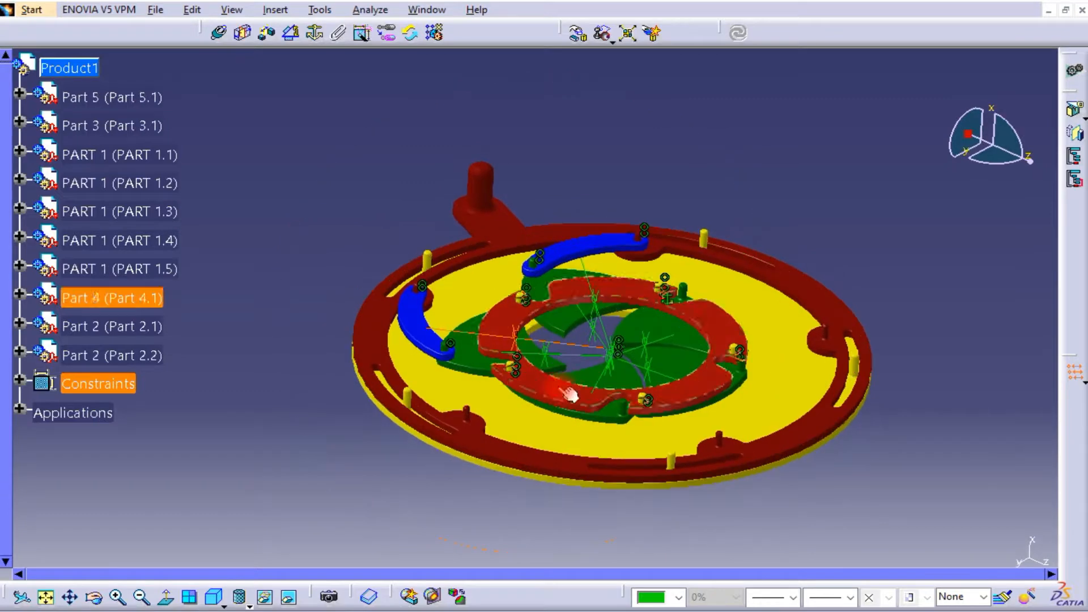
{"action": "right_click", "coordinate": [135, 354]}
{"action": "left_click", "coordinate": [181, 274]}
{"action": "left_click", "coordinate": [48, 86]}
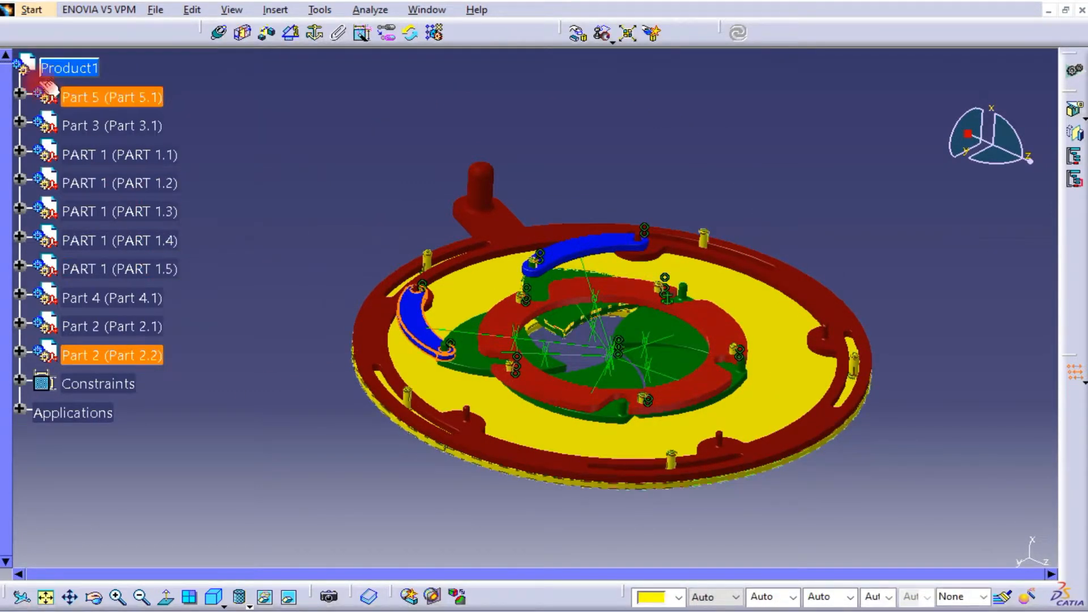
{"action": "left_click", "coordinate": [56, 68]}
{"action": "right_click", "coordinate": [42, 68]}
{"action": "left_click", "coordinate": [82, 212]}
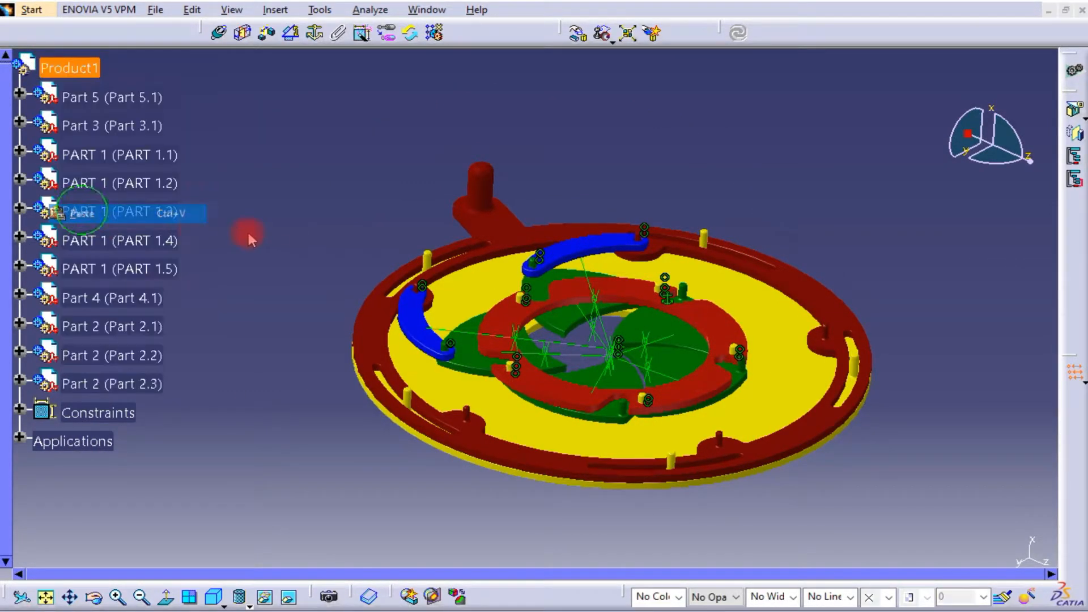
{"action": "left_click", "coordinate": [588, 350]}
{"action": "left_click", "coordinate": [48, 386]}
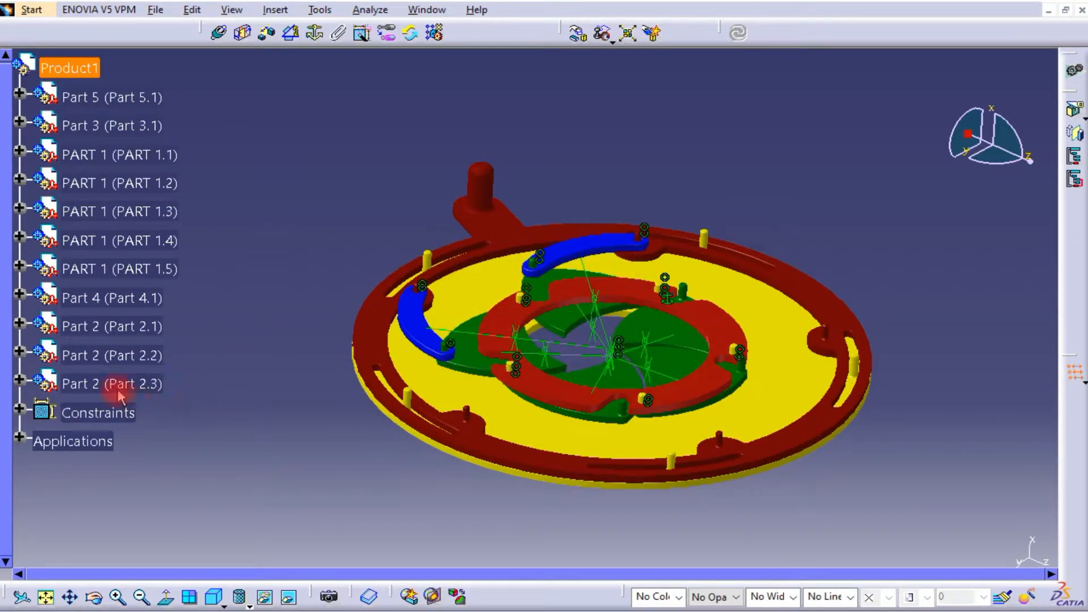
- Move the third blue link (Part 2.3) along the X axis until it is clear above the assembly
{"action": "left_click", "coordinate": [576, 34]}
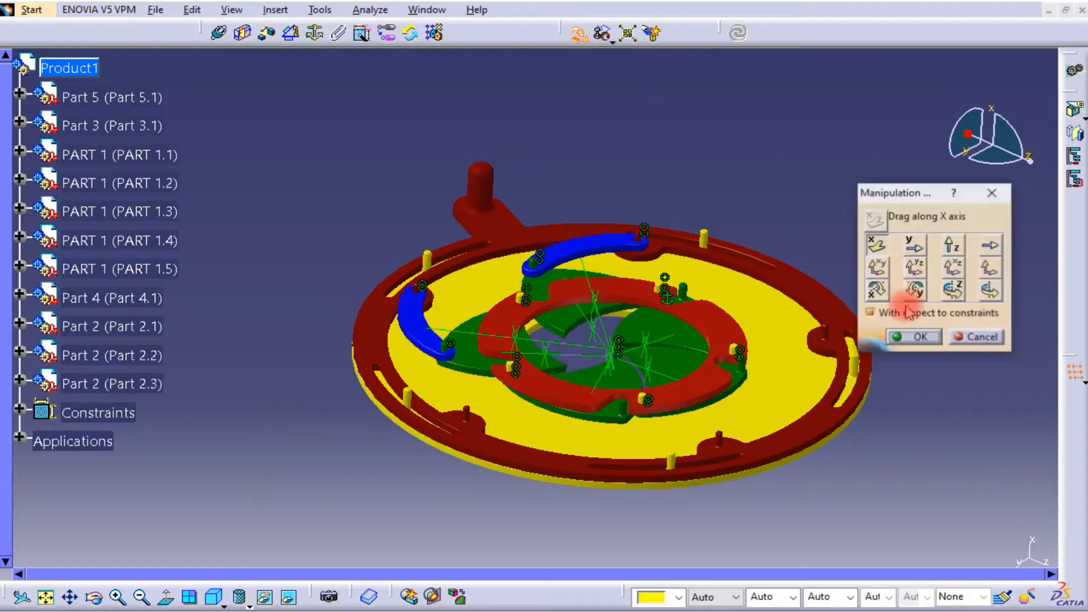
{"action": "left_click_drag", "start_coordinate": [418, 342], "coordinate": [432, 138]}
{"action": "left_click", "coordinate": [910, 337]}
- Make one end hole axis of the third blue link coincident with the next green blade's pin axis and update the assembly
{"action": "middle_click_drag", "start_coordinate": [322, 238], "coordinate": [346, 238]}
{"action": "middle_click_drag", "start_coordinate": [488, 151], "coordinate": [538, 130]}
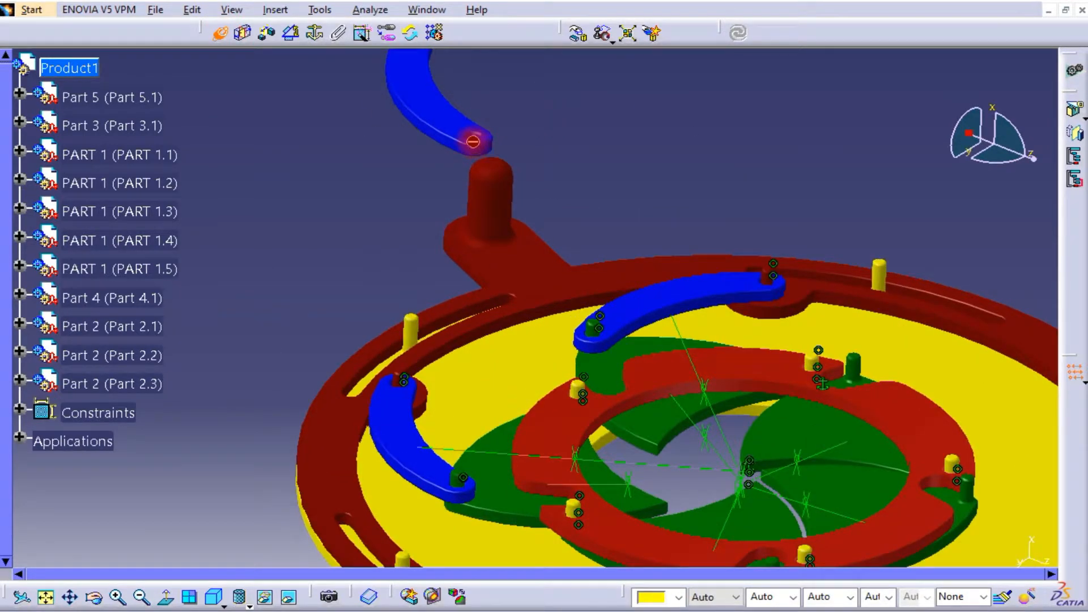
{"action": "mouse_move", "coordinate": [488, 142]}
{"action": "middle_mouse_down"}
{"action": "mouse_move", "coordinate": [517, 164]}
{"action": "mouse_move", "coordinate": [490, 105]}
{"action": "mouse_move", "coordinate": [499, 207]}
{"action": "mouse_move", "coordinate": [490, 136]}
{"action": "middle_mouse_up"}
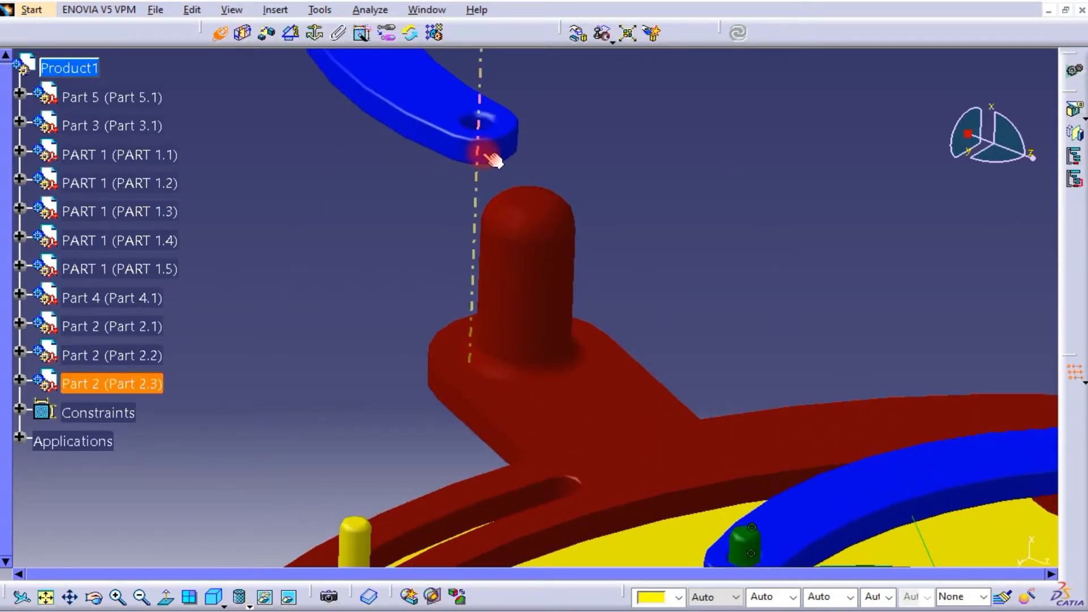
{"action": "middle_click_drag", "start_coordinate": [474, 168], "coordinate": [639, 374]}
{"action": "left_click", "coordinate": [639, 368]}
{"action": "middle_click_drag", "start_coordinate": [539, 326], "coordinate": [583, 243]}
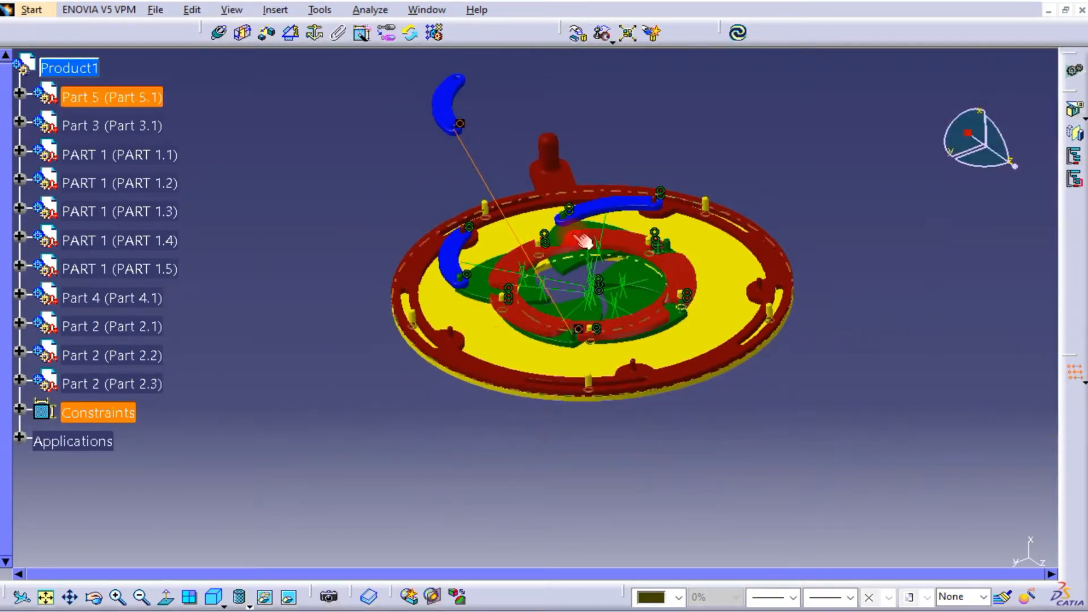
{"action": "left_click", "coordinate": [735, 34]}
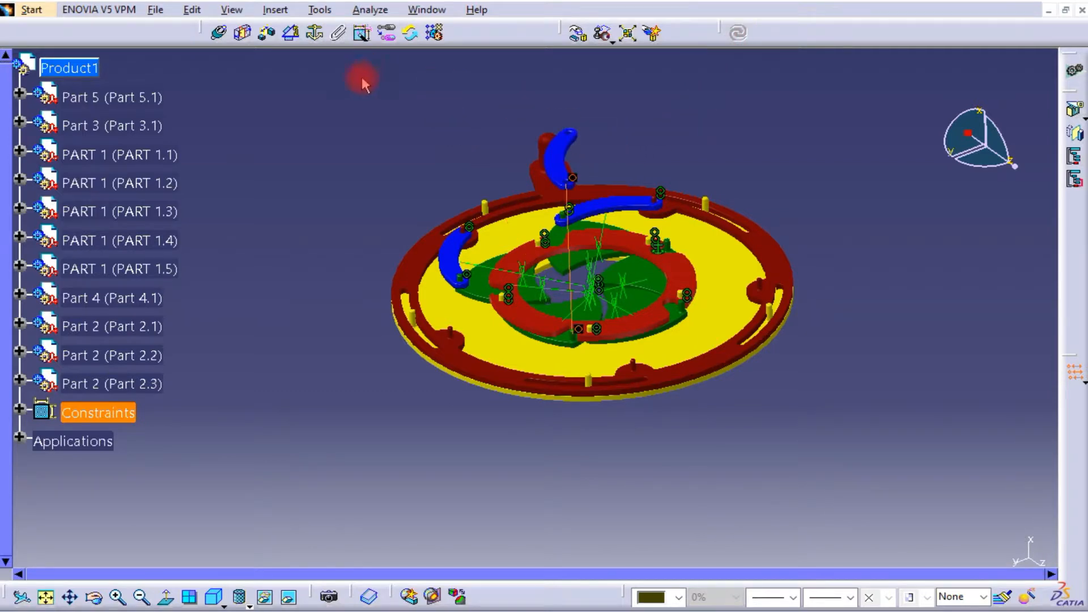
- Try to rotate the third blue link around the X axis
{"action": "left_click", "coordinate": [573, 34]}
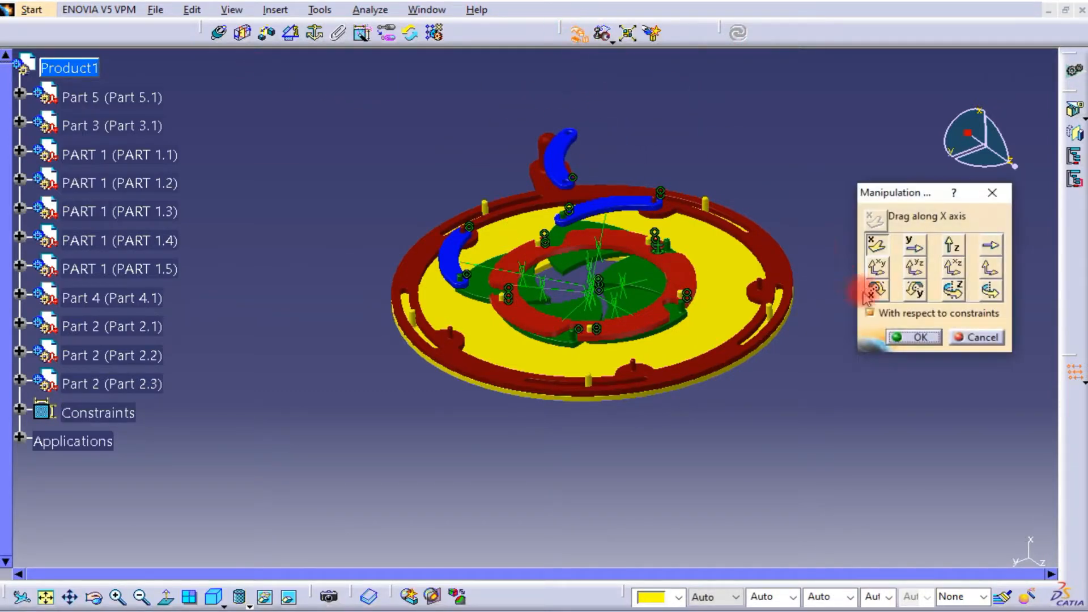
{"action": "left_click_drag", "start_coordinate": [570, 150], "coordinate": [610, 205]}
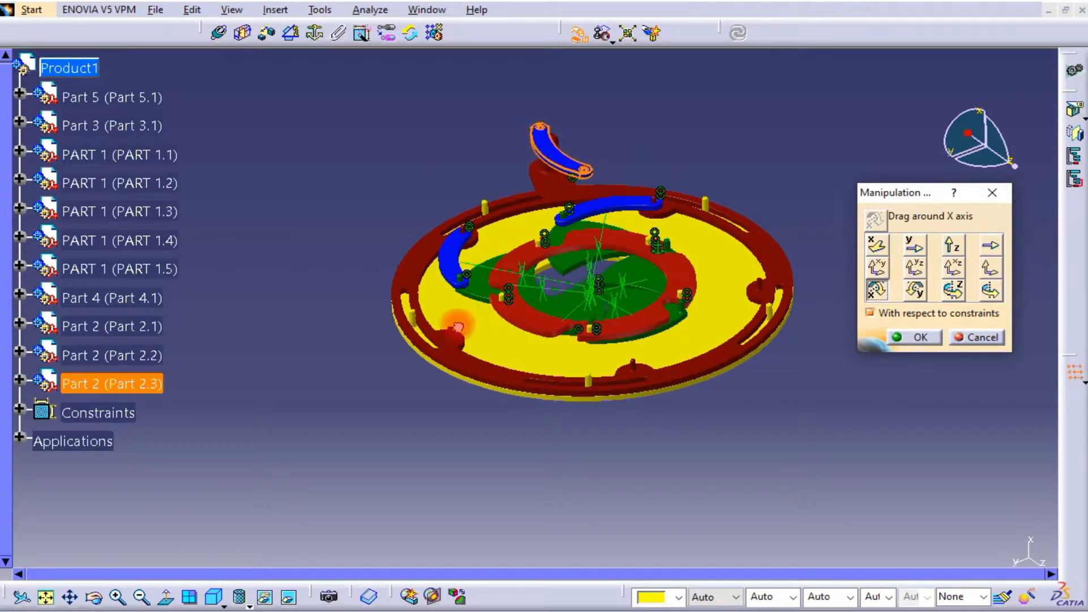
{"action": "left_click", "coordinate": [197, 343]}
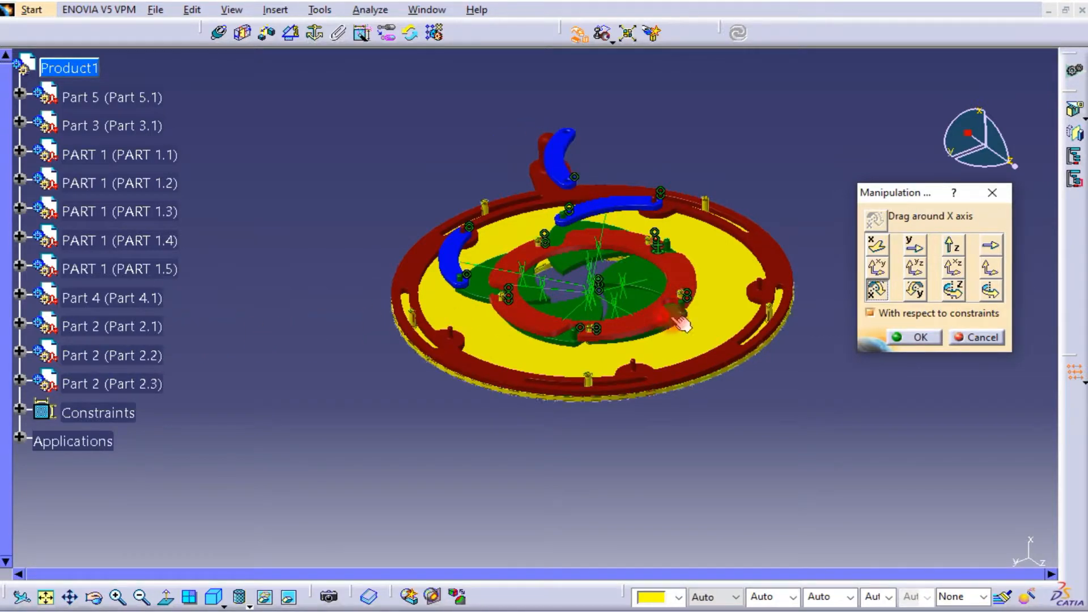
{"action": "left_click", "coordinate": [917, 338]}
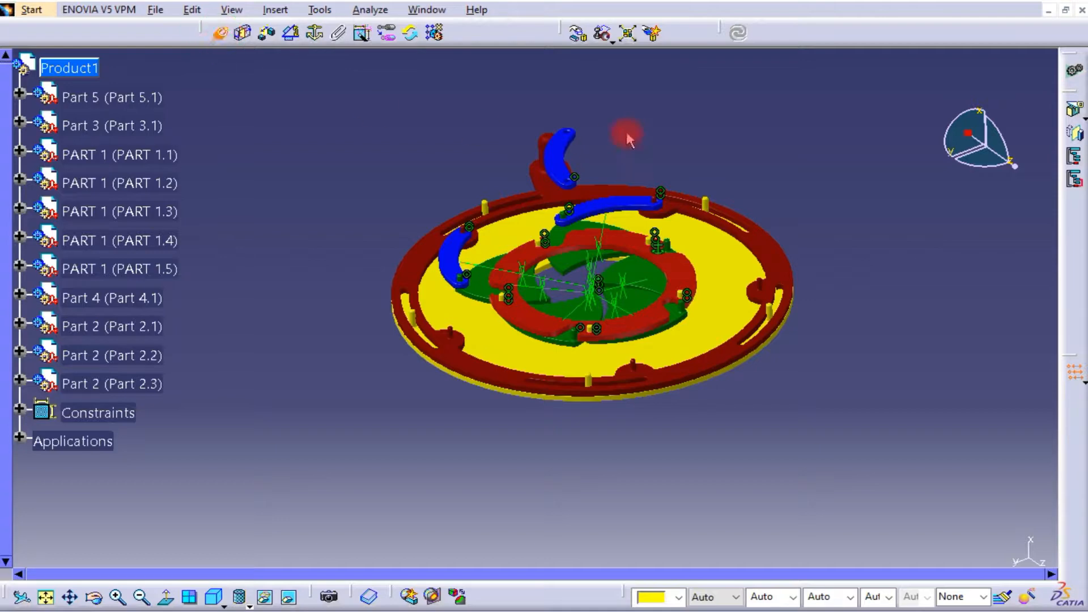
- Make the third blue link's other hole axis coincident with the next dark red ring pin's axis and update the assembly
{"action": "middle_click_drag", "start_coordinate": [574, 107], "coordinate": [603, 36], "text": "ctrl"}
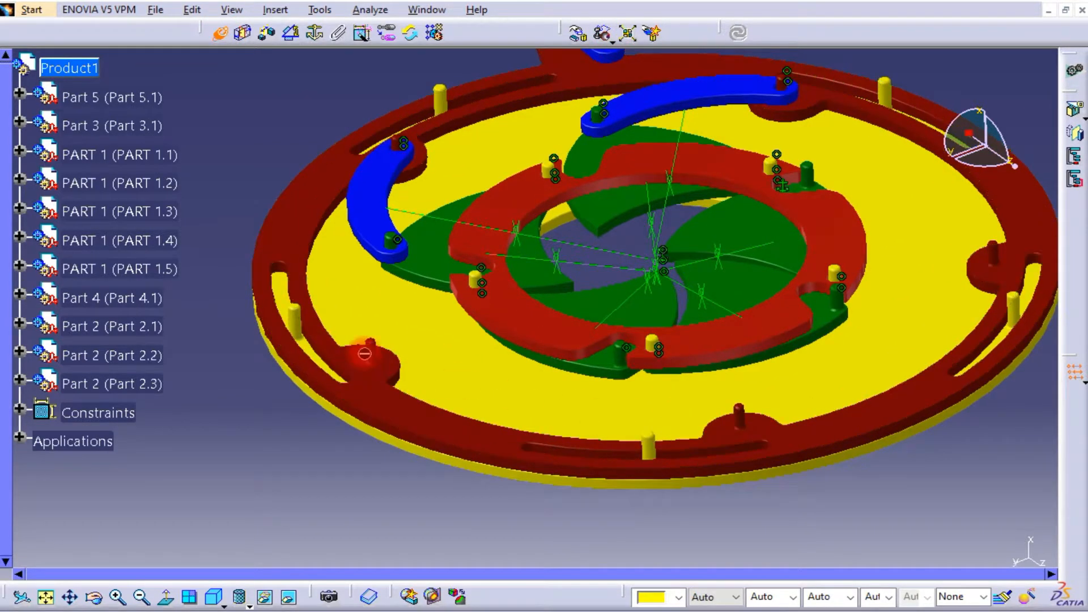
{"action": "left_click", "coordinate": [369, 348]}
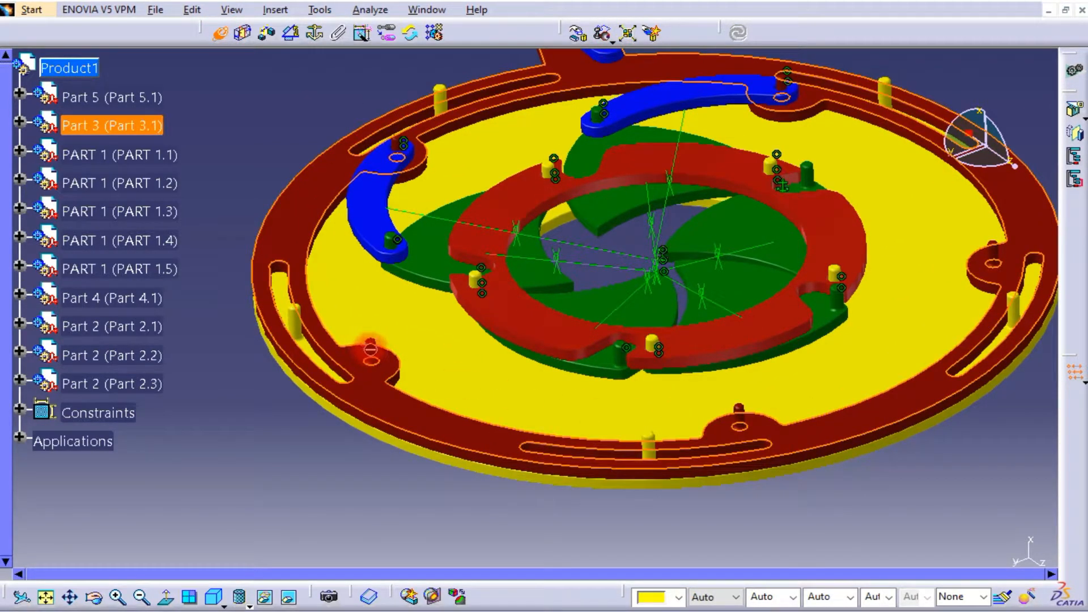
{"action": "middle_click_drag", "start_coordinate": [364, 204], "coordinate": [393, 330]}
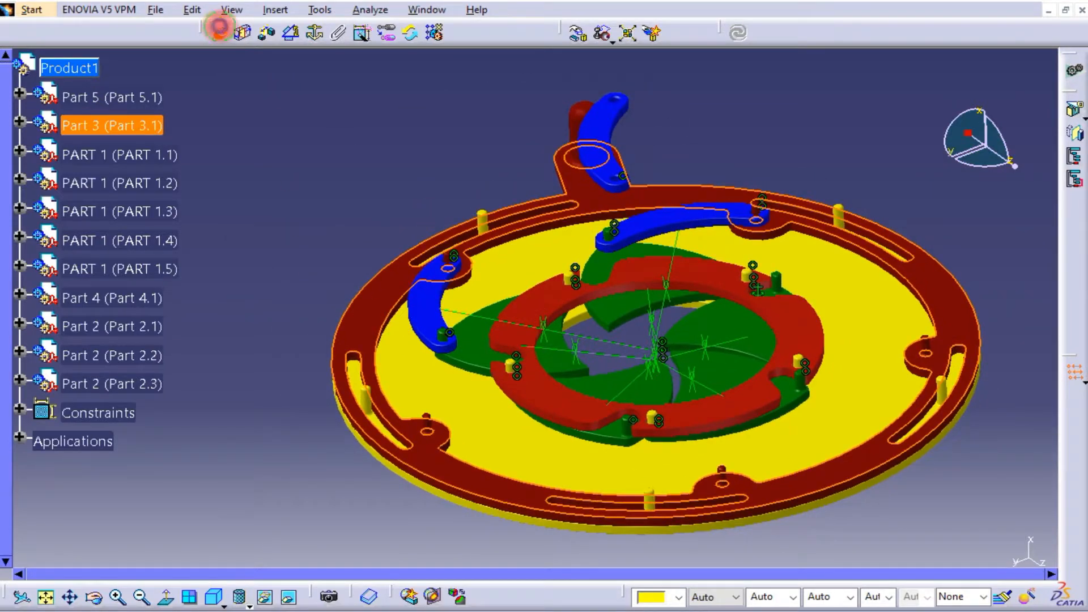
{"action": "left_click", "coordinate": [219, 29]}
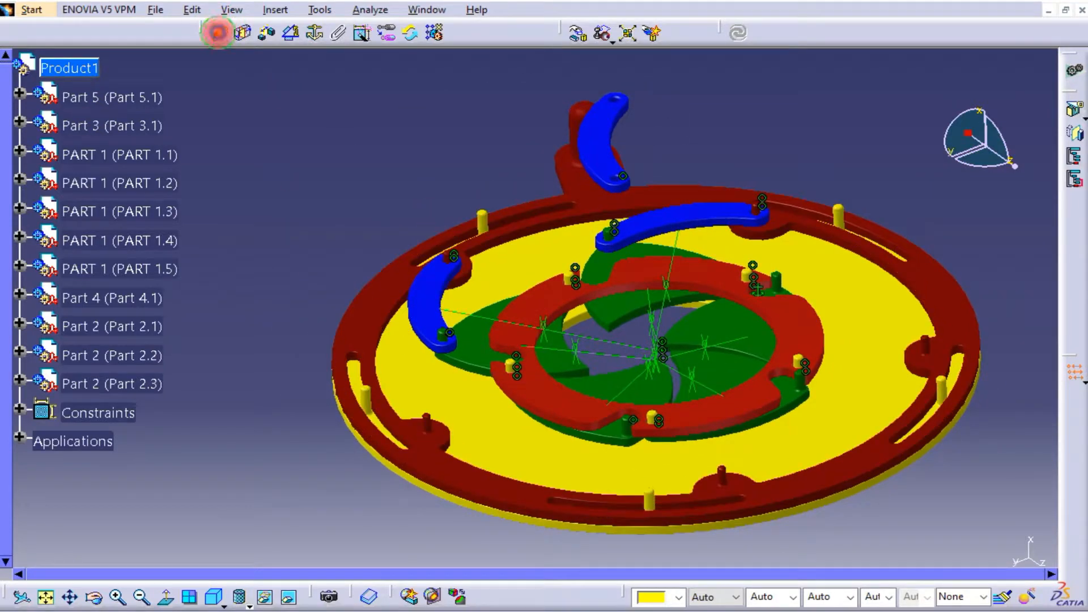
{"action": "left_click", "coordinate": [425, 420]}
{"action": "middle_click_drag", "start_coordinate": [619, 102], "coordinate": [587, 245]}
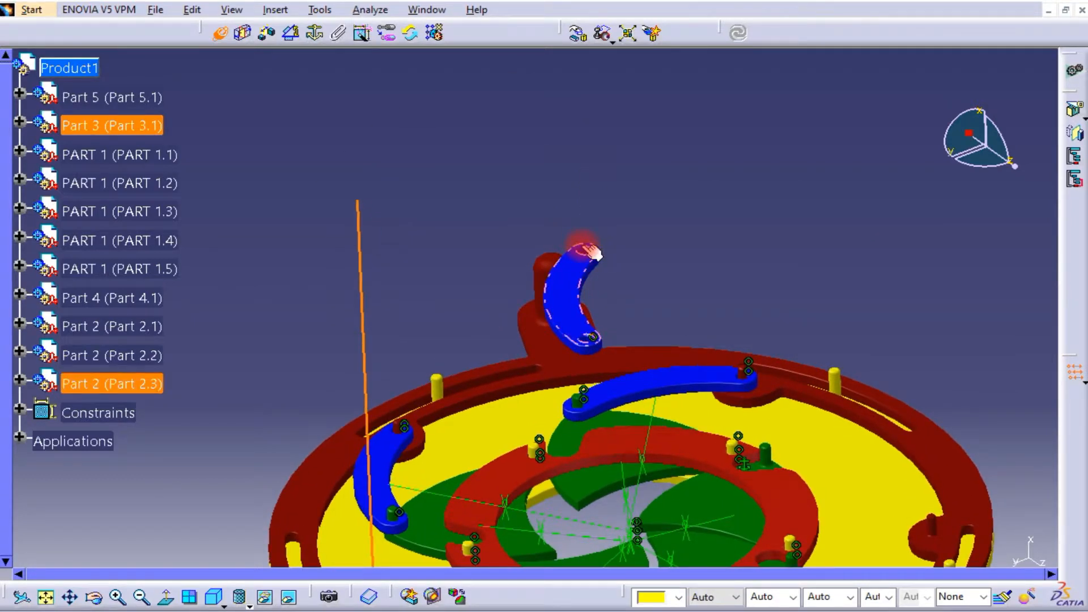
{"action": "middle_click_drag", "start_coordinate": [585, 250], "coordinate": [618, 241]}
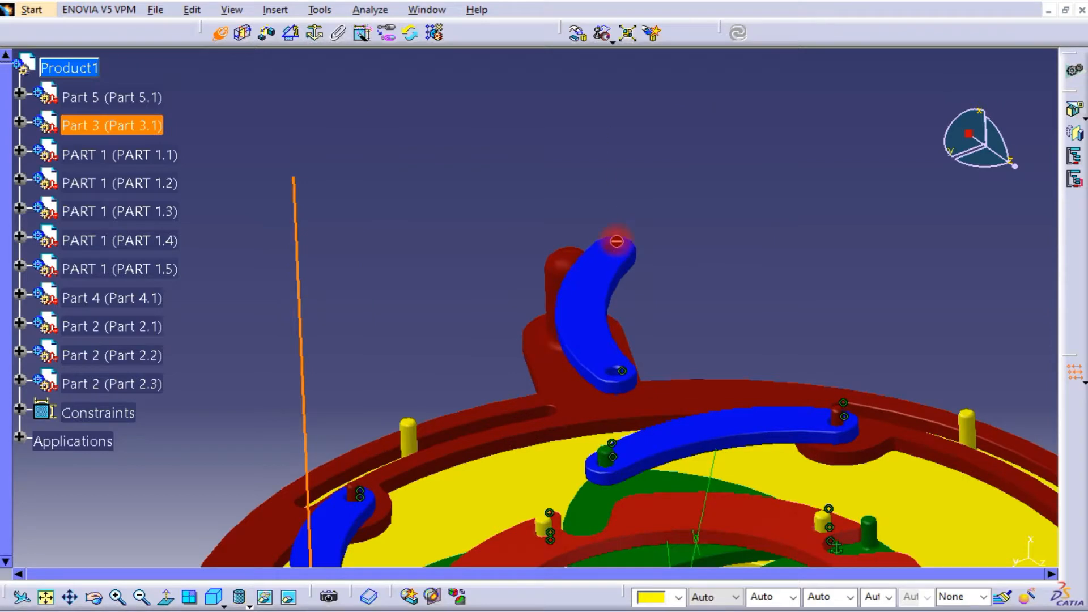
{"action": "left_click", "coordinate": [616, 238]}
{"action": "left_click", "coordinate": [737, 32]}
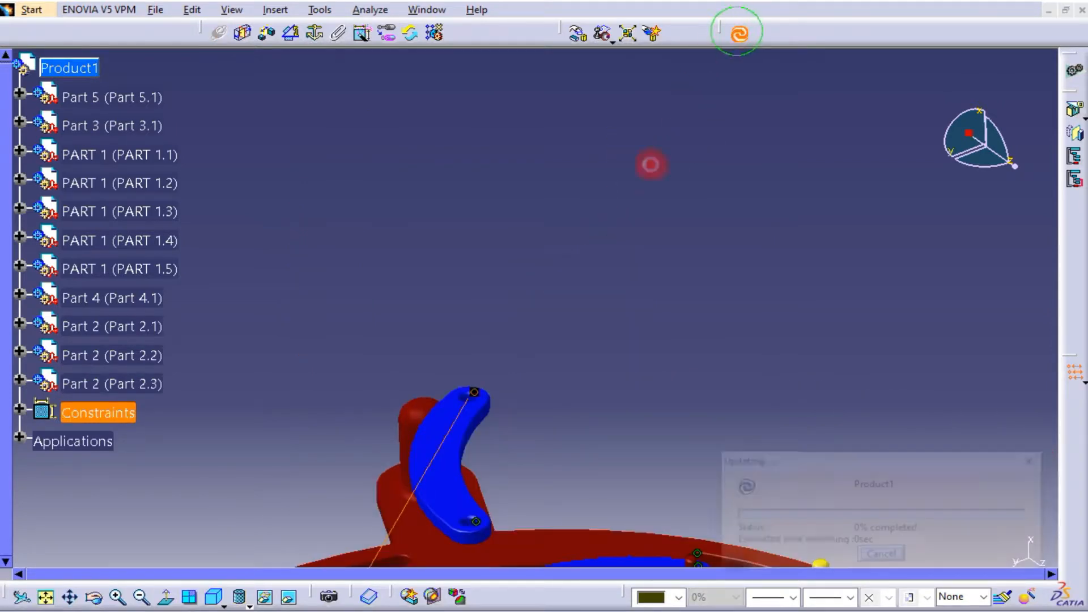
- Offset the third blue link's underside 0 mm from the dark red ring's top face and update the assembly
{"action": "middle_click_drag", "start_coordinate": [601, 139], "coordinate": [336, 153], "text": "ctrl"}
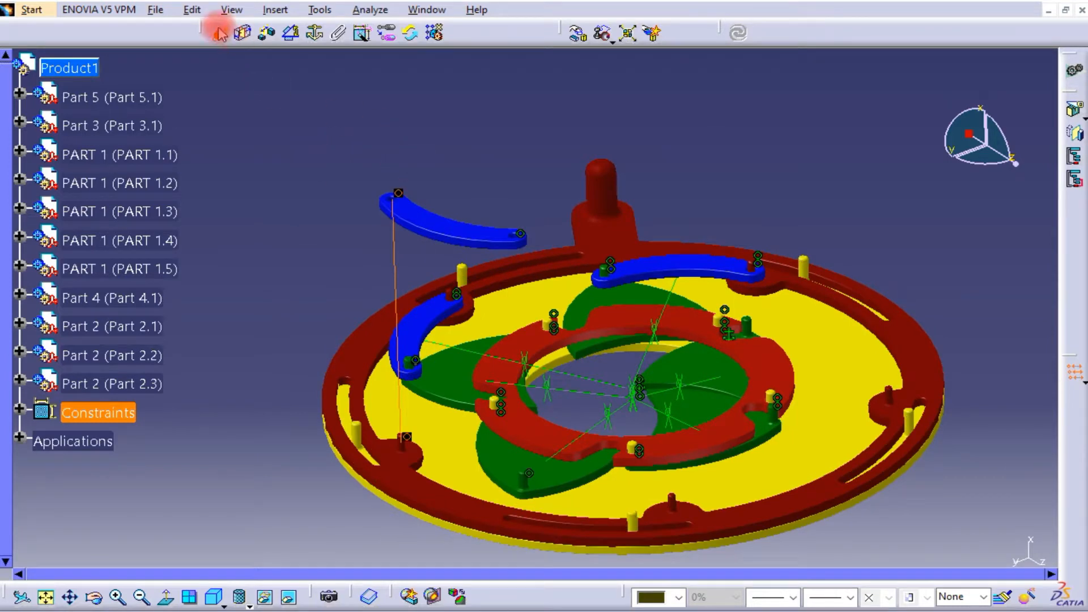
{"action": "left_click", "coordinate": [266, 35]}
{"action": "left_click", "coordinate": [432, 462]}
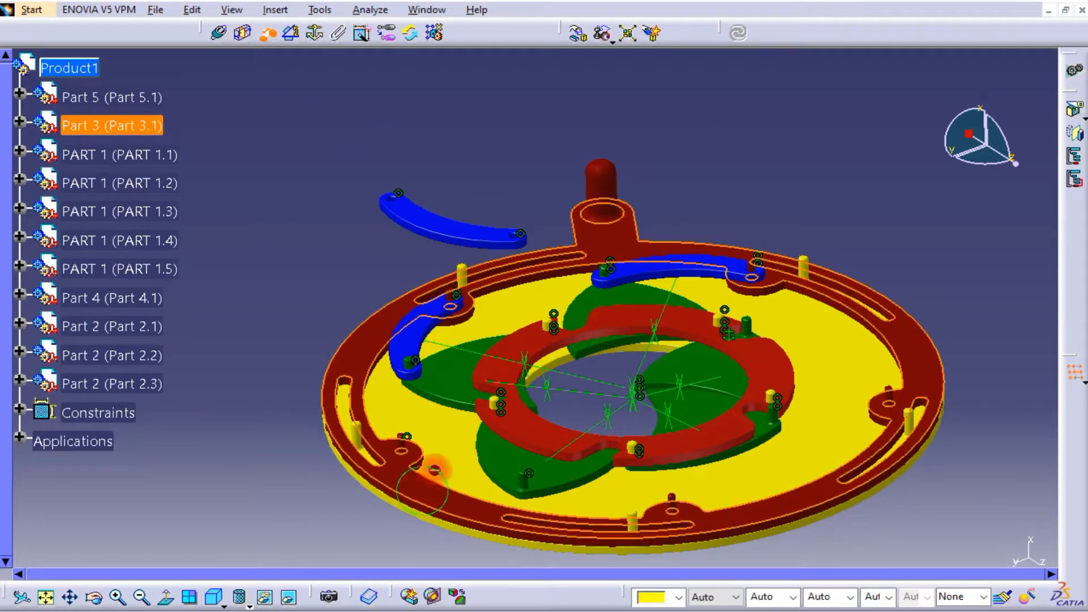
{"action": "middle_click_drag", "start_coordinate": [433, 461], "coordinate": [400, 346]}
{"action": "left_click", "coordinate": [418, 379]}
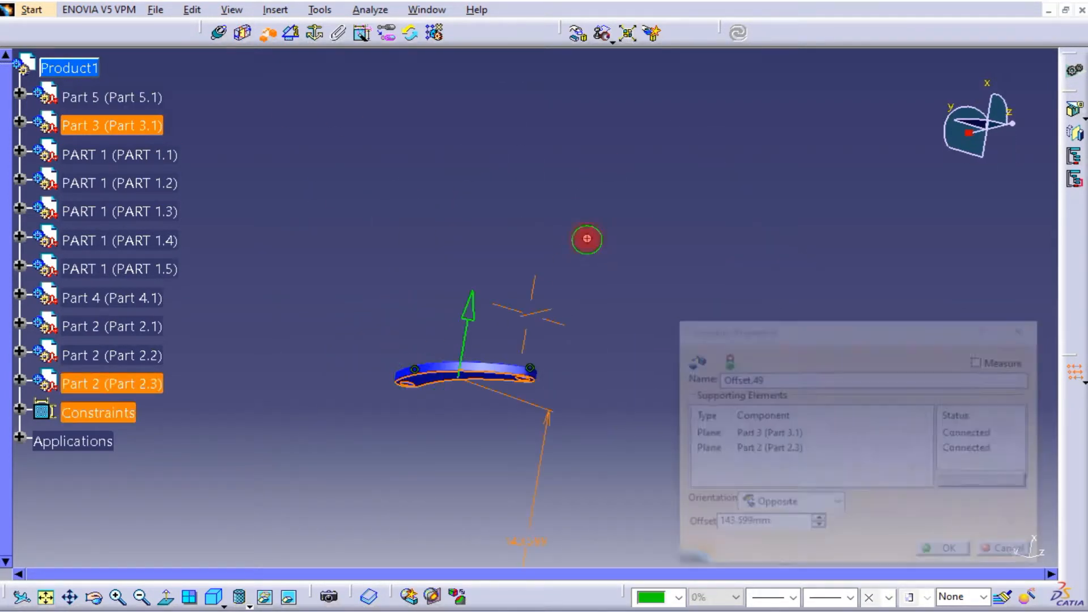
{"action": "middle_click_drag", "start_coordinate": [587, 241], "coordinate": [652, 481], "text": "ctrl"}
{"action": "left_click_drag", "start_coordinate": [717, 524], "coordinate": [765, 524]}
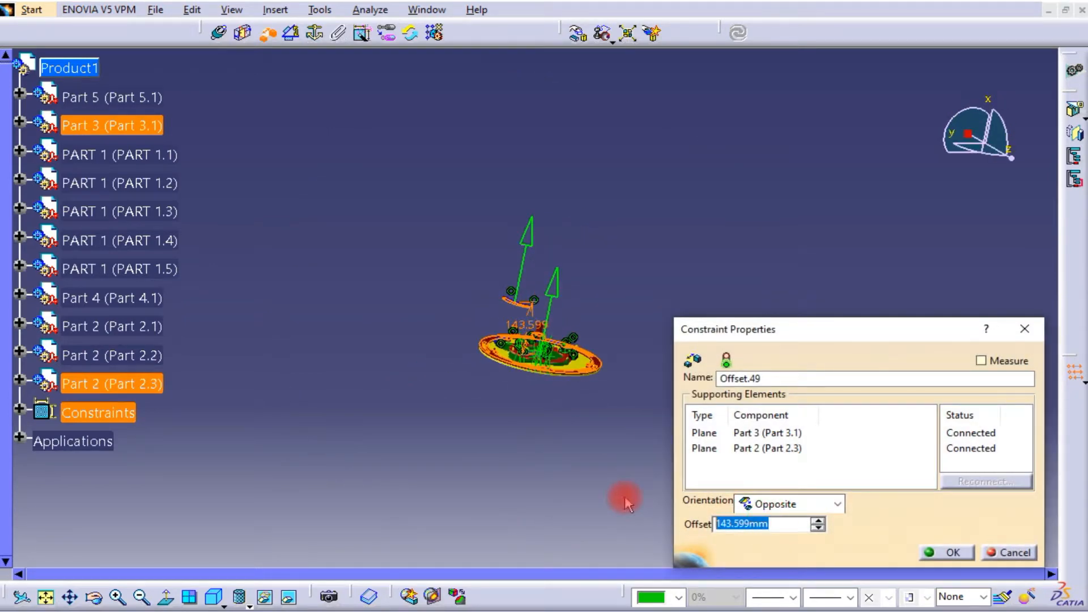
{"action": "type", "text": "0"}
{"action": "left_click", "coordinate": [765, 294]}
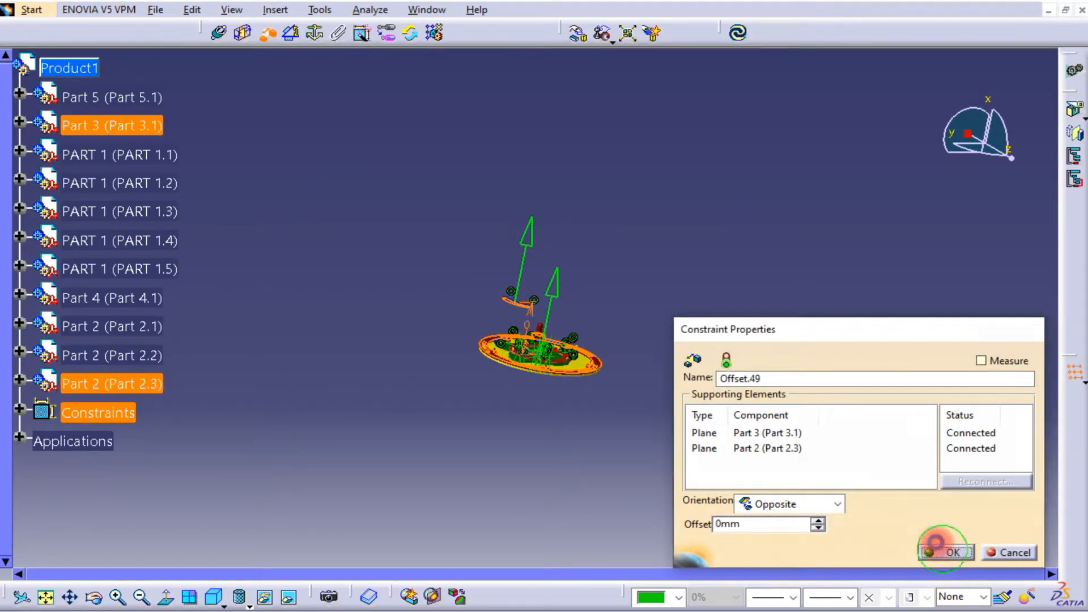
{"action": "left_click", "coordinate": [947, 553]}
{"action": "left_click", "coordinate": [736, 33]}
- Add a fourth blue link by copying the Part 2.1 instance and pasting it into Product1
{"action": "middle_click_drag", "start_coordinate": [615, 262], "coordinate": [554, 166]}
{"action": "middle_click_drag", "start_coordinate": [713, 471], "coordinate": [673, 356]}
{"action": "left_click", "coordinate": [132, 390]}
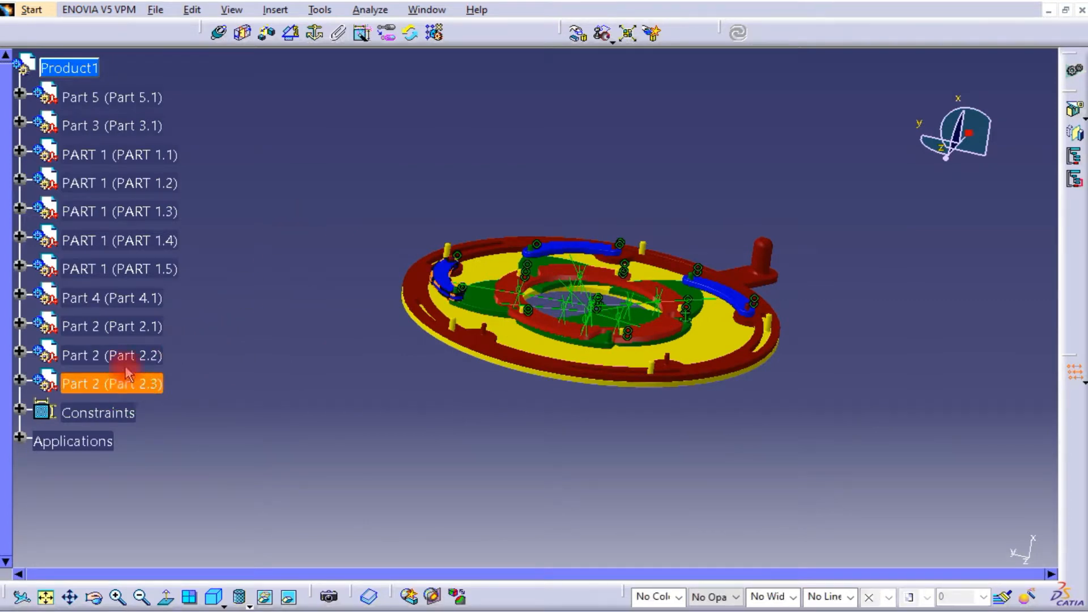
{"action": "left_click", "coordinate": [121, 328]}
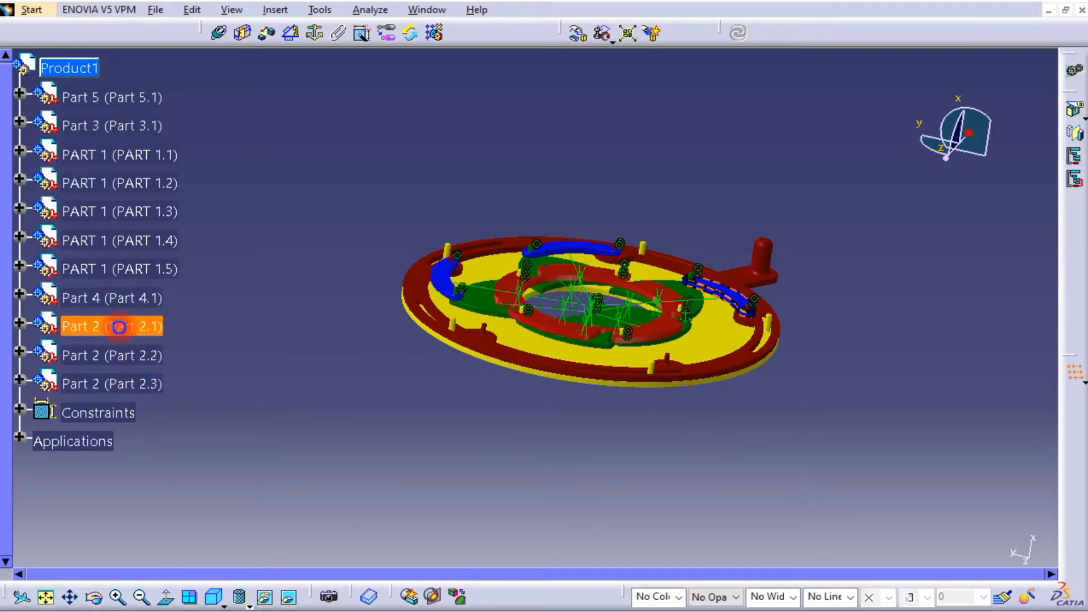
{"action": "right_click", "coordinate": [121, 328]}
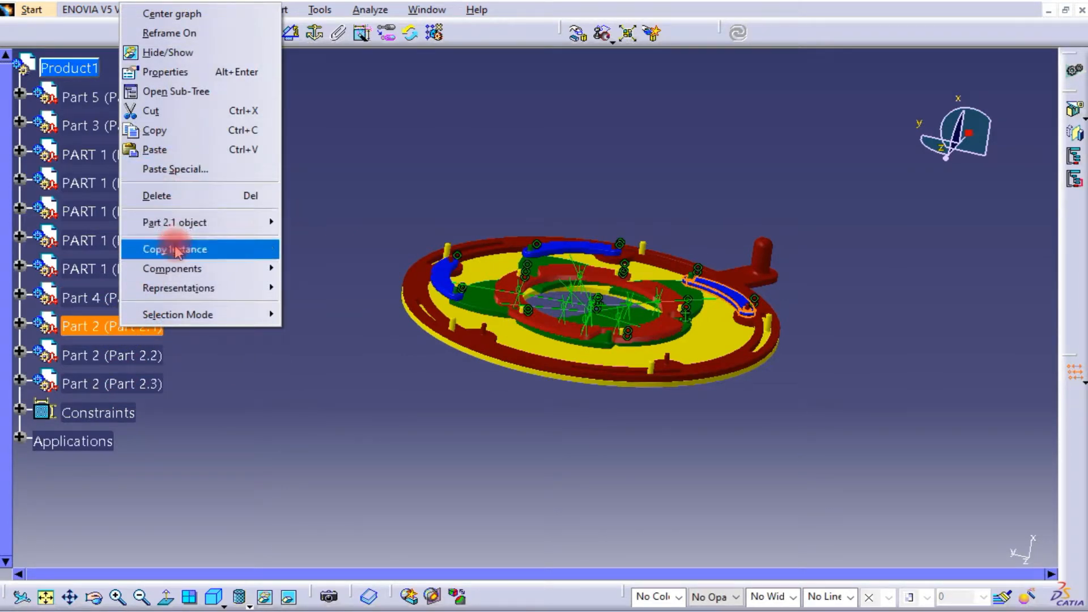
{"action": "left_click", "coordinate": [175, 249]}
{"action": "right_click", "coordinate": [77, 68]}
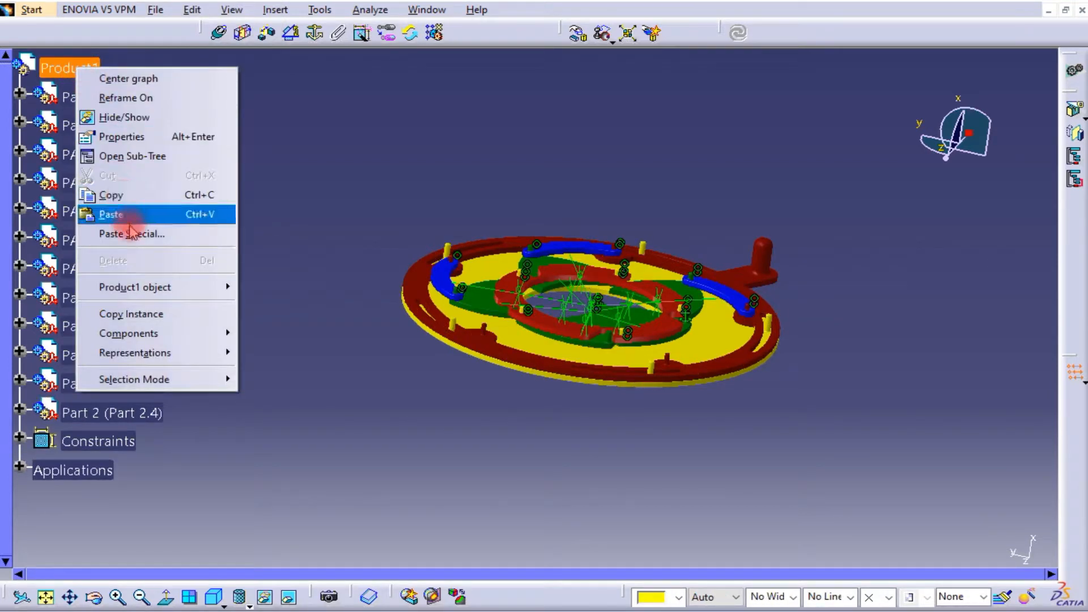
{"action": "left_click", "coordinate": [127, 215]}
{"action": "left_click", "coordinate": [589, 348]}
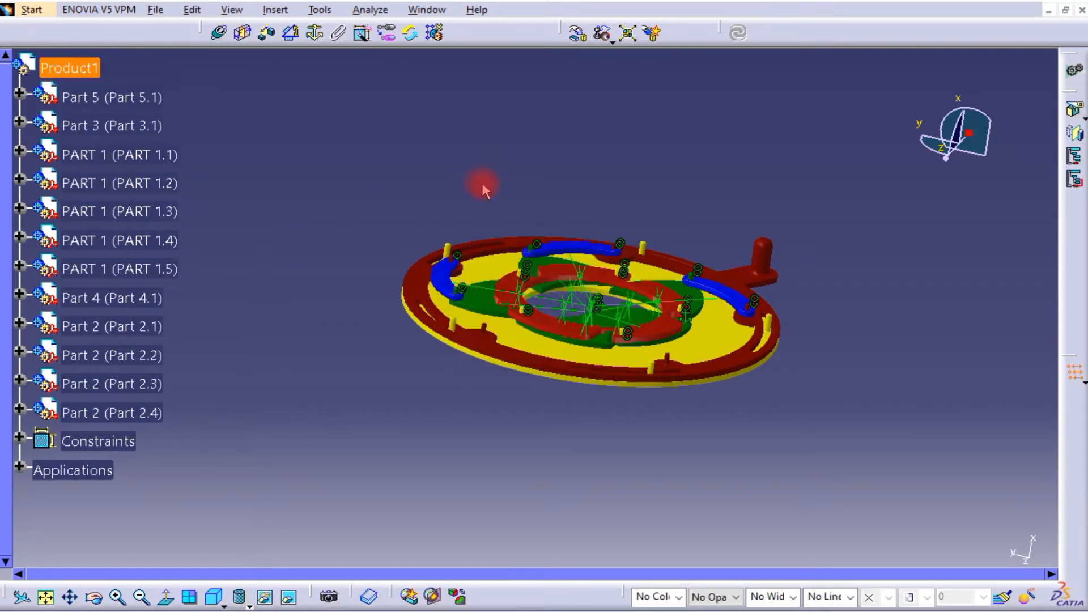
- Move the fourth blue link along the X axis so it sits clear above the assembly
{"action": "left_click", "coordinate": [147, 414]}
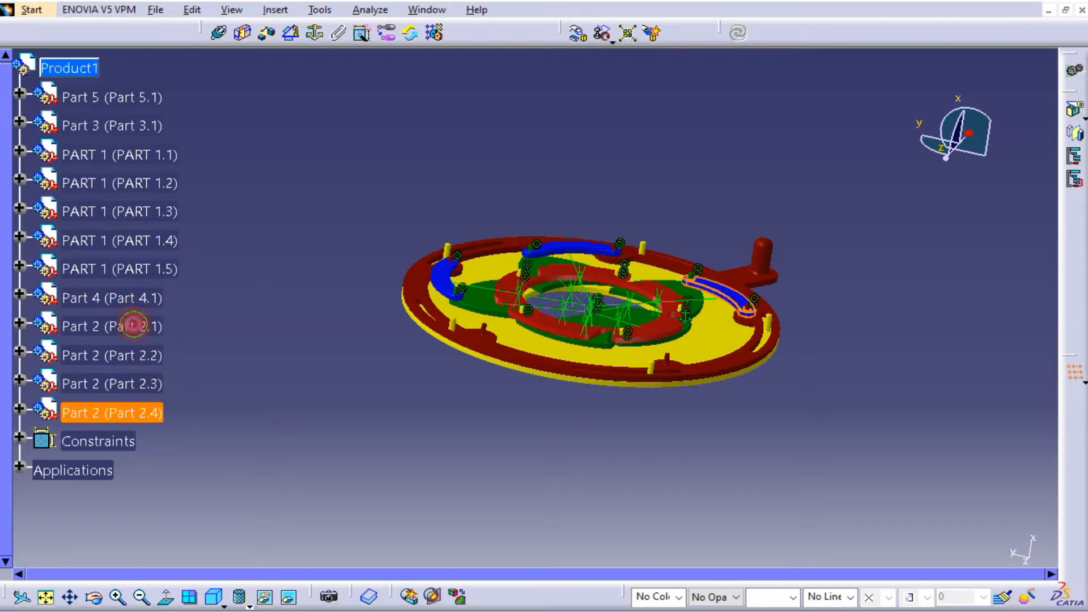
{"action": "left_click", "coordinate": [133, 325]}
{"action": "left_click", "coordinate": [578, 29]}
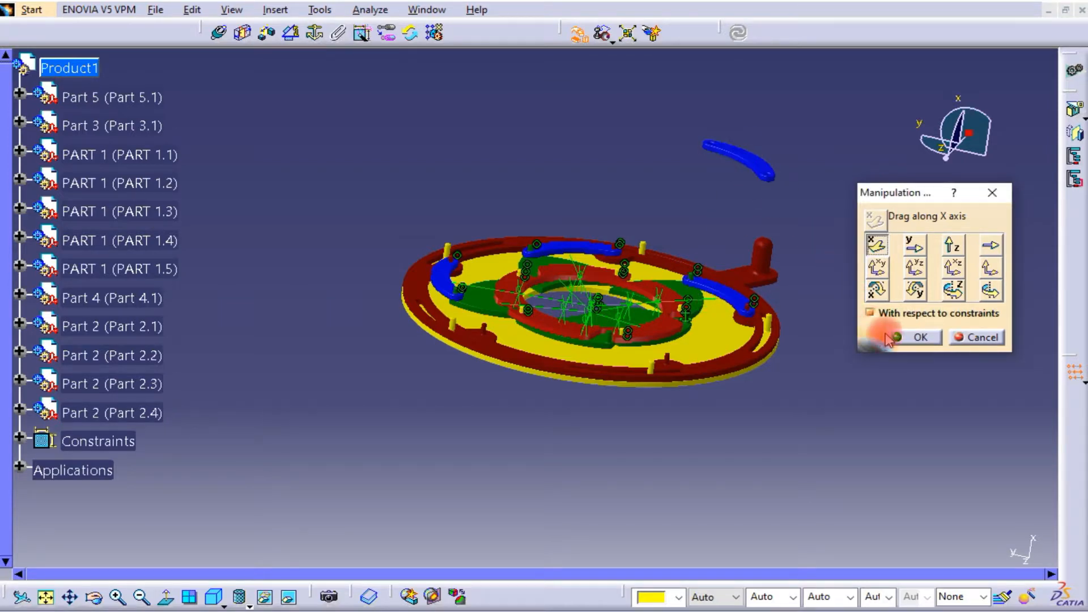
{"action": "left_click", "coordinate": [913, 337]}
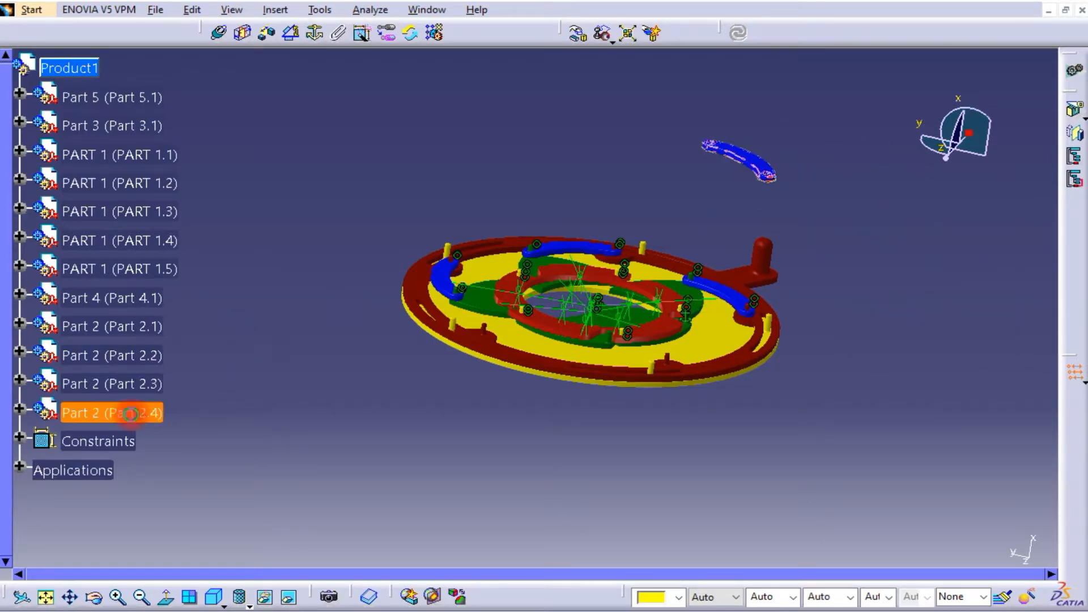
- Add a fifth blue link by copying Part 2.4 and pasting it into Product1
{"action": "right_click", "coordinate": [130, 413]}
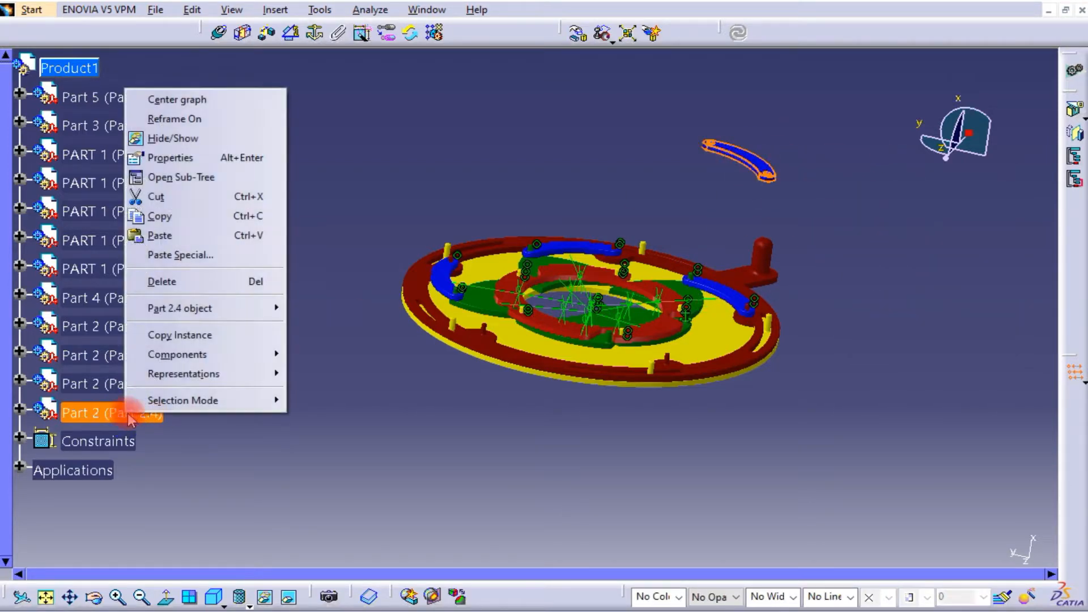
{"action": "left_click", "coordinate": [168, 221]}
{"action": "left_click", "coordinate": [68, 68]}
{"action": "right_click", "coordinate": [68, 73]}
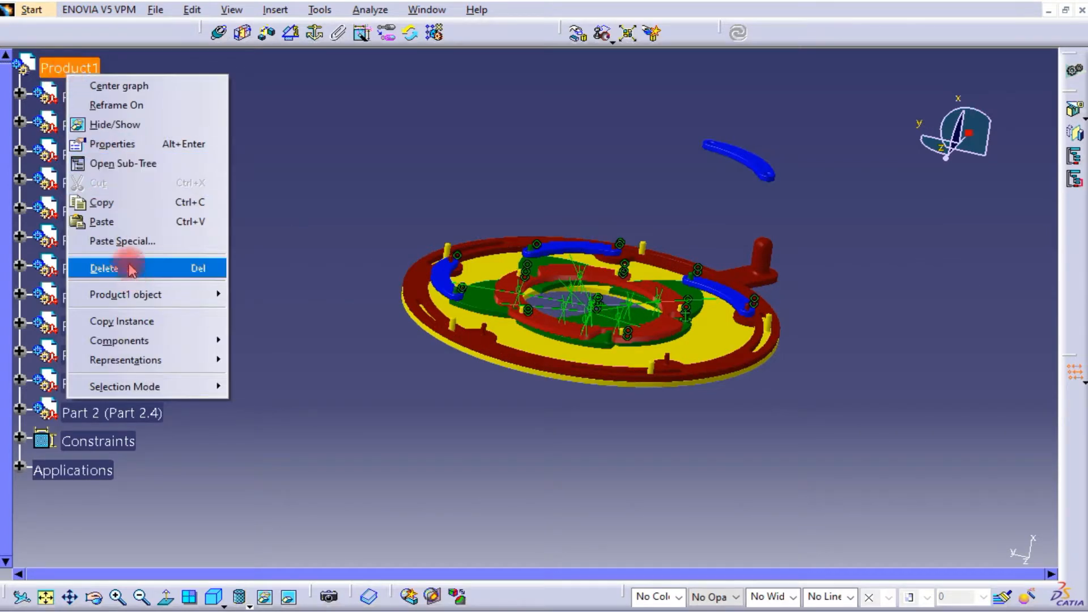
{"action": "left_click", "coordinate": [113, 221]}
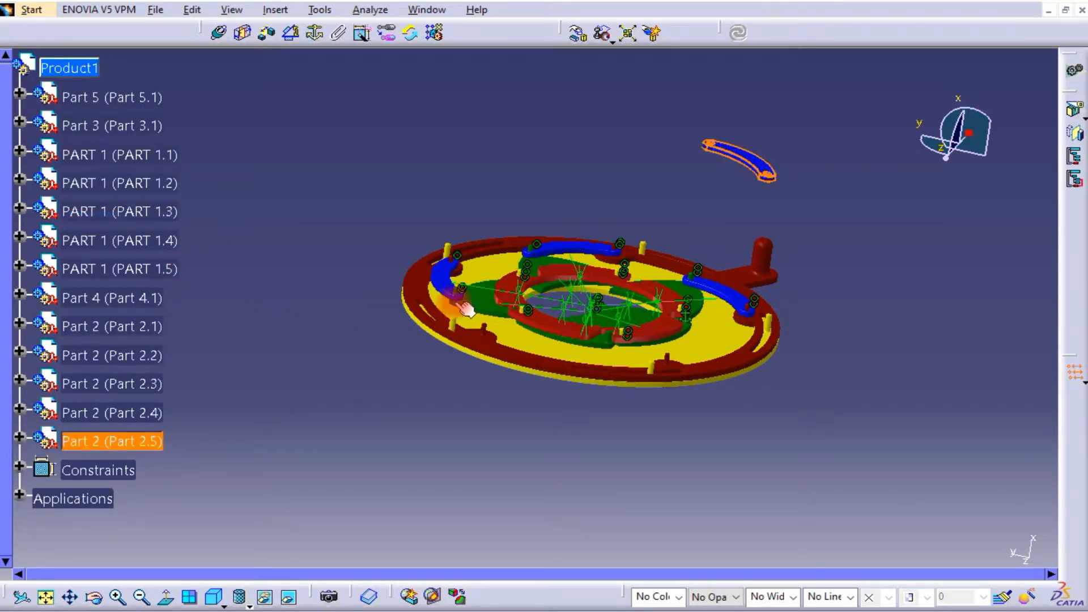
{"action": "middle_click_drag", "start_coordinate": [330, 241], "coordinate": [348, 295]}
{"action": "left_click", "coordinate": [300, 276]}
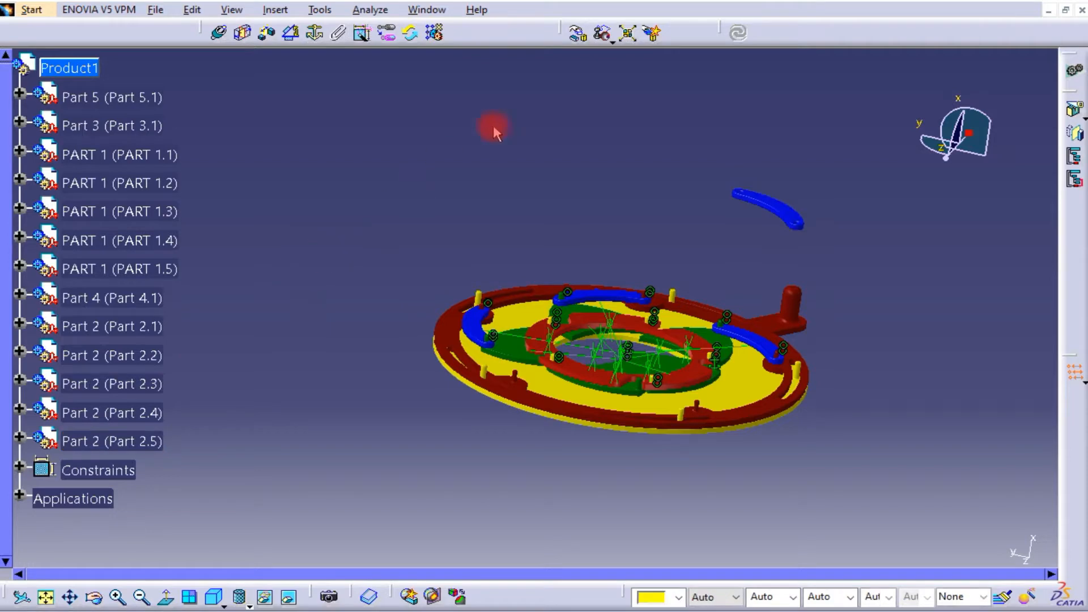
- Move the fifth blue link along the X axis so it sits above the fourth link
{"action": "left_click", "coordinate": [578, 35]}
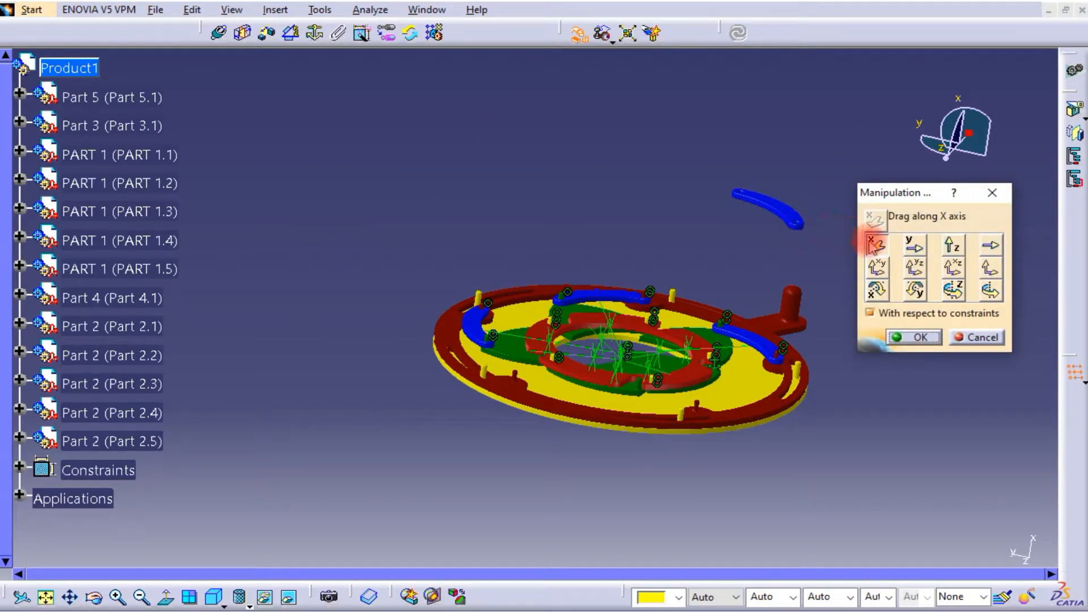
{"action": "left_click", "coordinate": [871, 246]}
{"action": "left_click_drag", "start_coordinate": [783, 215], "coordinate": [781, 129]}
{"action": "left_click", "coordinate": [899, 336]}
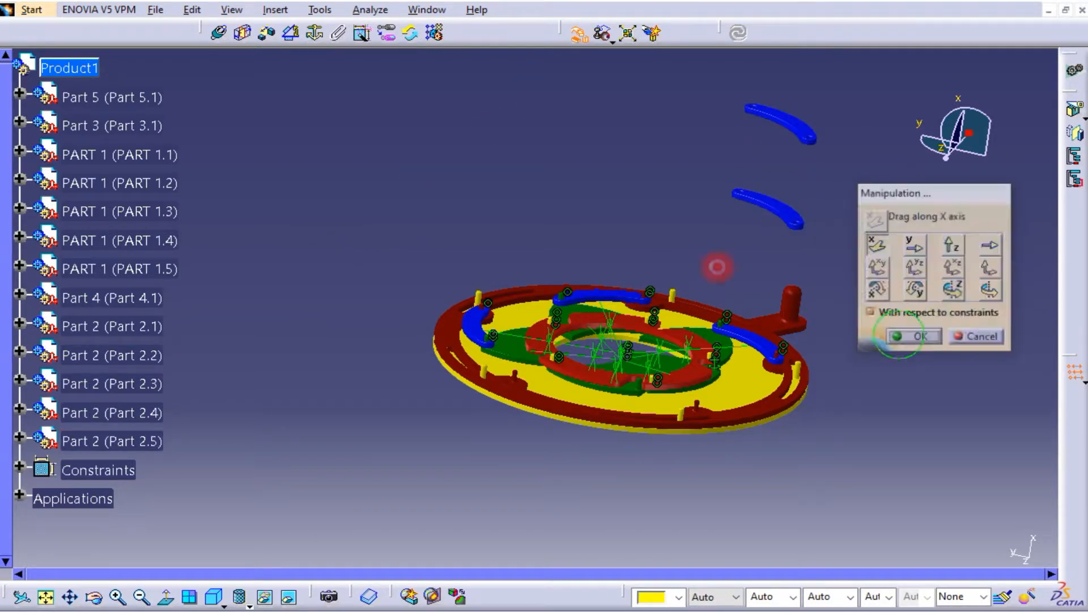
{"action": "middle_click_drag", "start_coordinate": [503, 170], "coordinate": [481, 232]}
{"action": "middle_click_drag", "start_coordinate": [703, 187], "coordinate": [697, 339]}
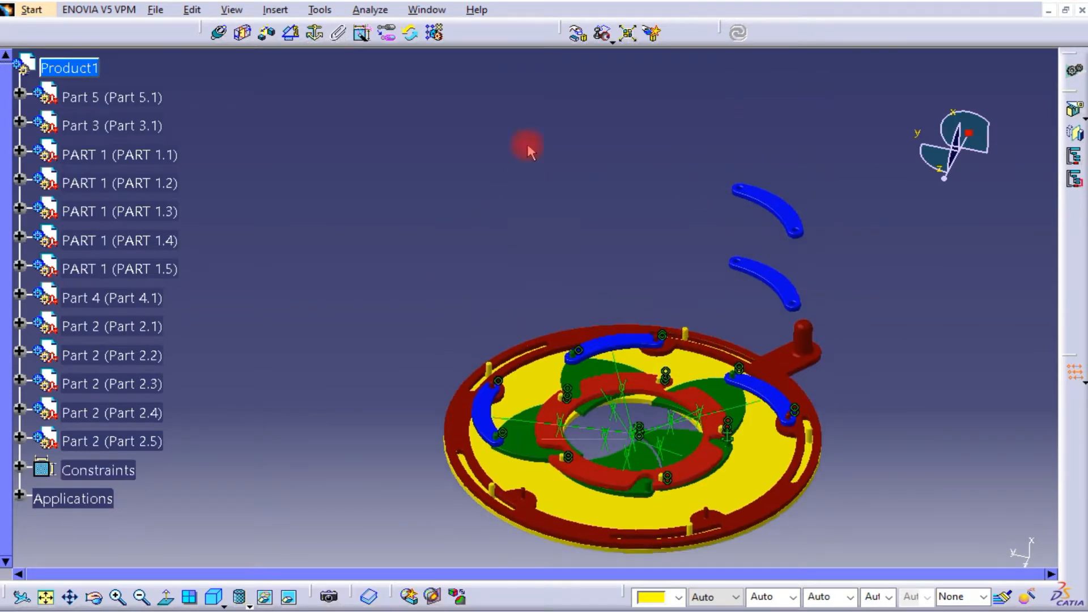
{"action": "left_click", "coordinate": [581, 37]}
{"action": "middle_click_drag", "start_coordinate": [785, 294], "coordinate": [683, 100]}
{"action": "middle_click_drag", "start_coordinate": [743, 166], "coordinate": [719, 258]}
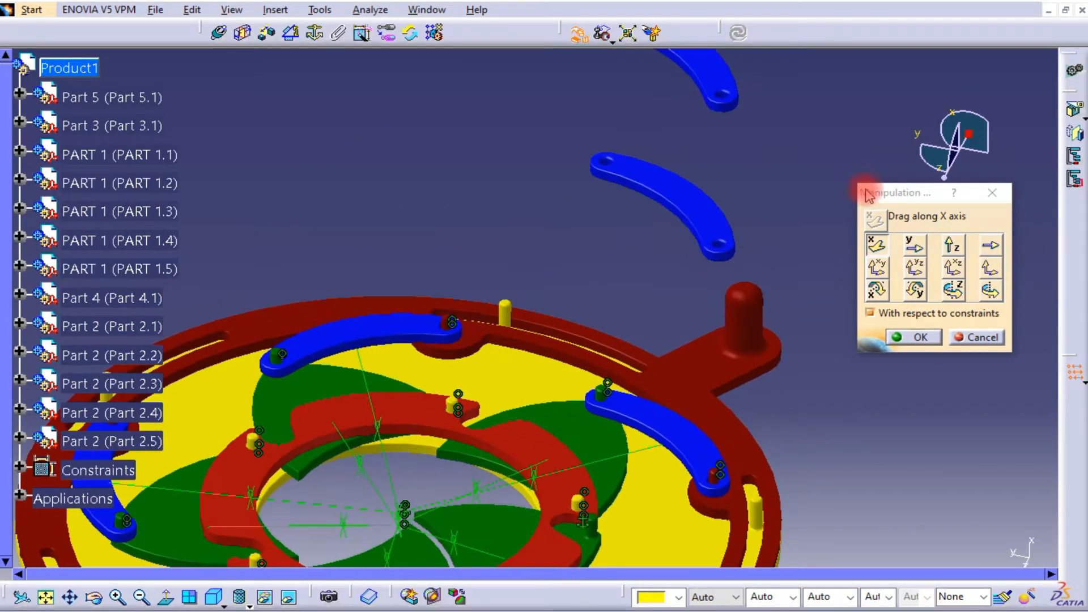
{"action": "left_click", "coordinate": [989, 196]}
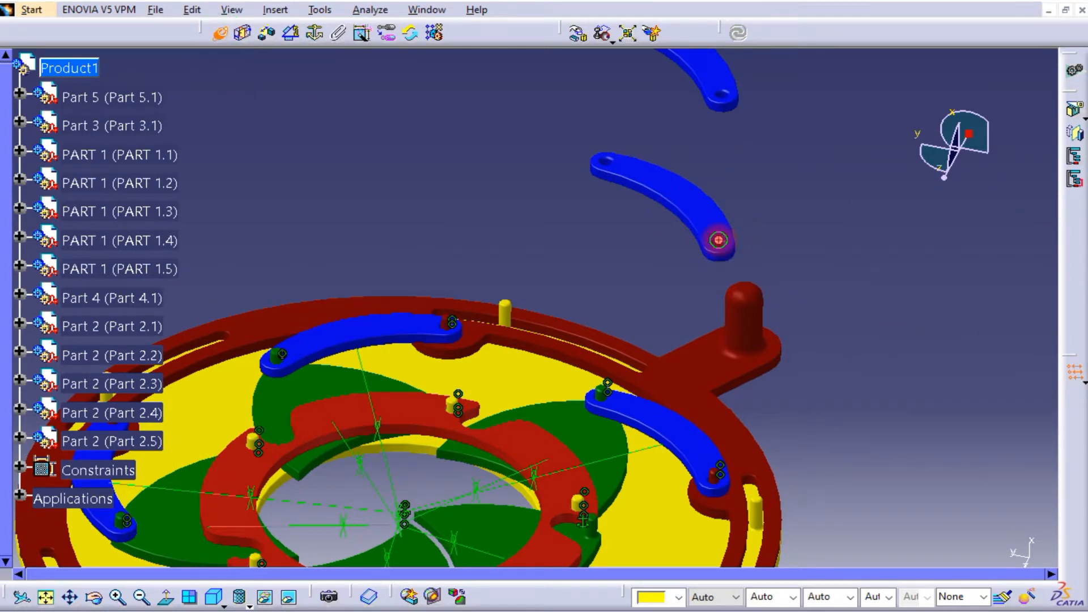
- Make one end hole axis of the fourth blue link coincident with a free dark red ring pin's axis and update the assembly
{"action": "middle_click_drag", "start_coordinate": [718, 241], "coordinate": [731, 181]}
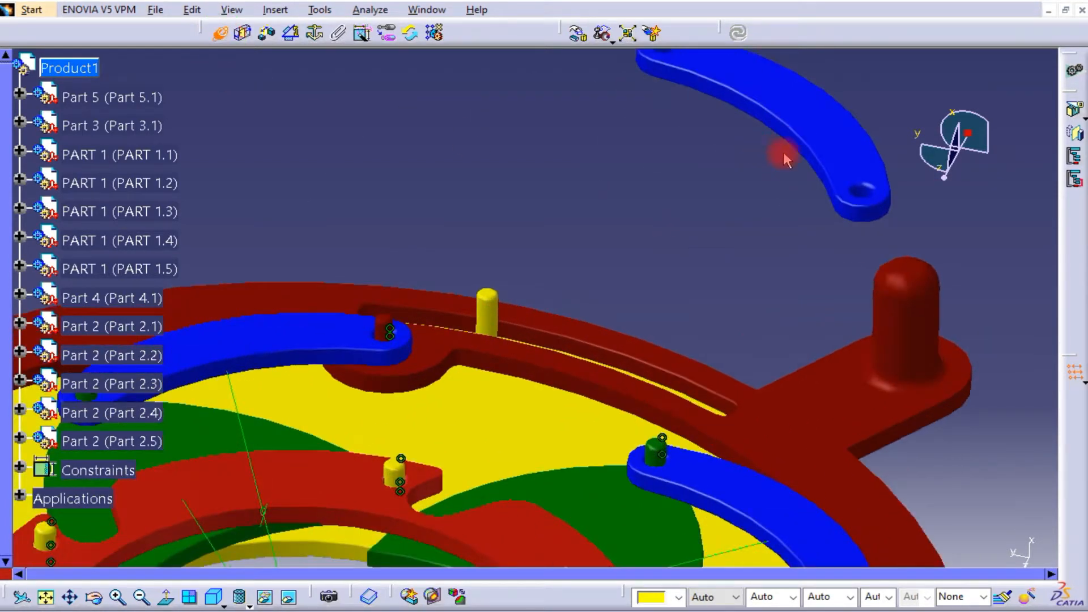
{"action": "left_click", "coordinate": [856, 190]}
{"action": "middle_click_drag", "start_coordinate": [858, 185], "coordinate": [642, 437]}
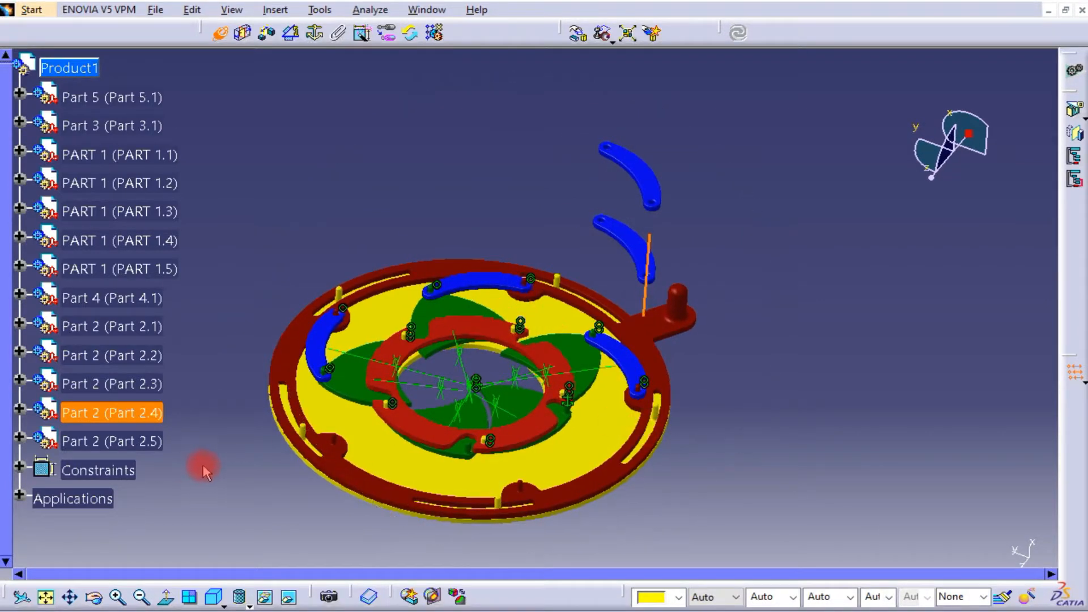
{"action": "middle_click_drag", "start_coordinate": [370, 445], "coordinate": [518, 405]}
{"action": "left_click", "coordinate": [483, 522]}
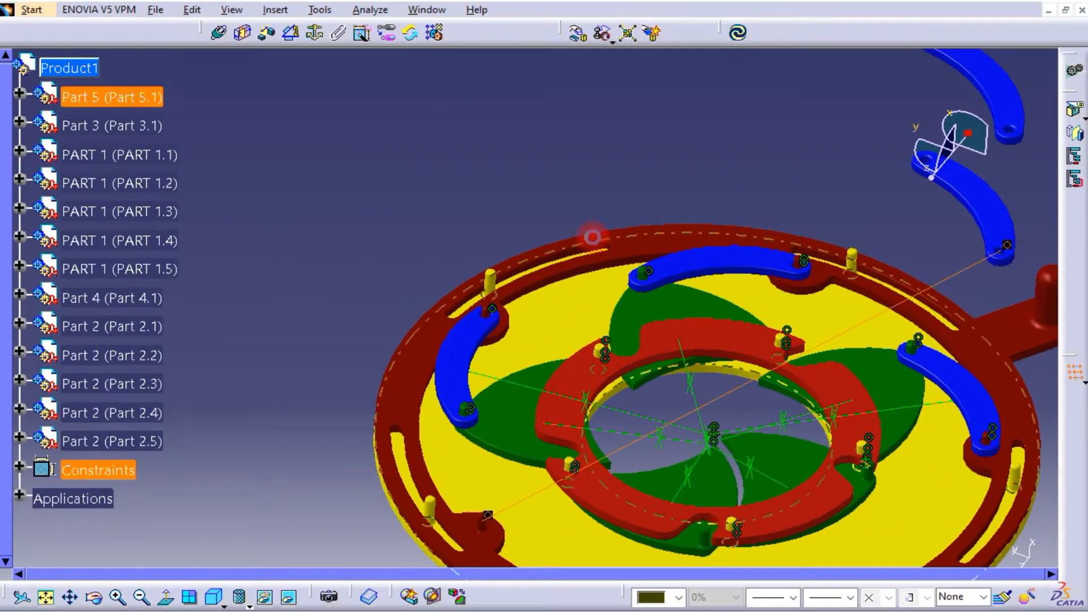
{"action": "left_click", "coordinate": [615, 154]}
{"action": "left_click", "coordinate": [737, 39]}
- Make the fourth blue link's other hole axis coincident with the adjacent green blade's pin axis and update the assembly
{"action": "middle_click_drag", "start_coordinate": [729, 199], "coordinate": [627, 121]}
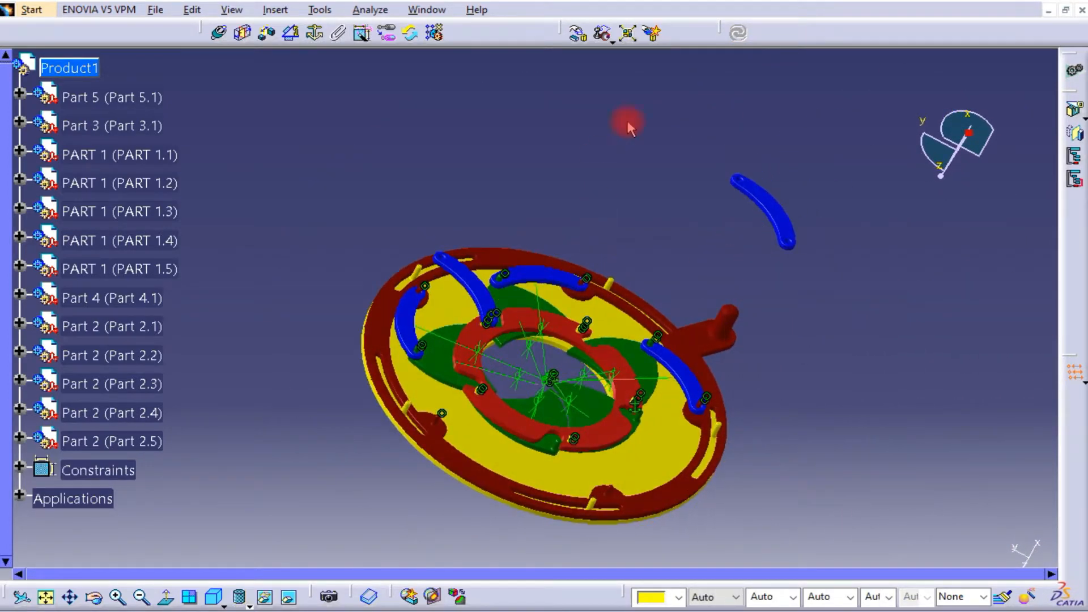
{"action": "left_click", "coordinate": [220, 37]}
{"action": "middle_click_drag", "start_coordinate": [332, 173], "coordinate": [503, 292]}
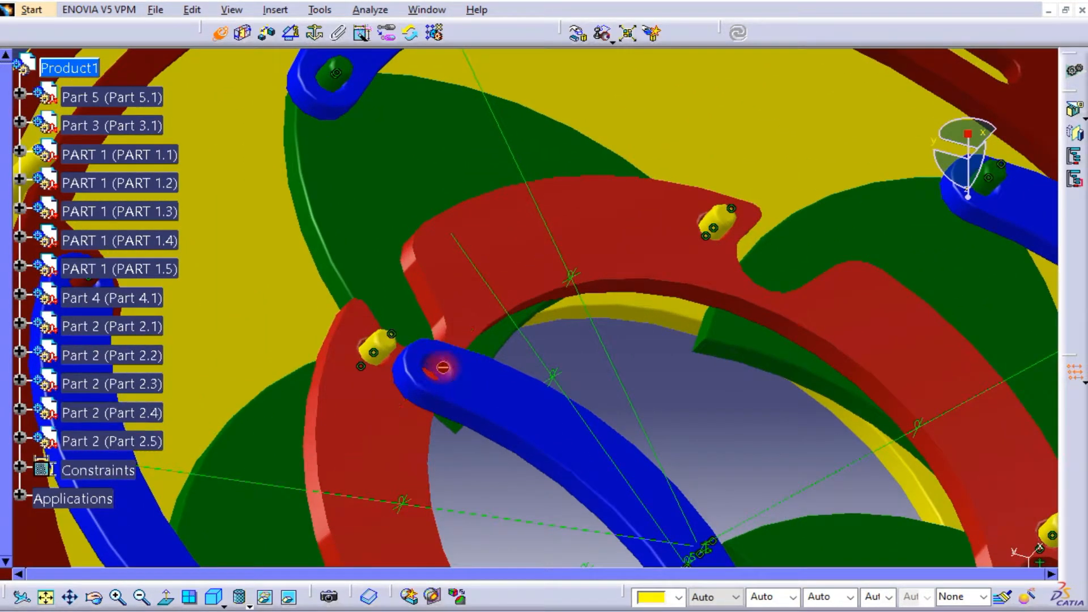
{"action": "middle_click_drag", "start_coordinate": [546, 350], "coordinate": [533, 436]}
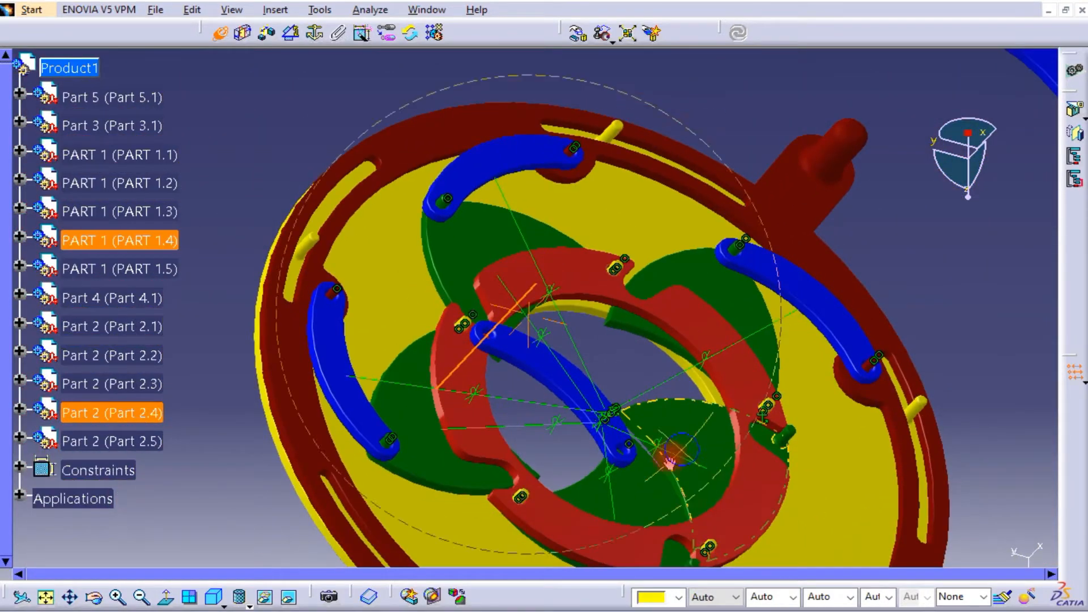
{"action": "middle_click_drag", "start_coordinate": [668, 457], "coordinate": [652, 340]}
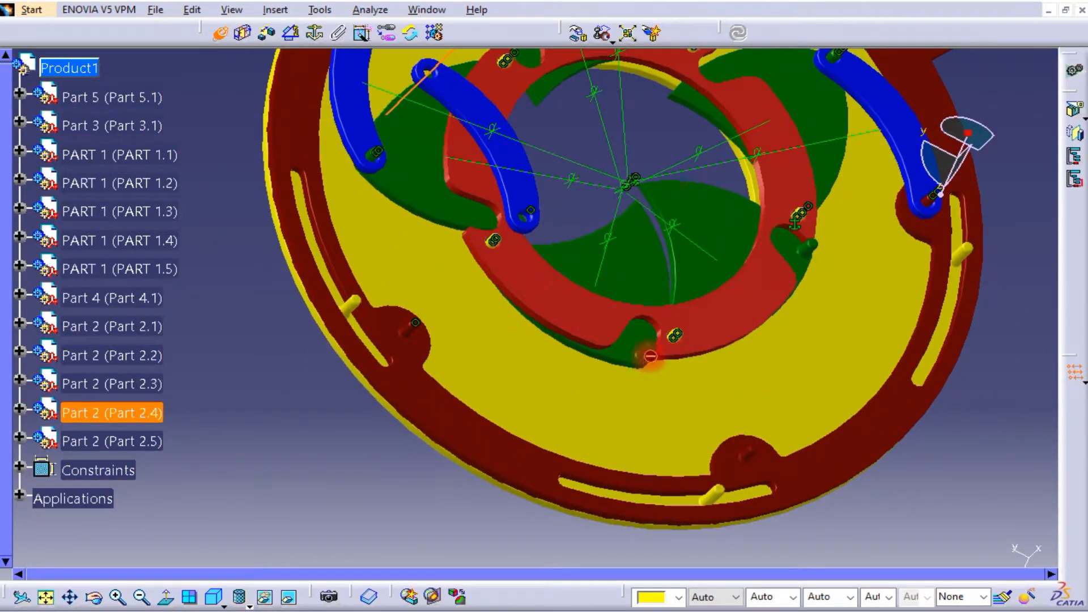
{"action": "left_click", "coordinate": [658, 357]}
{"action": "left_click", "coordinate": [743, 33]}
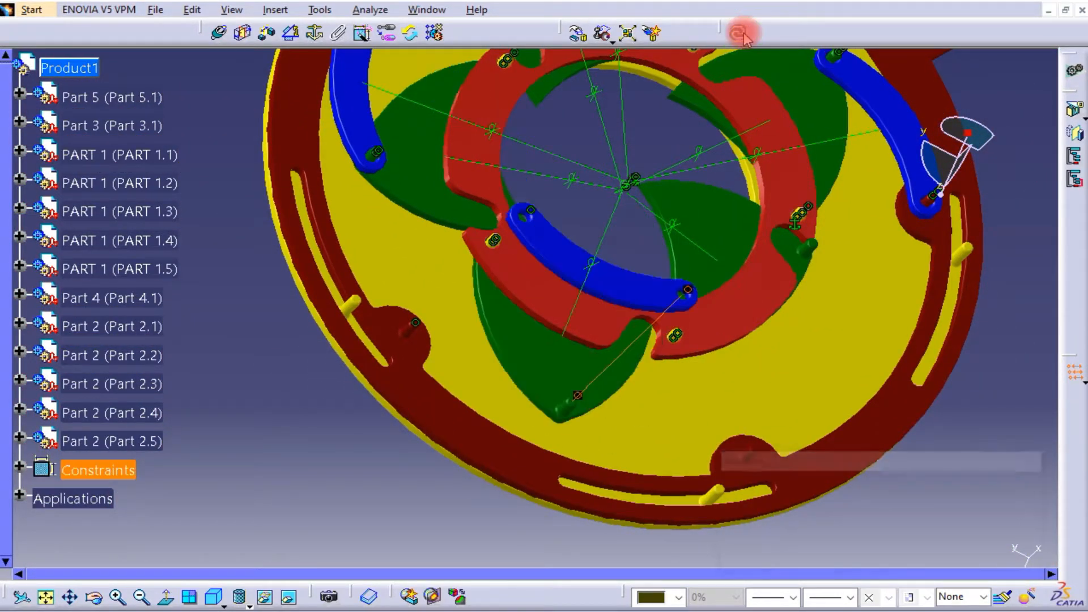
- Offset the fourth blue link's underside 0 mm from the dark red ring's top face and update the assembly
{"action": "middle_click_drag", "start_coordinate": [620, 255], "coordinate": [498, 237]}
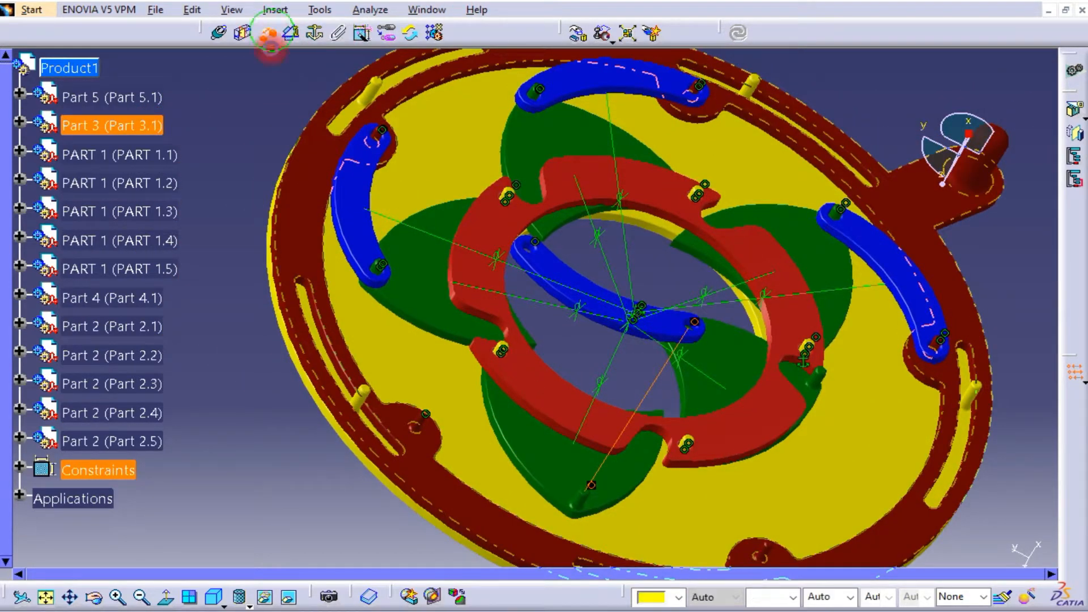
{"action": "middle_click_drag", "start_coordinate": [573, 435], "coordinate": [635, 227]}
{"action": "left_click", "coordinate": [545, 446]}
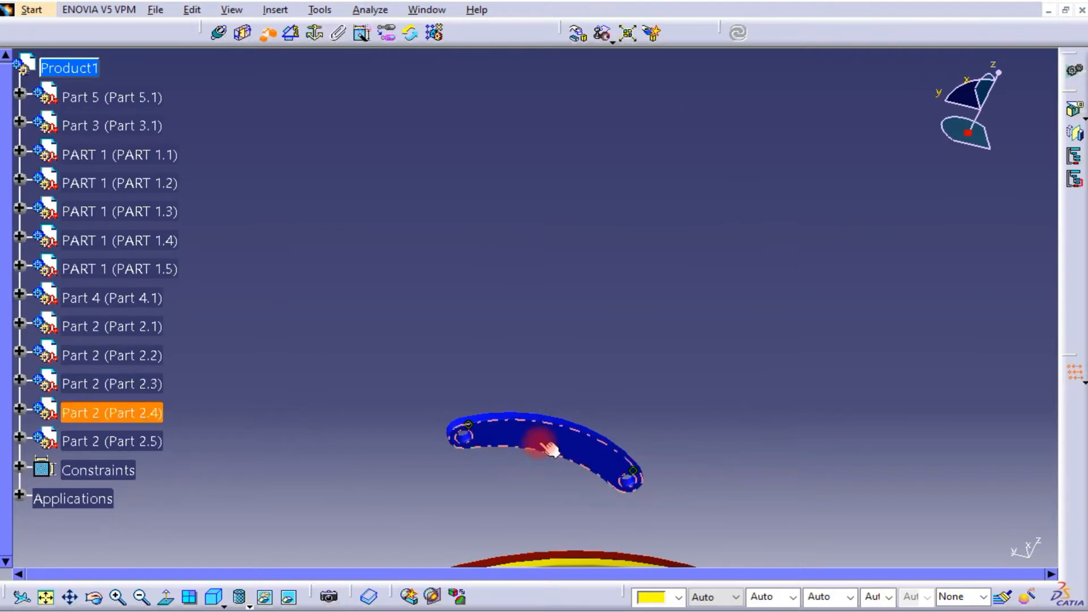
{"action": "middle_click_drag", "start_coordinate": [655, 252], "coordinate": [486, 354]}
{"action": "left_click", "coordinate": [490, 356]}
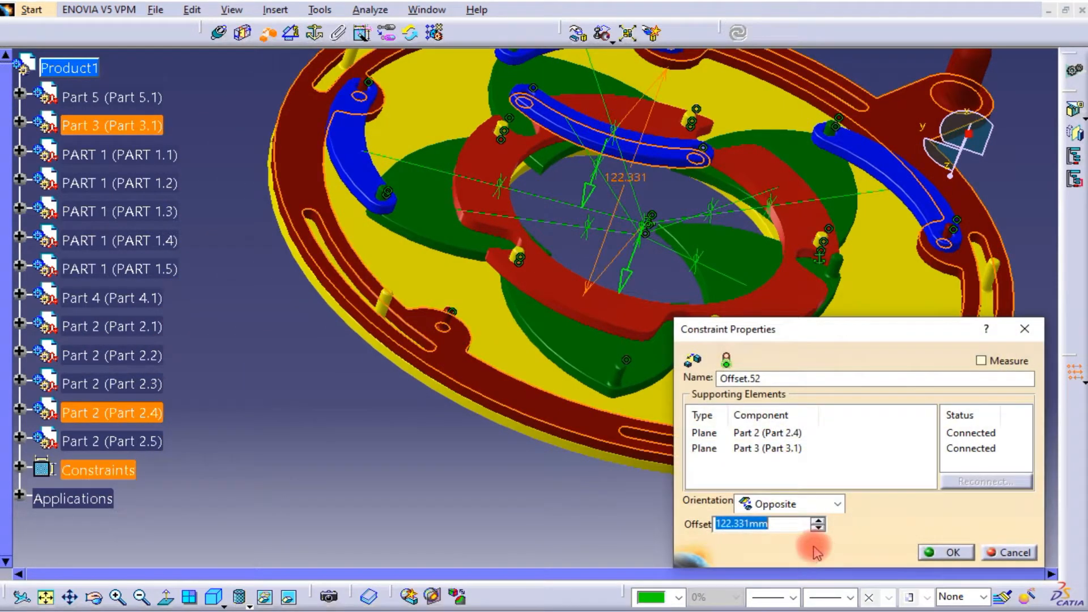
{"action": "type", "text": "0"}
{"action": "left_click", "coordinate": [930, 552]}
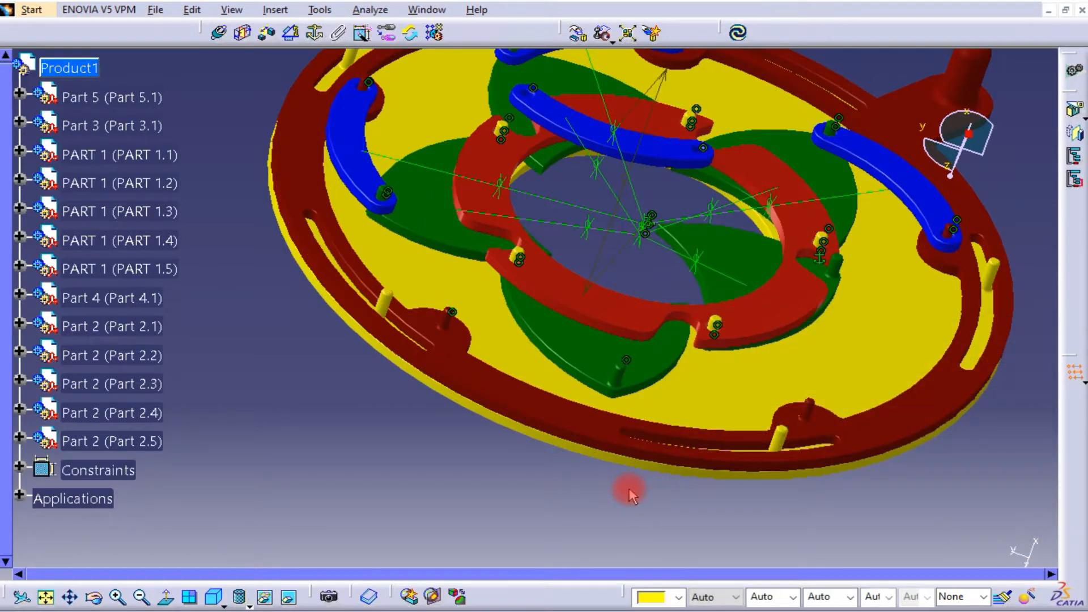
{"action": "left_click", "coordinate": [737, 33]}
- Rotate the dark red ring around the X axis with respect to constraints until the linked green blades close the central opening
{"action": "middle_click_drag", "start_coordinate": [688, 257], "coordinate": [381, 143]}
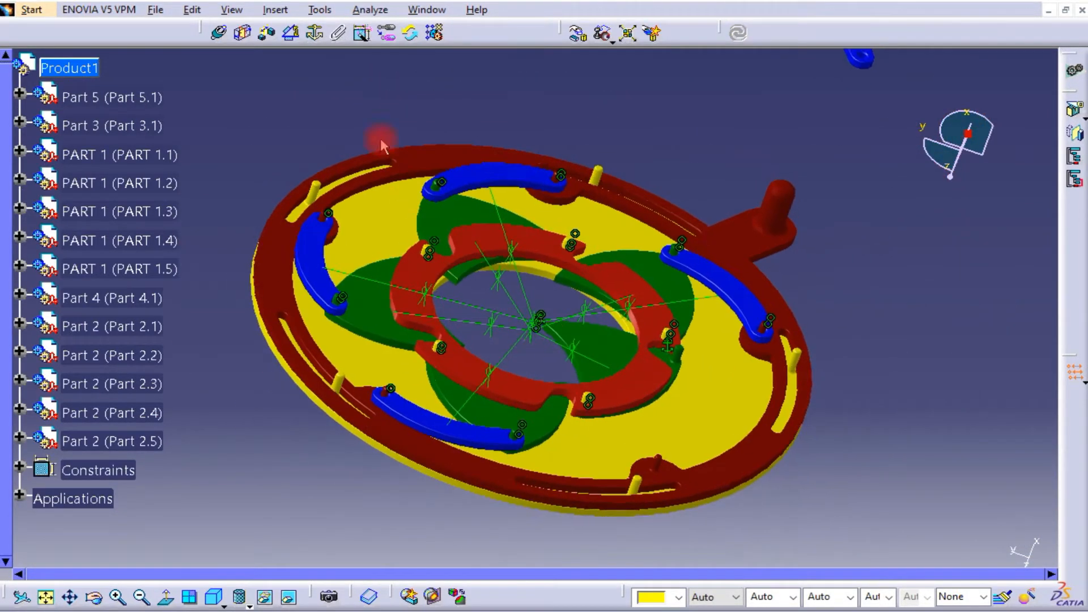
{"action": "left_click", "coordinate": [578, 35]}
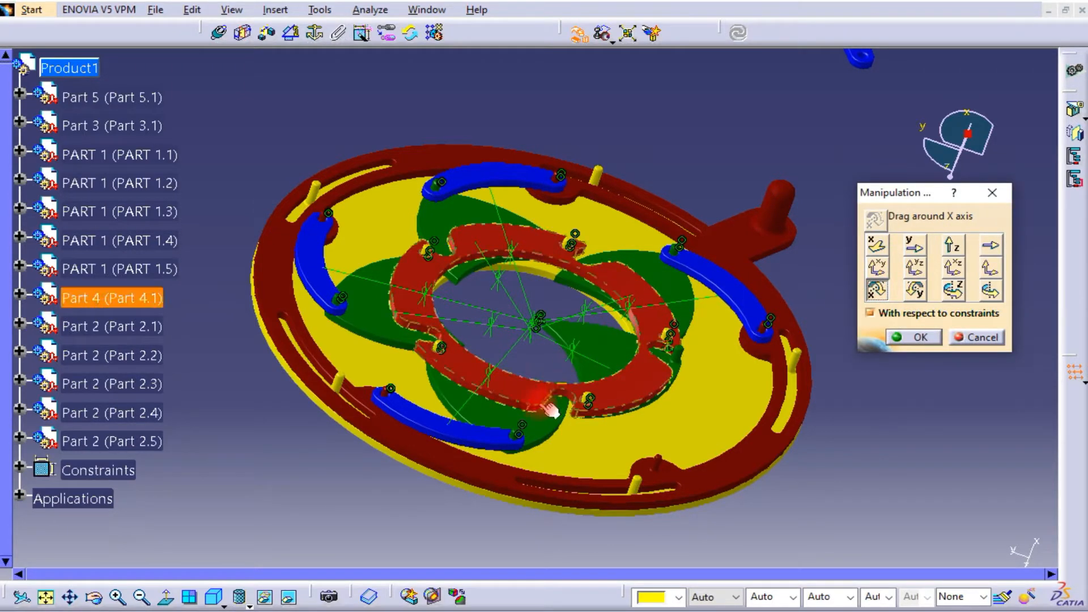
{"action": "left_click_drag", "start_coordinate": [525, 419], "coordinate": [578, 368]}
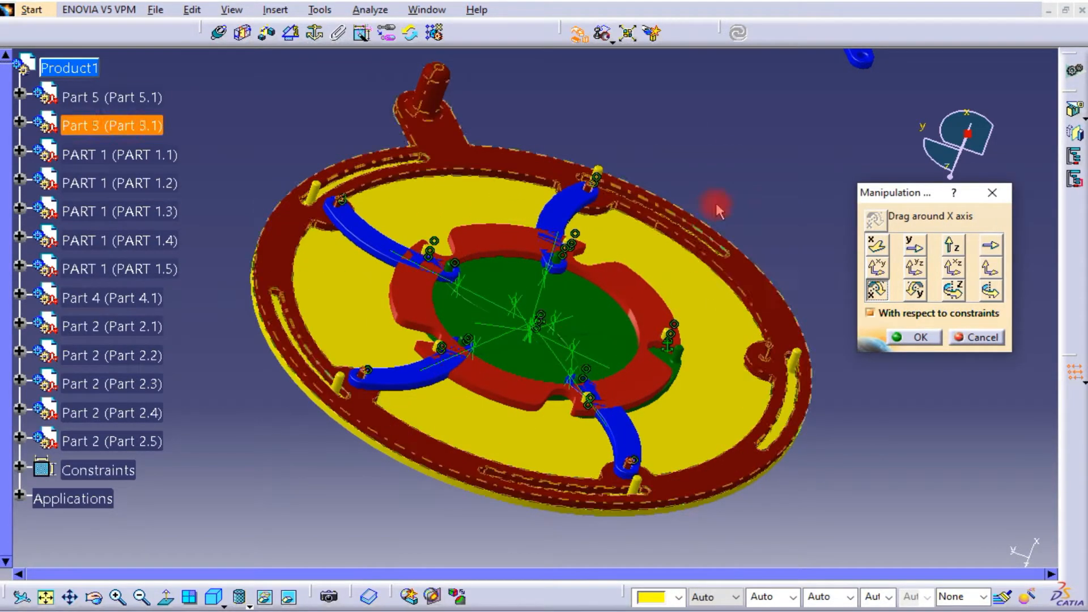
{"action": "middle_click_drag", "start_coordinate": [715, 201], "coordinate": [501, 238]}
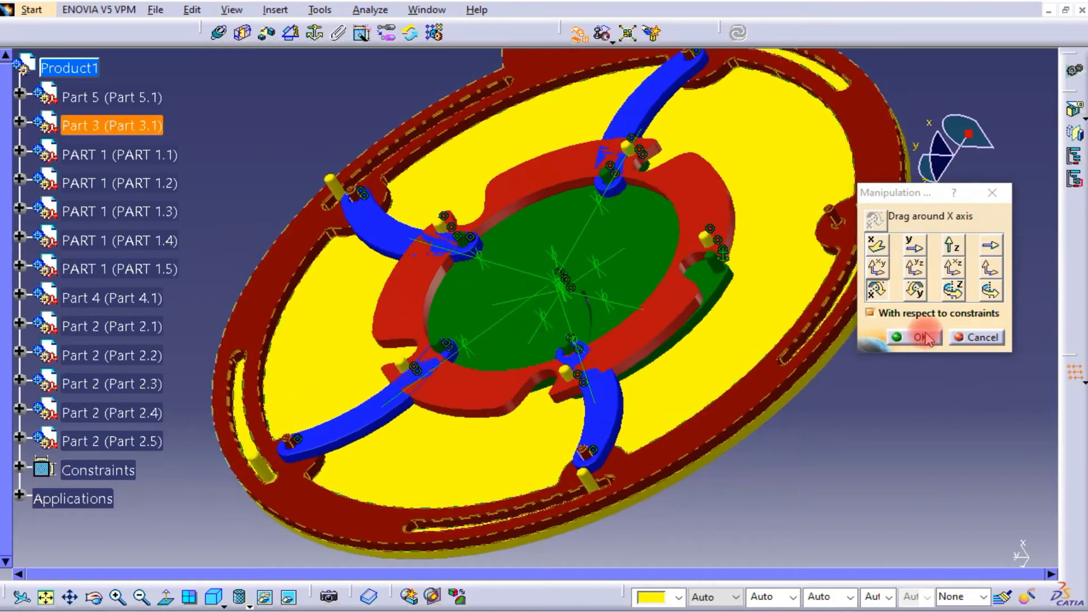
{"action": "left_click", "coordinate": [921, 337]}
- Make one end hole axis of the fifth blue link coincident with the last free dark red ring pin's axis and update the assembly
{"action": "middle_click_drag", "start_coordinate": [903, 259], "coordinate": [499, 270]}
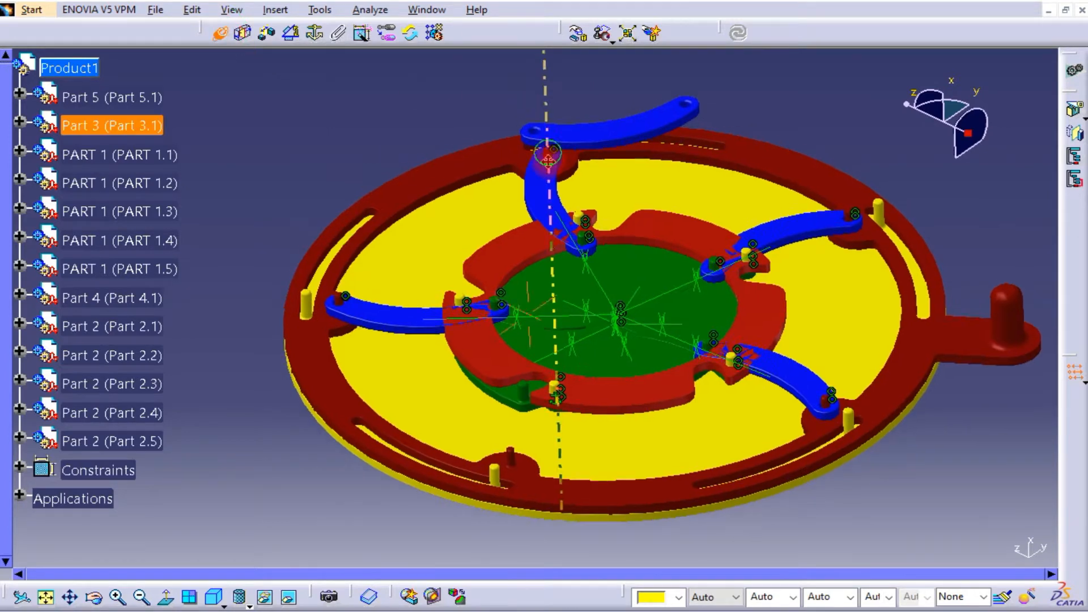
{"action": "middle_click_drag", "start_coordinate": [549, 160], "coordinate": [551, 143]}
{"action": "middle_click_drag", "start_coordinate": [604, 306], "coordinate": [605, 85]}
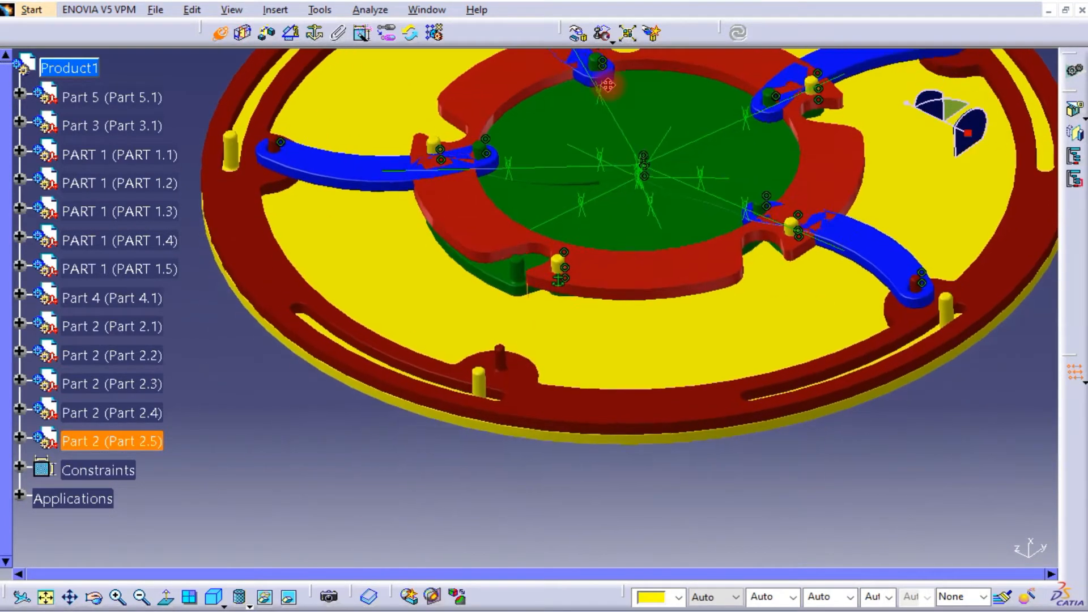
{"action": "left_click", "coordinate": [500, 357]}
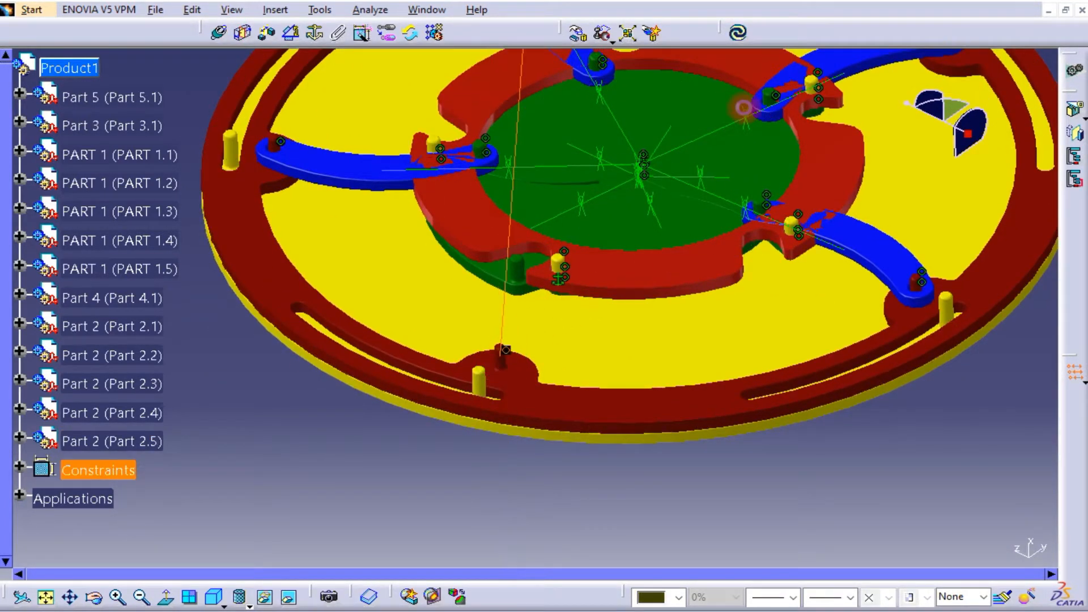
{"action": "left_click", "coordinate": [745, 34]}
{"action": "middle_click_drag", "start_coordinate": [597, 225], "coordinate": [558, 422]}
{"action": "left_click", "coordinate": [364, 36]}
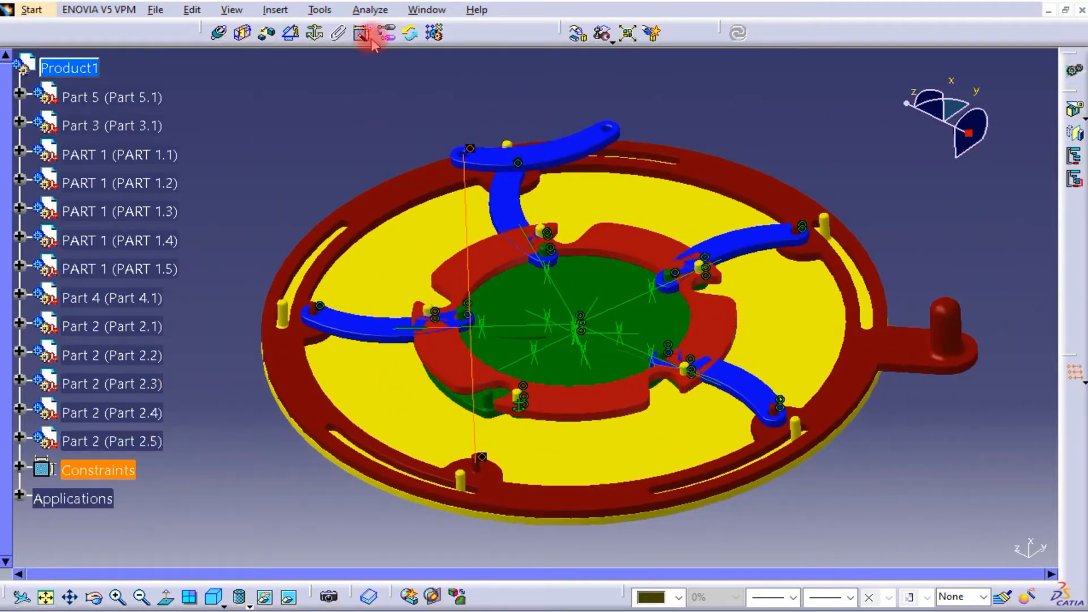
{"action": "left_click", "coordinate": [217, 34]}
{"action": "middle_click_drag", "start_coordinate": [688, 397], "coordinate": [653, 291]}
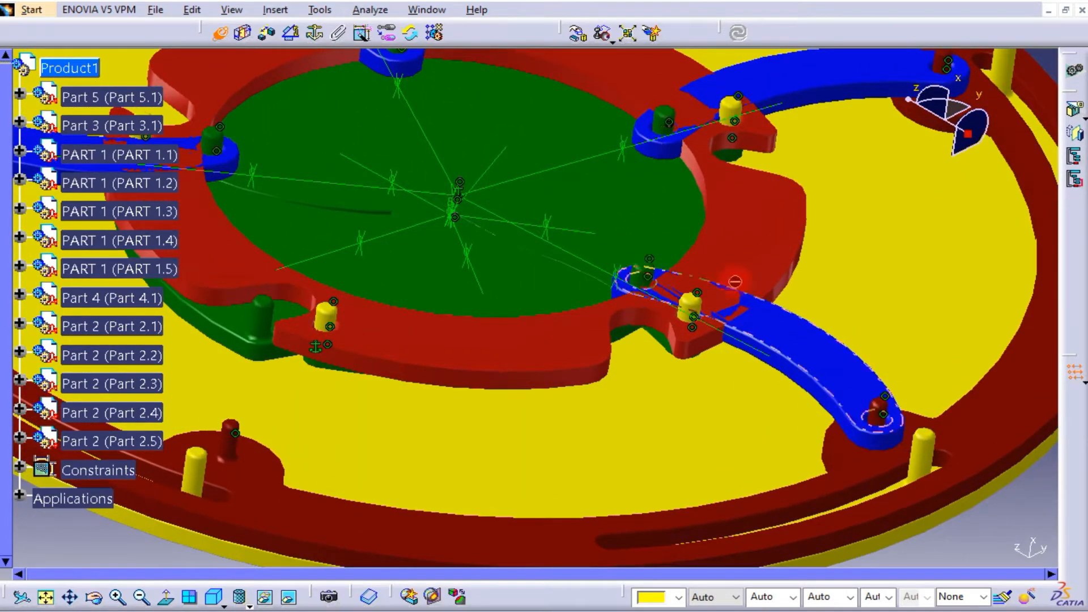
{"action": "middle_click_drag", "start_coordinate": [735, 282], "coordinate": [674, 397]}
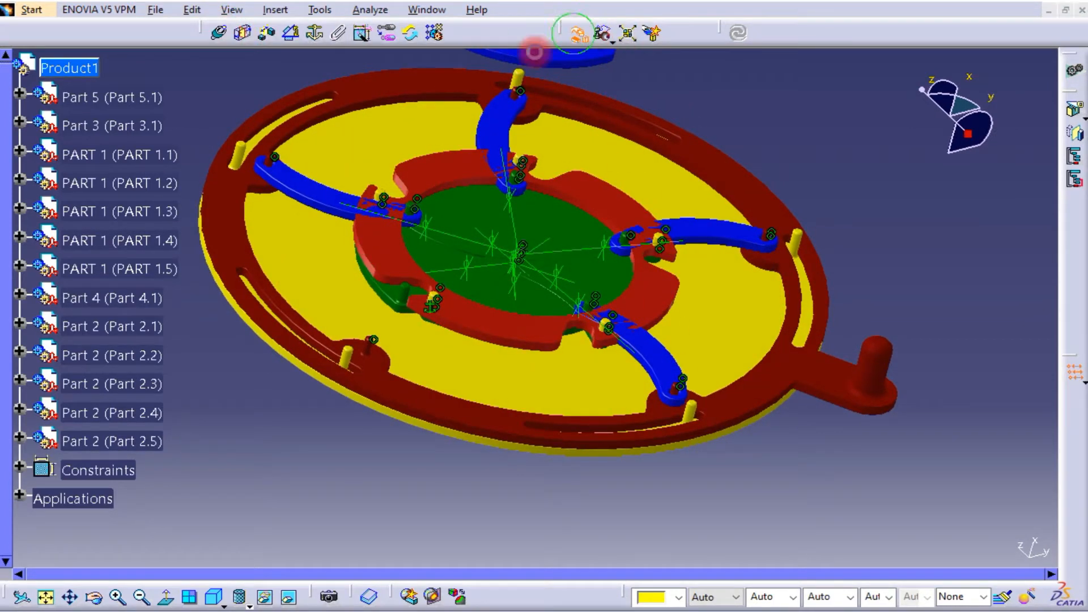
- Rotate the linked ring mechanism around the X axis with respect to constraints to shift the green blades, using the fourth blue link
{"action": "middle_click_drag", "start_coordinate": [534, 51], "coordinate": [572, 297]}
{"action": "left_click", "coordinate": [878, 290]}
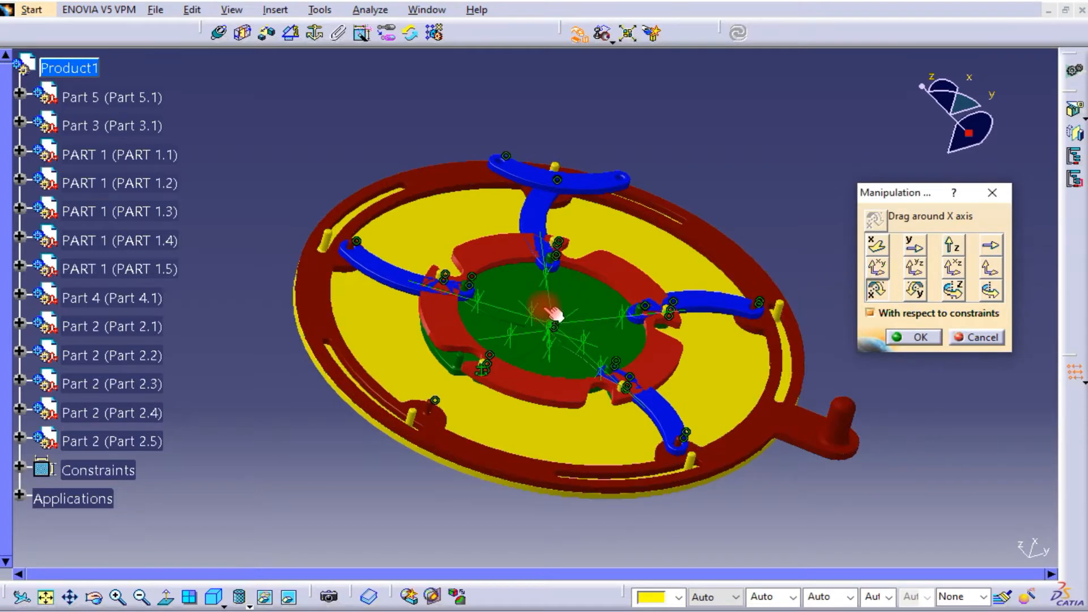
{"action": "left_click_drag", "start_coordinate": [493, 329], "coordinate": [539, 334]}
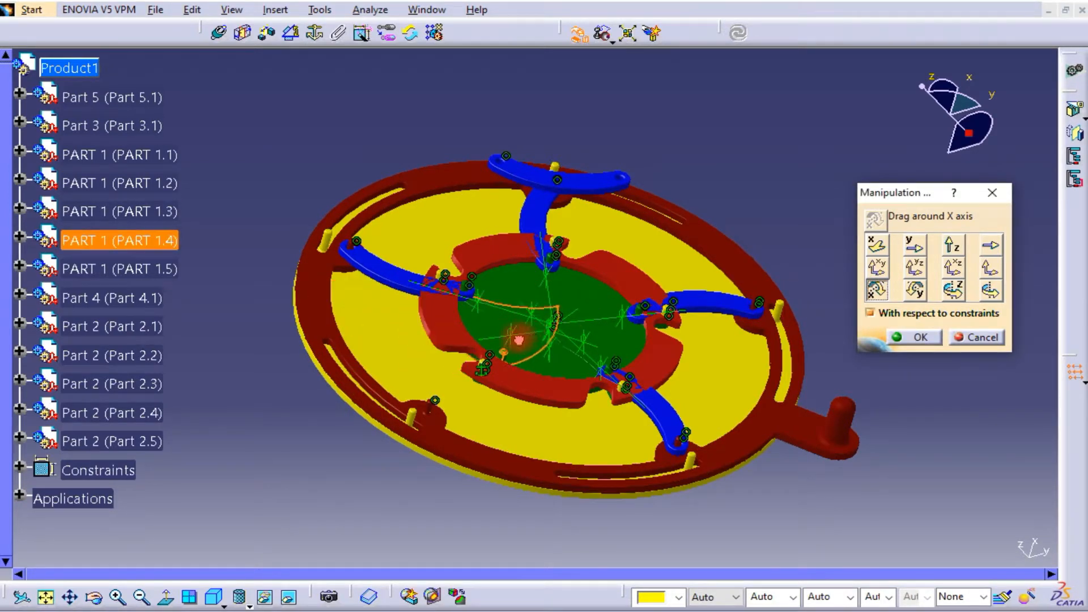
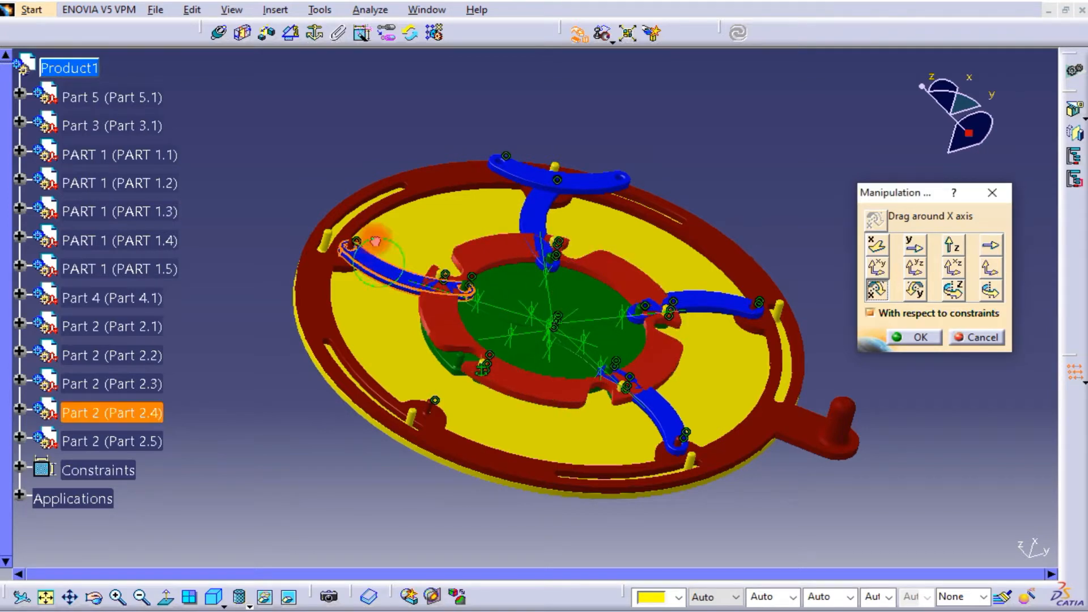
{"action": "left_click_drag", "start_coordinate": [376, 241], "coordinate": [513, 207]}
{"action": "middle_click_drag", "start_coordinate": [443, 243], "coordinate": [462, 316]}
{"action": "left_click_drag", "start_coordinate": [419, 229], "coordinate": [455, 216]}
{"action": "left_click", "coordinate": [934, 338]}
- Make the fifth blue link's other hole axis coincident with the remaining green blade's pin axis and update the assembly
{"action": "middle_click_drag", "start_coordinate": [764, 307], "coordinate": [772, 223]}
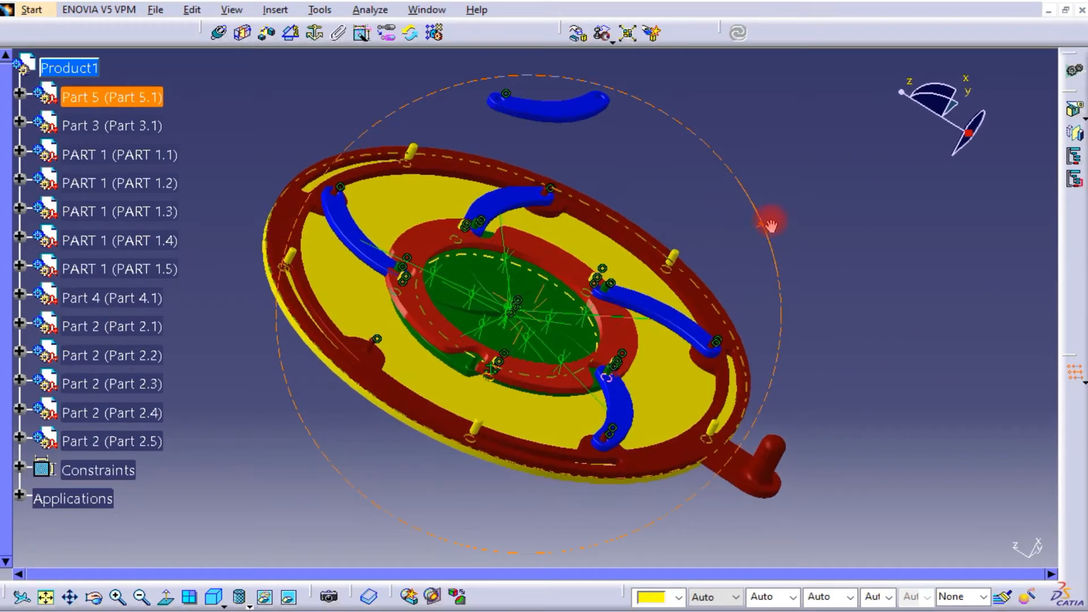
{"action": "middle_click_drag", "start_coordinate": [645, 116], "coordinate": [644, 157]}
{"action": "left_click", "coordinate": [643, 151]}
{"action": "middle_click_drag", "start_coordinate": [438, 488], "coordinate": [503, 319]}
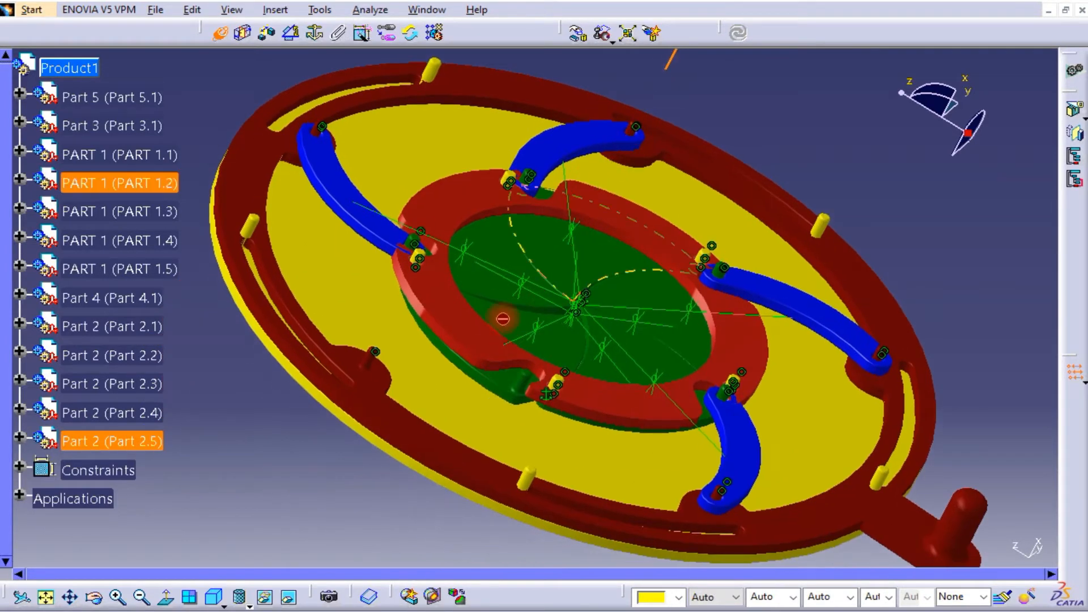
{"action": "left_click", "coordinate": [526, 389]}
{"action": "middle_click_drag", "start_coordinate": [700, 209], "coordinate": [681, 247]}
{"action": "left_click", "coordinate": [892, 176]}
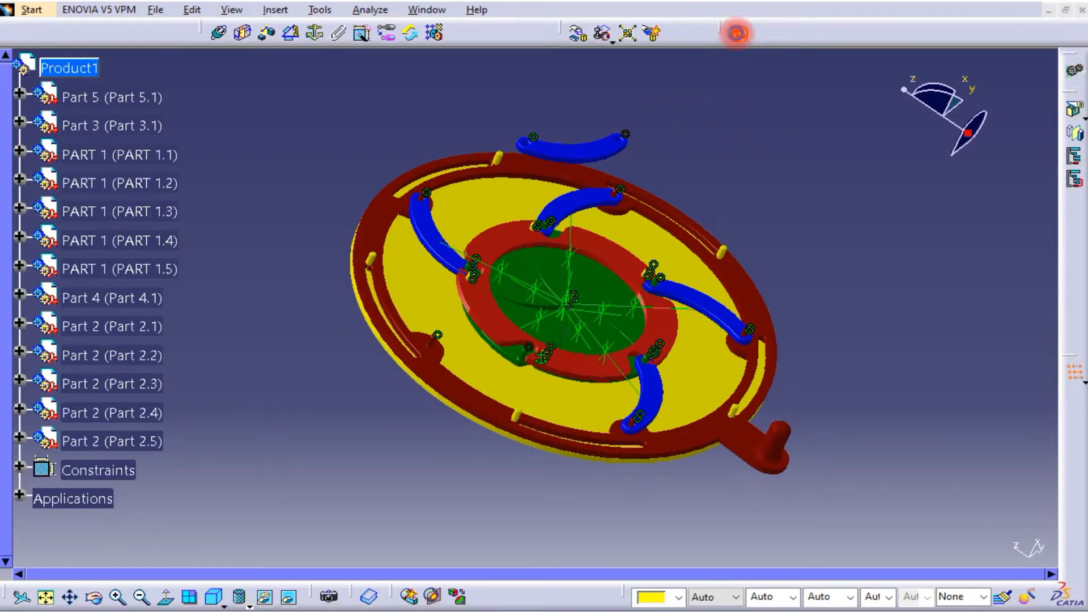
{"action": "left_click", "coordinate": [736, 33]}
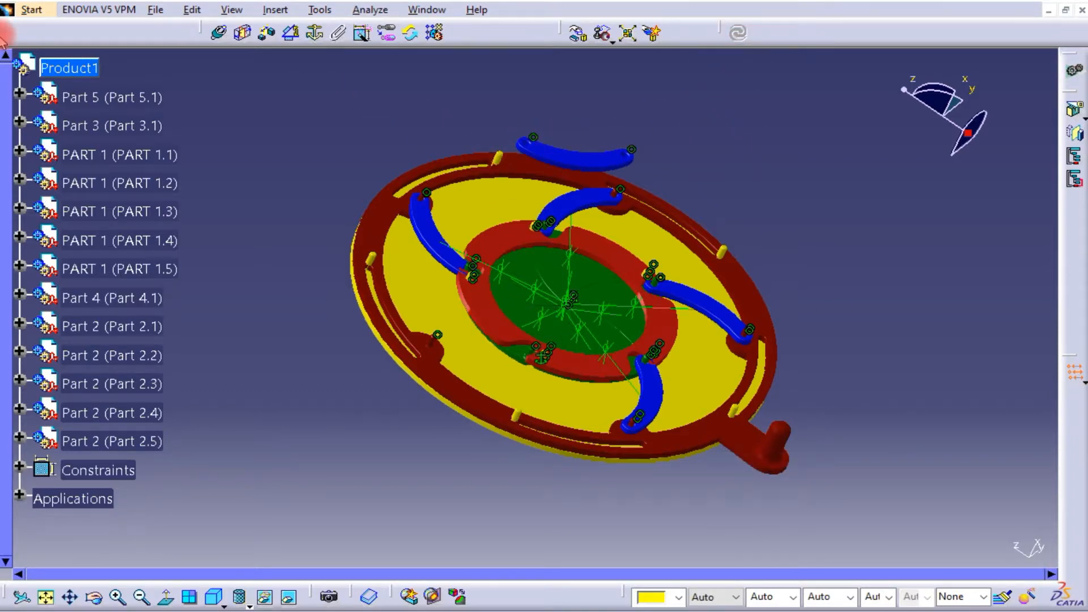
- Offset the fifth blue link's underside 0 mm from the dark red ring's top face and update the assembly
{"action": "left_click", "coordinate": [441, 372]}
{"action": "middle_click_drag", "start_coordinate": [442, 377], "coordinate": [345, 242]}
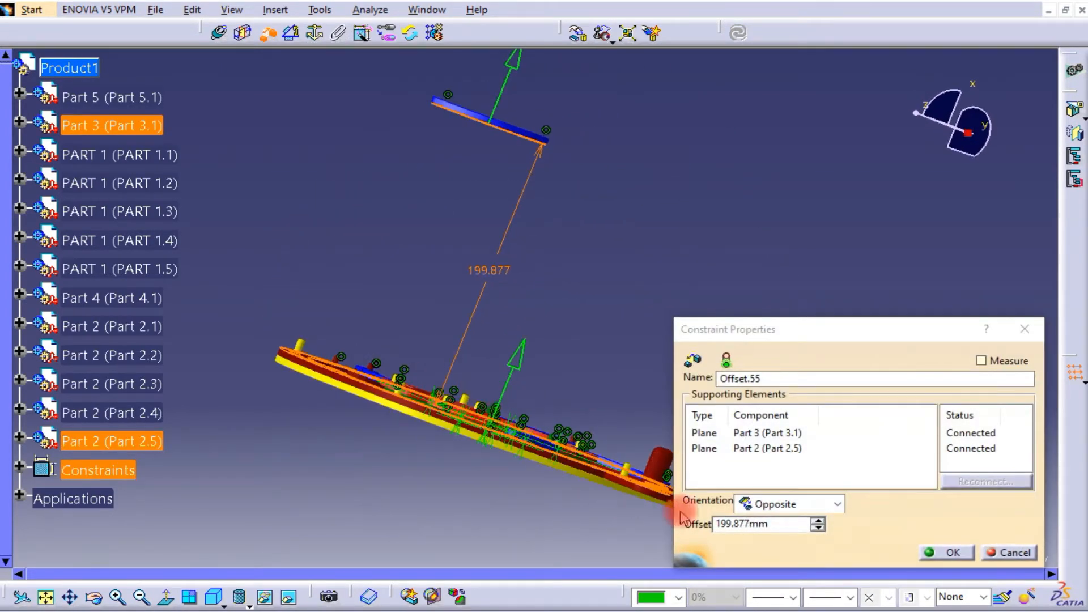
{"action": "left_click", "coordinate": [789, 524]}
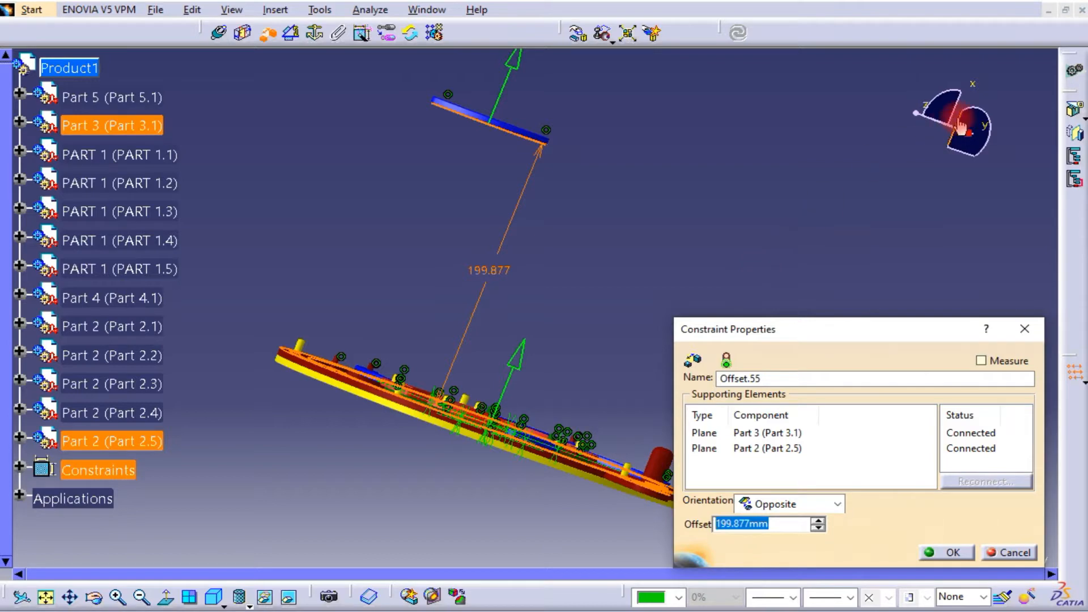
{"action": "type", "text": "0"}
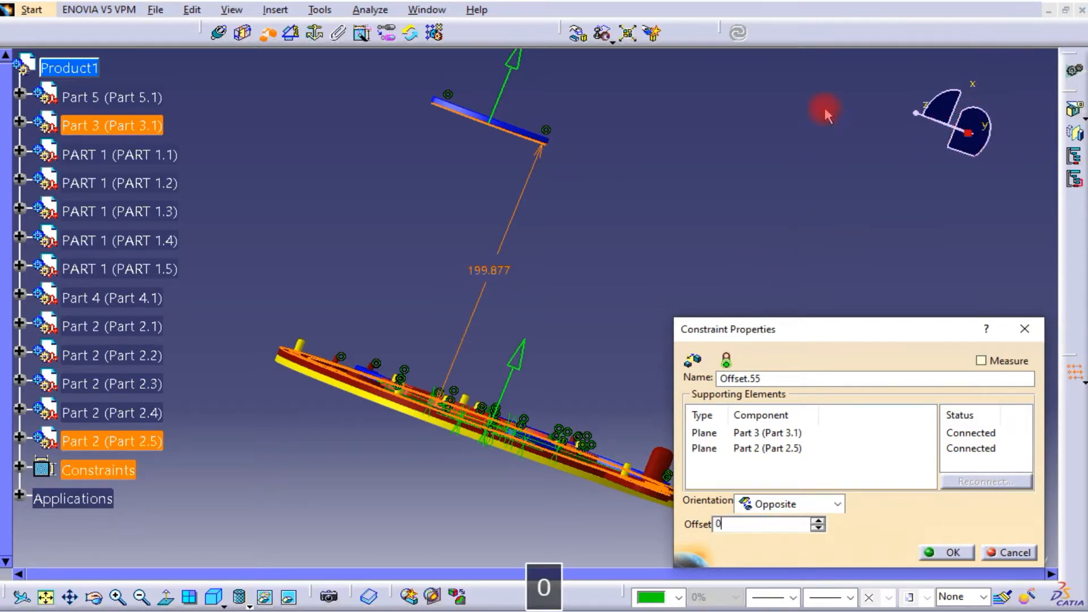
{"action": "left_click", "coordinate": [941, 549]}
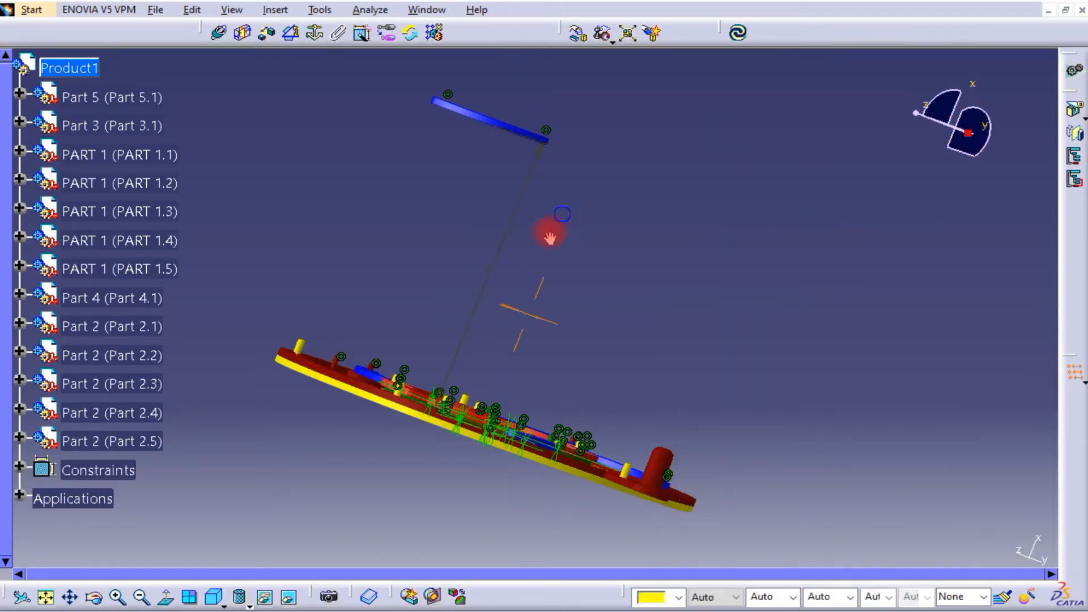
{"action": "middle_click_drag", "start_coordinate": [551, 233], "coordinate": [678, 103]}
{"action": "left_click", "coordinate": [738, 34]}
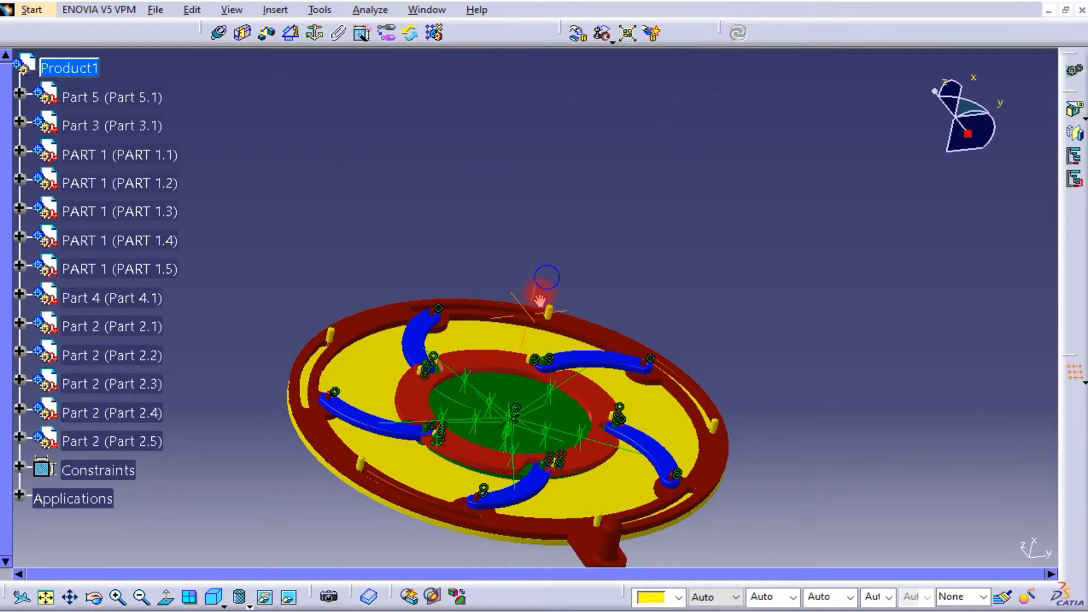
- Rotate the dark red ring around the X axis with respect to constraints to move all five linked blades together
{"action": "middle_click_drag", "start_coordinate": [534, 297], "coordinate": [530, 31]}
{"action": "left_click", "coordinate": [579, 35]}
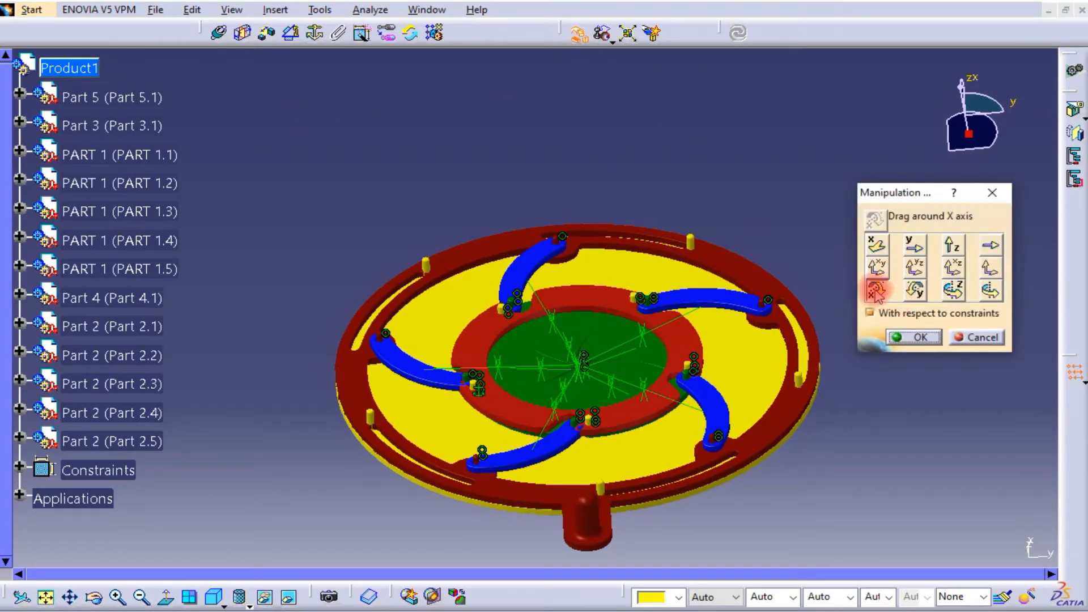
{"action": "left_click", "coordinate": [876, 290]}
{"action": "left_click_drag", "start_coordinate": [759, 434], "coordinate": [884, 413]}
{"action": "left_click", "coordinate": [905, 339]}
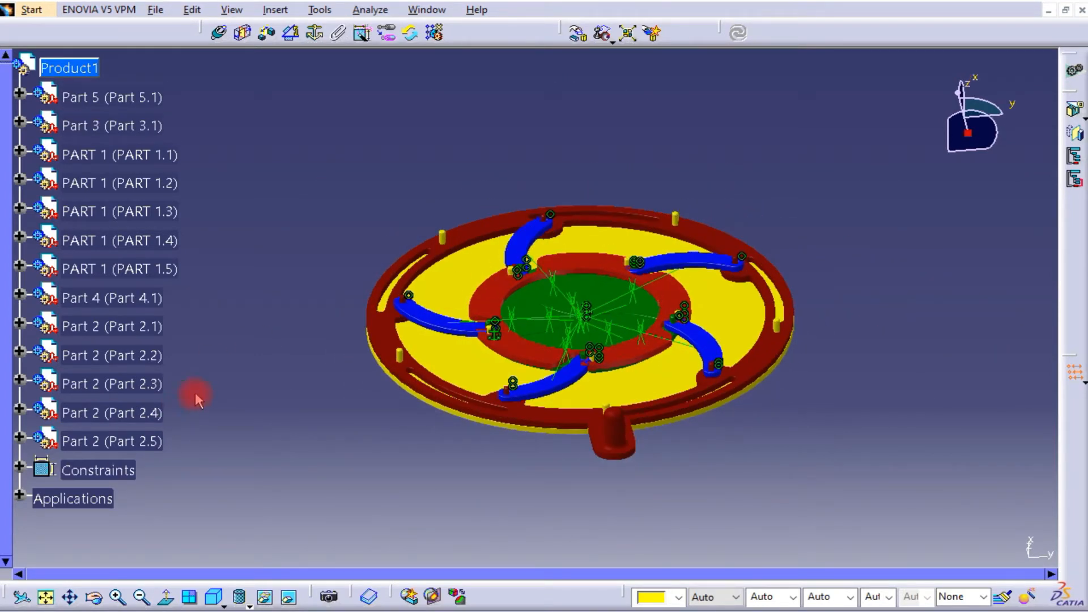
- Fix the yellow base Part 5 (Part 5.1) and the red inner ring Part 4 (Part 4.1) together
{"action": "scroll", "coordinate": [195, 398], "scroll_direction": "down", "scroll_amount": 2}
{"action": "left_click", "coordinate": [331, 32]}
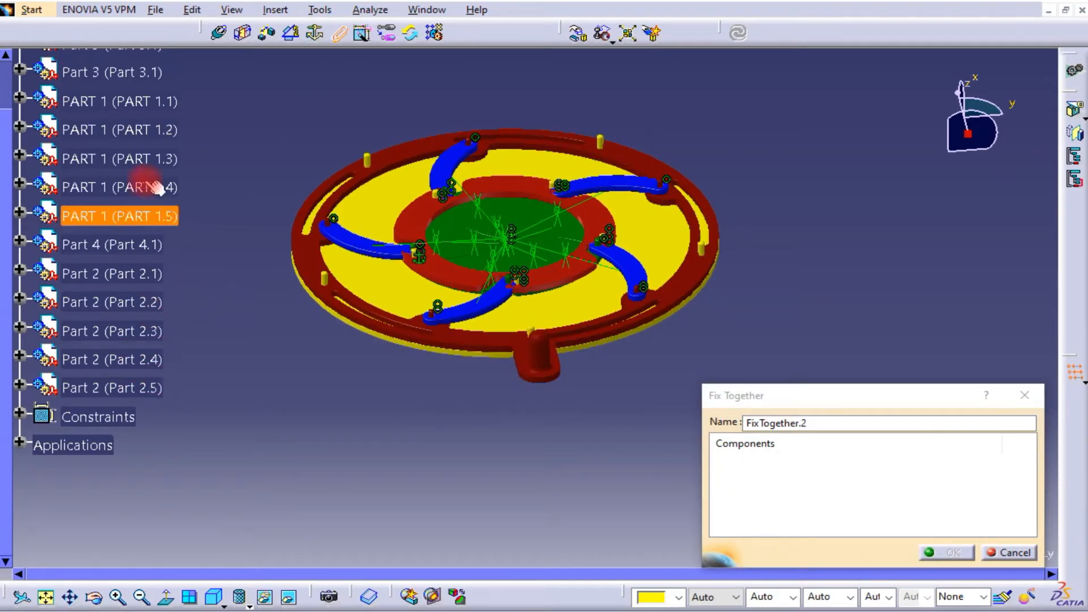
{"action": "scroll", "coordinate": [151, 170], "scroll_direction": "up", "scroll_amount": 2}
{"action": "left_click", "coordinate": [129, 98]}
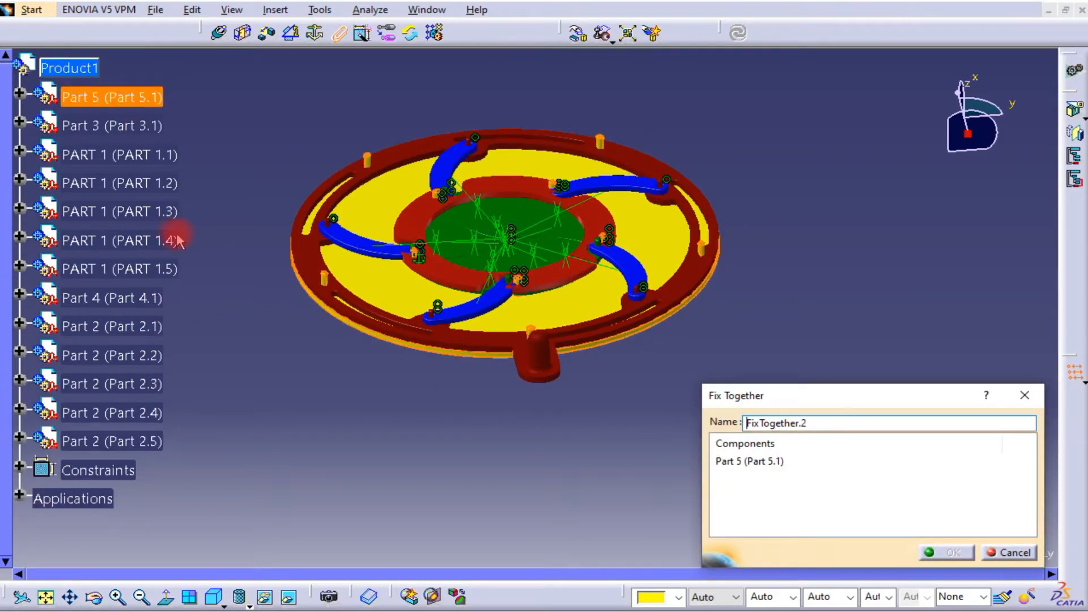
{"action": "left_click", "coordinate": [145, 298]}
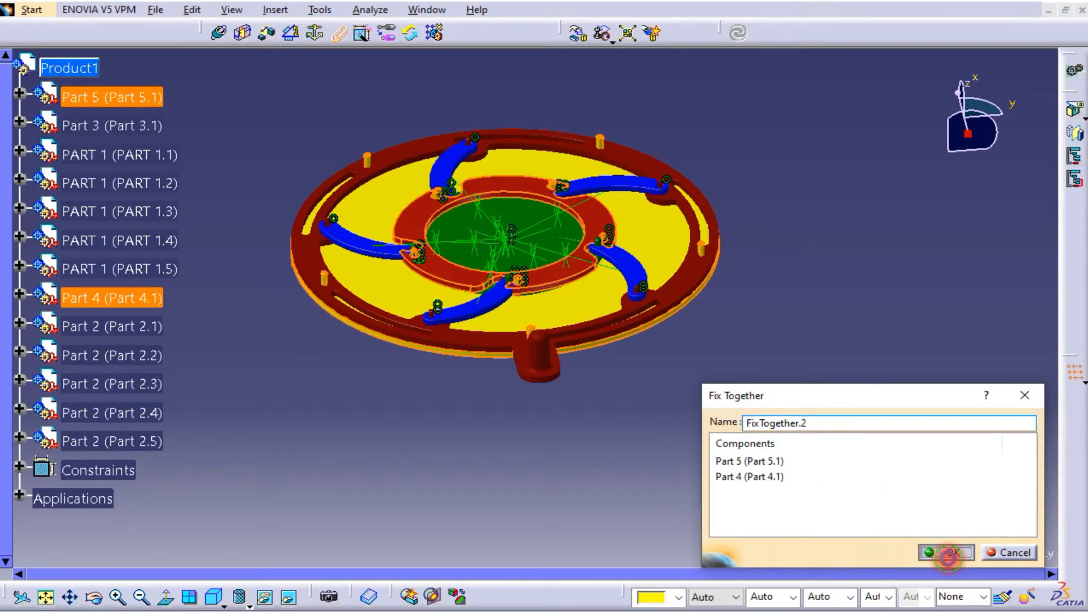
{"action": "left_click", "coordinate": [948, 554]}
- Switch Product1 to the DMU Kinematics workbench
{"action": "middle_click_drag", "start_coordinate": [938, 539], "coordinate": [552, 193]}
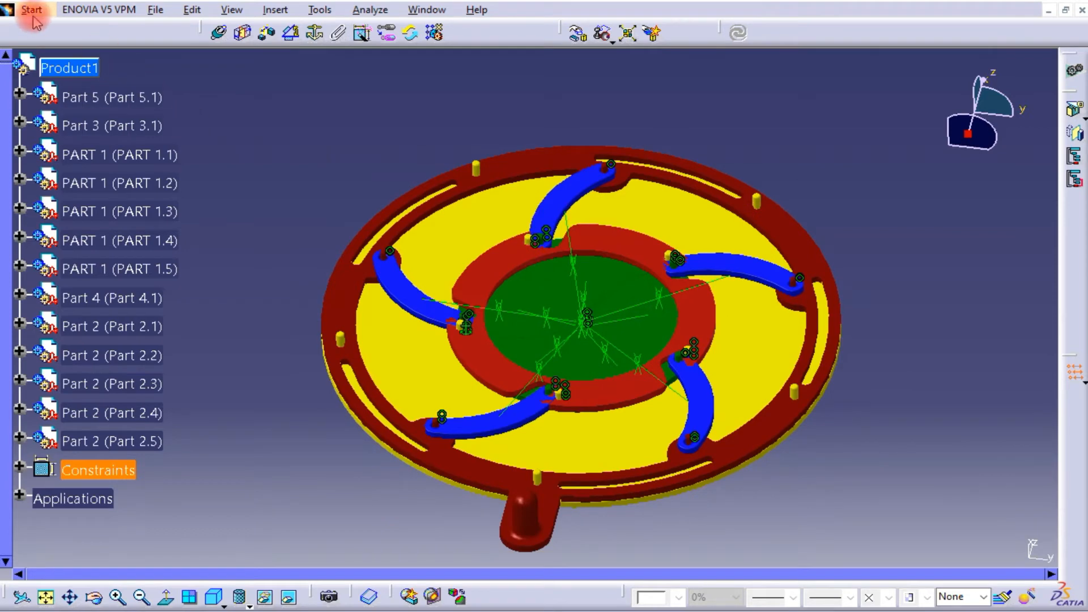
{"action": "left_click", "coordinate": [32, 10]}
{"action": "left_click", "coordinate": [55, 146]}
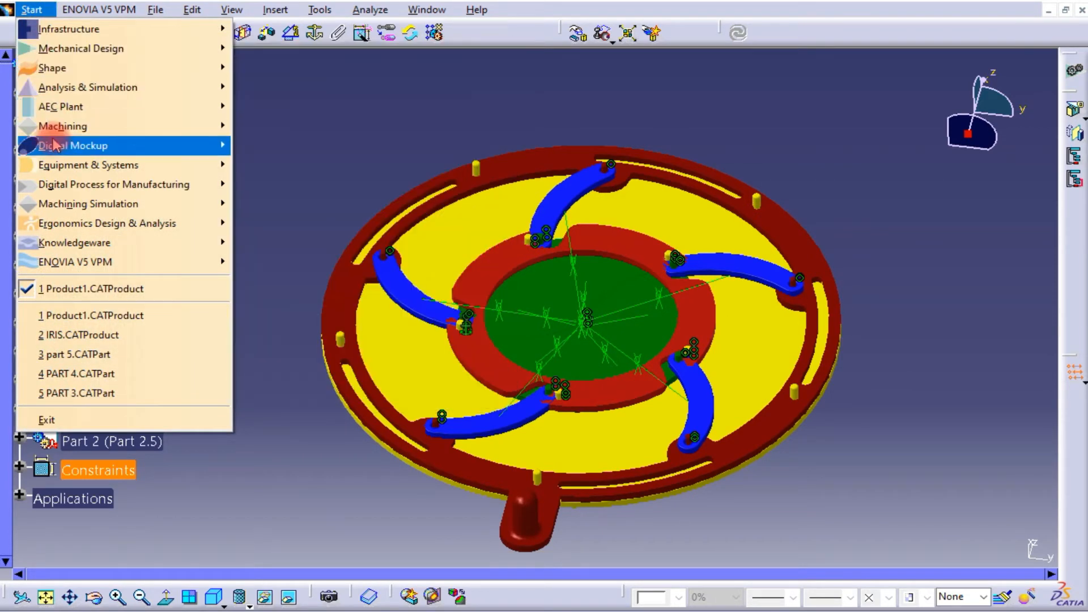
{"action": "left_click", "coordinate": [232, 148]}
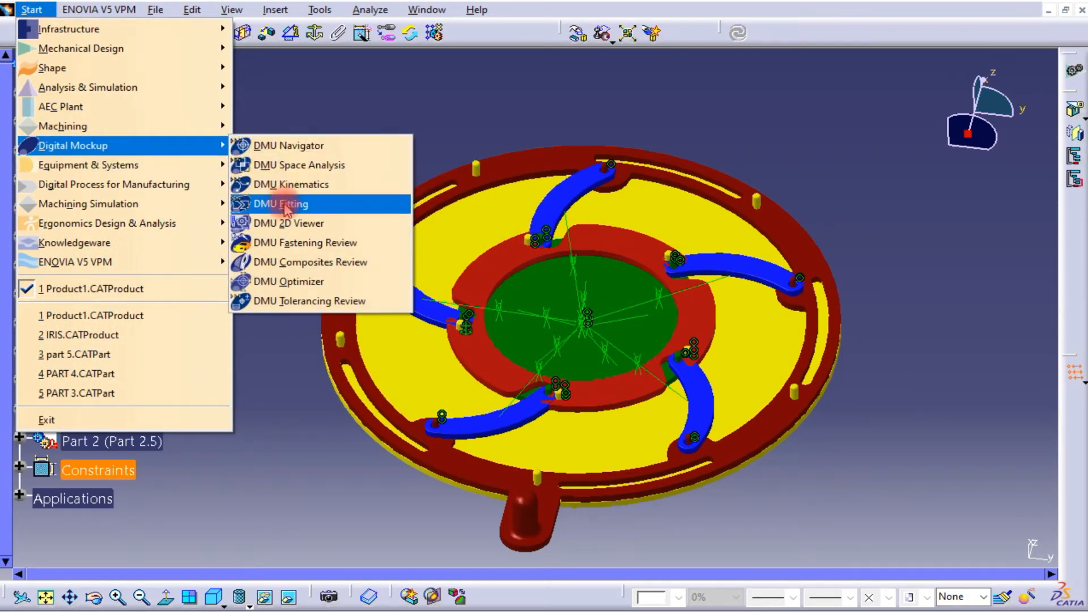
{"action": "left_click", "coordinate": [287, 184]}
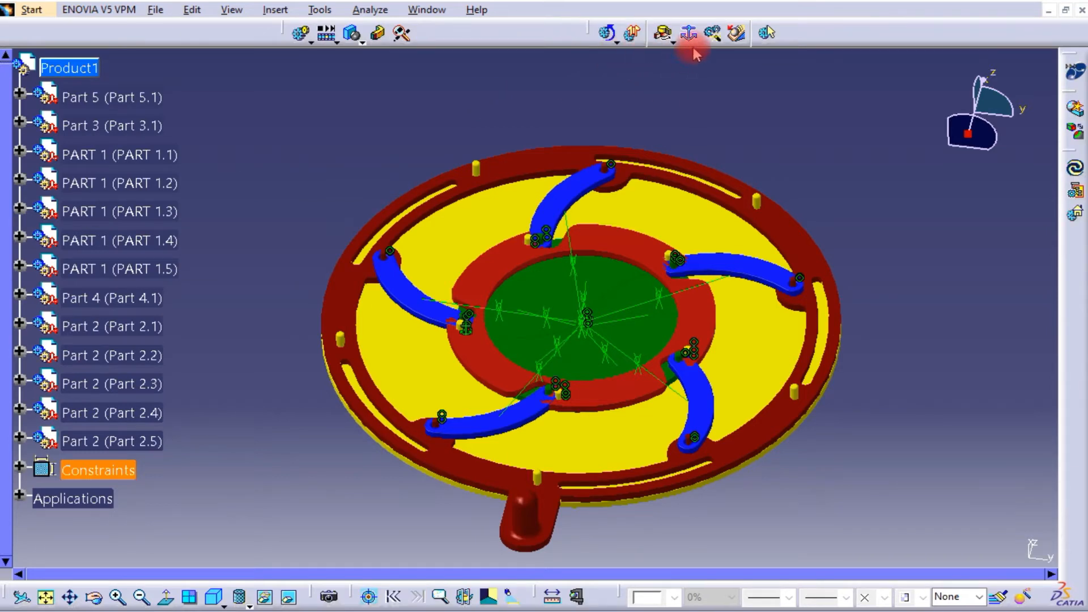
- Create a new mechanism and automatically convert the assembly constraints into its joints
{"action": "left_click", "coordinate": [712, 37]}
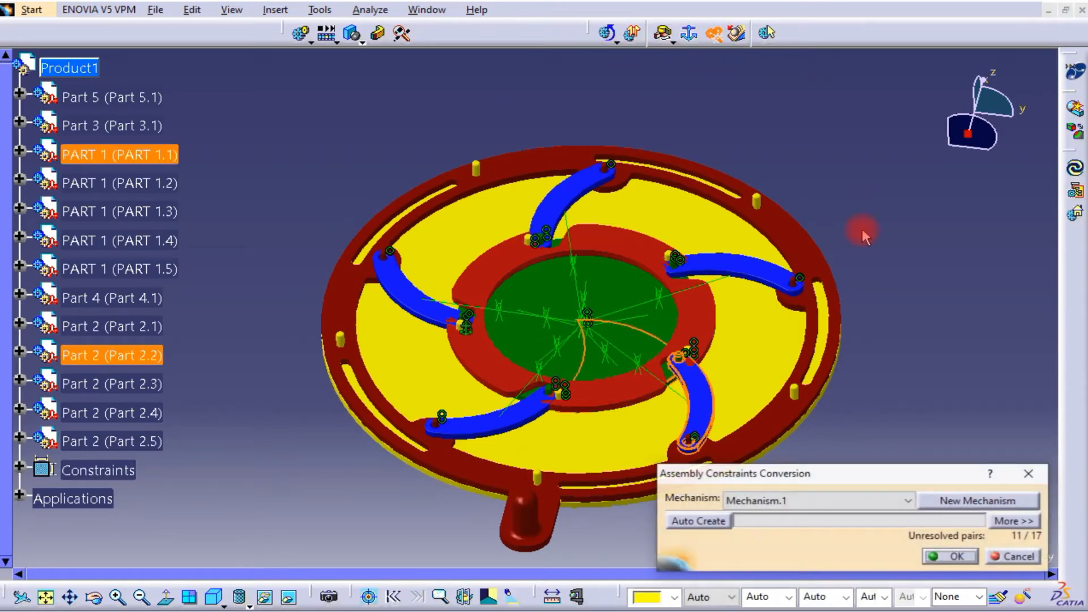
{"action": "left_click", "coordinate": [957, 504]}
{"action": "left_click", "coordinate": [949, 549]}
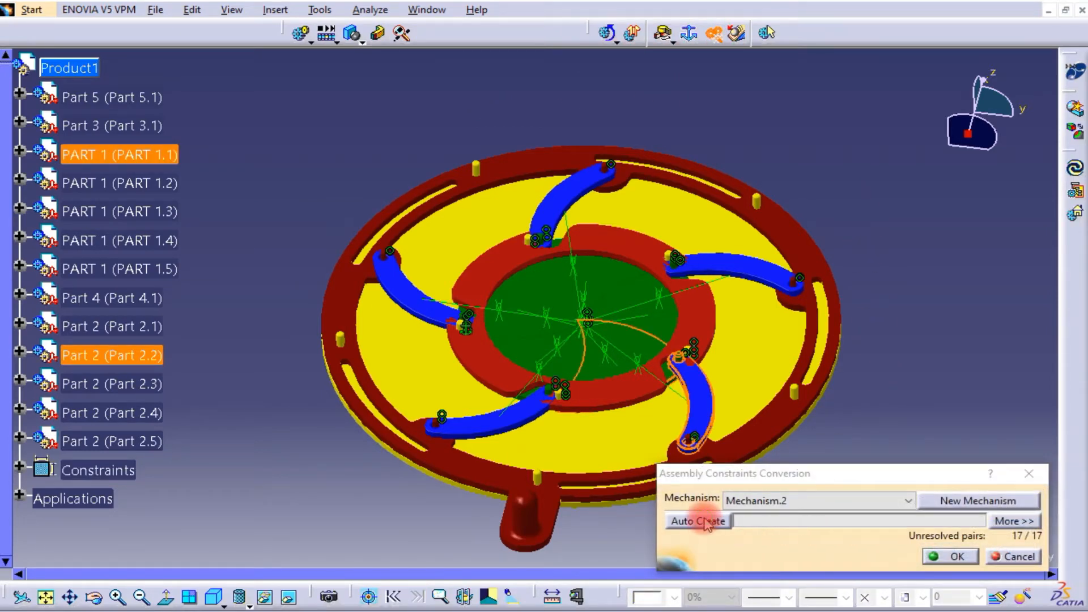
{"action": "left_click", "coordinate": [703, 521]}
{"action": "left_click", "coordinate": [942, 557]}
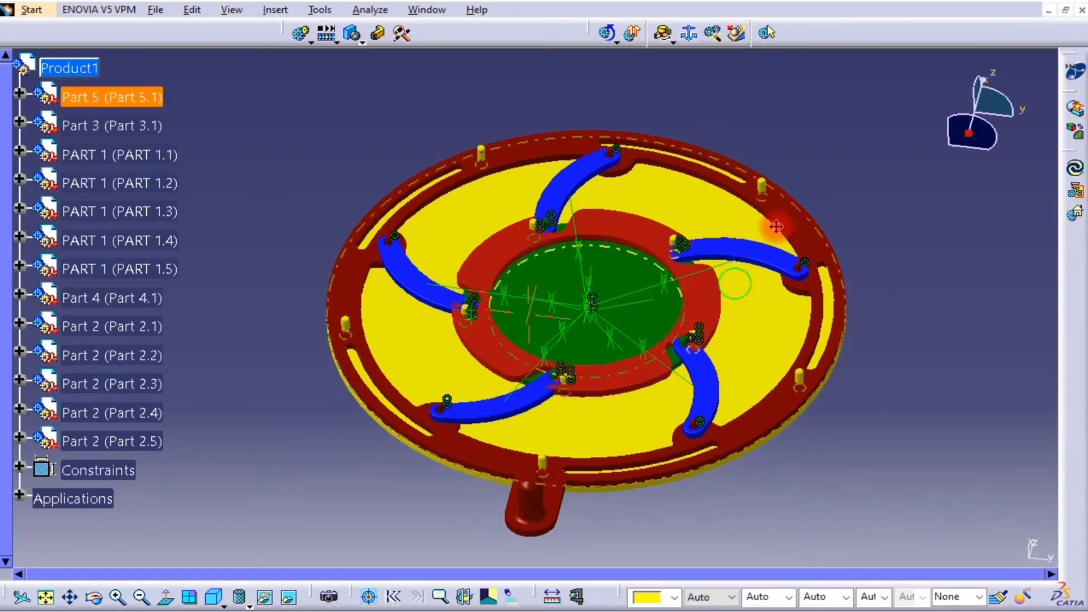
- Expand the Applications branch of the tree down to the joints of Mechanism.2, leaving Mechanism.1 collapsed
{"action": "scroll", "coordinate": [64, 414], "scroll_direction": "down", "scroll_amount": 3}
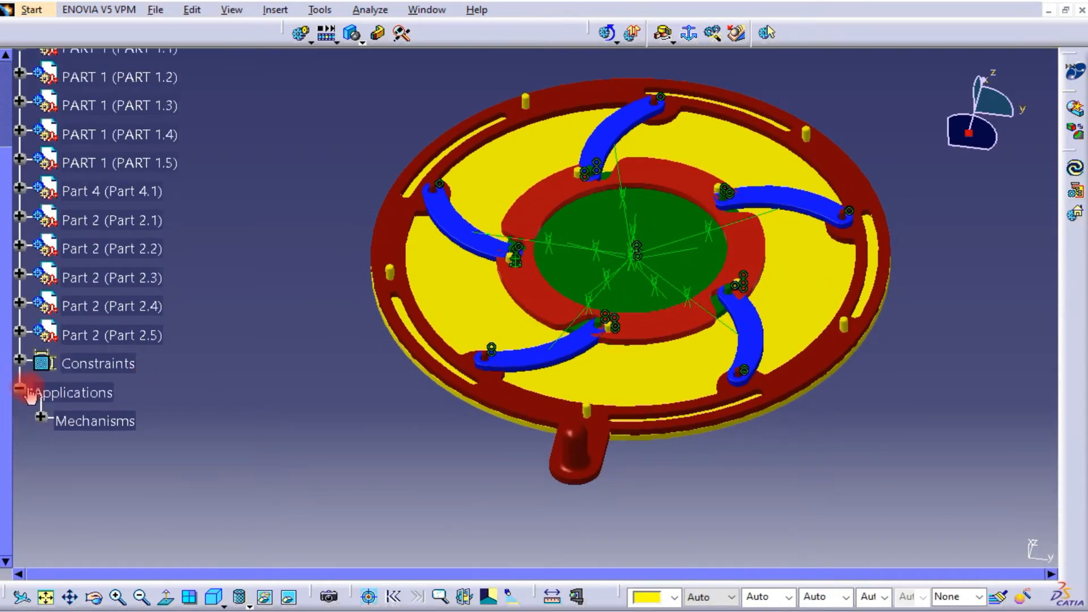
{"action": "scroll", "coordinate": [88, 409], "scroll_direction": "down", "scroll_amount": 3}
{"action": "left_click", "coordinate": [41, 313]}
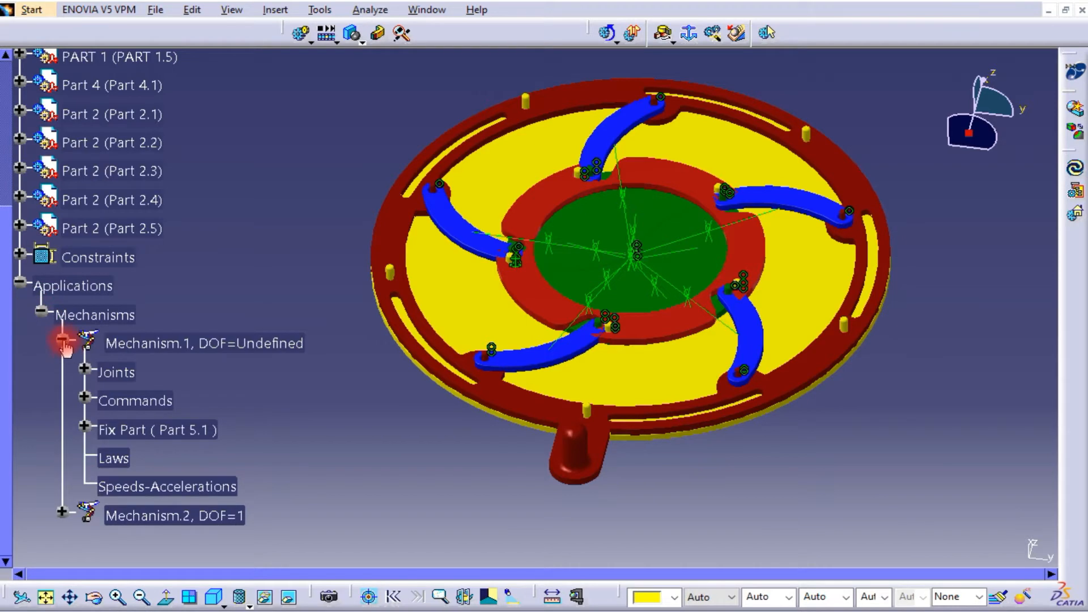
{"action": "left_click", "coordinate": [63, 339]}
{"action": "left_click", "coordinate": [62, 369]}
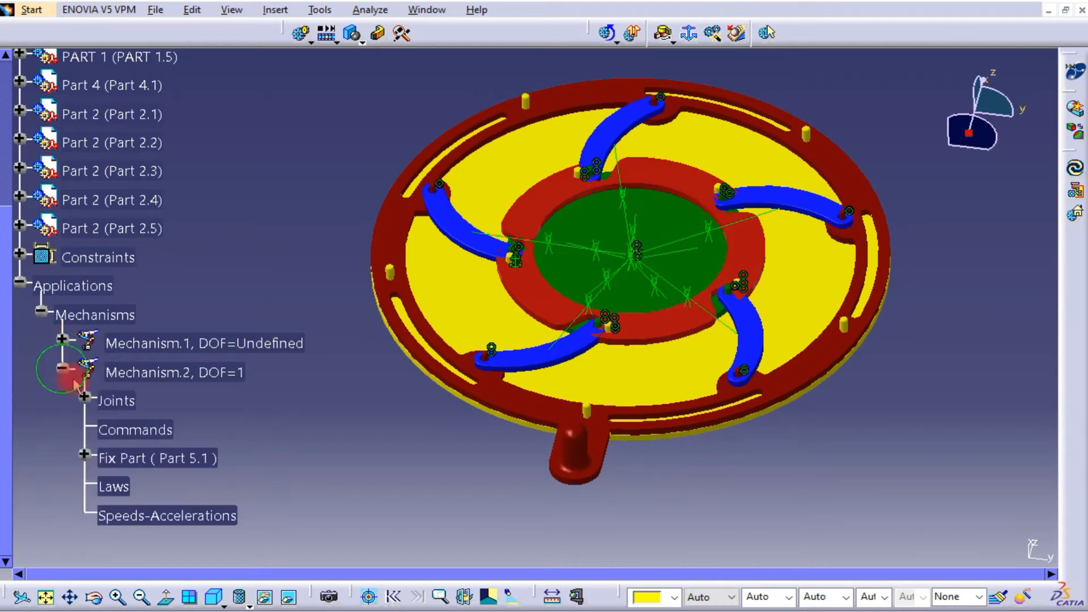
{"action": "left_click", "coordinate": [176, 372]}
{"action": "left_click", "coordinate": [97, 407]}
{"action": "left_click", "coordinate": [85, 396]}
- Make the revolute joint Revolute.16 between Part 3.1 and Part 5.1 angle driven, with limits of -10deg and 36deg
{"action": "scroll", "coordinate": [204, 340], "scroll_direction": "down", "scroll_amount": 2}
{"action": "double_click", "coordinate": [218, 354]}
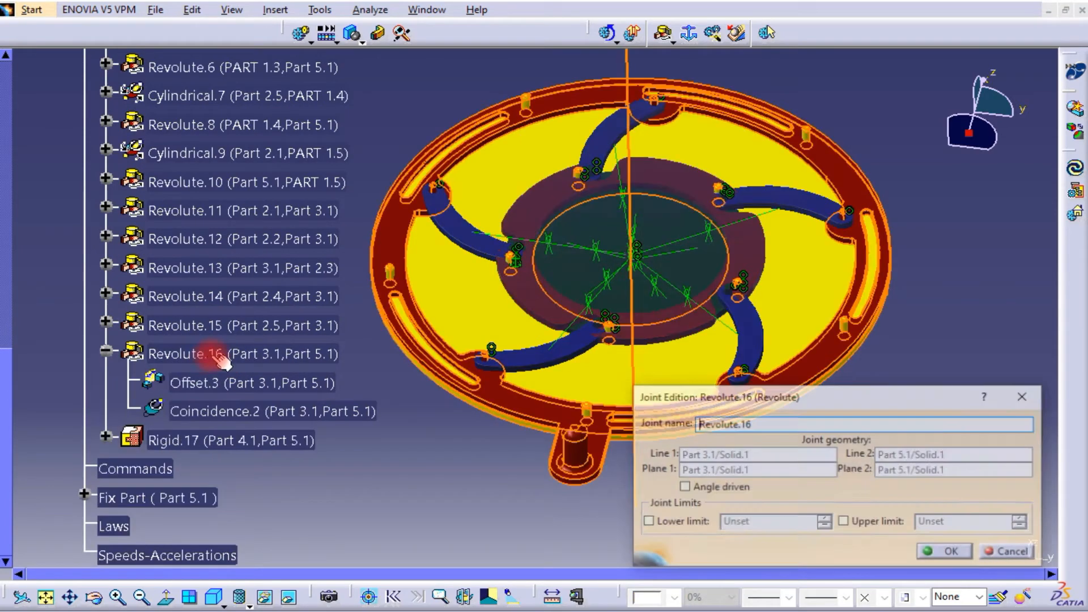
{"action": "left_click", "coordinate": [828, 519]}
{"action": "left_click", "coordinate": [722, 488]}
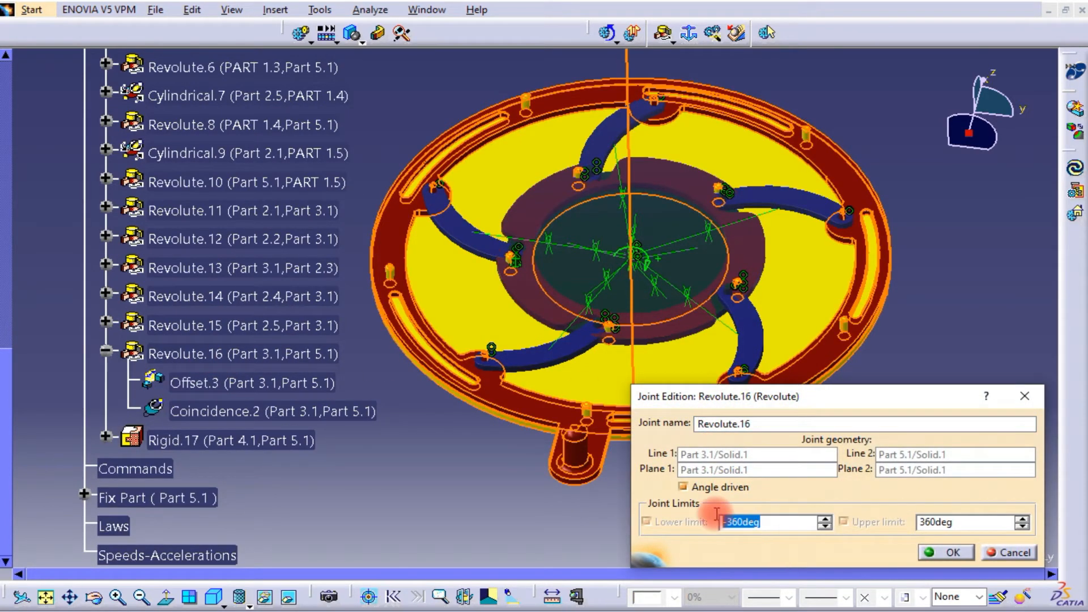
{"action": "type", "text": "1"}
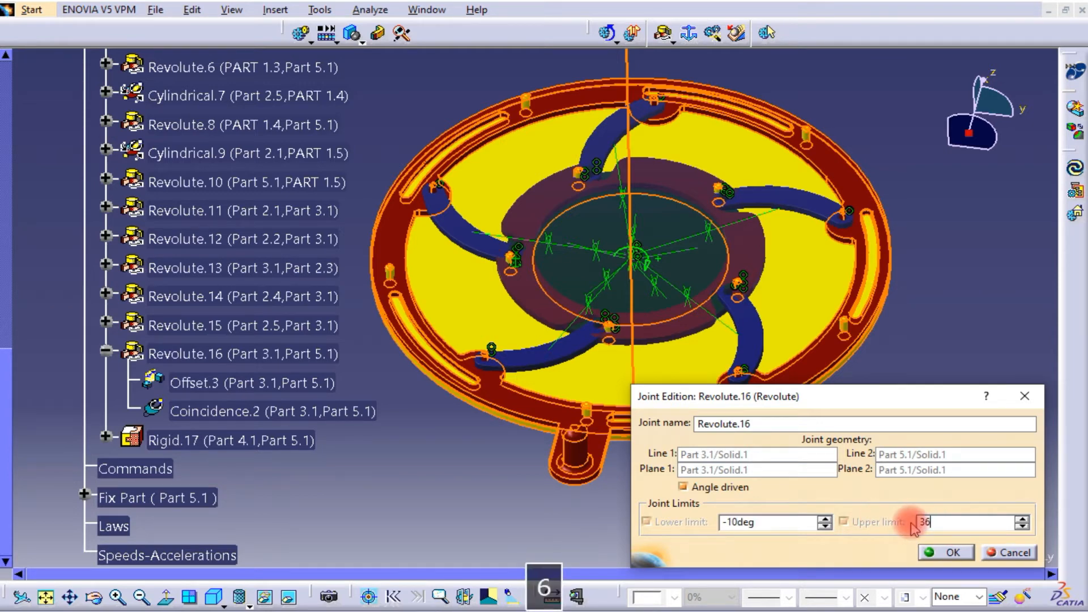
{"action": "left_click", "coordinate": [934, 554]}
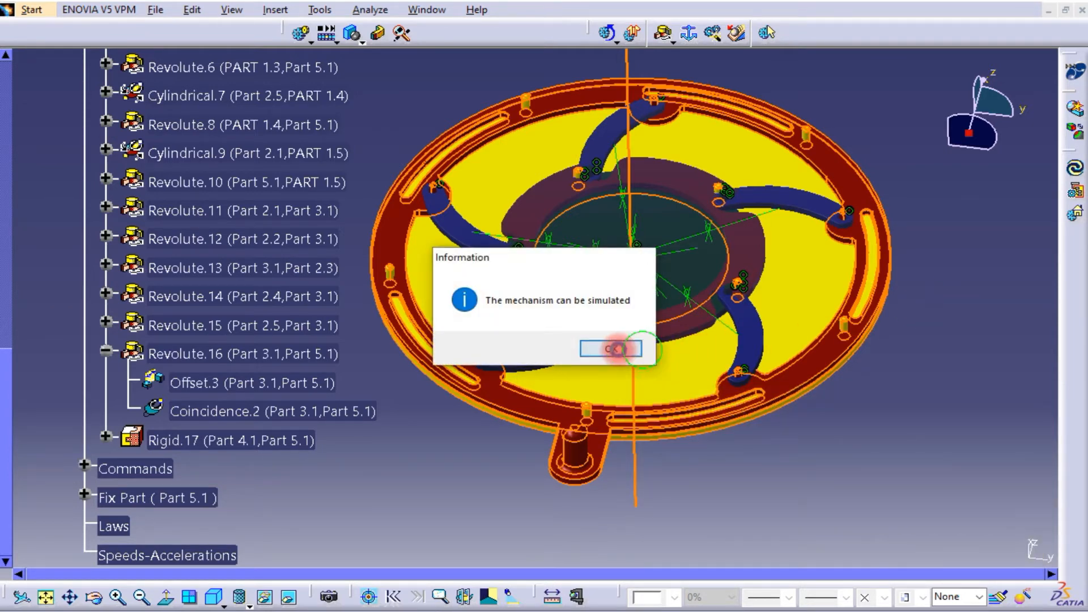
{"action": "left_click", "coordinate": [615, 348]}
- Collapse the Applications branch and create a new simulation using Mechanism.2 as its simulation object
{"action": "scroll", "coordinate": [45, 211], "scroll_direction": "up", "scroll_amount": 3}
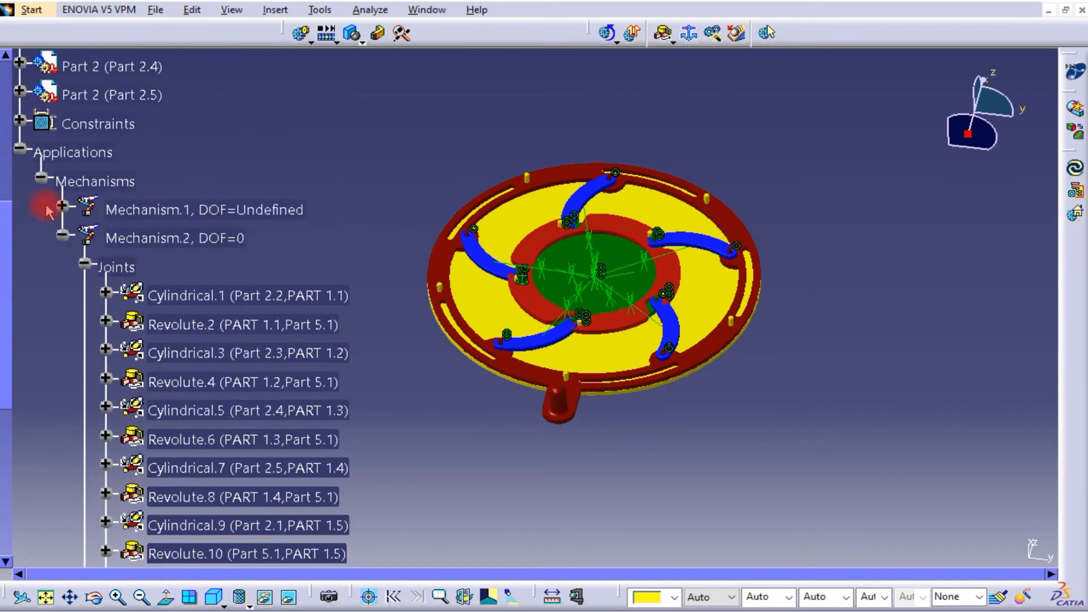
{"action": "left_click", "coordinate": [19, 151]}
{"action": "left_click", "coordinate": [301, 34]}
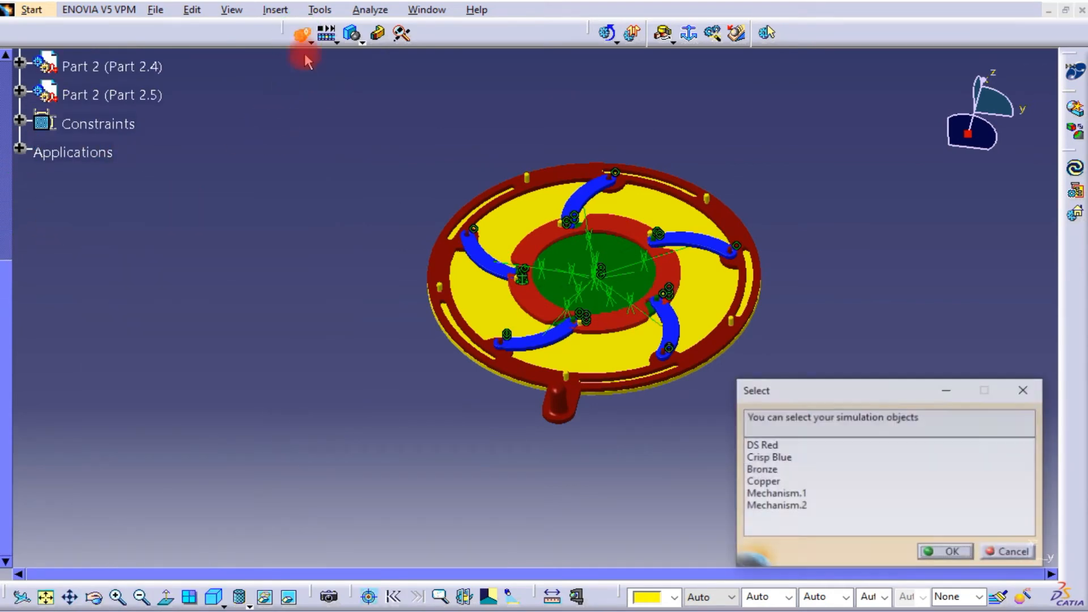
{"action": "left_click", "coordinate": [783, 506]}
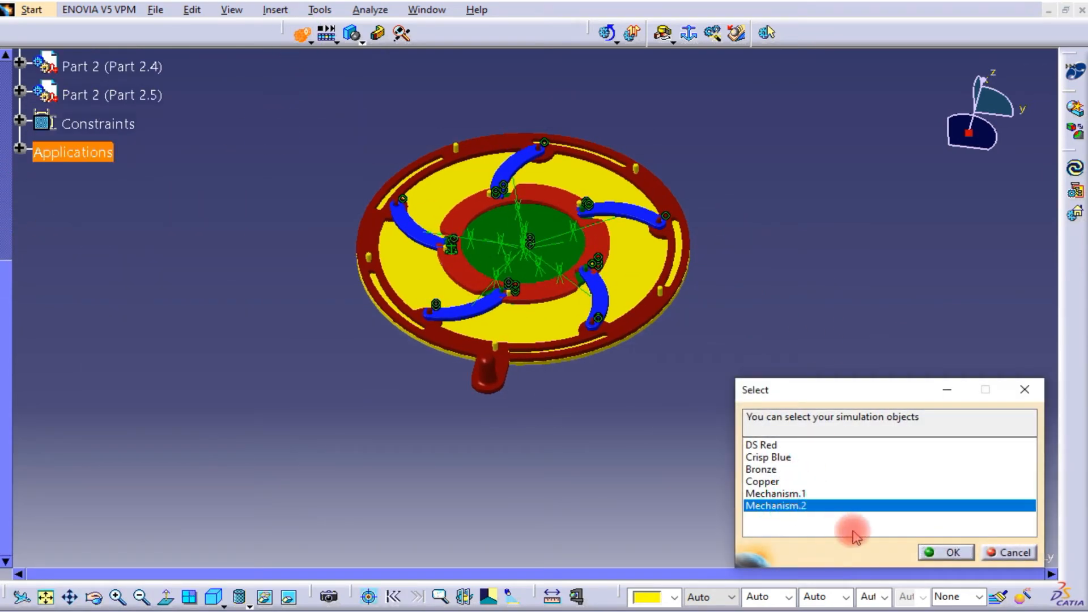
{"action": "left_click", "coordinate": [928, 552]}
- Record two positions in Simulation.1, first with Command.1 at 36 and second with it at -10
{"action": "middle_click_drag", "start_coordinate": [659, 289], "coordinate": [580, 282]}
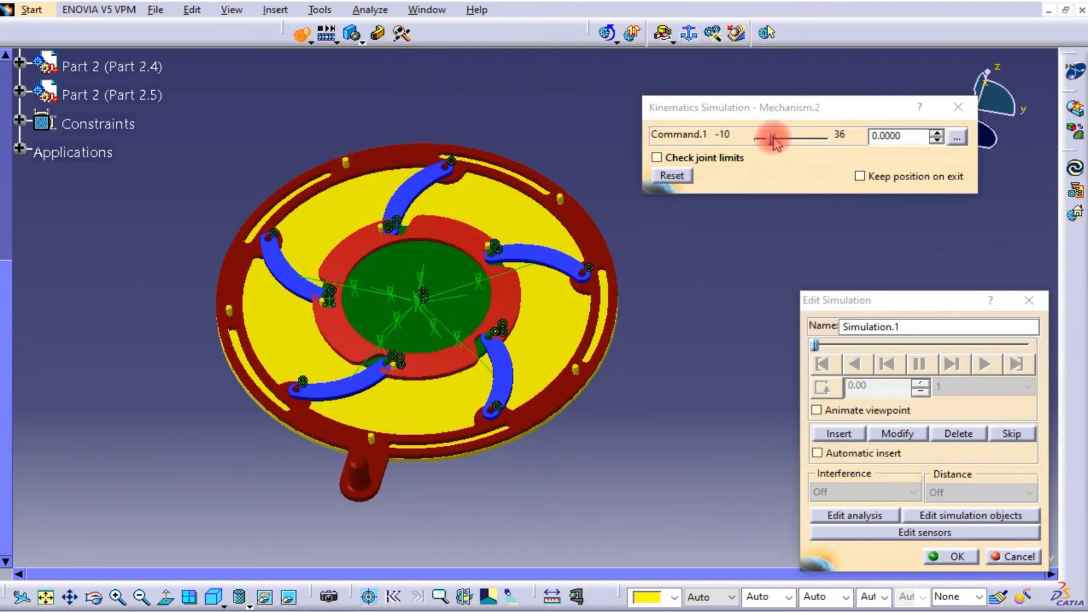
{"action": "left_click_drag", "start_coordinate": [773, 139], "coordinate": [742, 138]}
{"action": "left_click", "coordinate": [840, 434]}
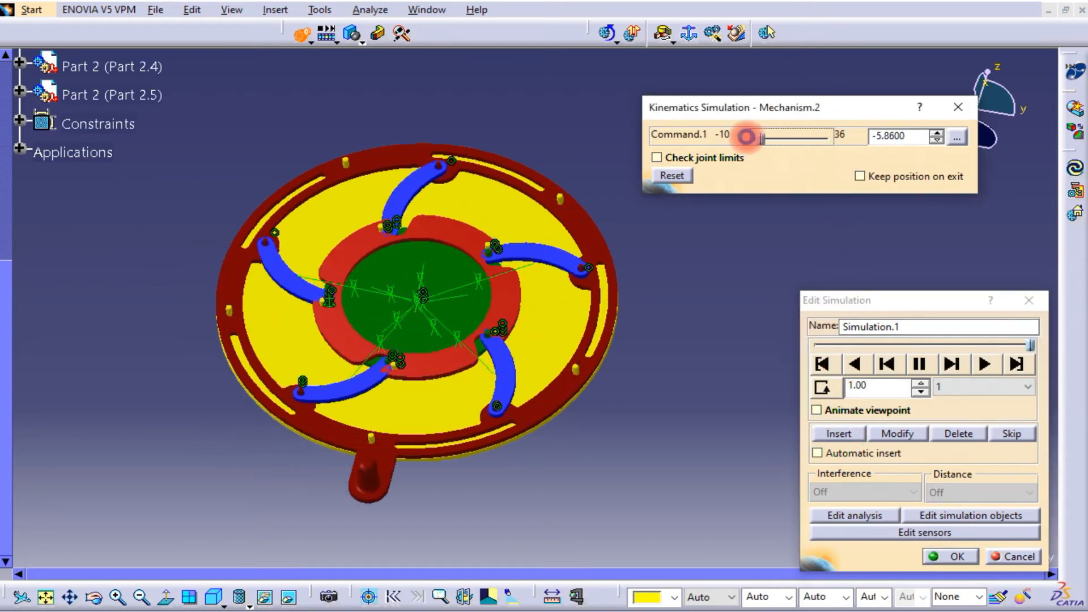
{"action": "left_click", "coordinate": [830, 436]}
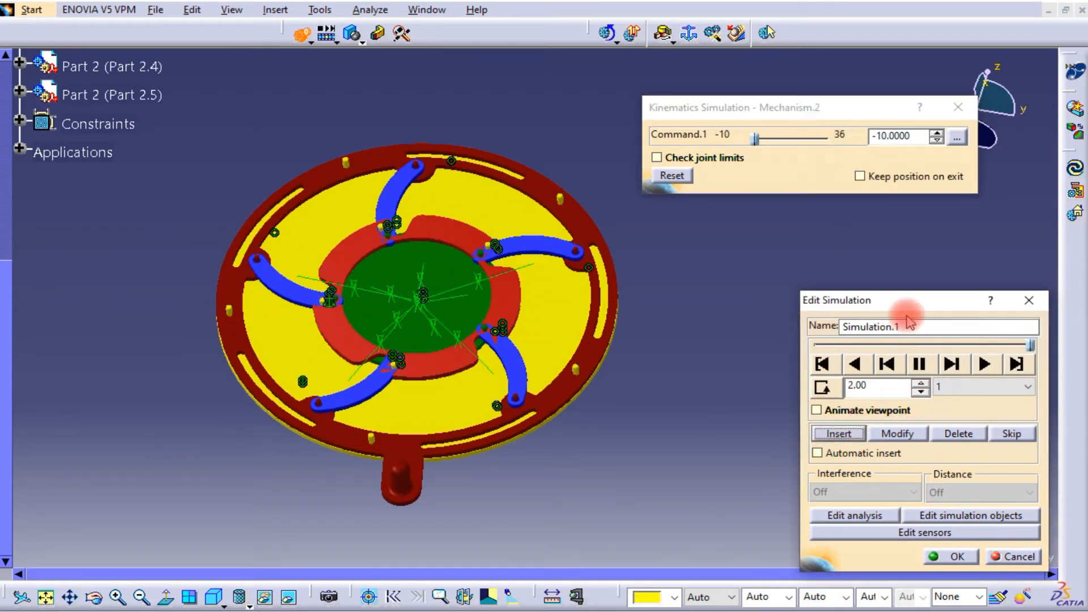
- Set the simulation's interpolation step to 0.01 and play Simulation.1 in a loop
{"action": "left_click_drag", "start_coordinate": [907, 306], "coordinate": [881, 260]}
{"action": "left_click", "coordinate": [958, 340]}
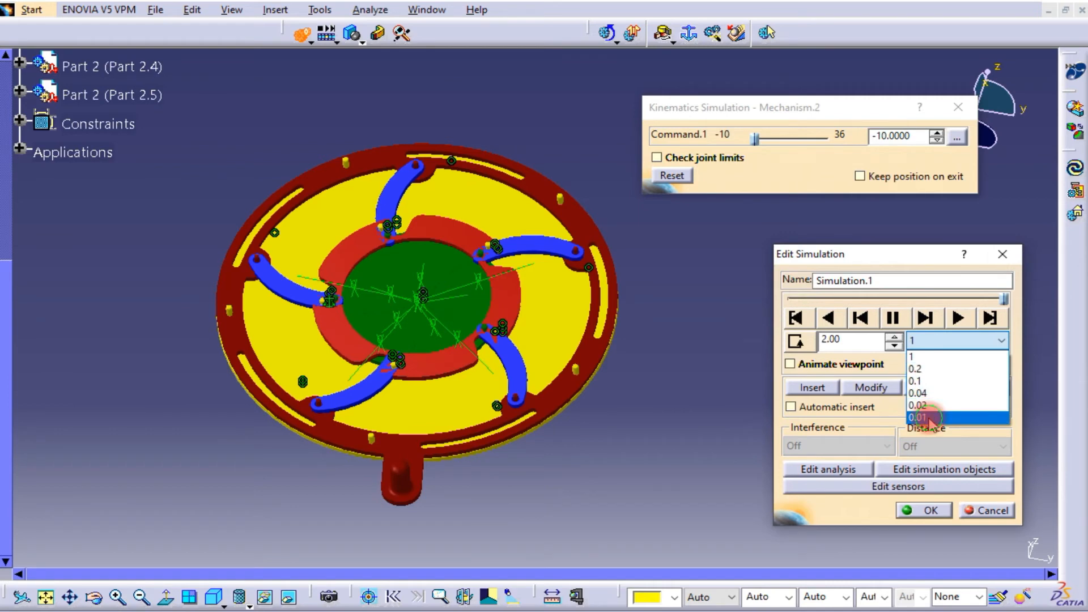
{"action": "left_click", "coordinate": [918, 418]}
{"action": "left_click", "coordinate": [958, 319]}
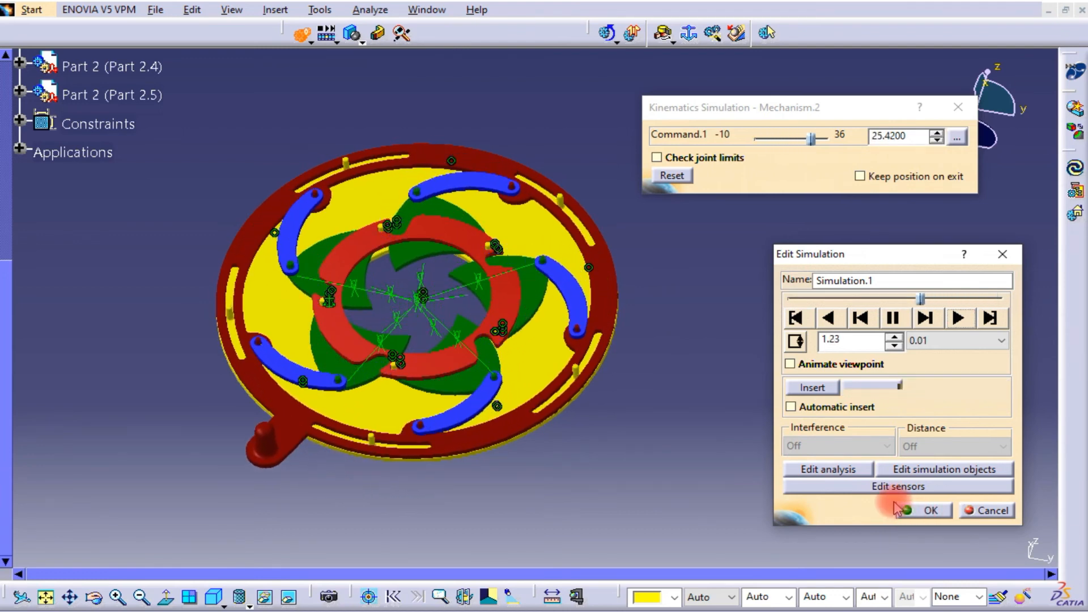
- View the running iris mechanism face-on and accept Simulation.1
{"action": "middle_click_drag", "start_coordinate": [497, 110], "coordinate": [519, 297]}
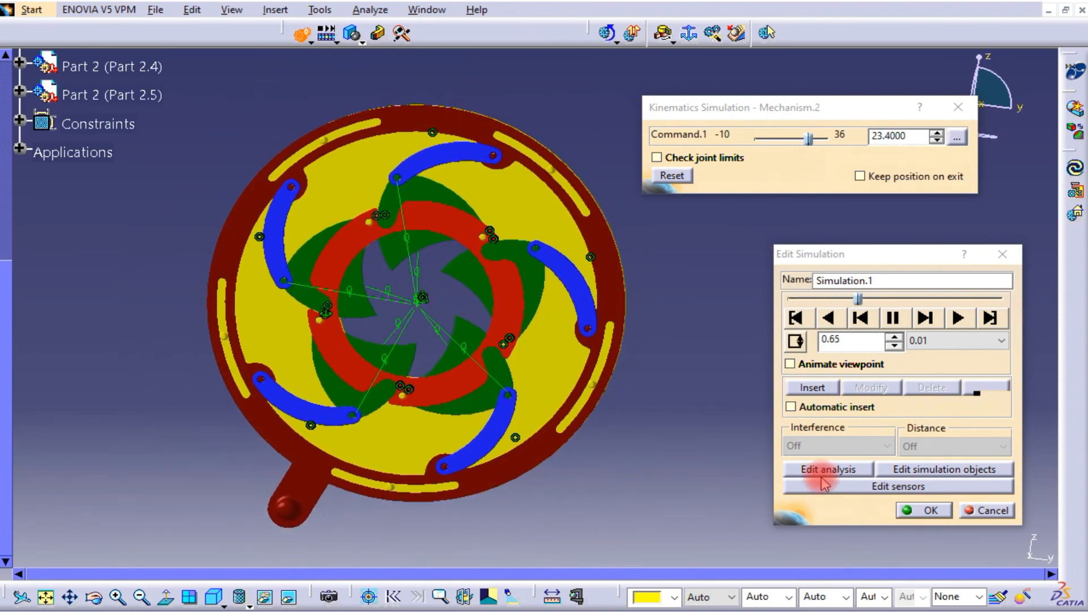
{"action": "left_click", "coordinate": [910, 510]}
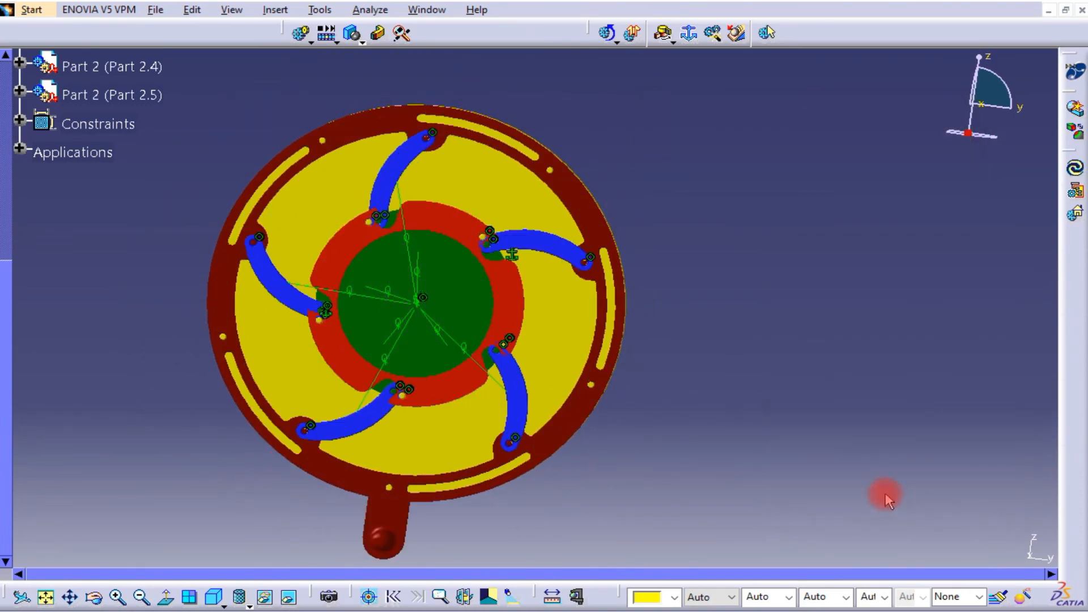
{"action": "middle_click_drag", "start_coordinate": [737, 232], "coordinate": [737, 245]}
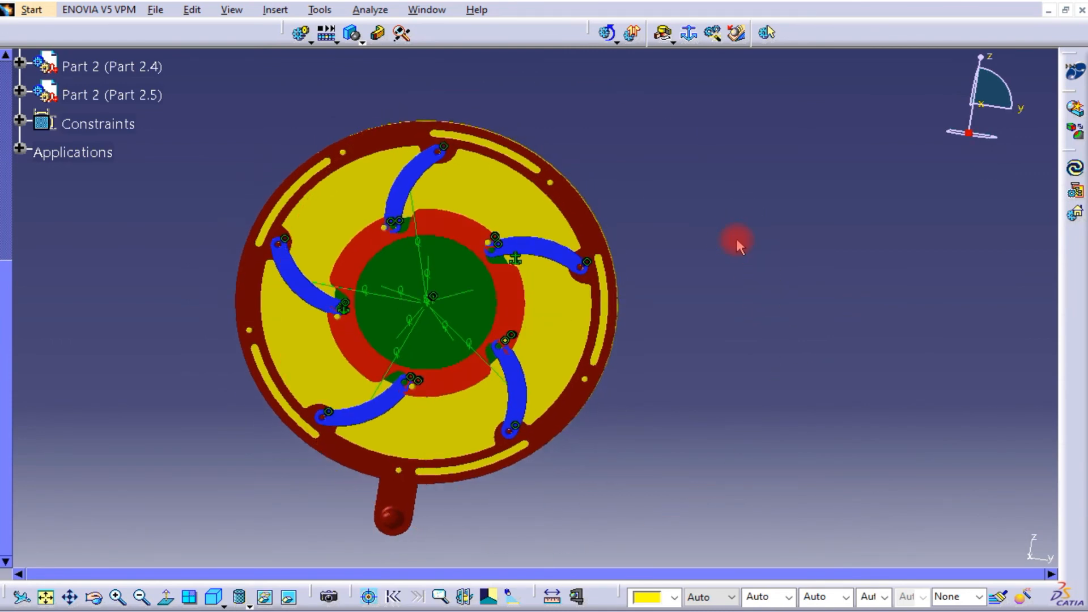